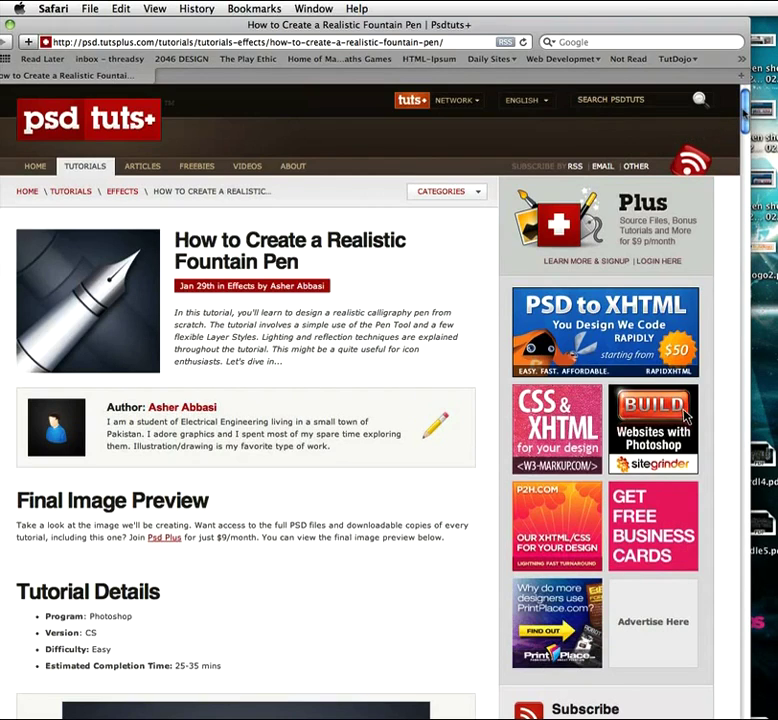
# - Skim the Psdtuts fountain pen tutorial in Safari, then bring up the blank Untitled-1 Photoshop document
pyautogui.scroll(-3, 686, 418)
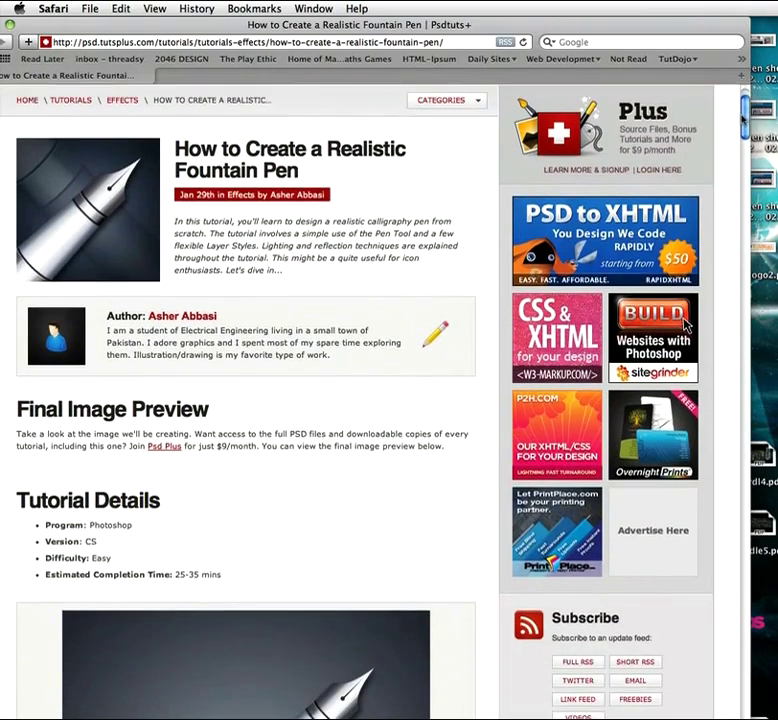
pyautogui.scroll(-1, 686, 314)
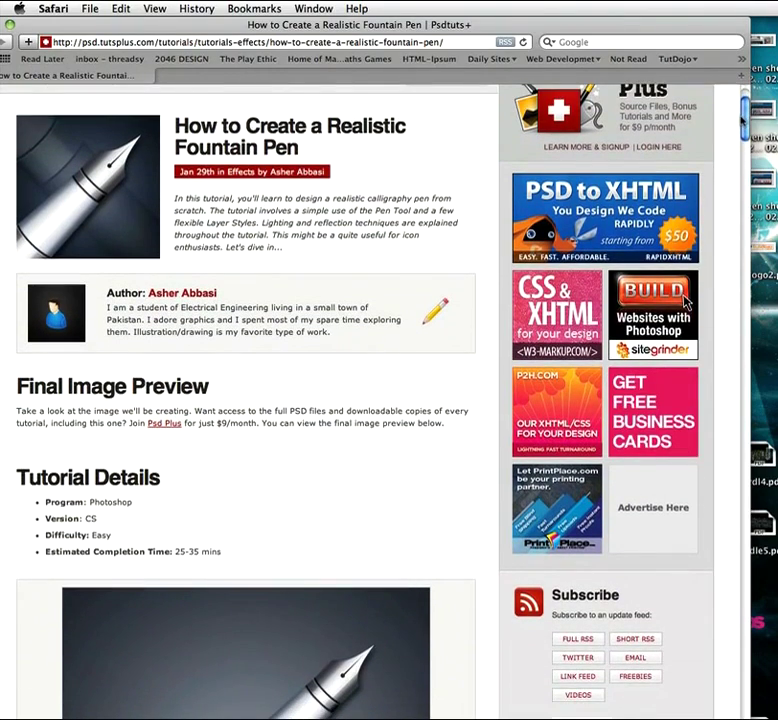
pyautogui.scroll(-10, 686, 300)
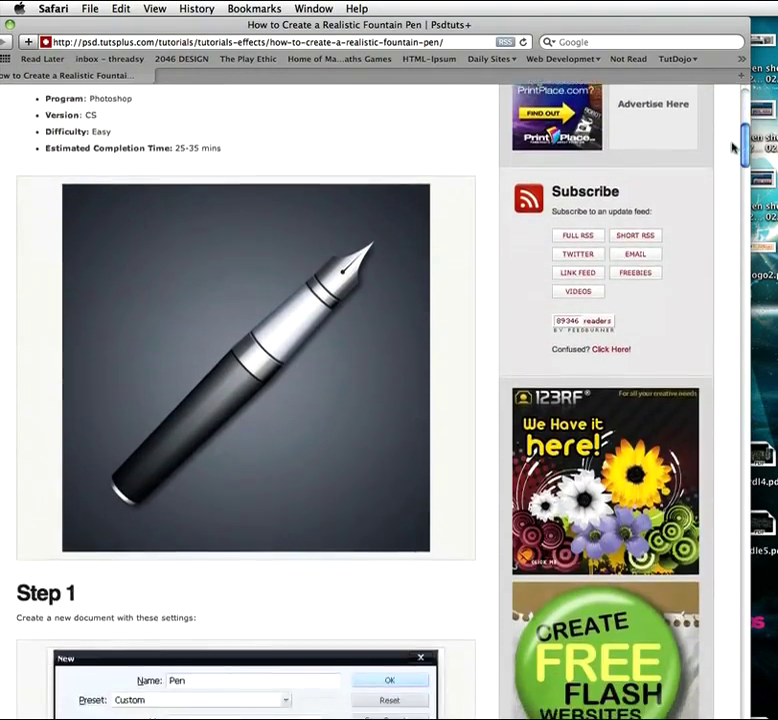
pyautogui.scroll(-4, 733, 148)
pyautogui.scroll(2, 733, 148)
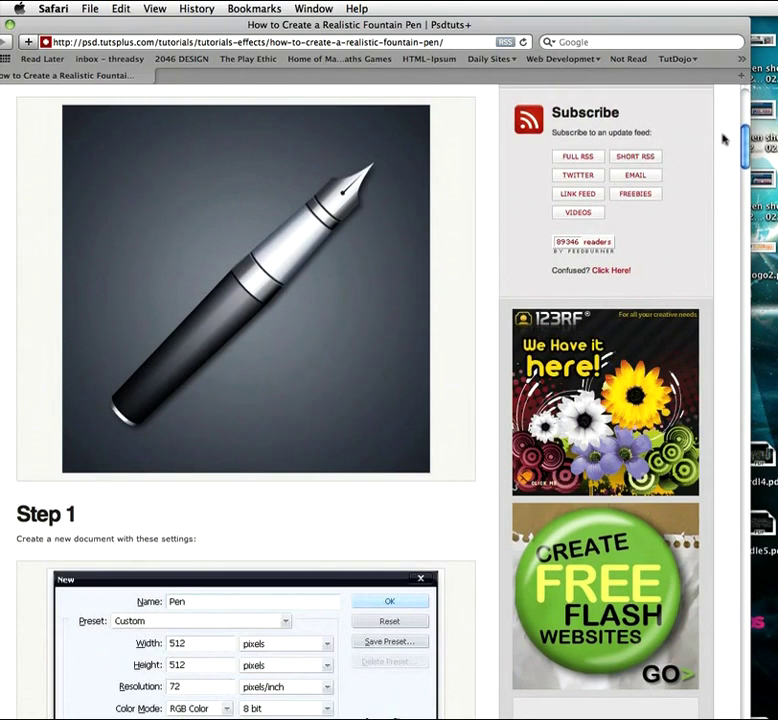
pyautogui.scroll(10, 686, 418)
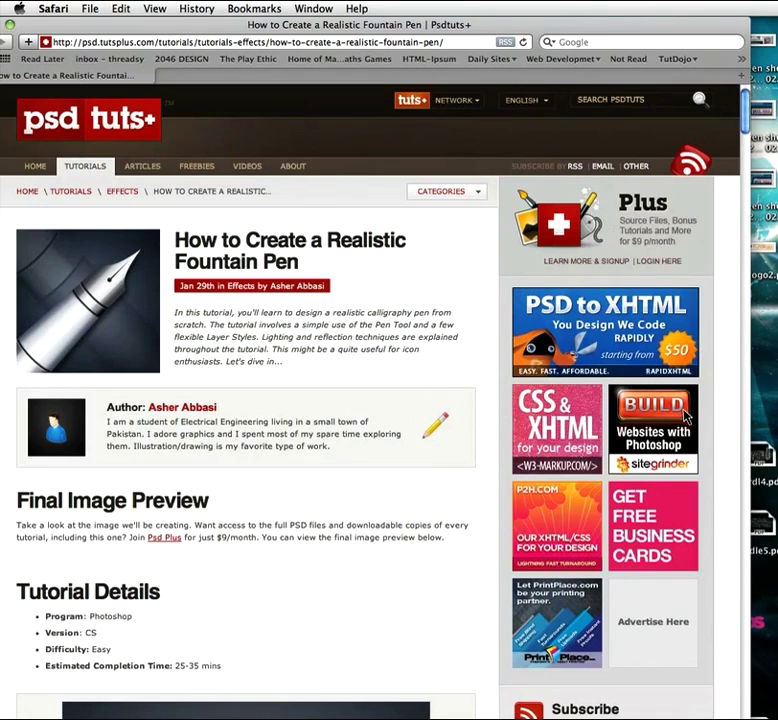
pyautogui.press('super+Tab')
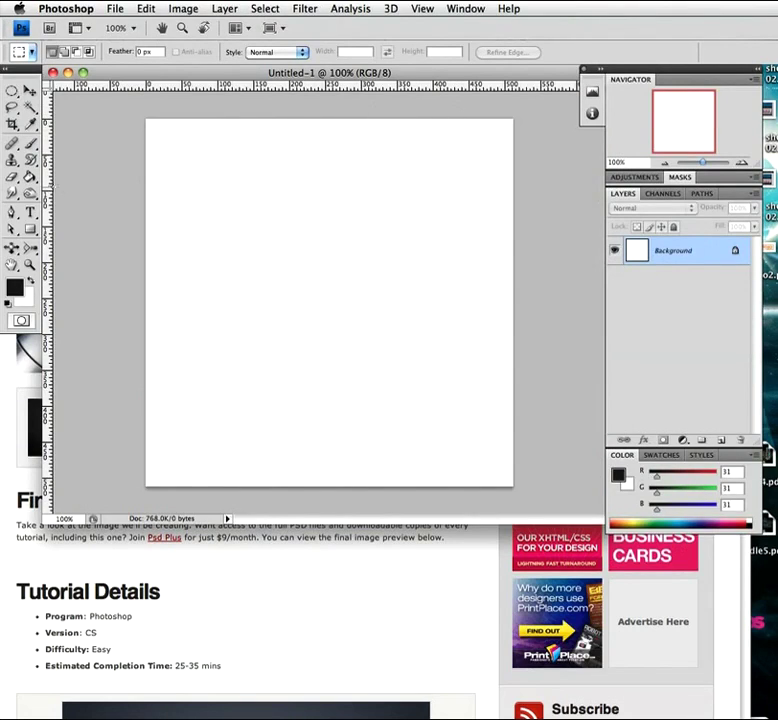
# - Draw a black tapered four-corner Shape 1 layer with the Pen tool in Shape Layers mode
pyautogui.click(14, 212)
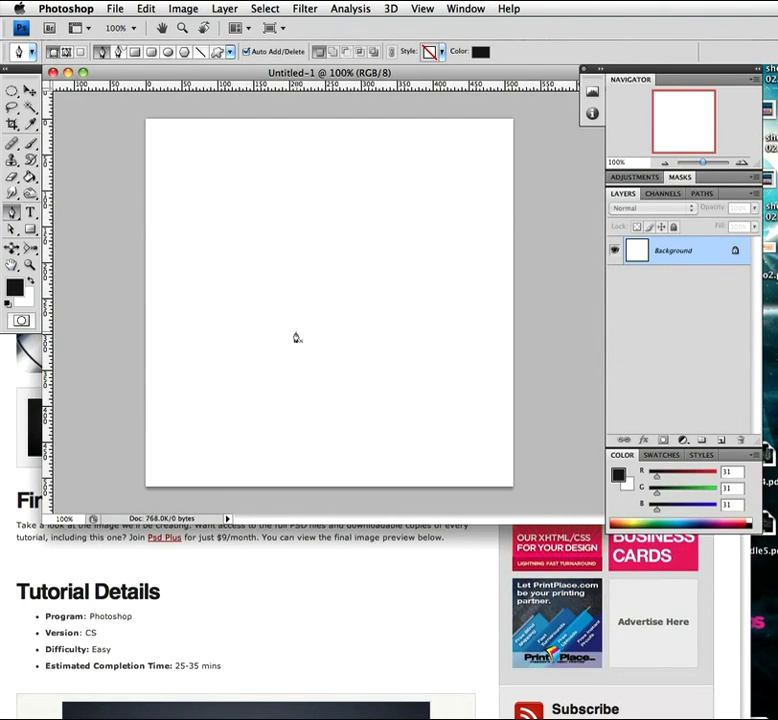
pyautogui.click(266, 227)
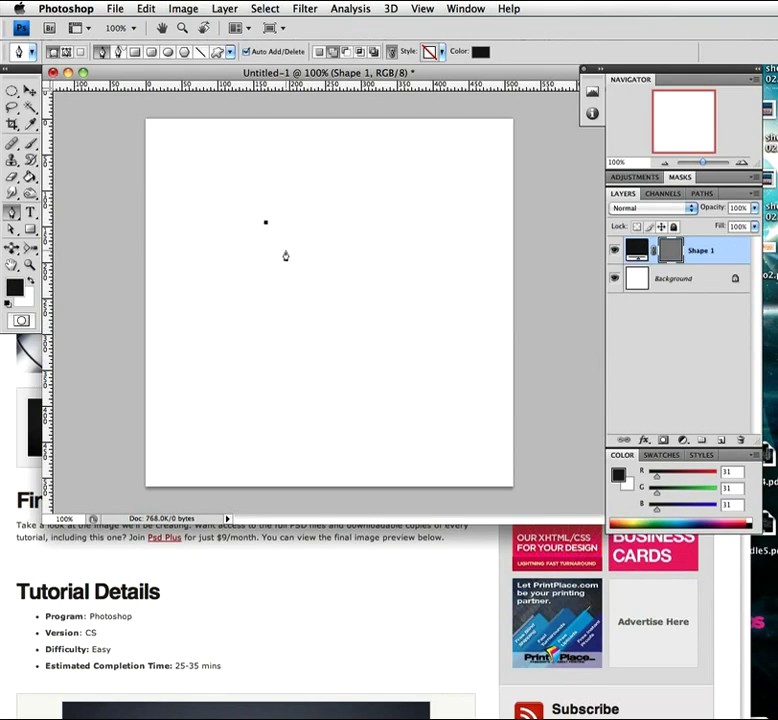
pyautogui.click(320, 225)
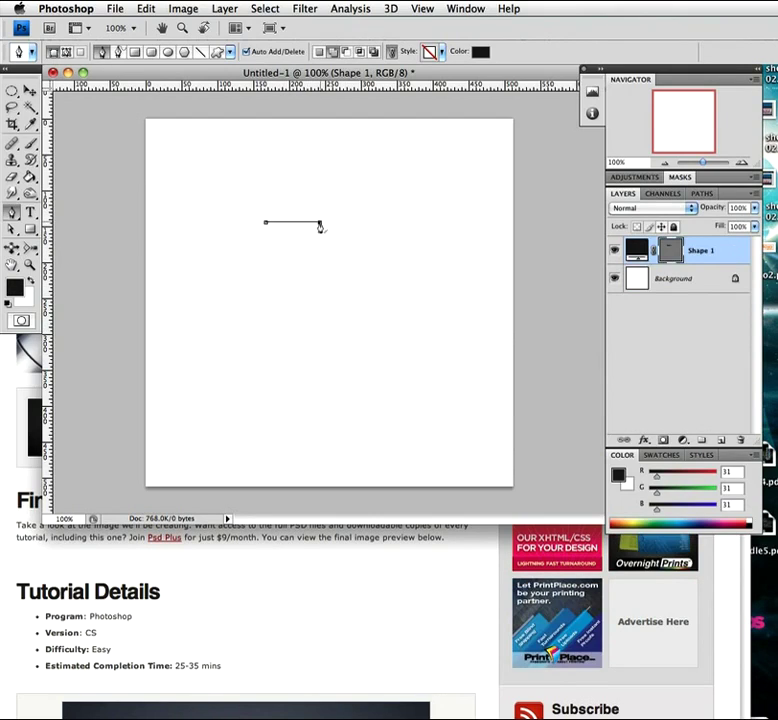
pyautogui.click(312, 376)
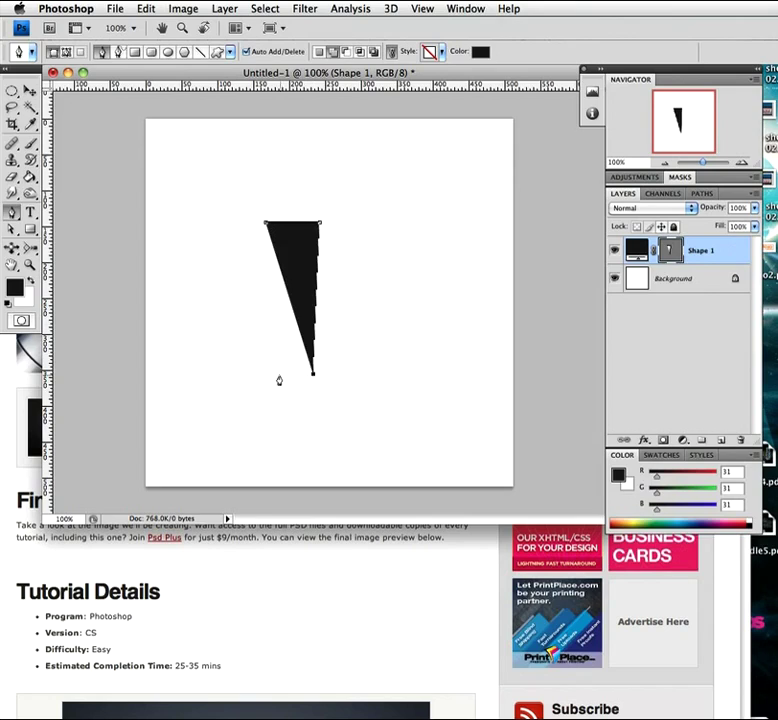
pyautogui.click(276, 377)
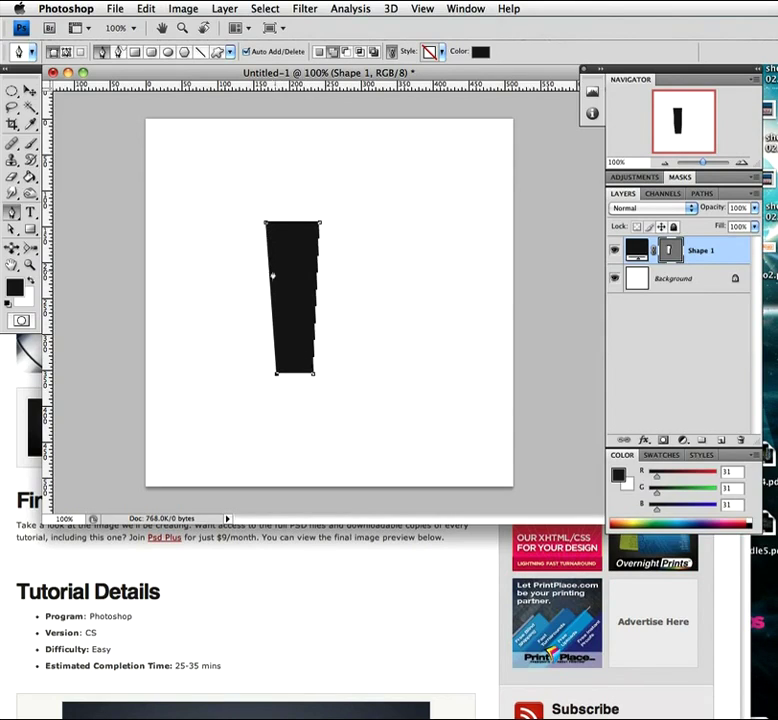
pyautogui.click(267, 224)
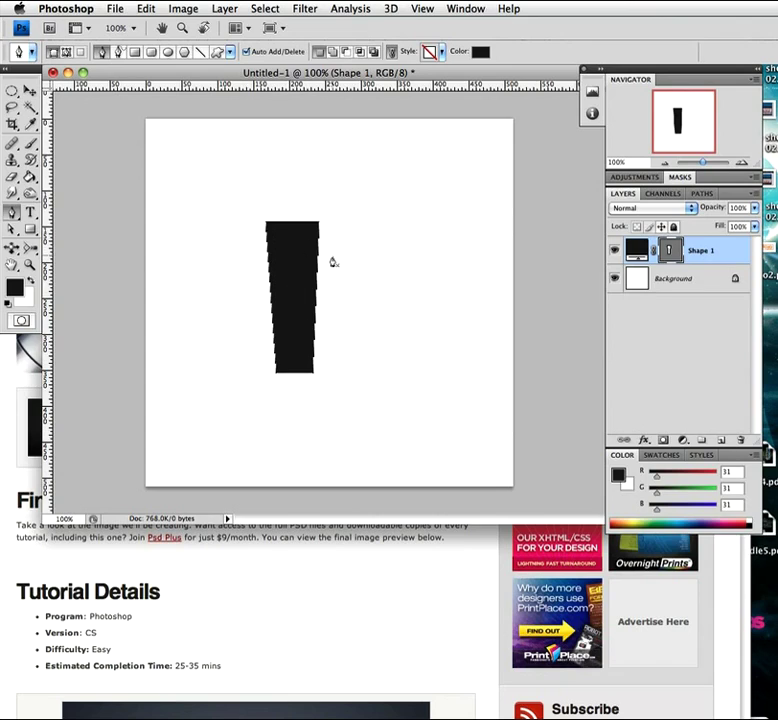
# - Raise the body's top edge with the Direct Selection Tool and nudge both top corners inward
pyautogui.click(11, 229)
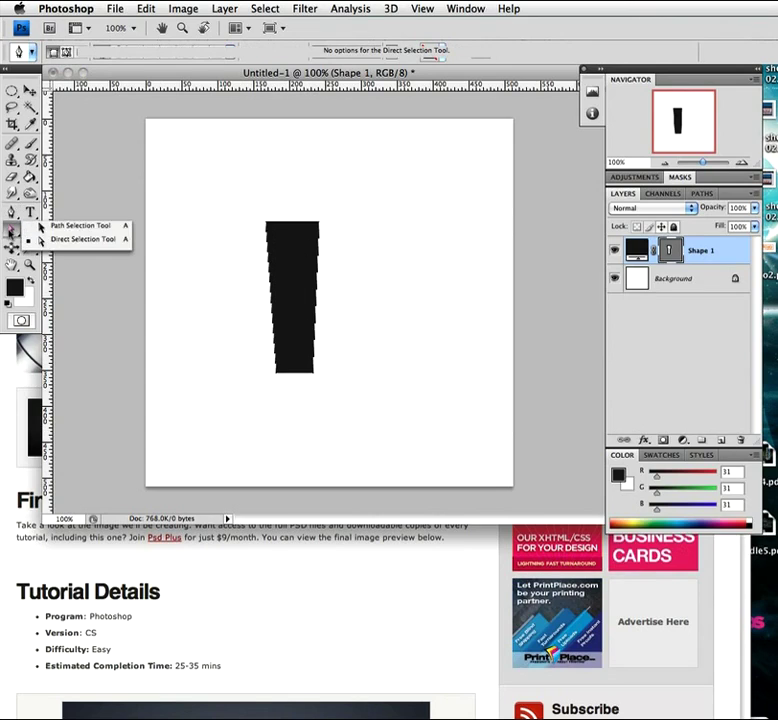
pyautogui.click(76, 240)
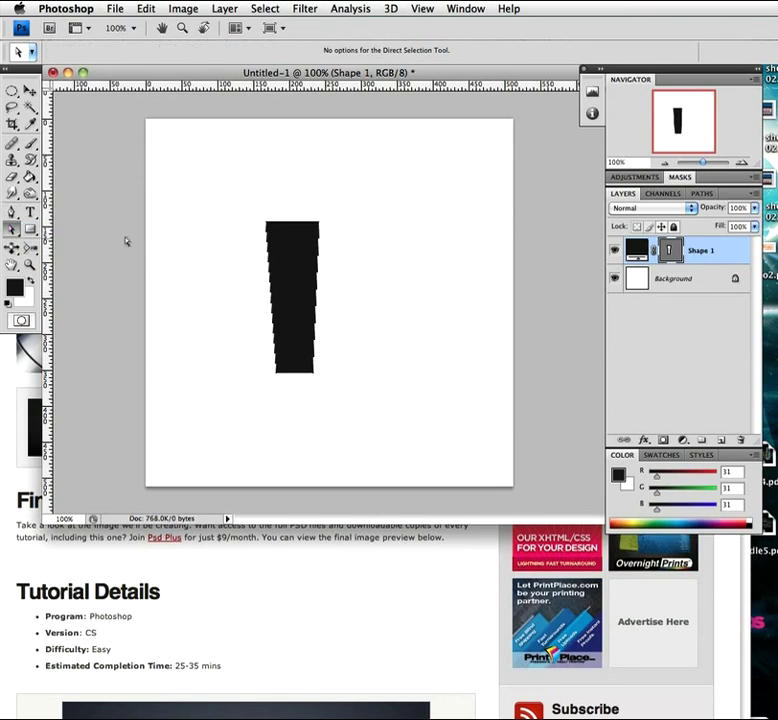
pyautogui.click(276, 225)
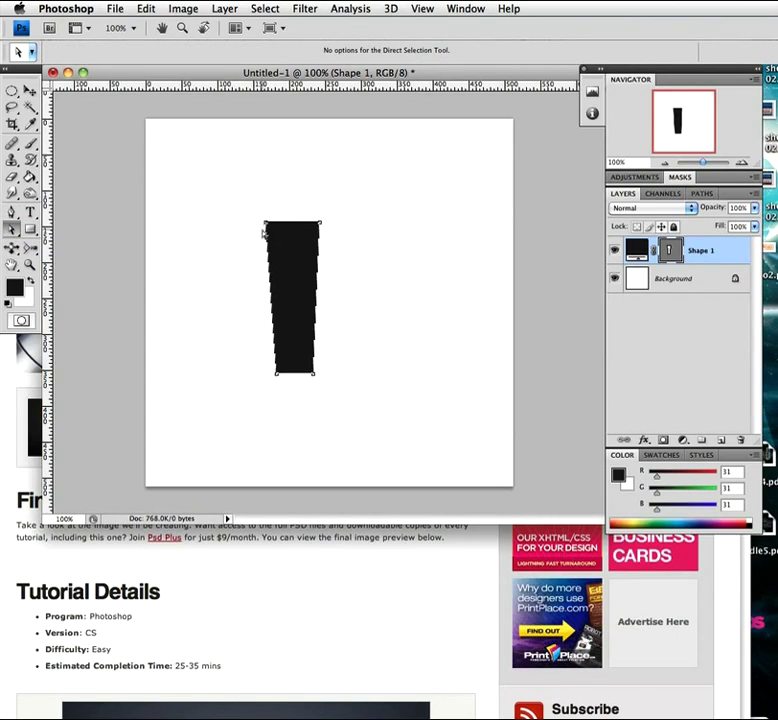
pyautogui.moveTo(250, 206); pyautogui.dragTo(327, 229)
pyautogui.moveTo(276, 227); pyautogui.dragTo(278, 203)
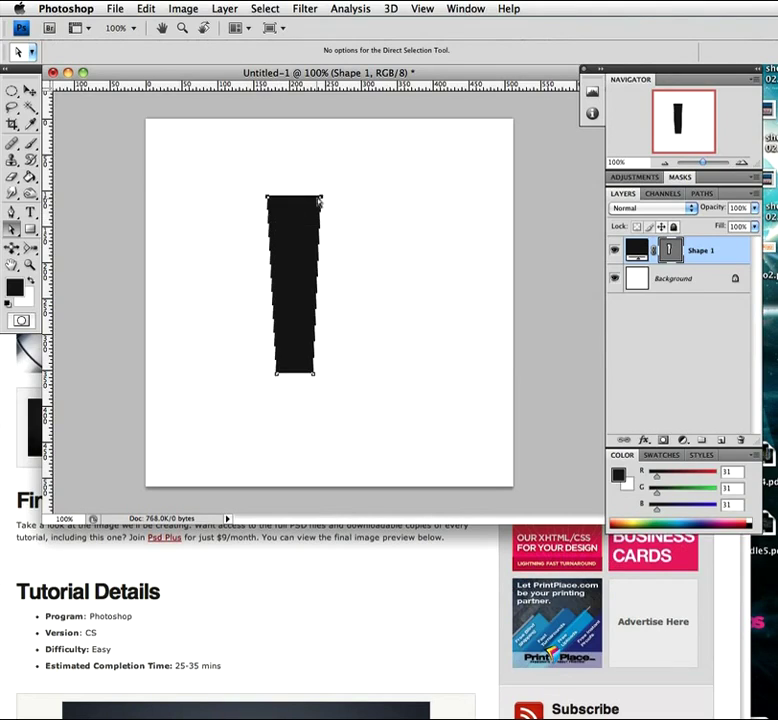
pyautogui.moveTo(322, 203); pyautogui.dragTo(317, 200)
pyautogui.moveTo(269, 200); pyautogui.dragTo(271, 198)
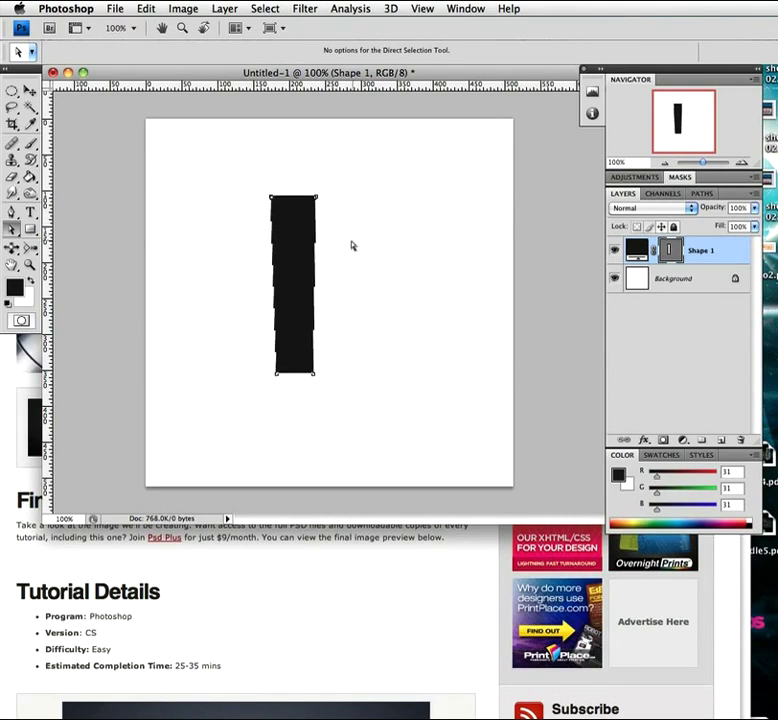
# - Fine-tune the bottom edge's width and add an anchor point on the bottom edge
pyautogui.click(297, 380)
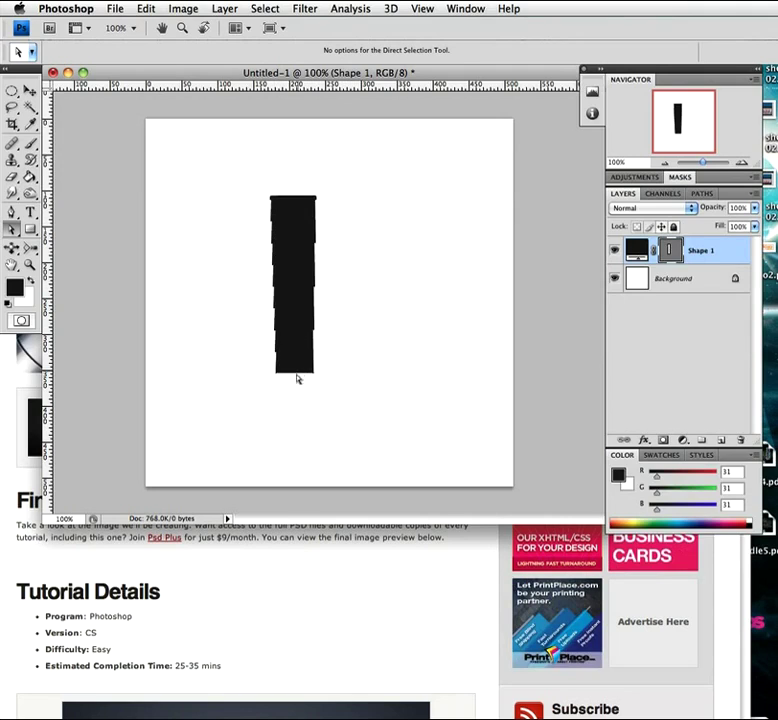
pyautogui.click(299, 373)
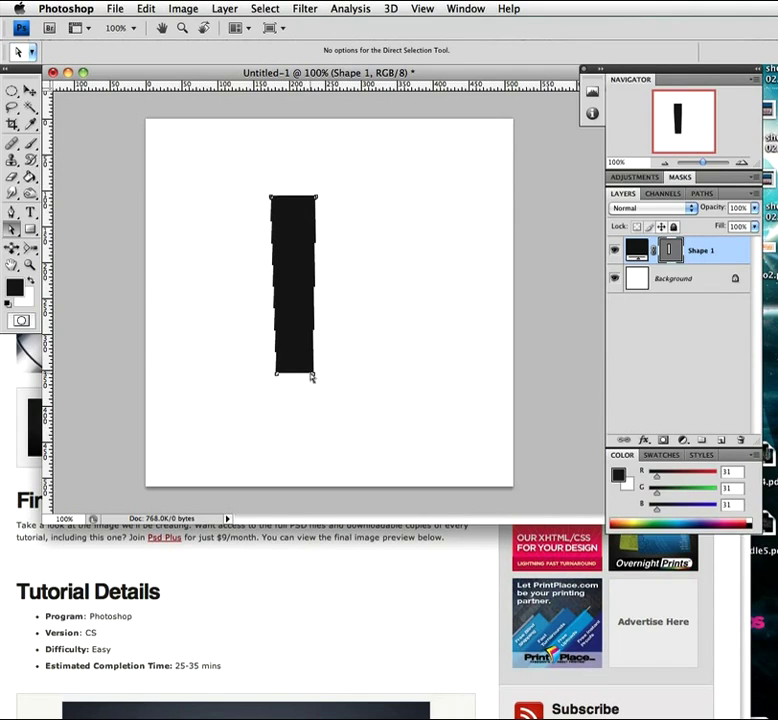
pyautogui.moveTo(311, 374); pyautogui.dragTo(308, 373)
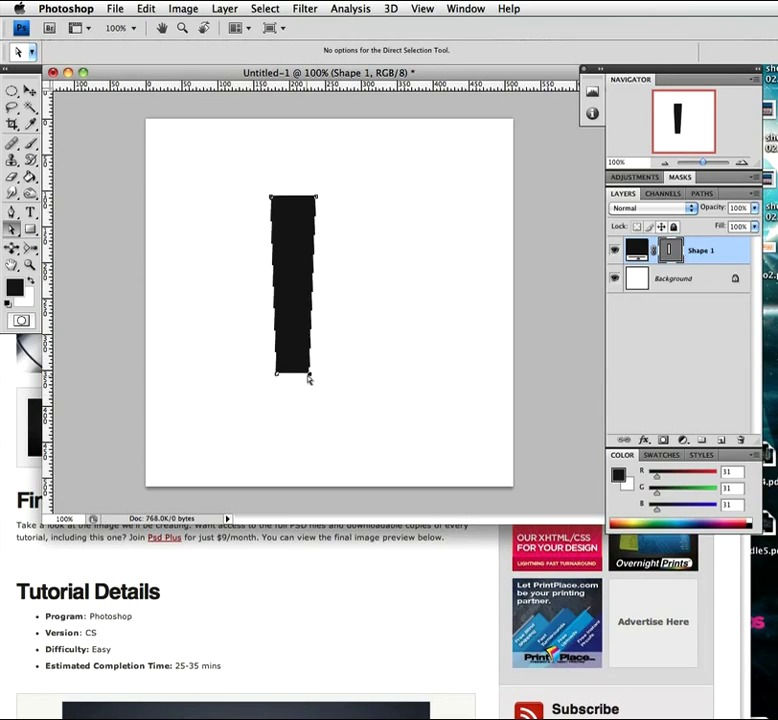
pyautogui.moveTo(311, 376); pyautogui.dragTo(314, 377)
pyautogui.click(309, 409)
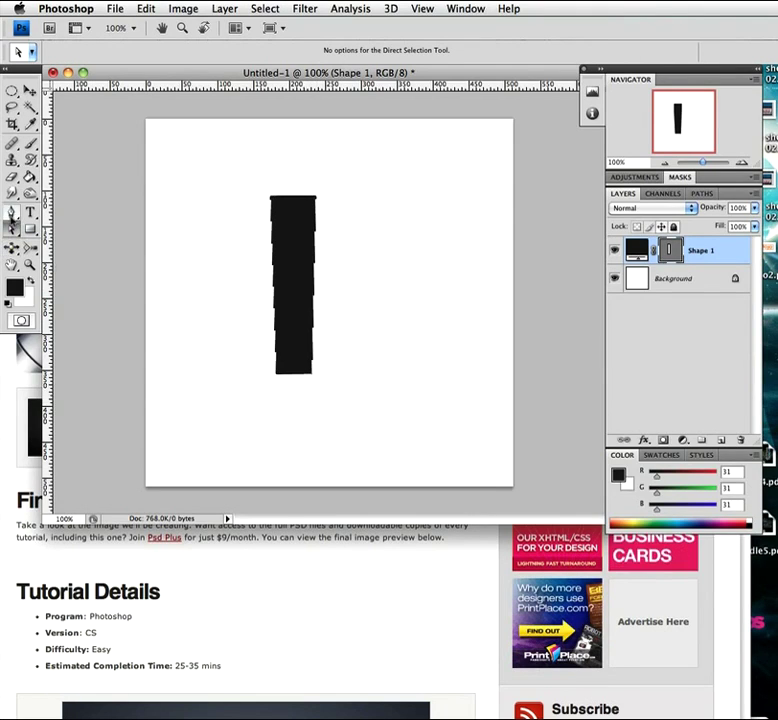
pyautogui.click(11, 211)
pyautogui.click(80, 236)
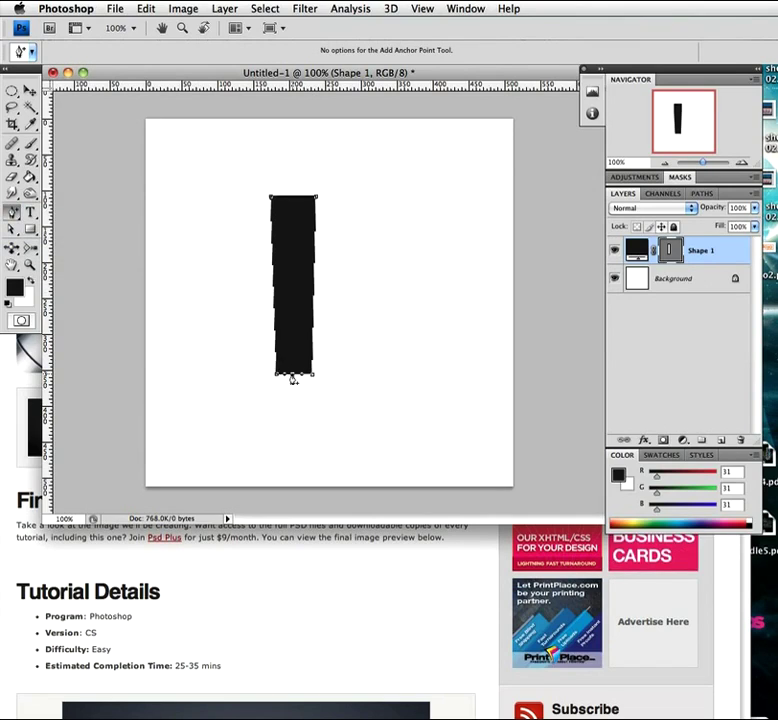
pyautogui.press('a')
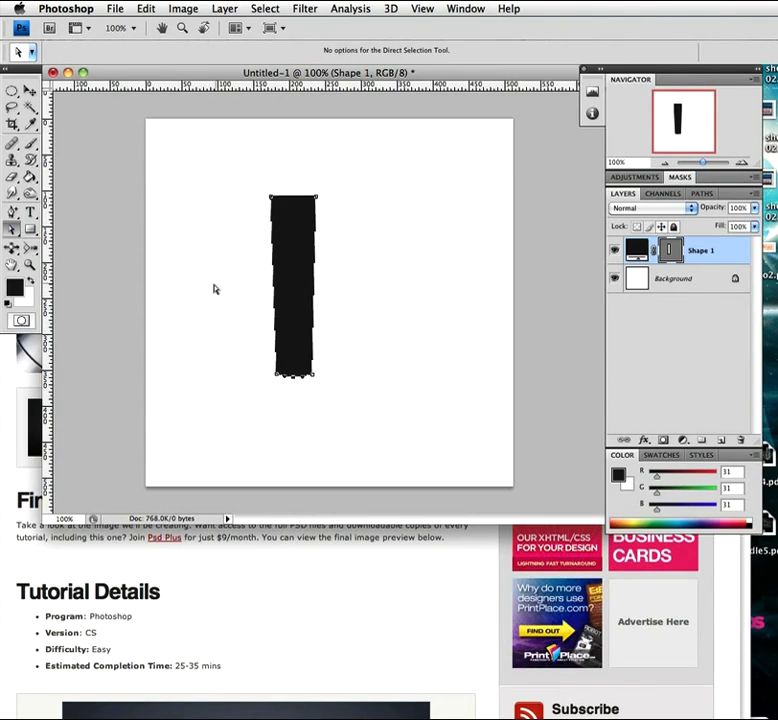
pyautogui.click(346, 343)
# - Enable a Gradient Overlay on Shape 1 and open its left colour stop in the Gradient Editor
pyautogui.doubleClick(727, 257)
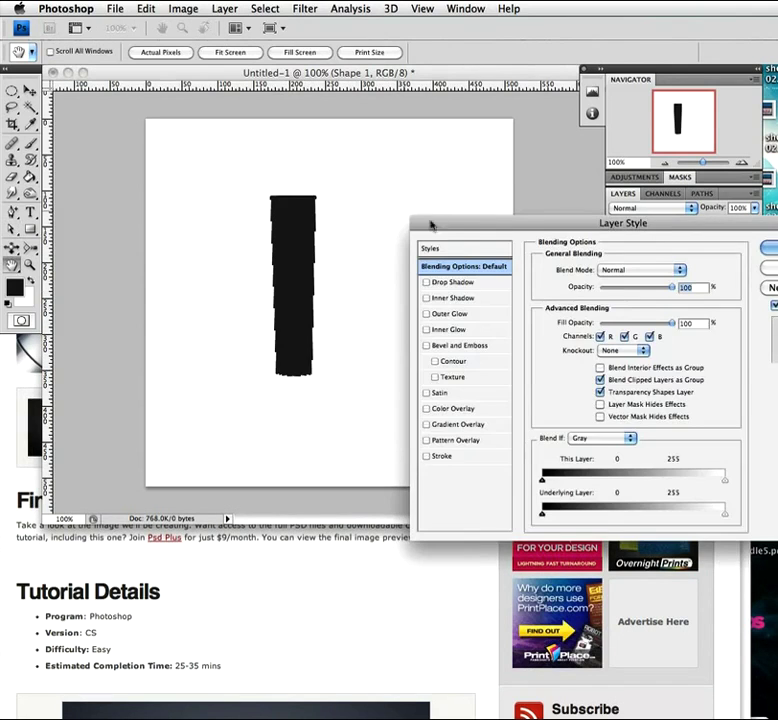
pyautogui.moveTo(464, 225); pyautogui.dragTo(166, 98)
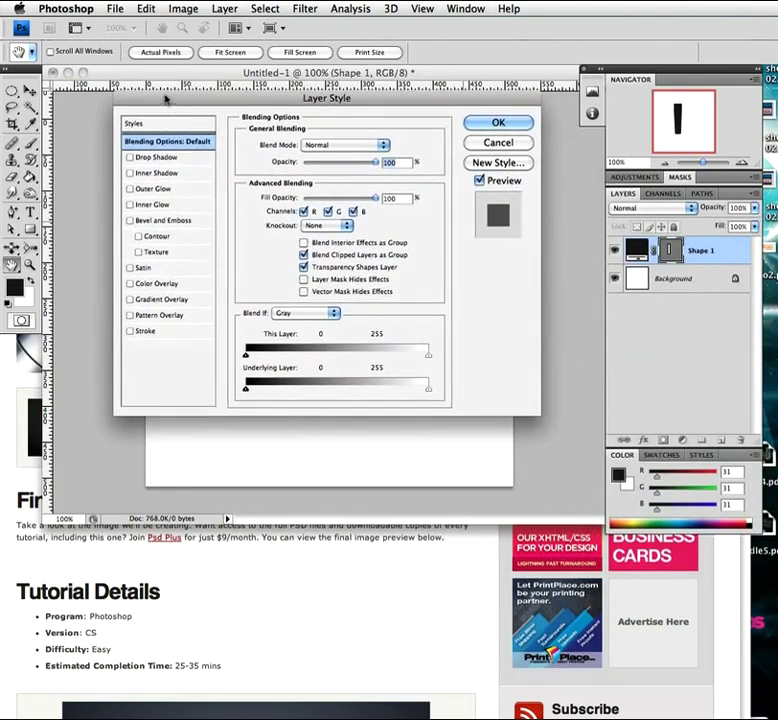
pyautogui.click(163, 300)
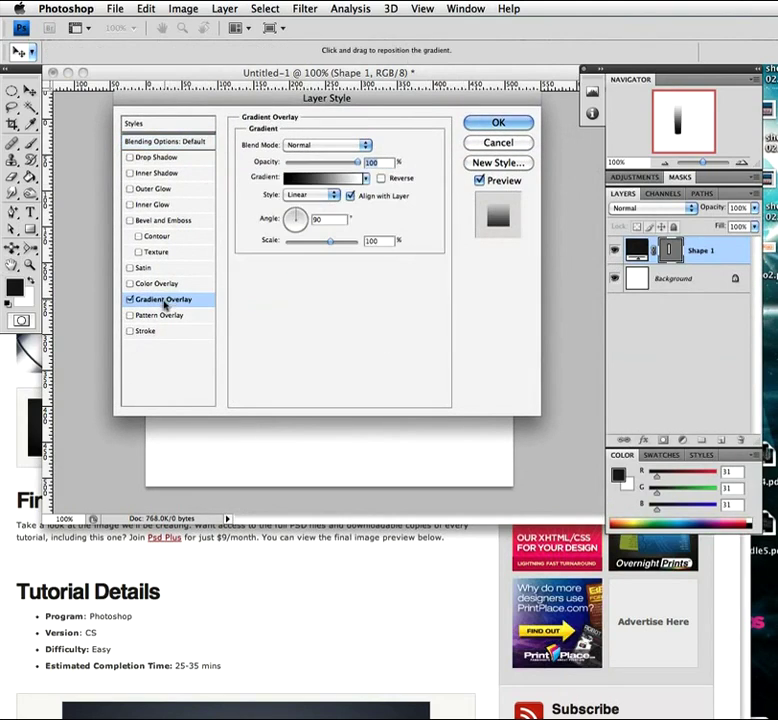
pyautogui.click(315, 180)
pyautogui.moveTo(418, 70); pyautogui.dragTo(145, 80)
pyautogui.doubleClick(116, 320)
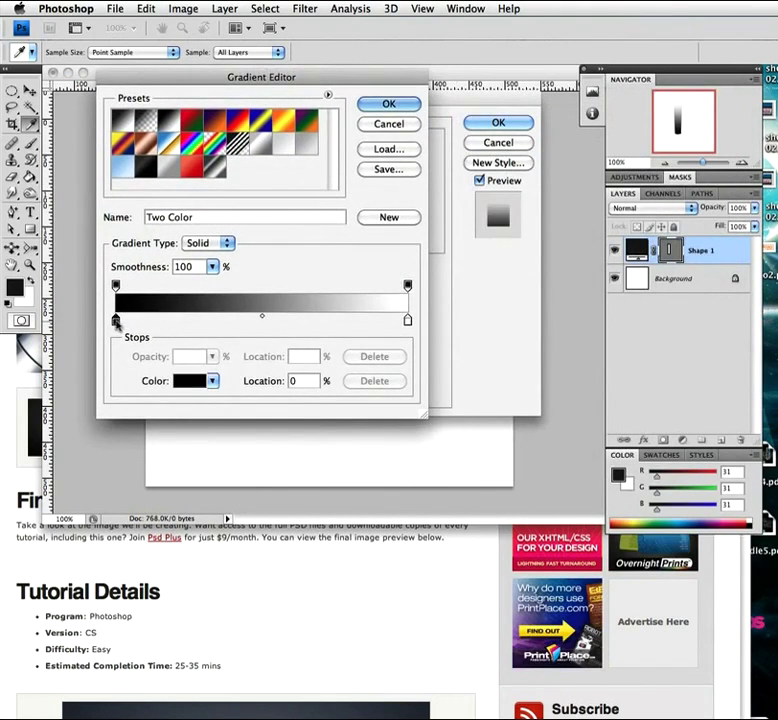
# - Set the left gradient stop to 3c3c3c and add a 6f6f6f stop at 16%
pyautogui.moveTo(523, 147); pyautogui.dragTo(291, 119)
pyautogui.click(378, 355)
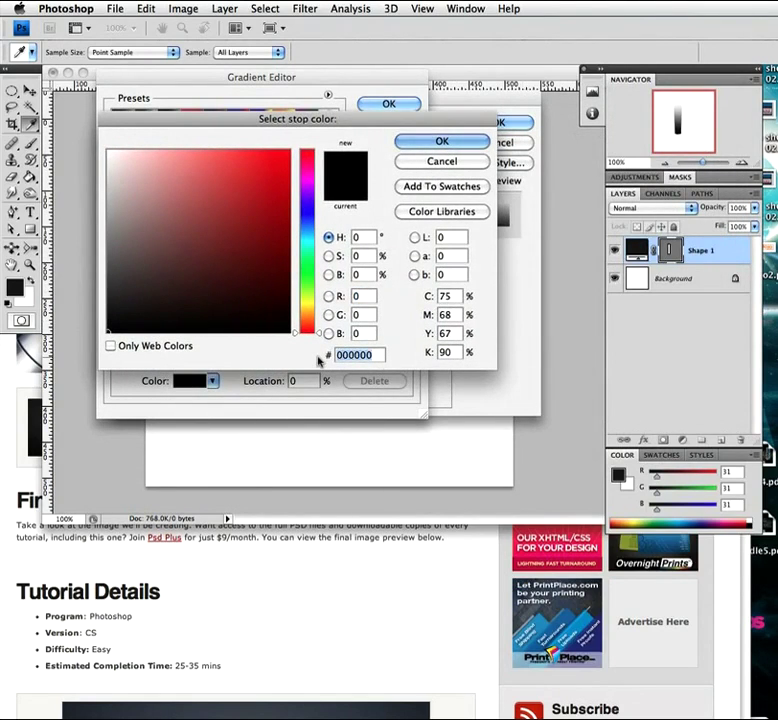
pyautogui.write('3c3c3c')
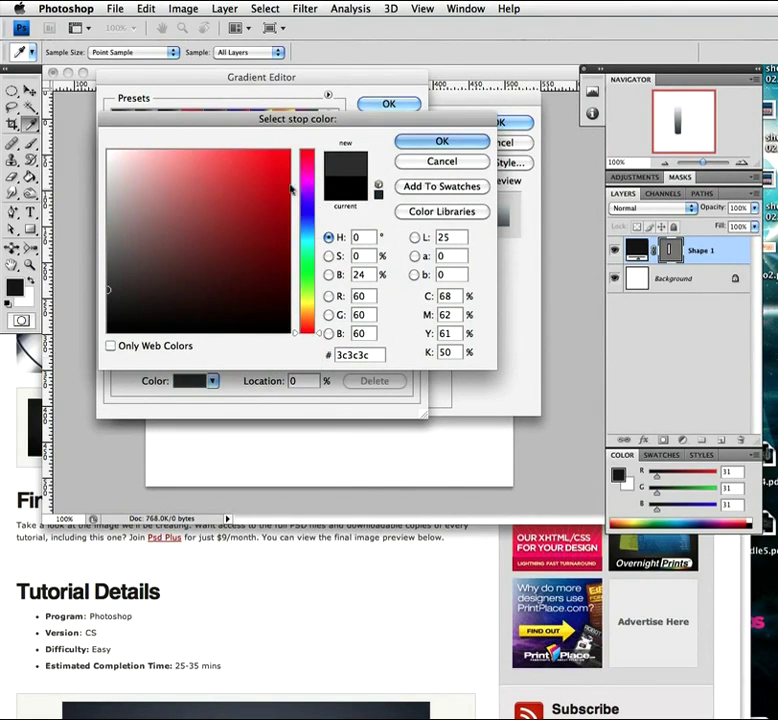
pyautogui.click(404, 140)
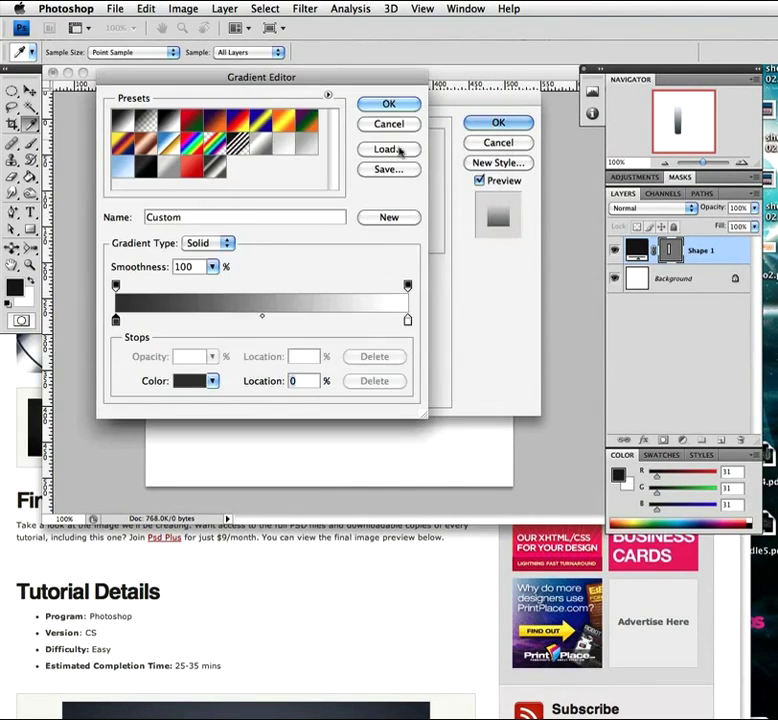
pyautogui.click(162, 324)
pyautogui.doubleClick(162, 322)
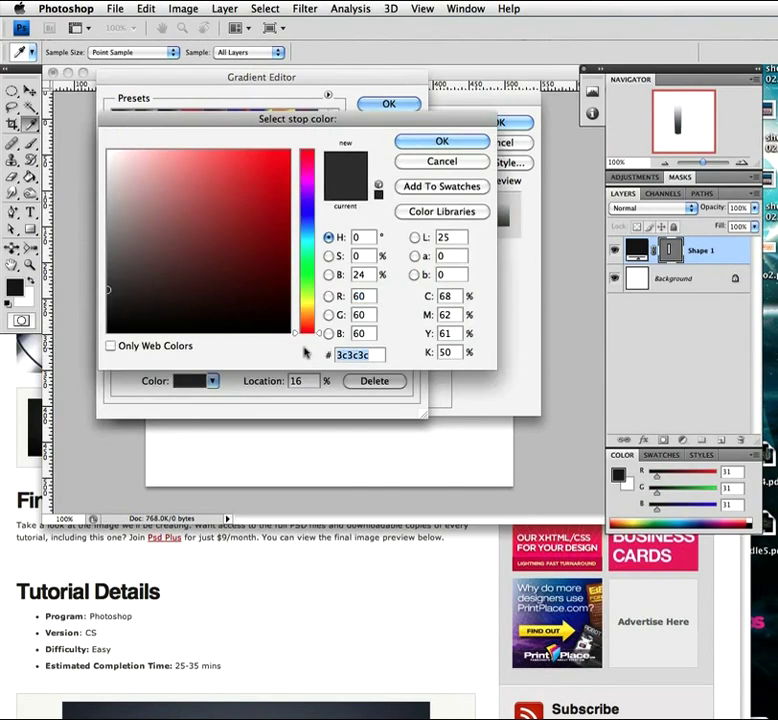
pyautogui.write('6f6f6f')
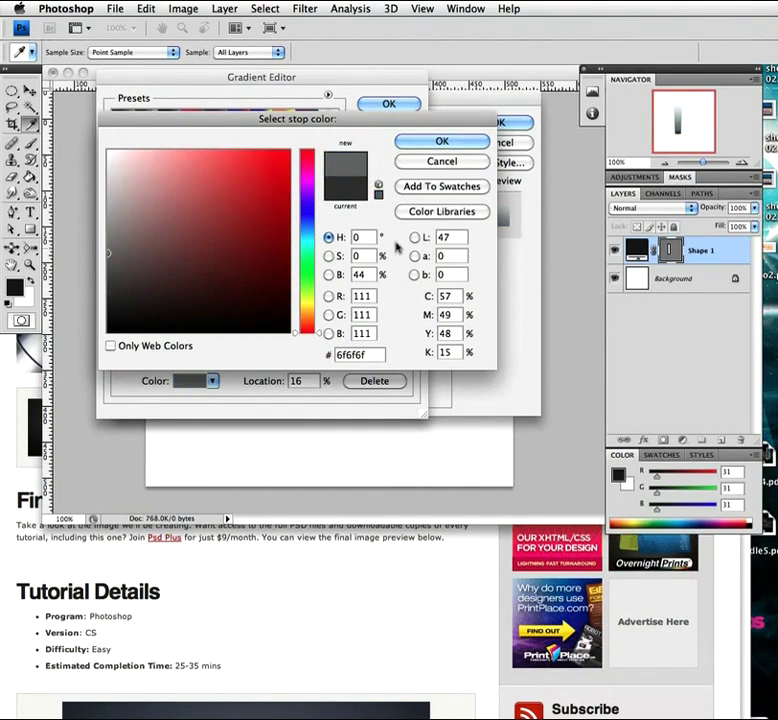
pyautogui.click(431, 141)
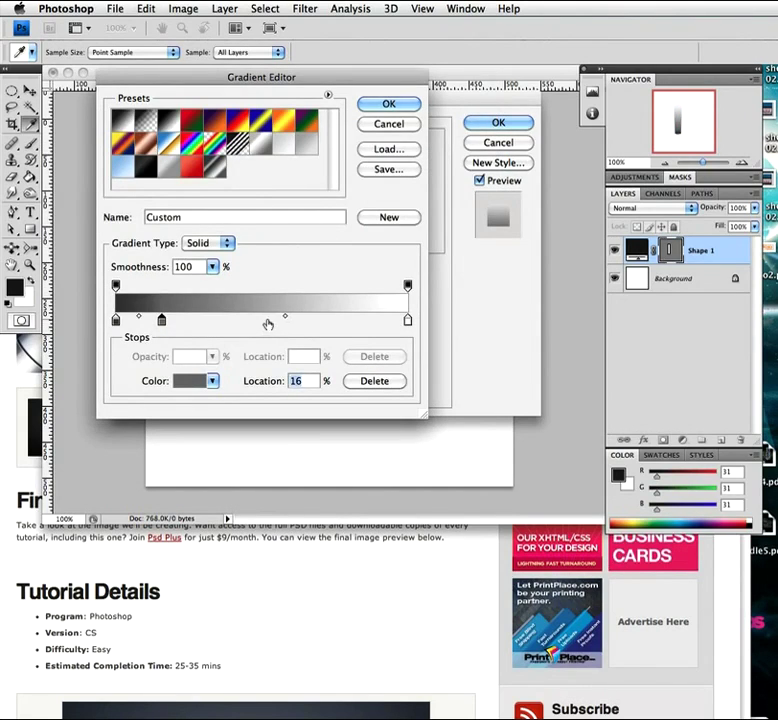
# - Add a white stop near the middle and a b0b0b0 stop at 75%
pyautogui.click(270, 322)
pyautogui.doubleClick(269, 321)
pyautogui.click(109, 152)
pyautogui.click(400, 147)
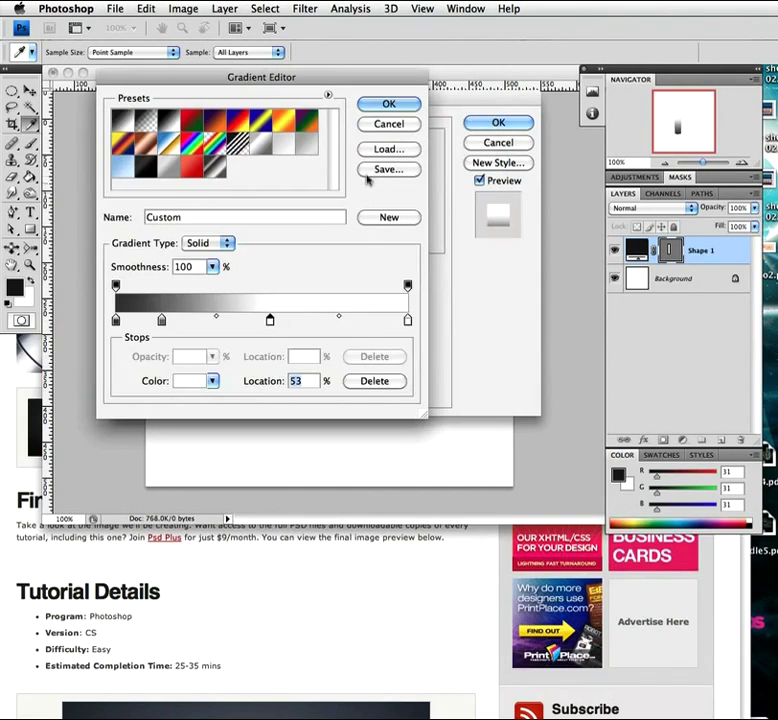
pyautogui.click(334, 321)
pyautogui.doubleClick(335, 320)
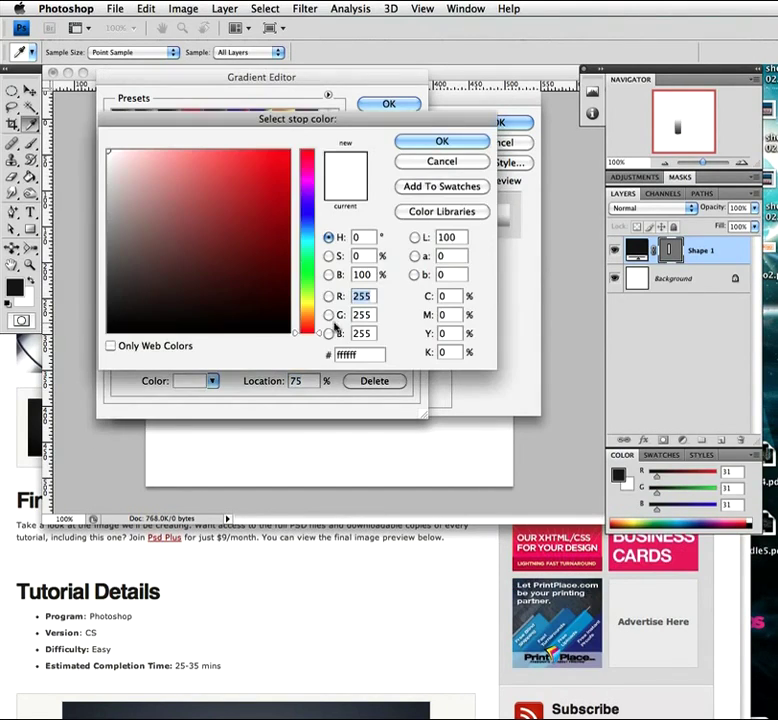
pyautogui.doubleClick(367, 356)
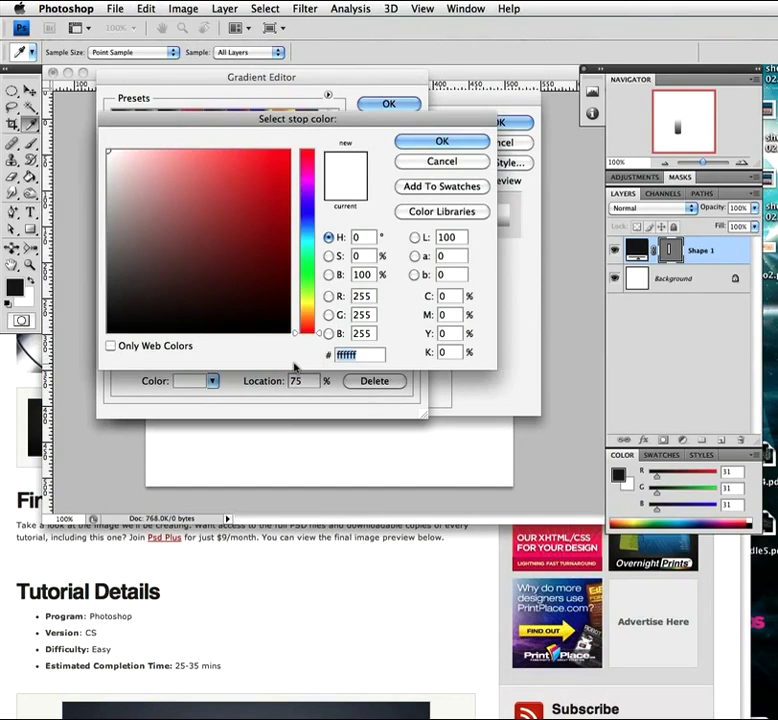
pyautogui.write('b0b0b0')
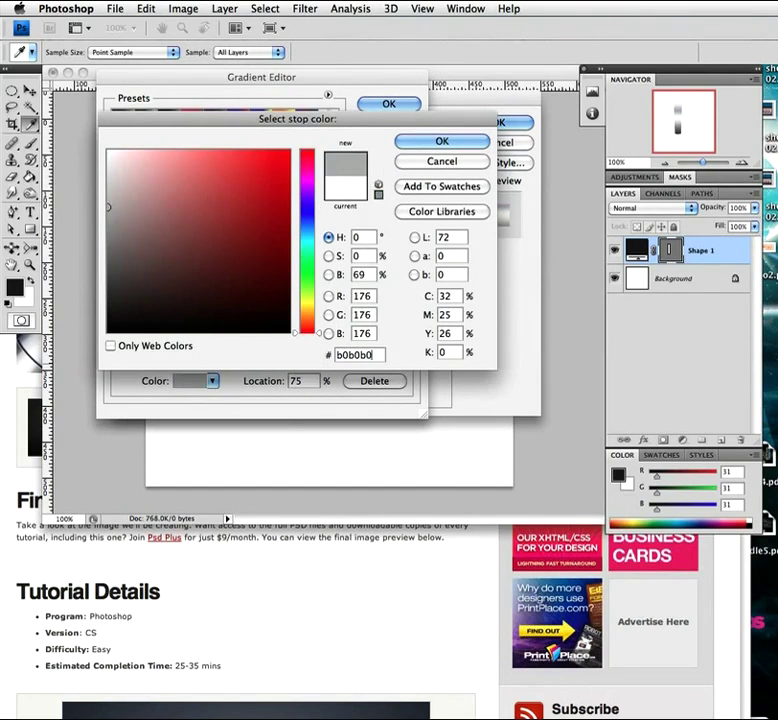
pyautogui.click(444, 142)
# - Add a 7b7b7b stop at 87%, make the end stop black, move white to 49%, and accept
pyautogui.click(370, 322)
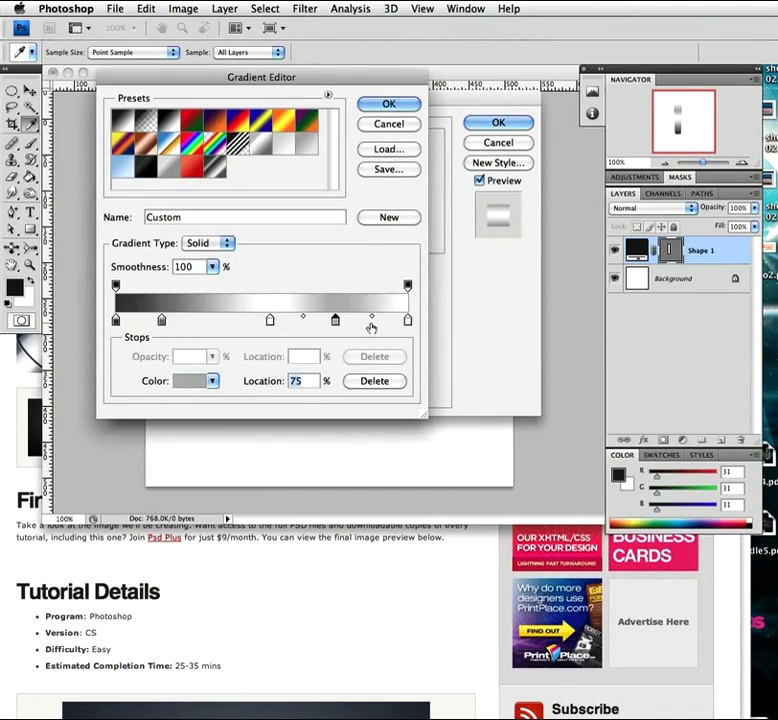
pyautogui.doubleClick(371, 320)
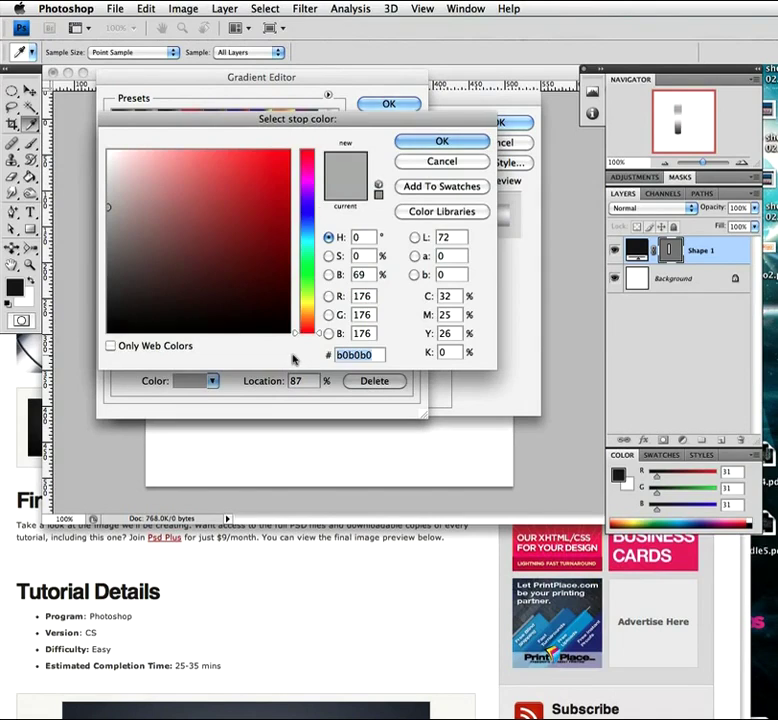
pyautogui.write('7b7b7b')
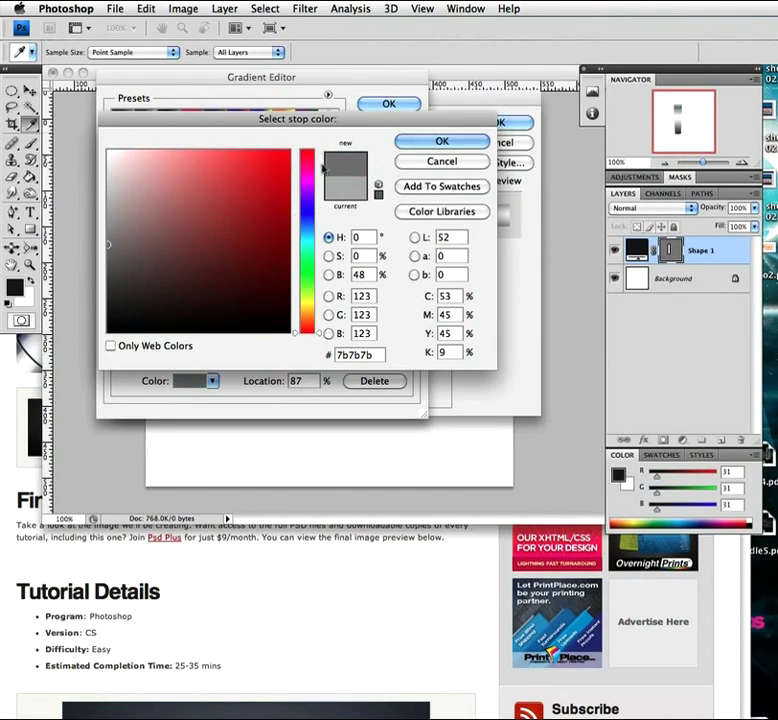
pyautogui.click(416, 146)
pyautogui.click(410, 323)
pyautogui.doubleClick(410, 323)
pyautogui.click(213, 302)
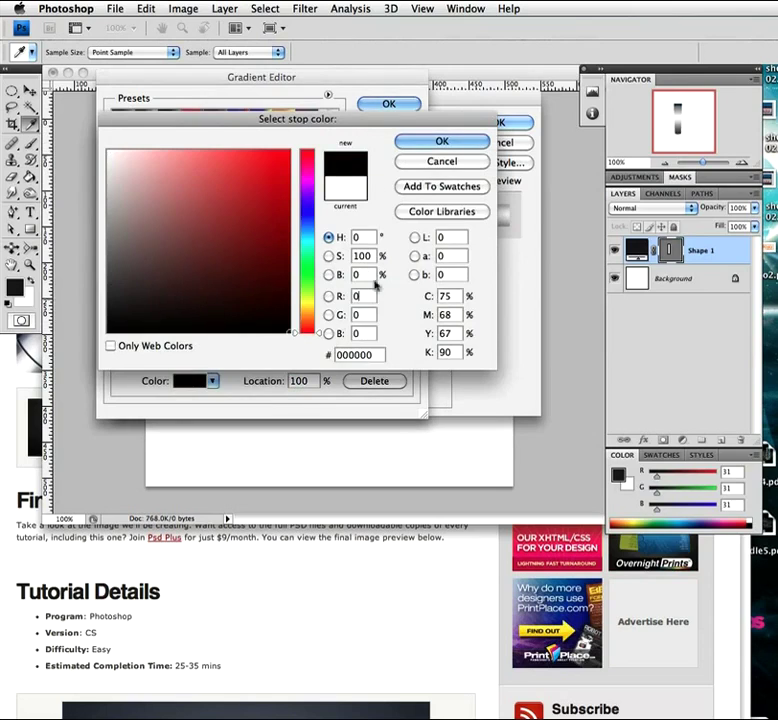
pyautogui.click(424, 144)
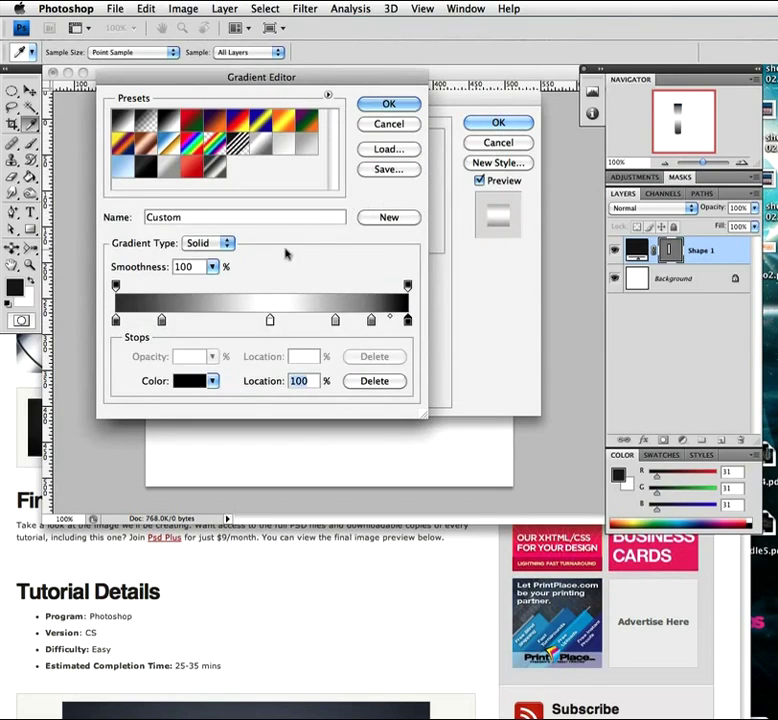
pyautogui.moveTo(272, 90); pyautogui.dragTo(316, 212)
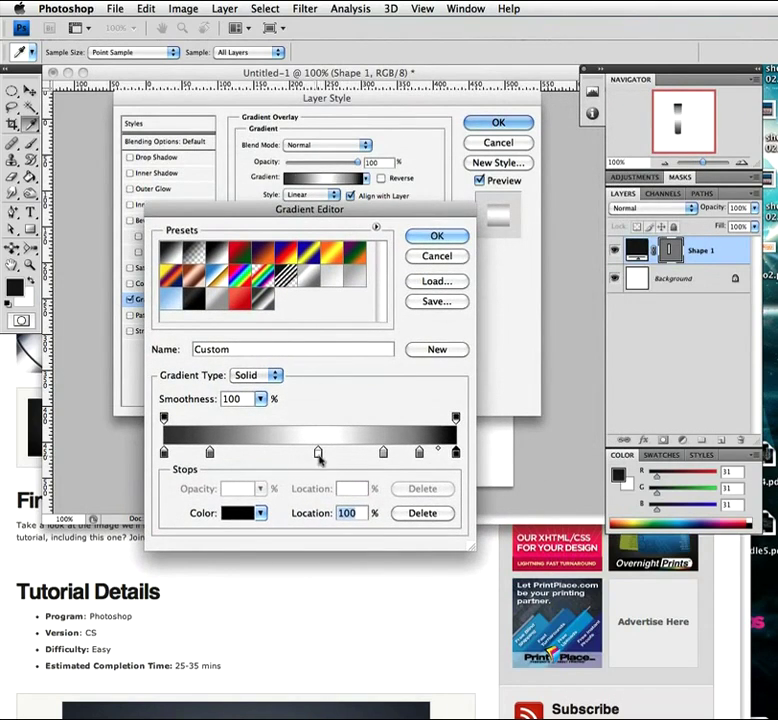
pyautogui.moveTo(318, 453); pyautogui.dragTo(307, 453)
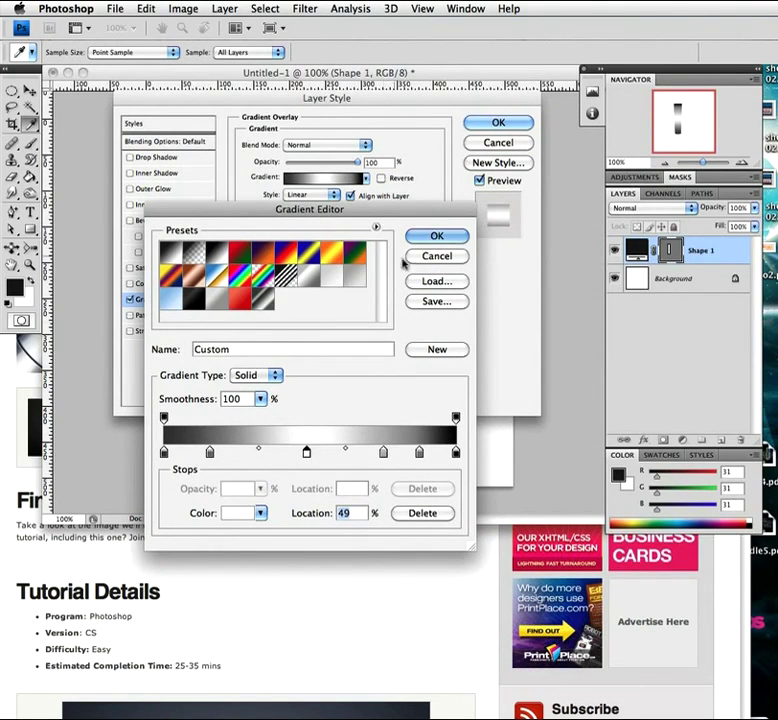
pyautogui.click(422, 238)
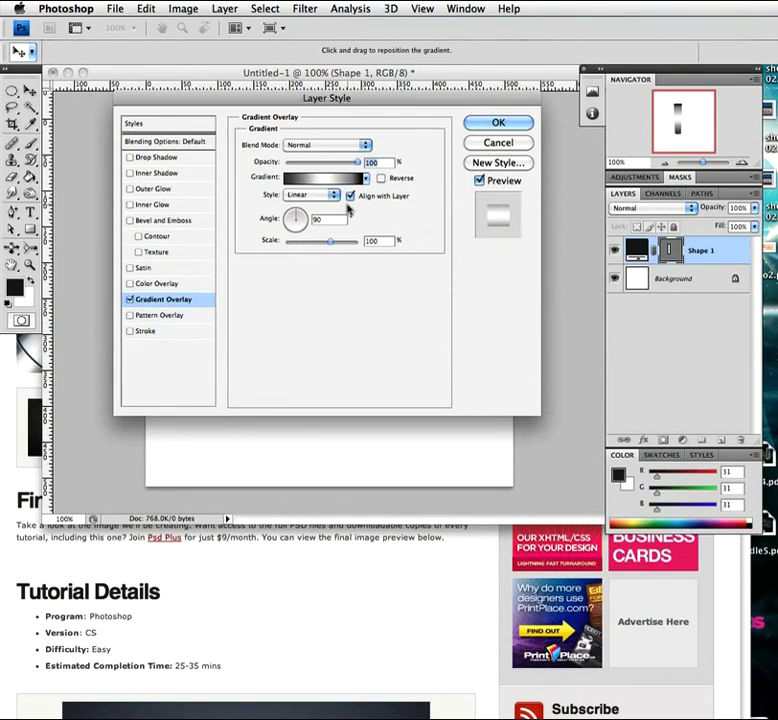
# - Set the Gradient Overlay angle to 0° and scale to 95%, then apply it
pyautogui.click(296, 215)
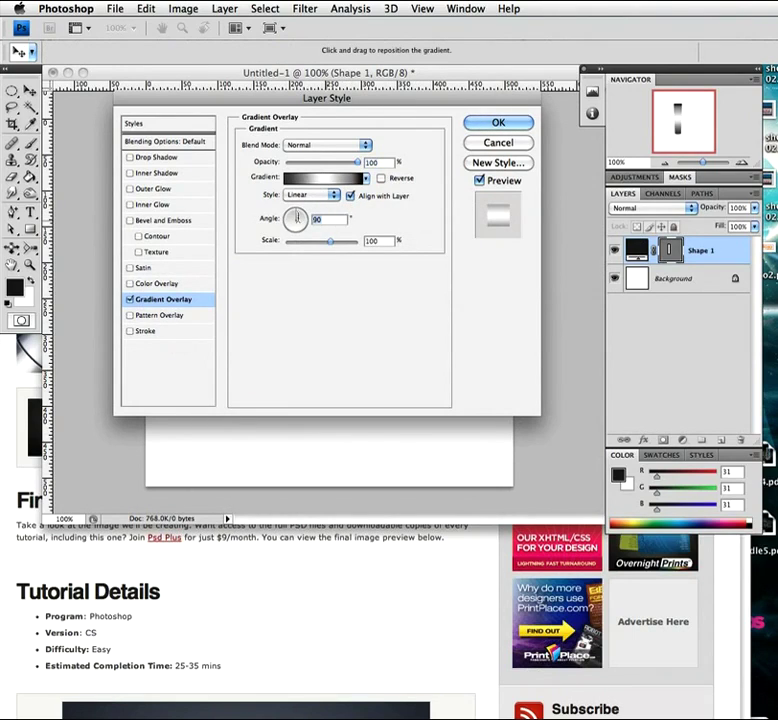
pyautogui.write('0')
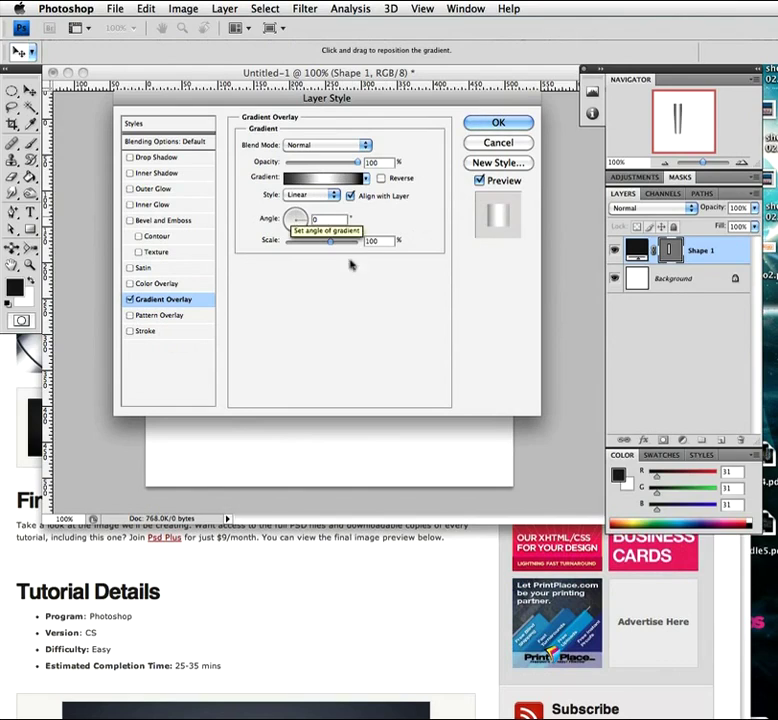
pyautogui.click(382, 241)
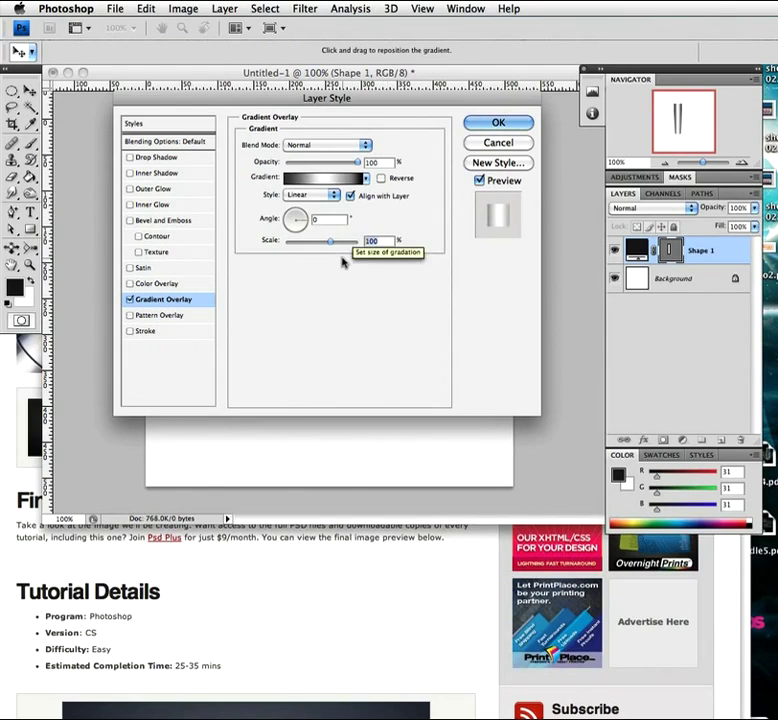
pyautogui.write('95')
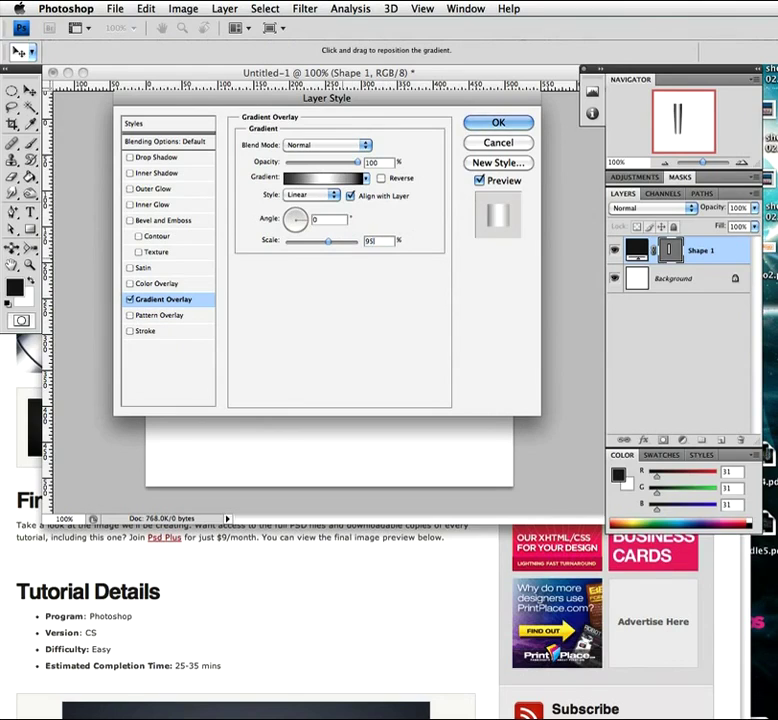
pyautogui.click(493, 123)
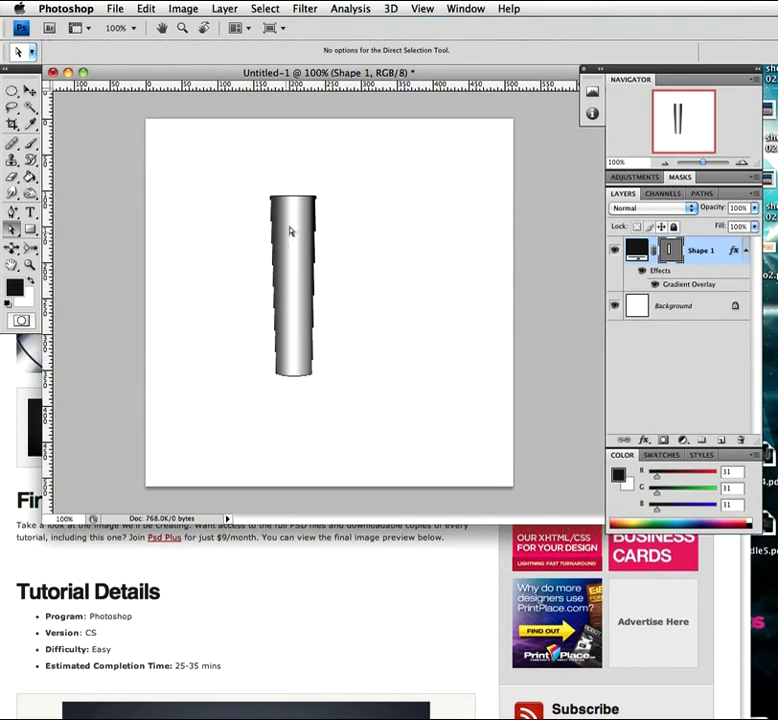
# - Zoom in to 300% on the pen body and make the Background layer active
pyautogui.press('z')
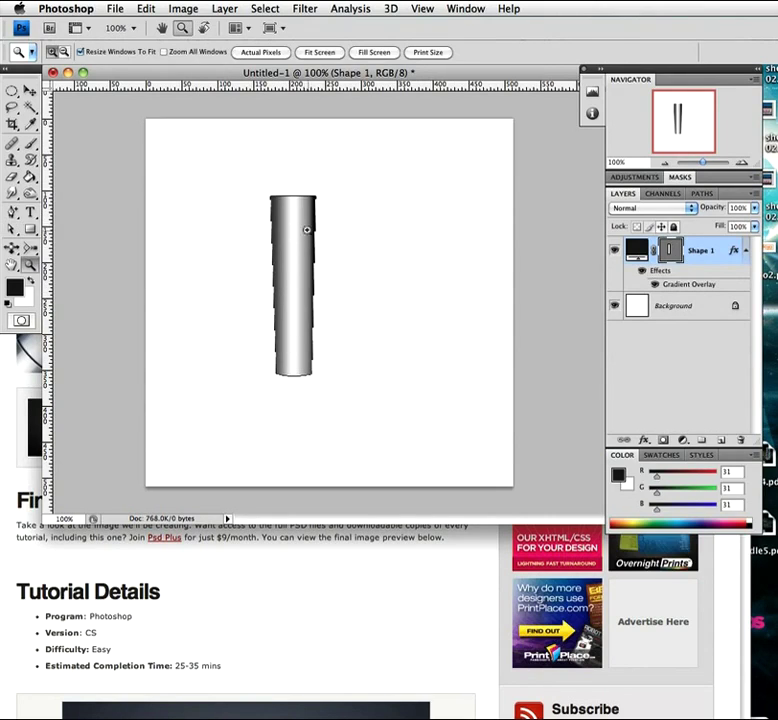
pyautogui.click(300, 282)
pyautogui.click(321, 355)
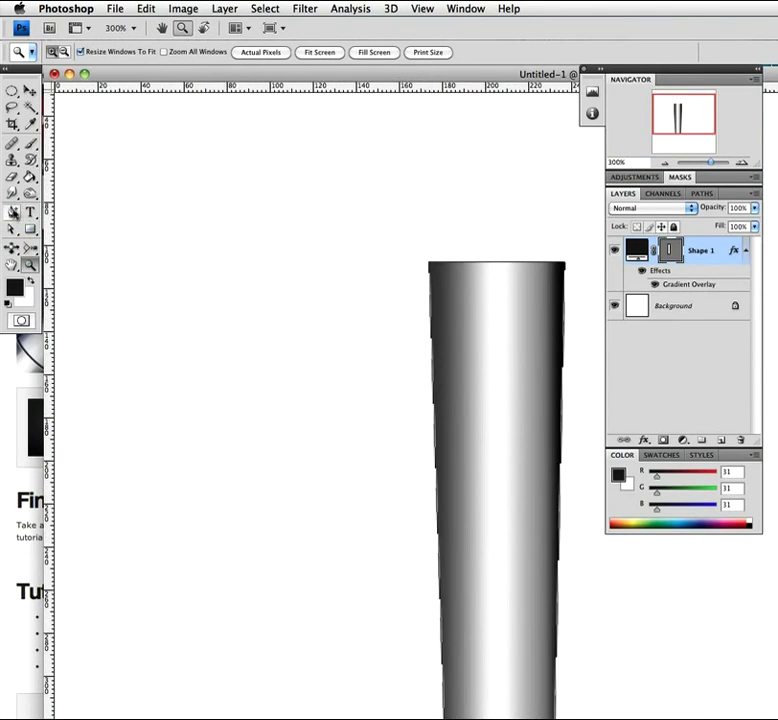
pyautogui.moveTo(16, 218); pyautogui.dragTo(55, 209)
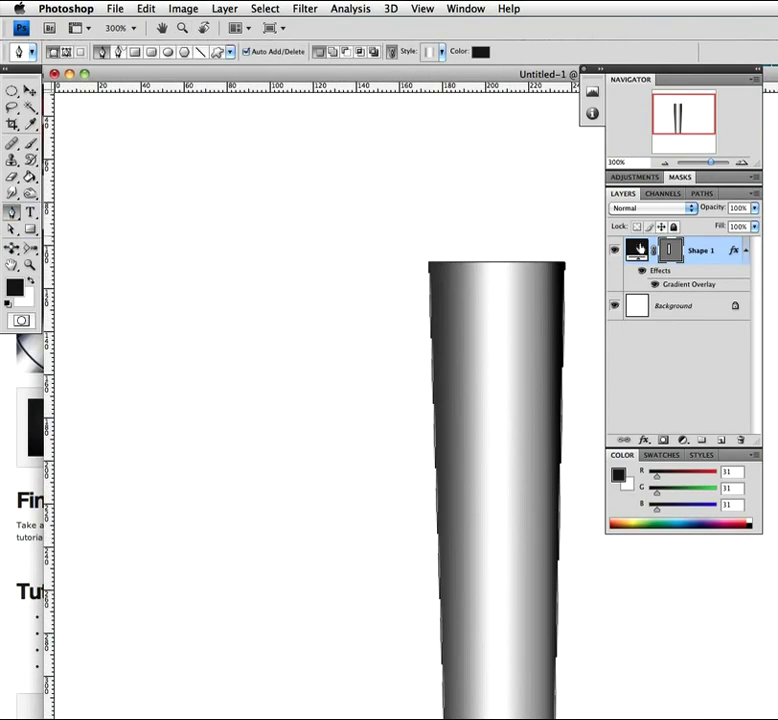
pyautogui.click(697, 305)
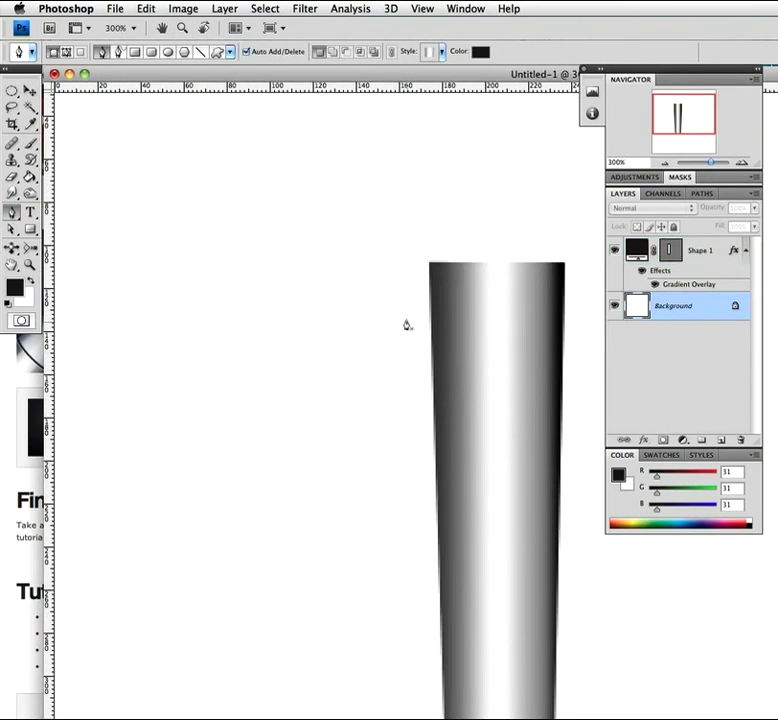
# - Zoom back to 100%, enlarge the document window, and zoom in to about 211% with the Pen tool ready
pyautogui.press('z')
pyautogui.keyDown('alt'); pyautogui.click(372, 373); pyautogui.keyUp('alt')
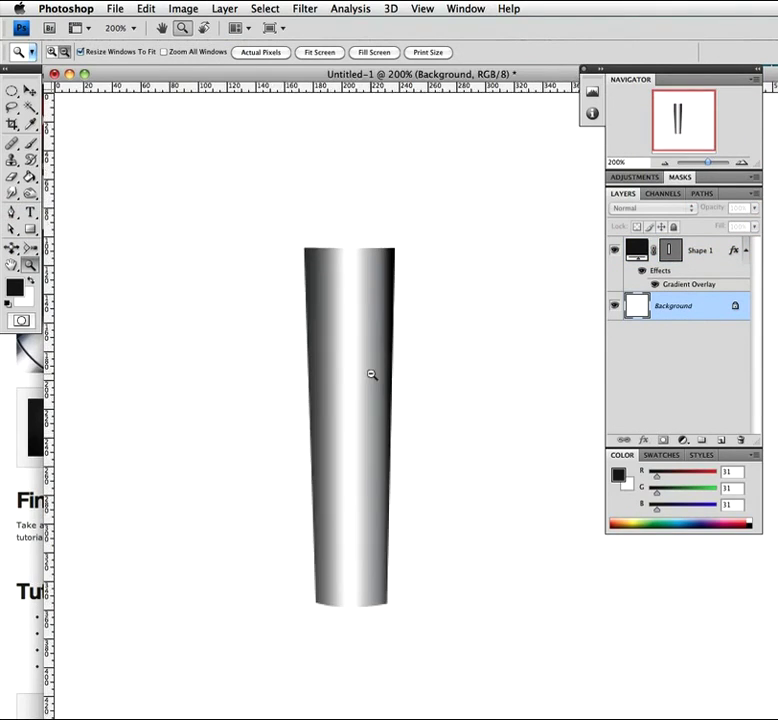
pyautogui.keyDown('alt'); pyautogui.click(375, 374); pyautogui.keyUp('alt')
pyautogui.press('p')
pyautogui.click(84, 74)
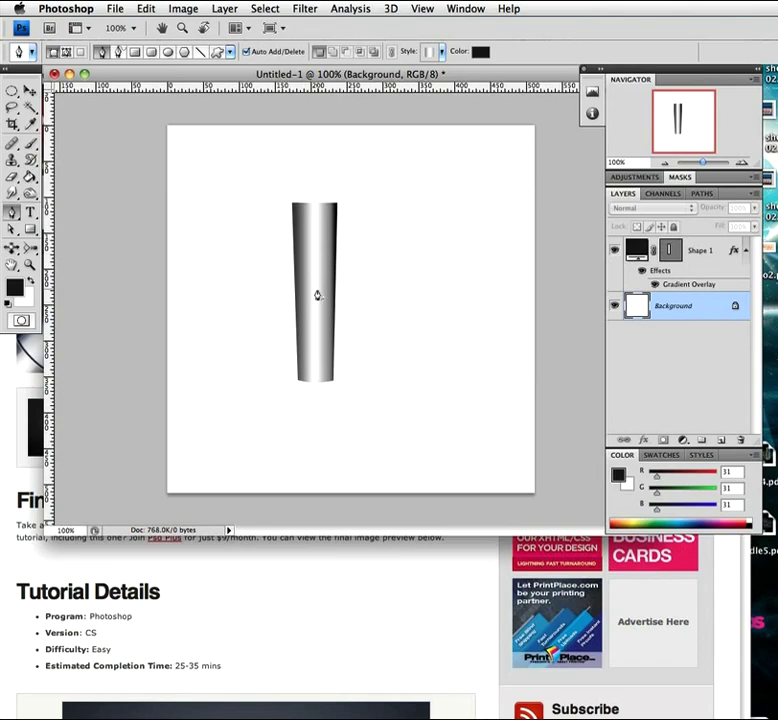
pyautogui.press('z')
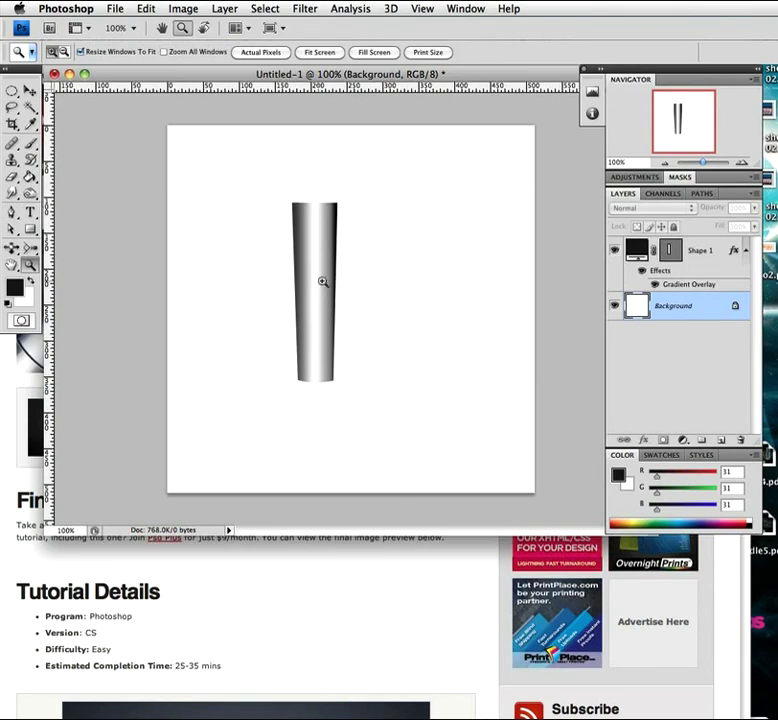
pyautogui.moveTo(318, 299); pyautogui.dragTo(342, 265)
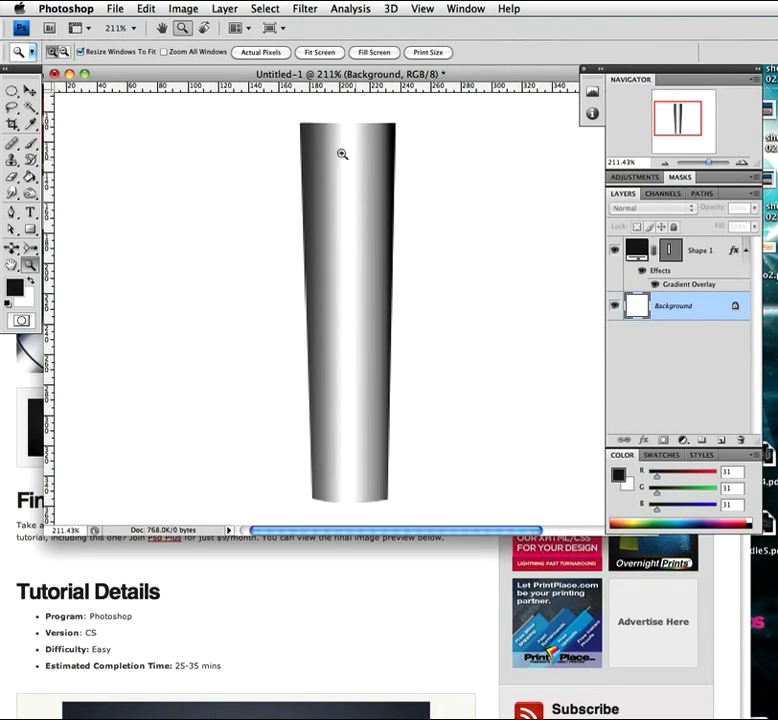
pyautogui.click(12, 211)
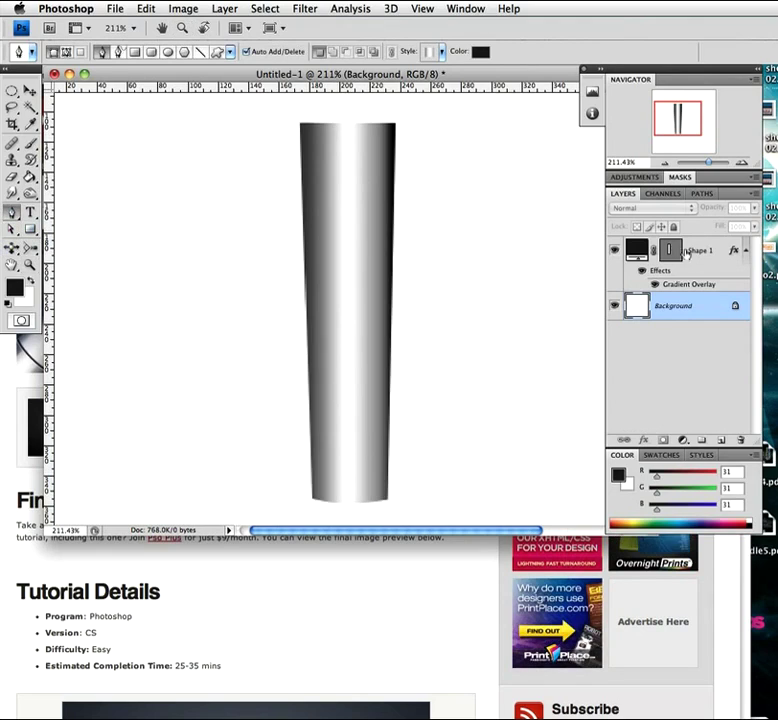
# - Trace the pen body outline as a new Shape 2 layer and clear its layer style to leave it solid black
pyautogui.click(713, 248)
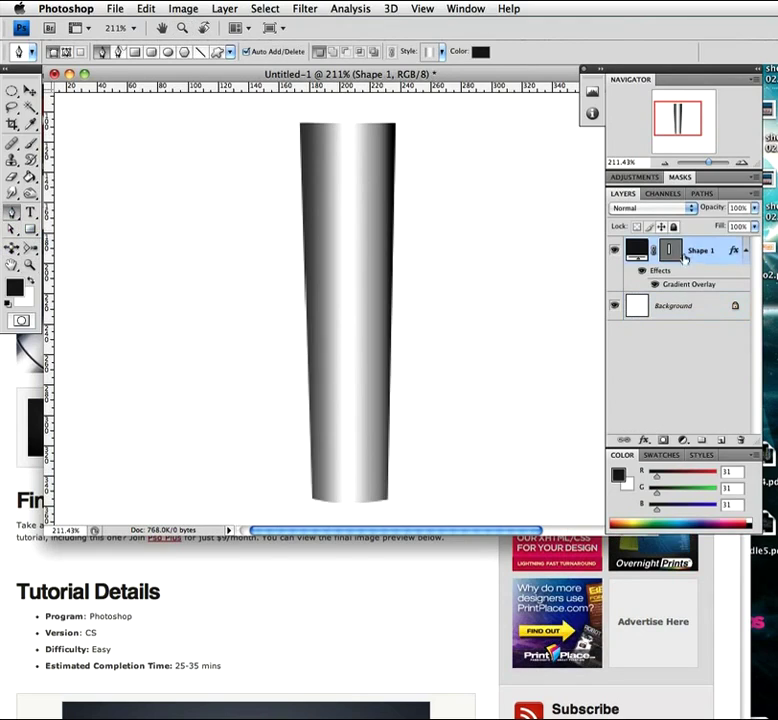
pyautogui.click(724, 441)
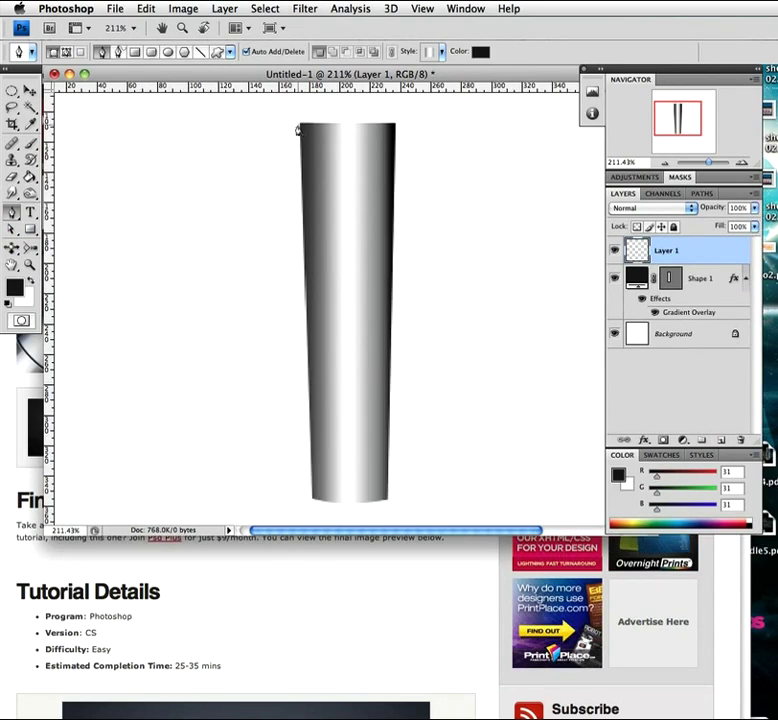
pyautogui.click(297, 127)
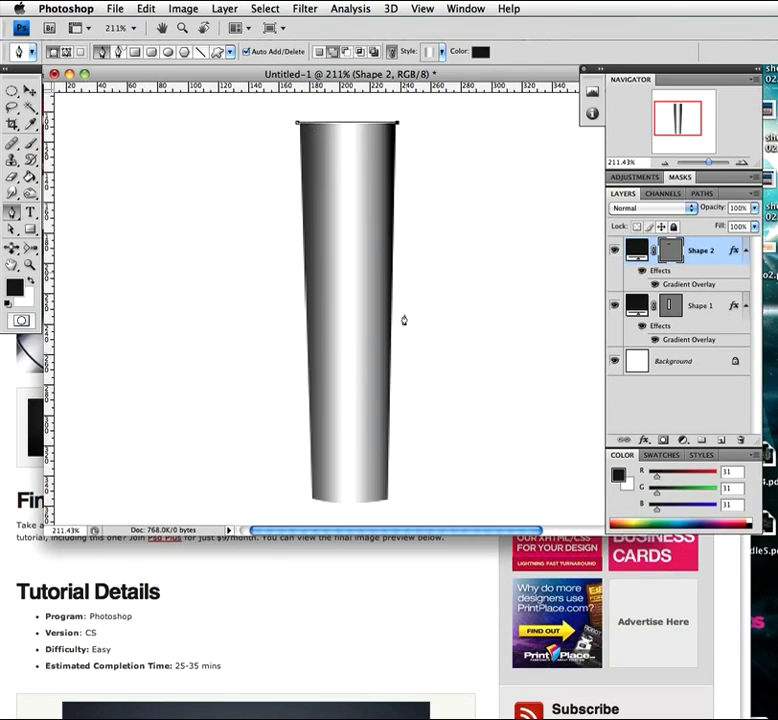
pyautogui.click(387, 495)
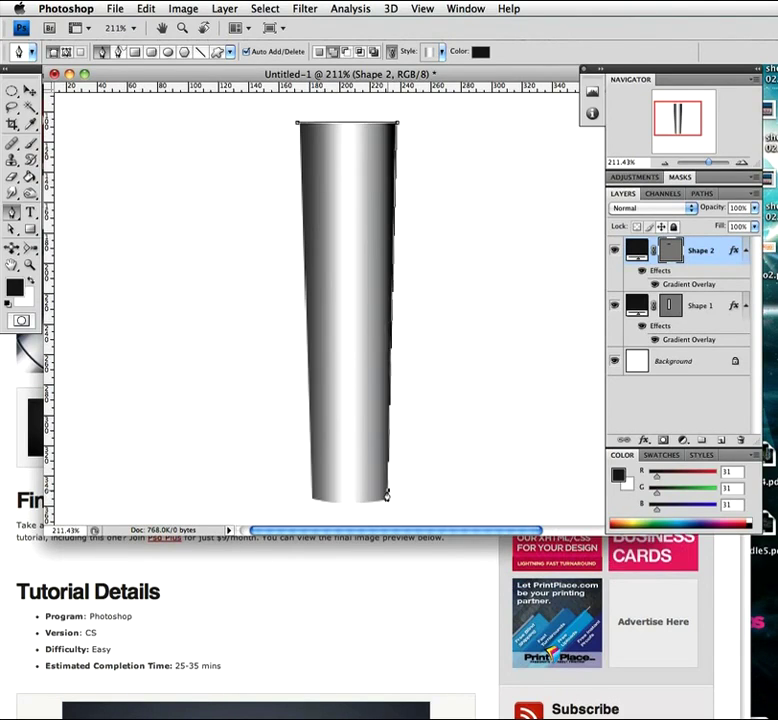
pyautogui.click(312, 494)
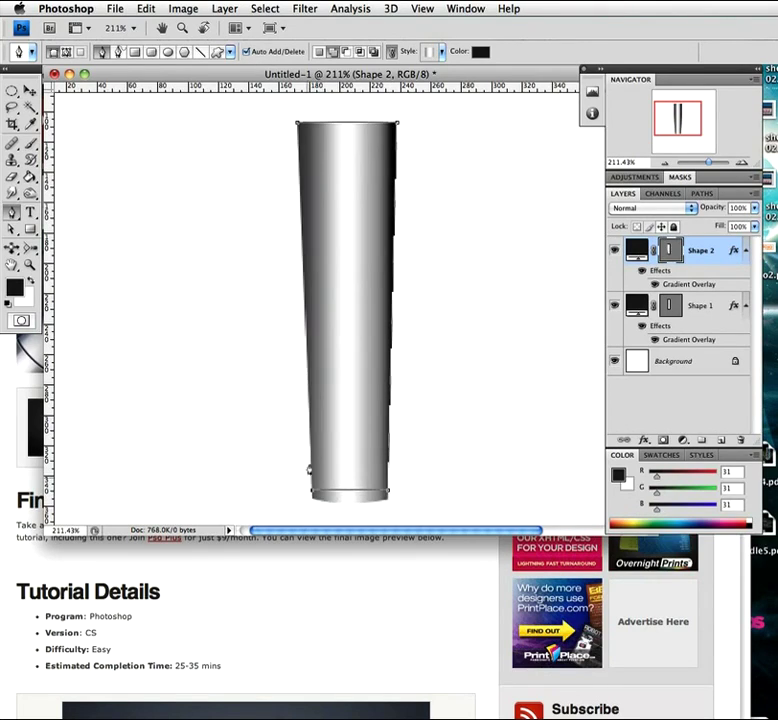
pyautogui.click(297, 127)
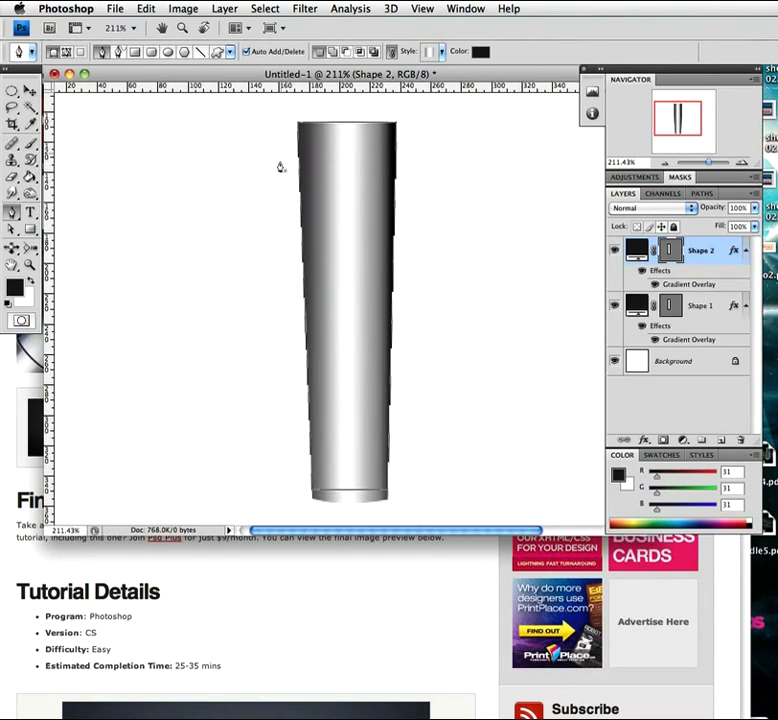
pyautogui.rightClick(702, 251)
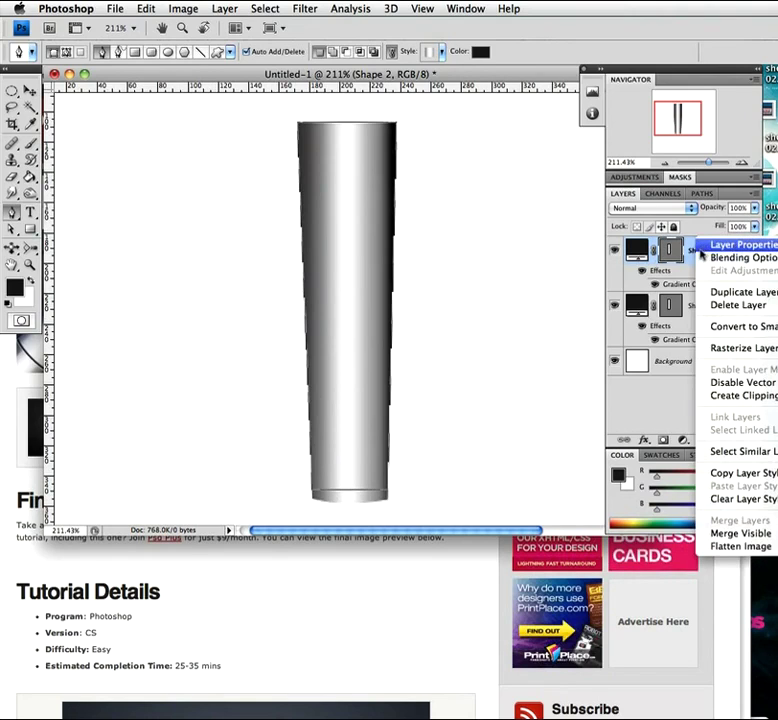
pyautogui.click(733, 507)
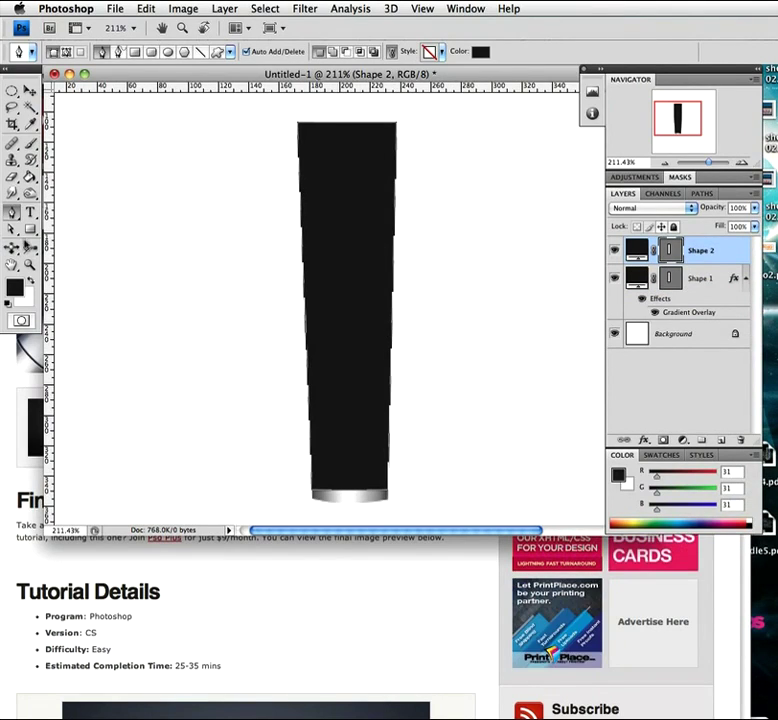
# - Switch between the path selection and pen tools, then select the Shape 1 layer
pyautogui.click(13, 229)
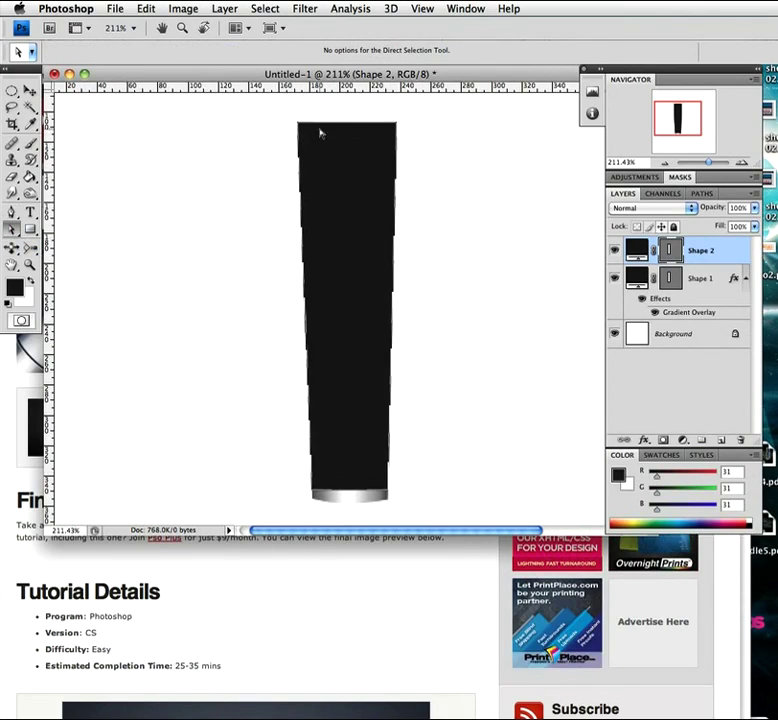
pyautogui.moveTo(12, 212); pyautogui.dragTo(52, 237)
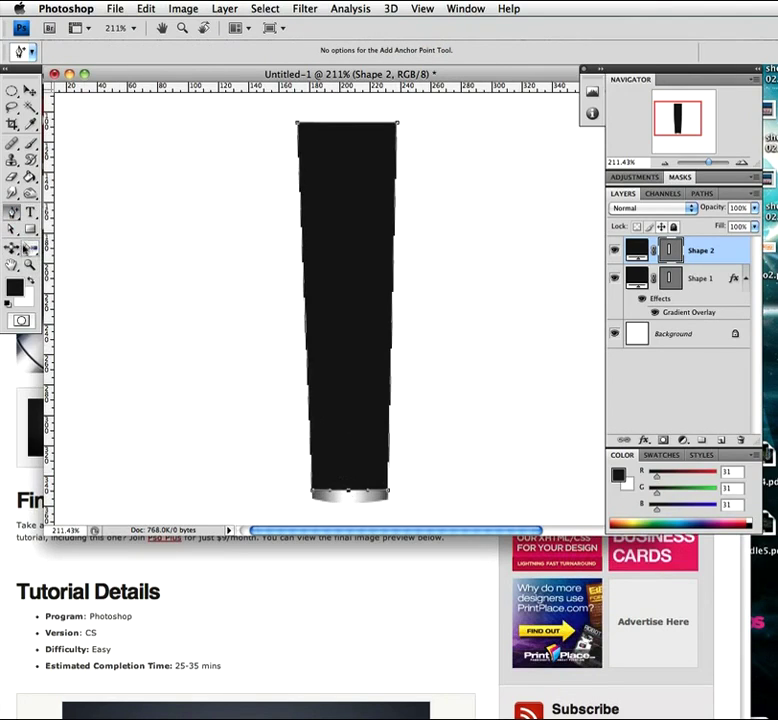
pyautogui.press('a')
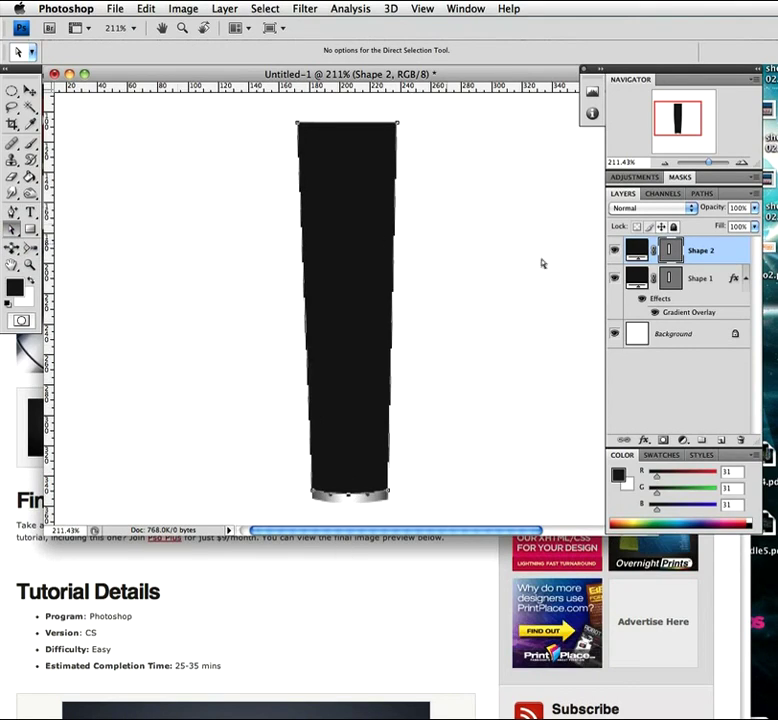
pyautogui.click(702, 279)
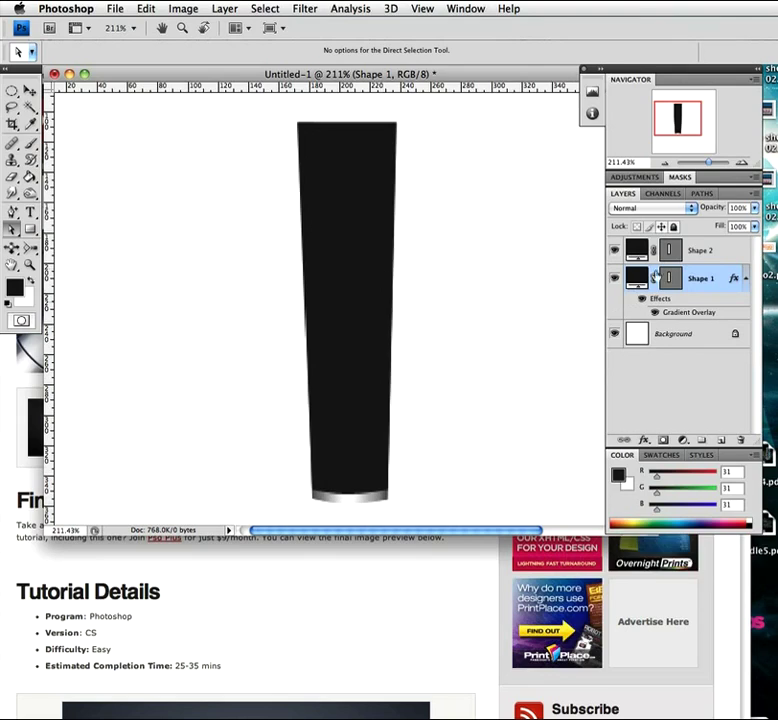
# - Rename the Shape 2 layer to 'body' and add a new empty layer above it
pyautogui.click(690, 251)
pyautogui.write('bl')
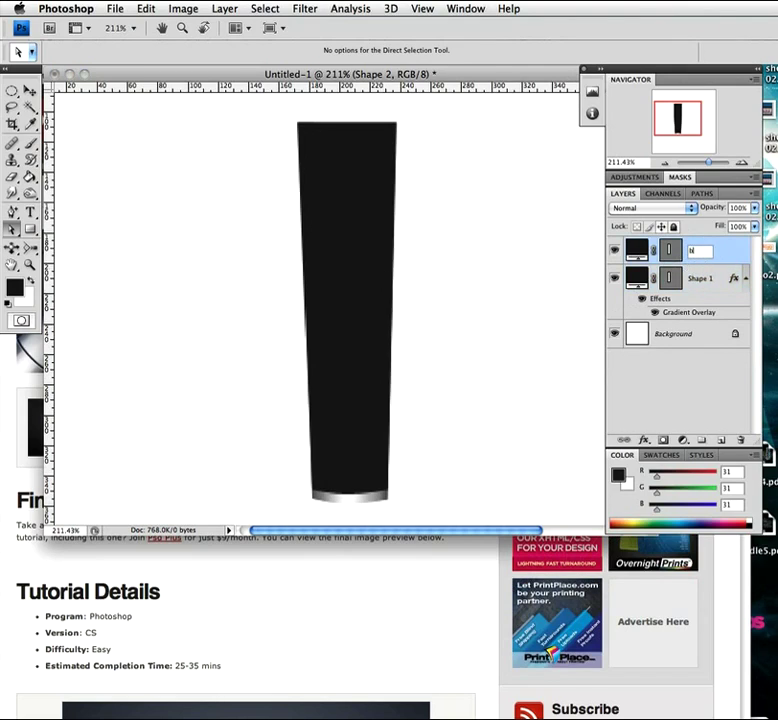
pyautogui.write('dy')
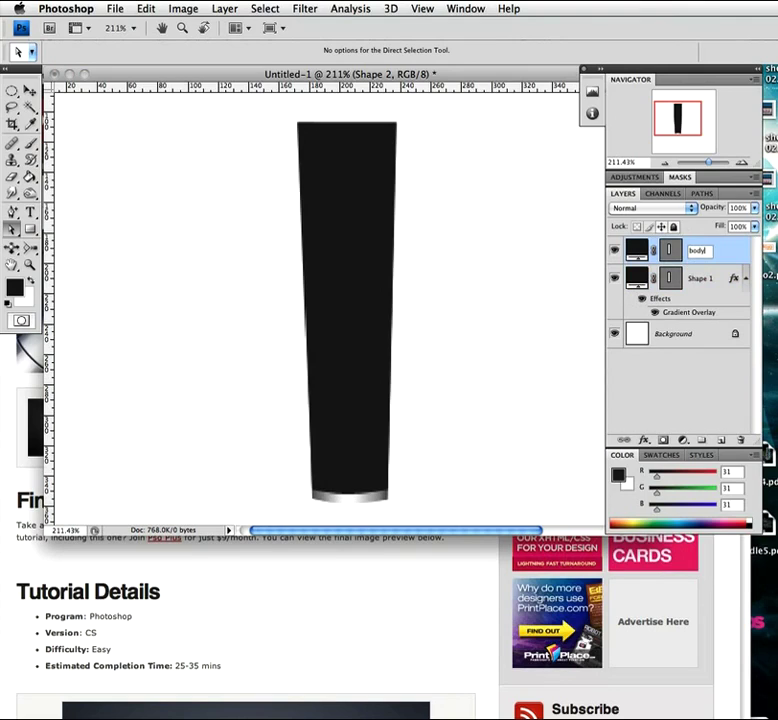
pyautogui.press('Return')
pyautogui.click(578, 274)
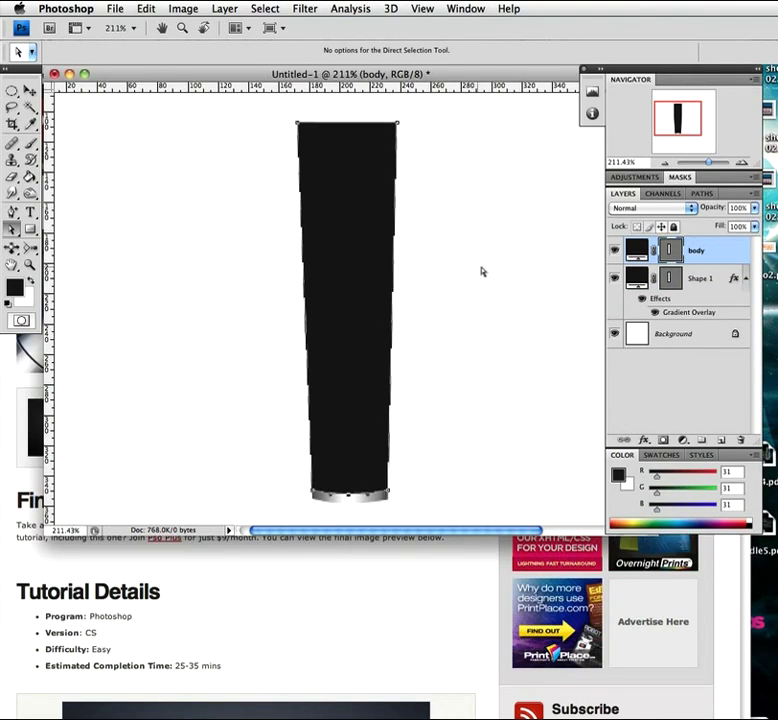
pyautogui.click(722, 440)
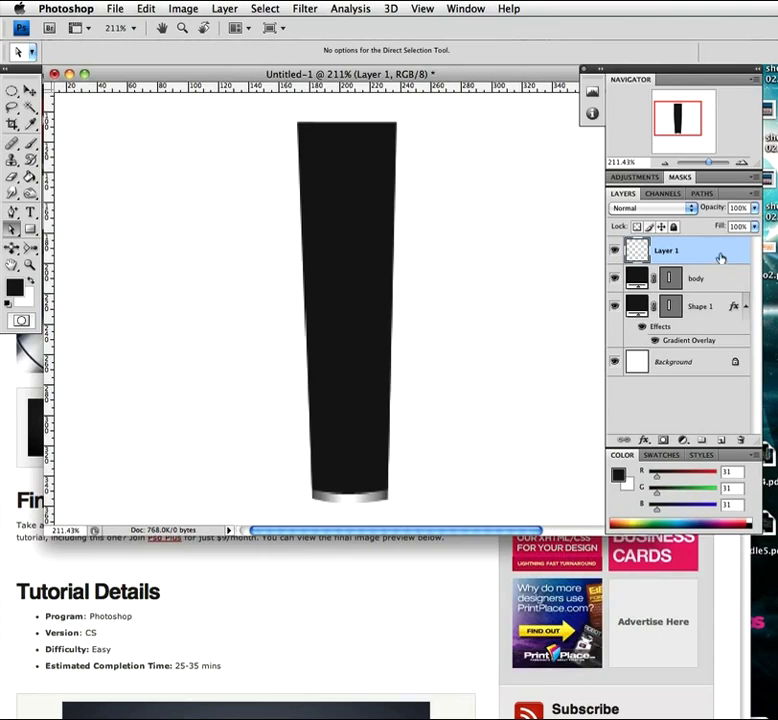
# - Load the body outline as a selection, fill it with white on the new layer, and deselect
pyautogui.keyDown('super'); pyautogui.click(672, 278); pyautogui.keyUp('super')
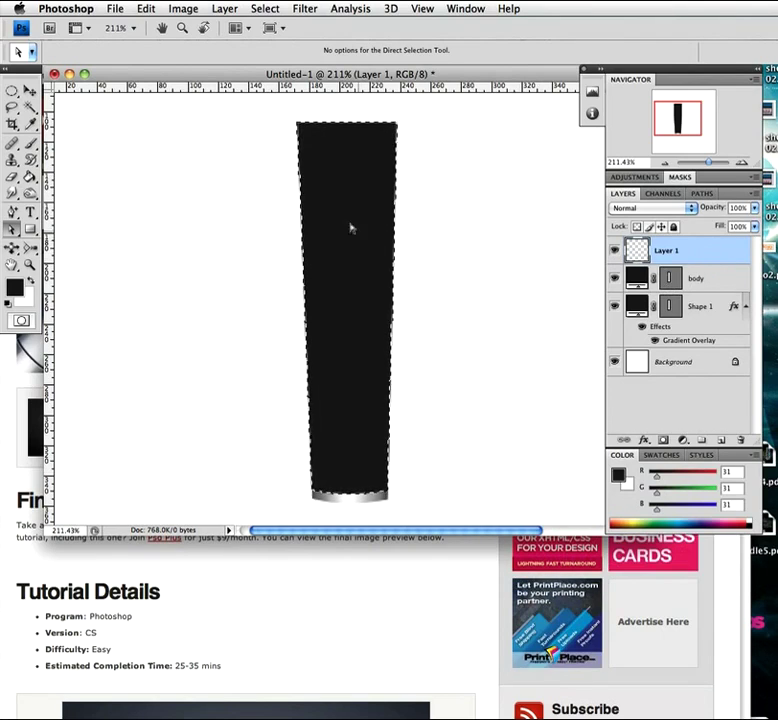
pyautogui.click(30, 177)
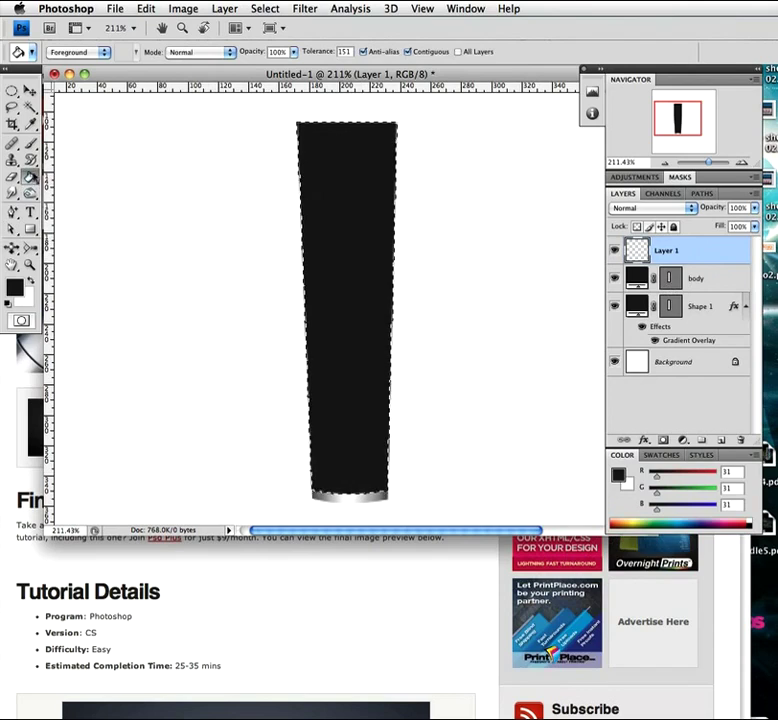
pyautogui.click(31, 283)
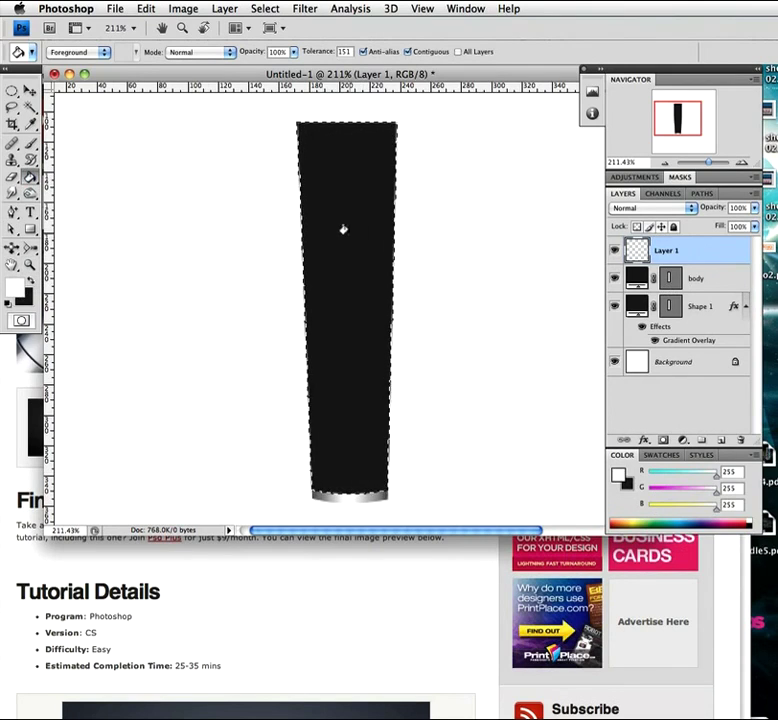
pyautogui.click(338, 227)
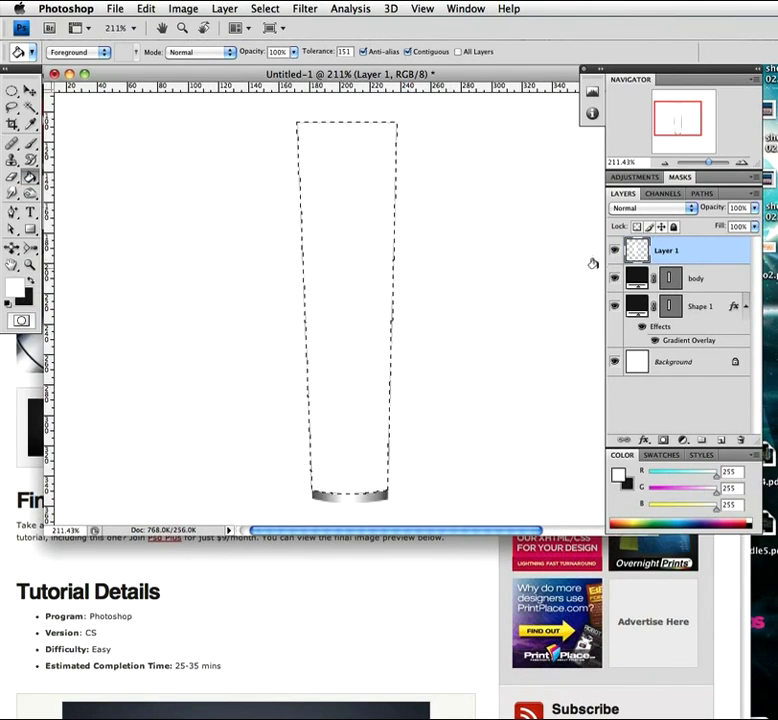
pyautogui.press('super+d')
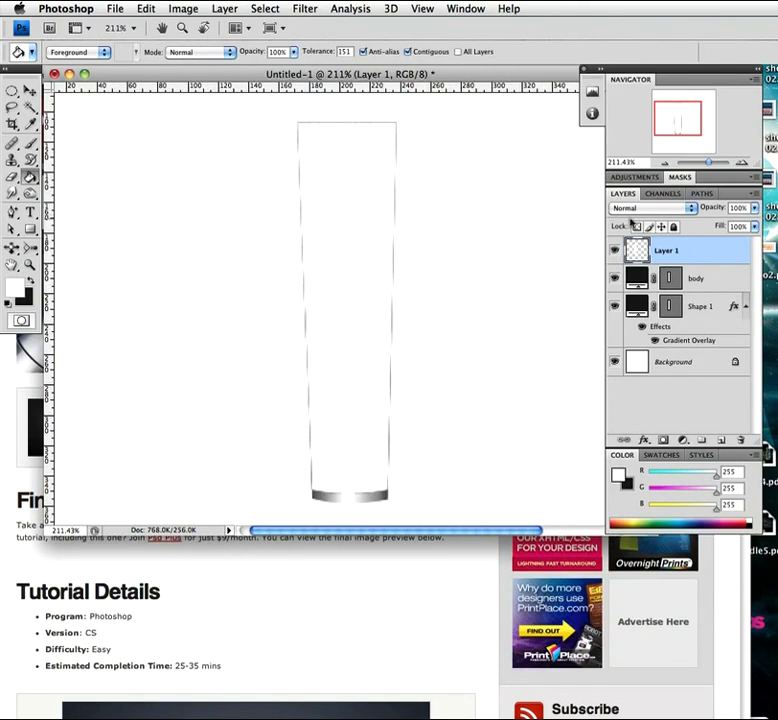
# - Free Transform the white fill to 80% width and commit the change
pyautogui.press('super+t')
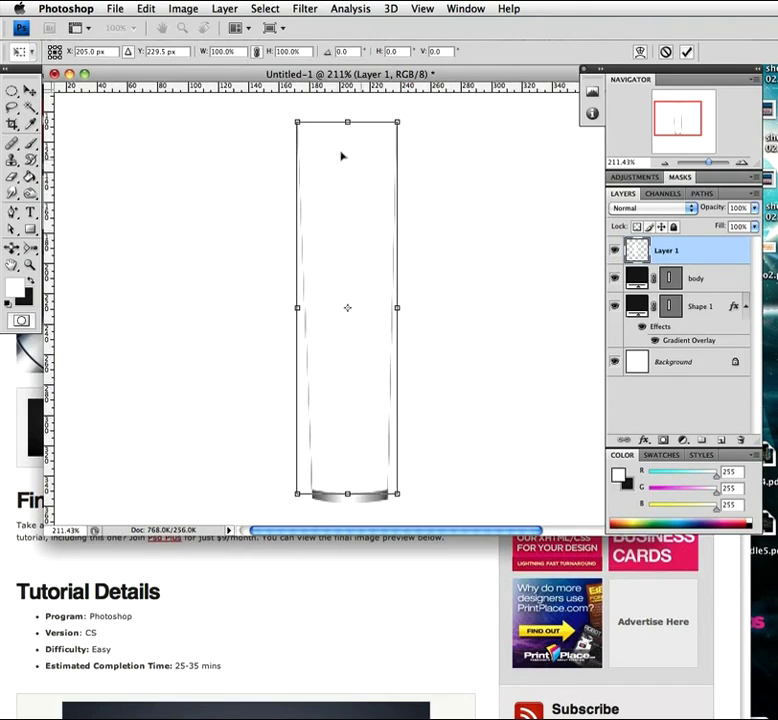
pyautogui.click(219, 52)
pyautogui.moveTo(196, 54); pyautogui.dragTo(185, 53)
pyautogui.write('80')
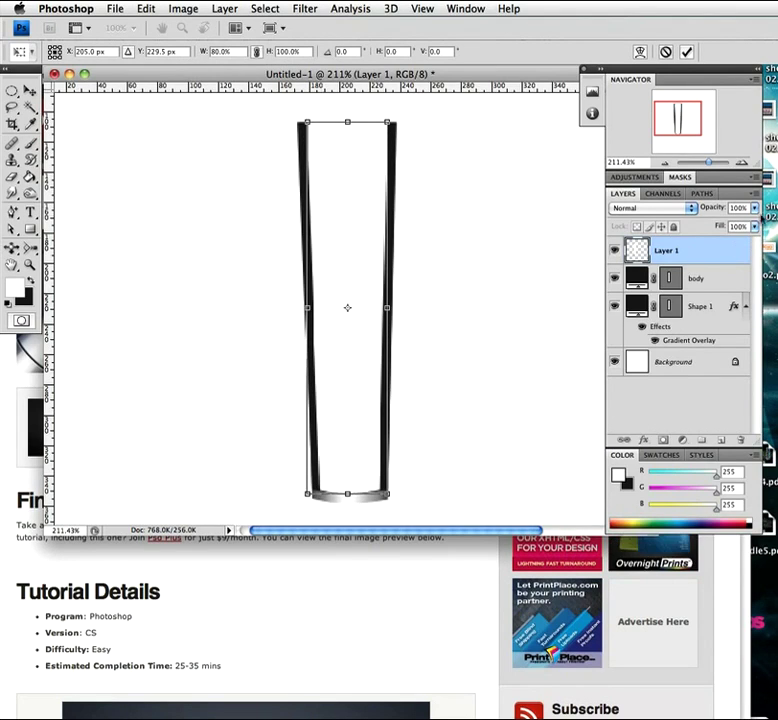
pyautogui.click(305, 9)
pyautogui.press('Escape')
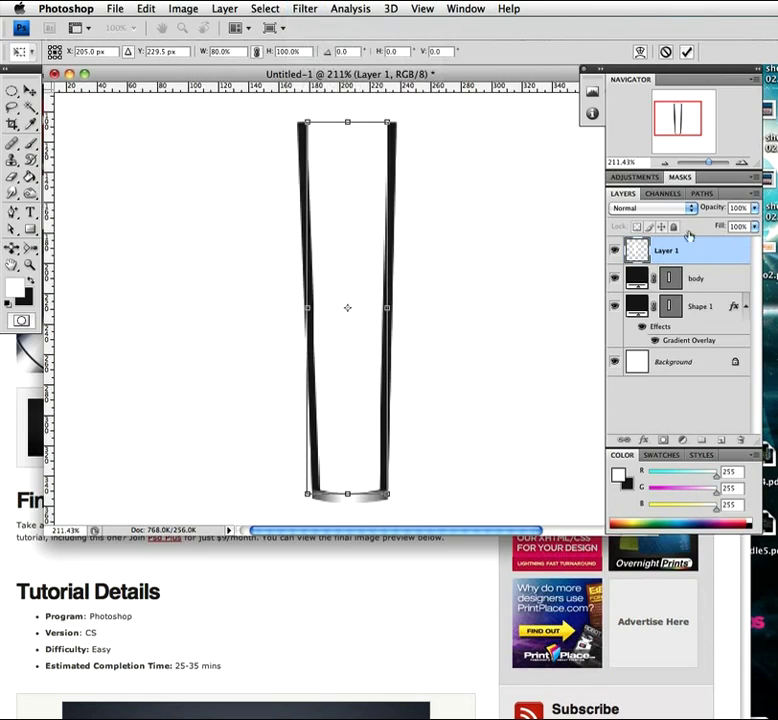
pyautogui.press('Return')
# - Apply a 0°, 18-pixel Motion Blur to the white layer and lower its opacity to about 49%
pyautogui.press('g')
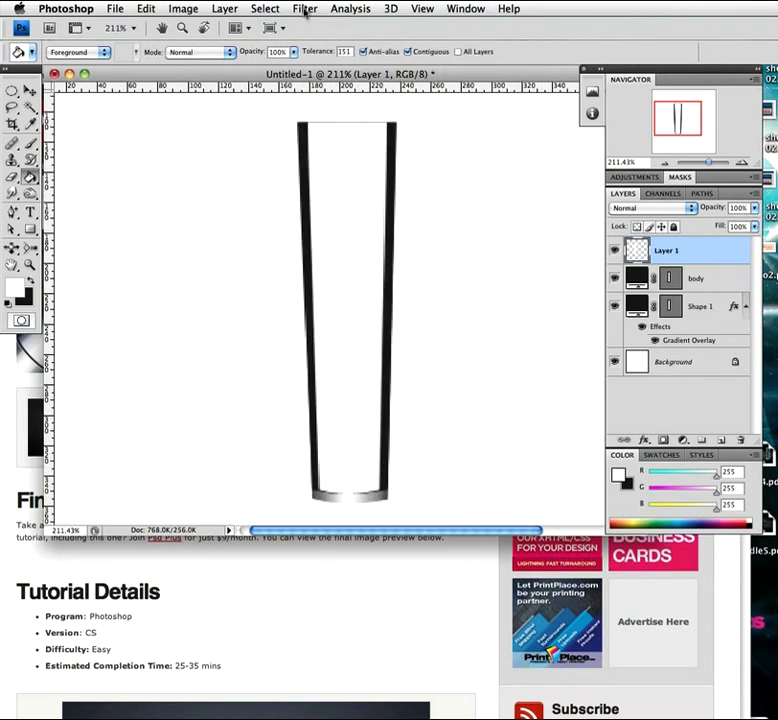
pyautogui.click(305, 9)
pyautogui.moveTo(350, 162)
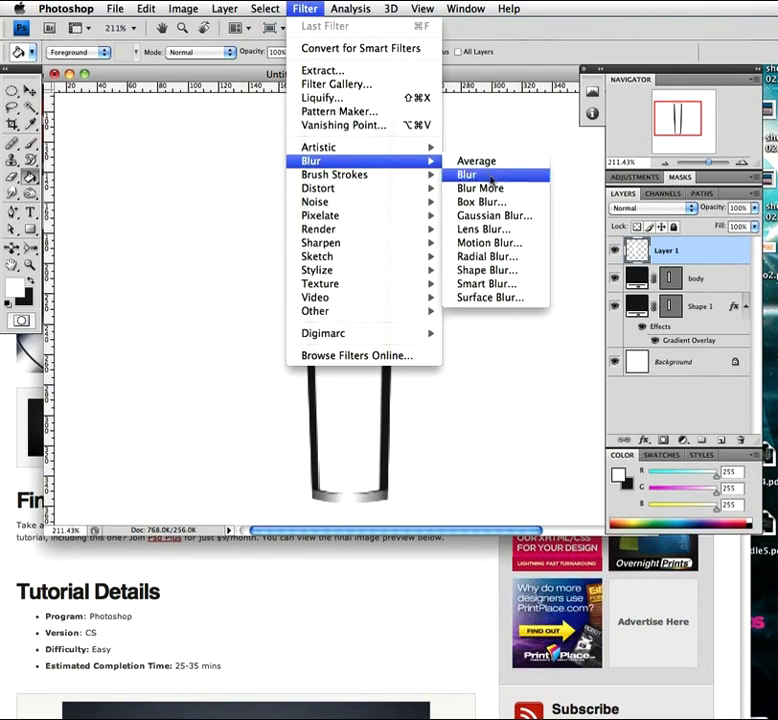
pyautogui.click(494, 244)
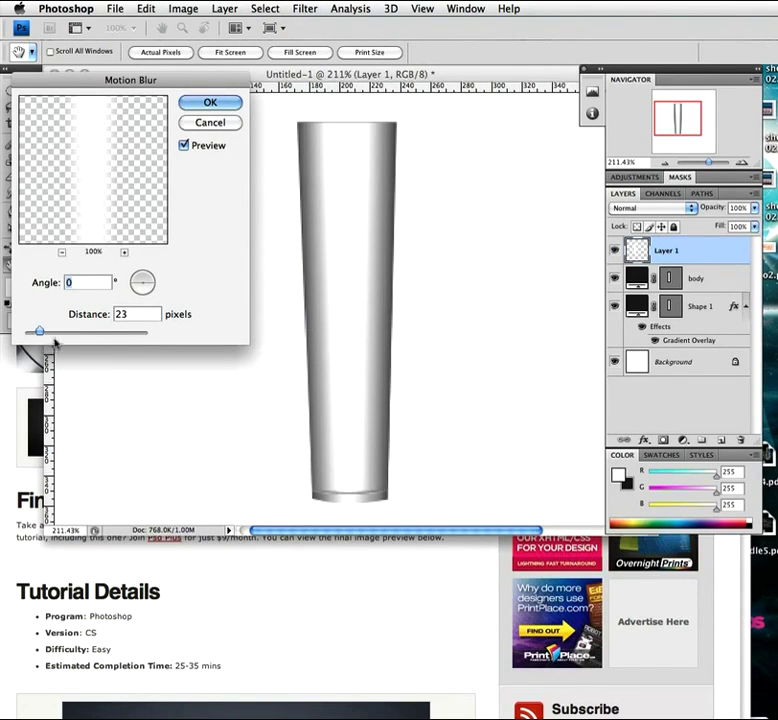
pyautogui.moveTo(40, 333); pyautogui.dragTo(36, 331)
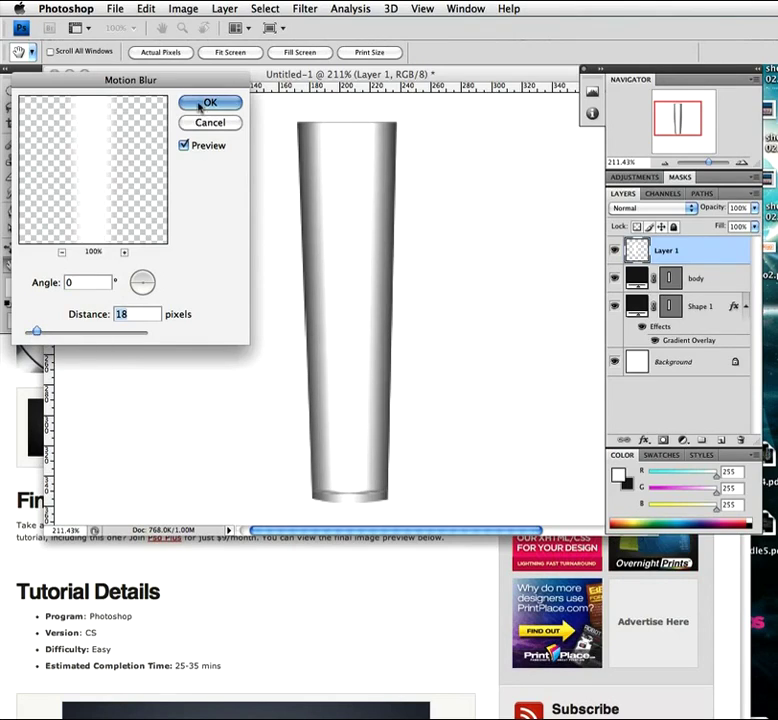
pyautogui.click(204, 104)
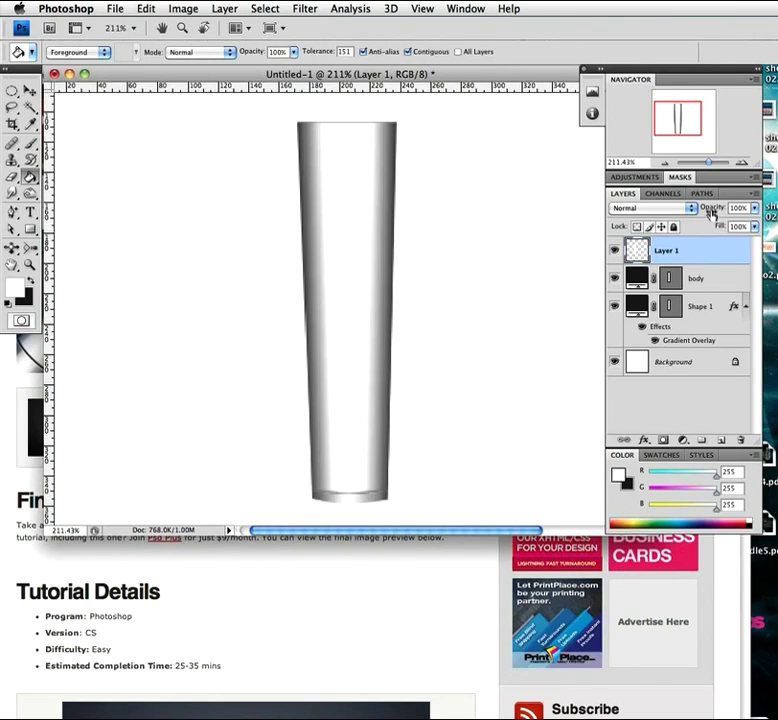
pyautogui.moveTo(711, 213); pyautogui.dragTo(679, 207)
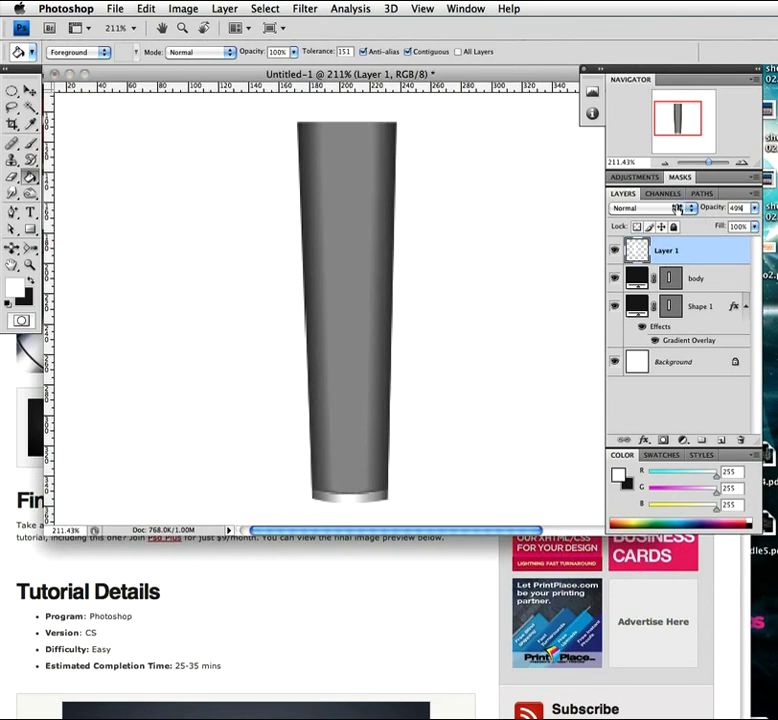
# - Give Layer 1 a linear black-to-white Gradient Overlay at 90° angle and 150% scale
pyautogui.doubleClick(705, 254)
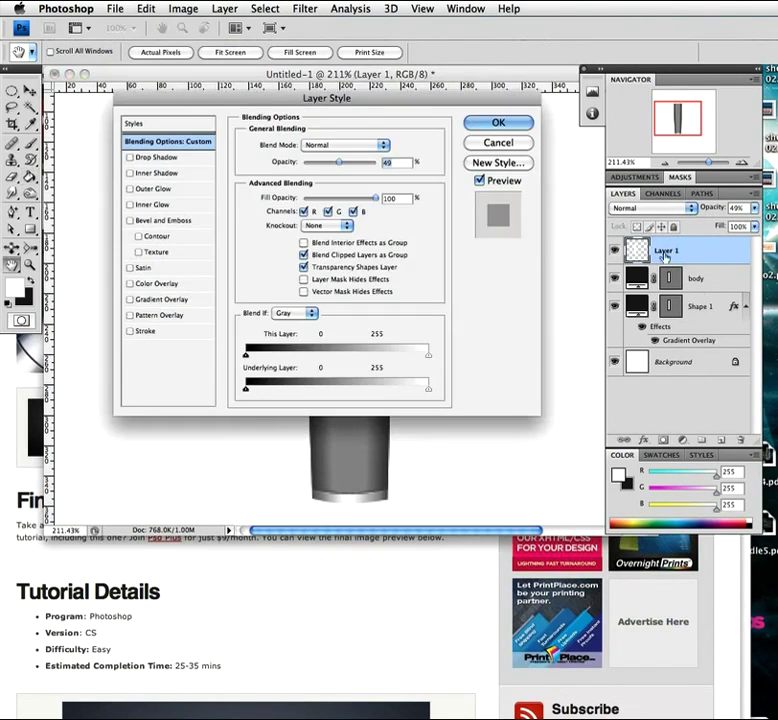
pyautogui.click(160, 300)
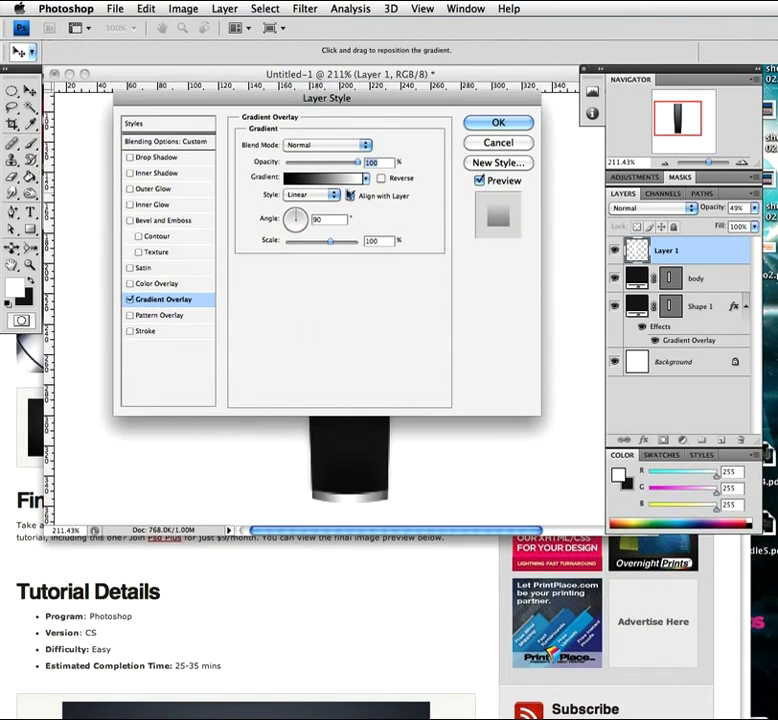
pyautogui.doubleClick(316, 219)
pyautogui.press('Tab')
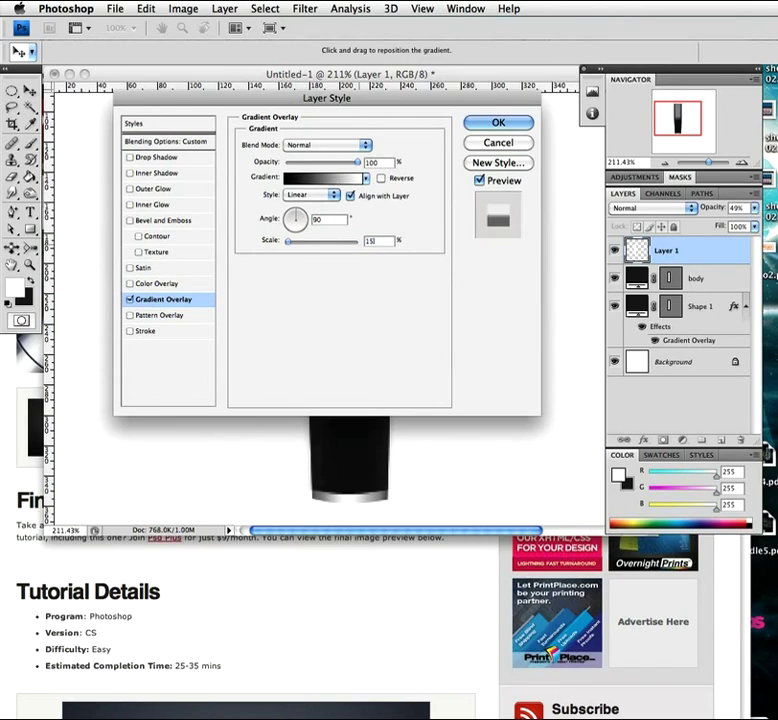
pyautogui.write('0')
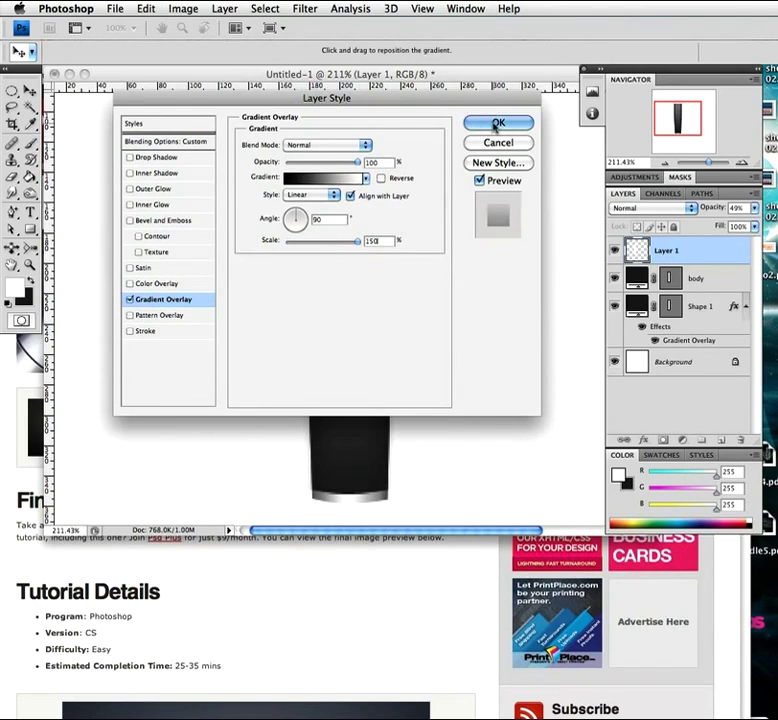
pyautogui.click(498, 122)
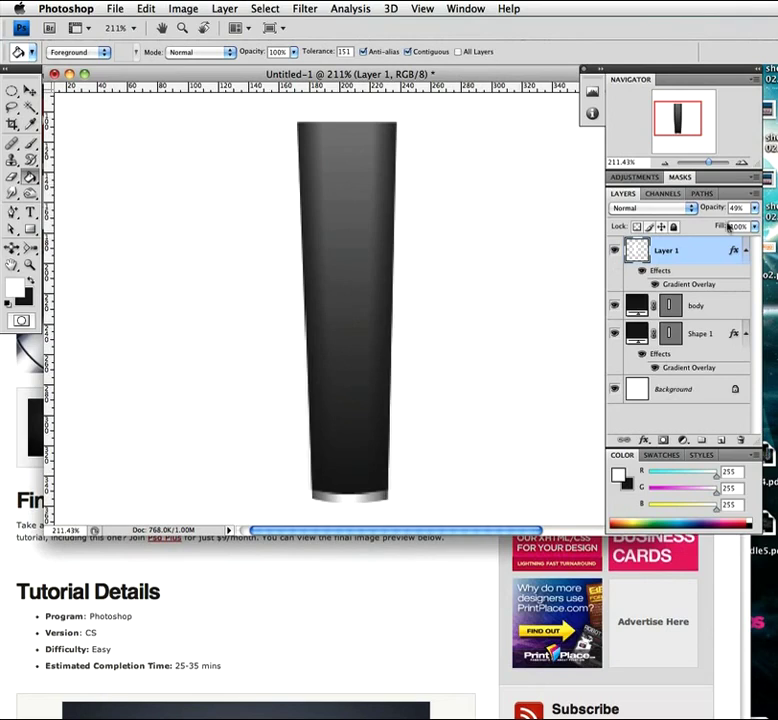
# - Raise Layer 1's opacity to 61% and zoom out to see the whole canvas
pyautogui.moveTo(712, 209)
pyautogui.mouseDown()
pyautogui.moveTo(724, 210)
pyautogui.moveTo(703, 210)
pyautogui.moveTo(724, 207)
pyautogui.mouseUp()
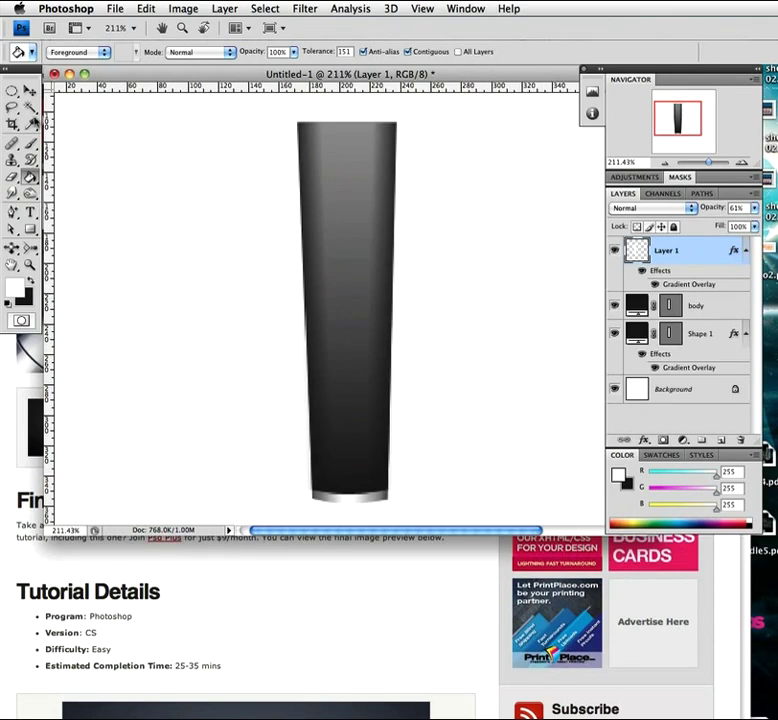
pyautogui.press('v')
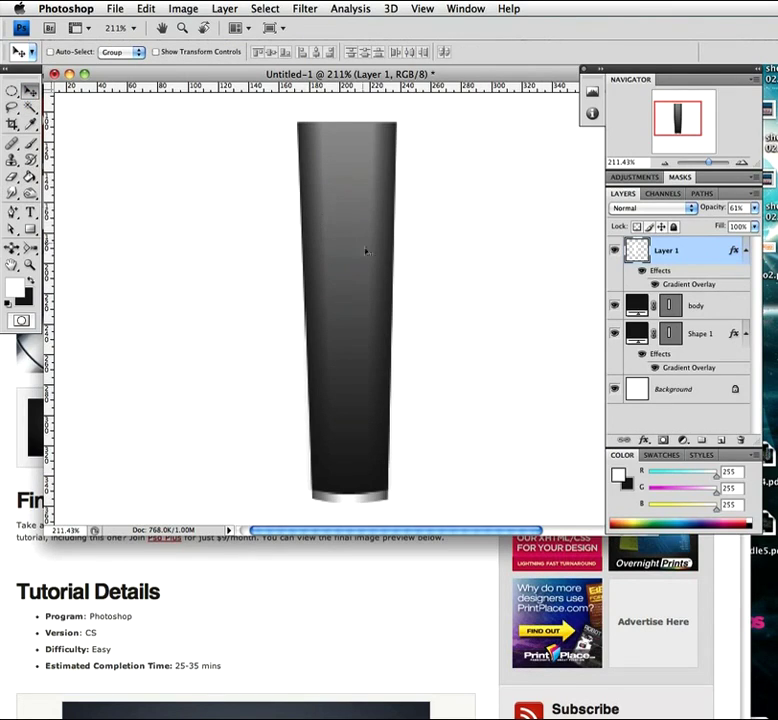
pyautogui.moveTo(336, 247); pyautogui.dragTo(318, 401)
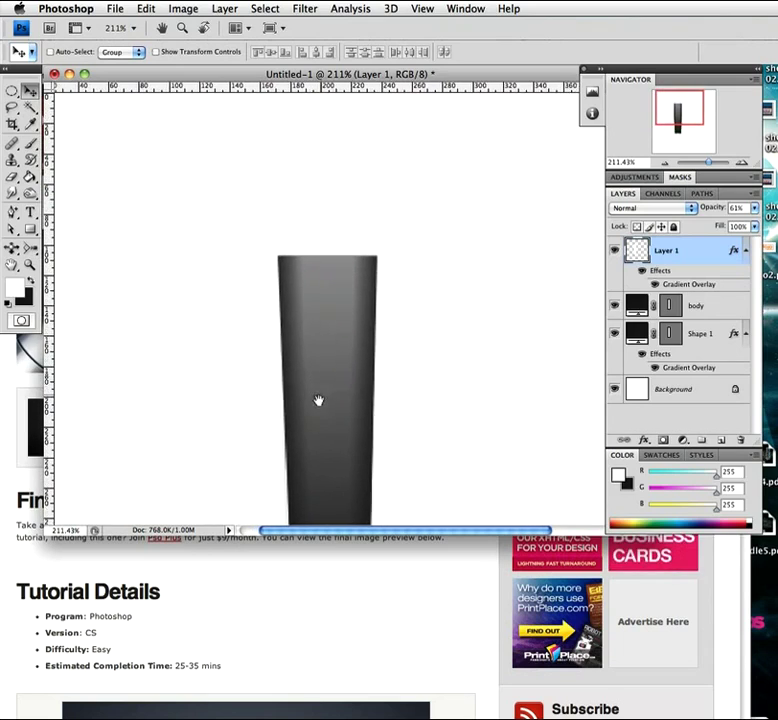
pyautogui.moveTo(316, 341); pyautogui.dragTo(306, 347)
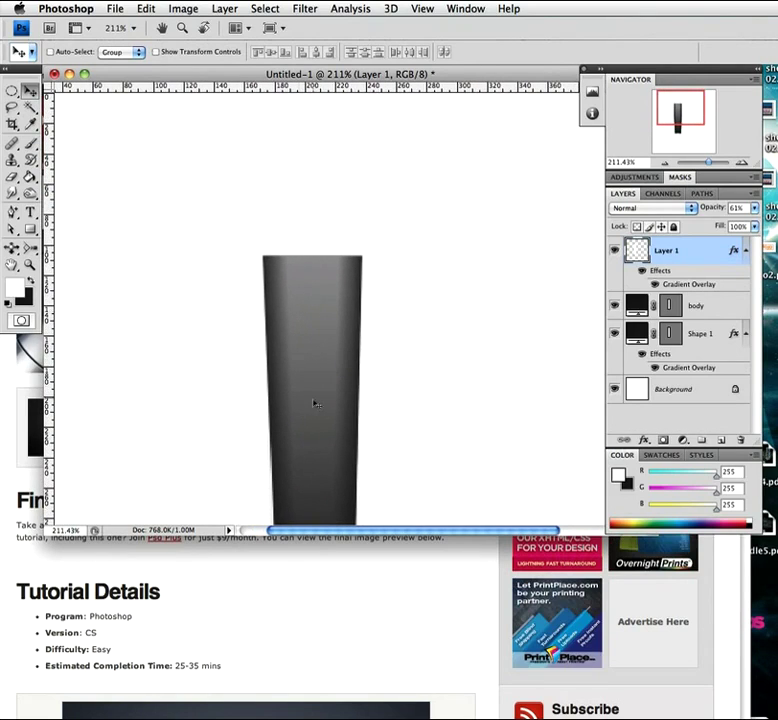
pyautogui.press('z')
pyautogui.keyDown('alt'); pyautogui.click(312, 358); pyautogui.keyUp('alt')
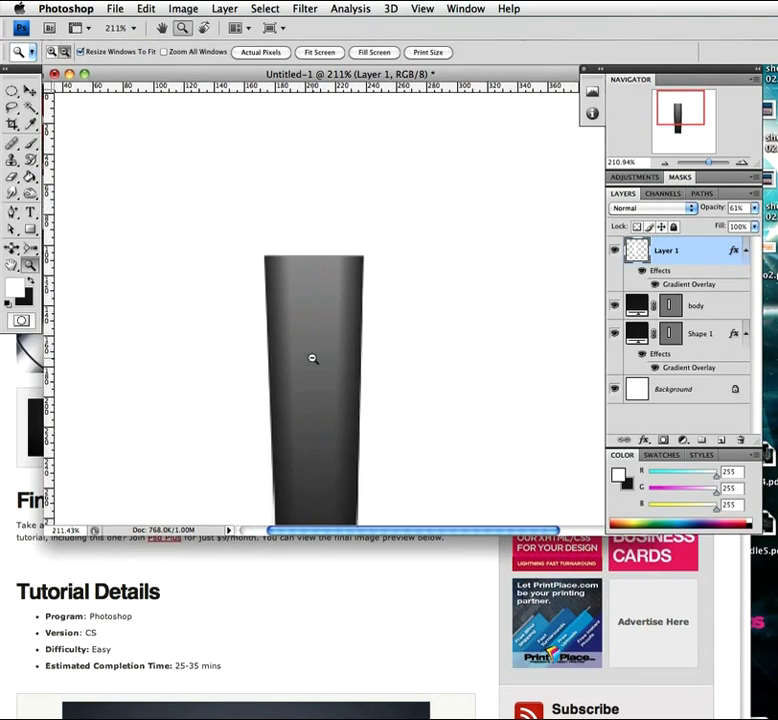
# - Move Layer 1, body and Shape 1 together lower on the canvas, then zoom into the top
pyautogui.press('v')
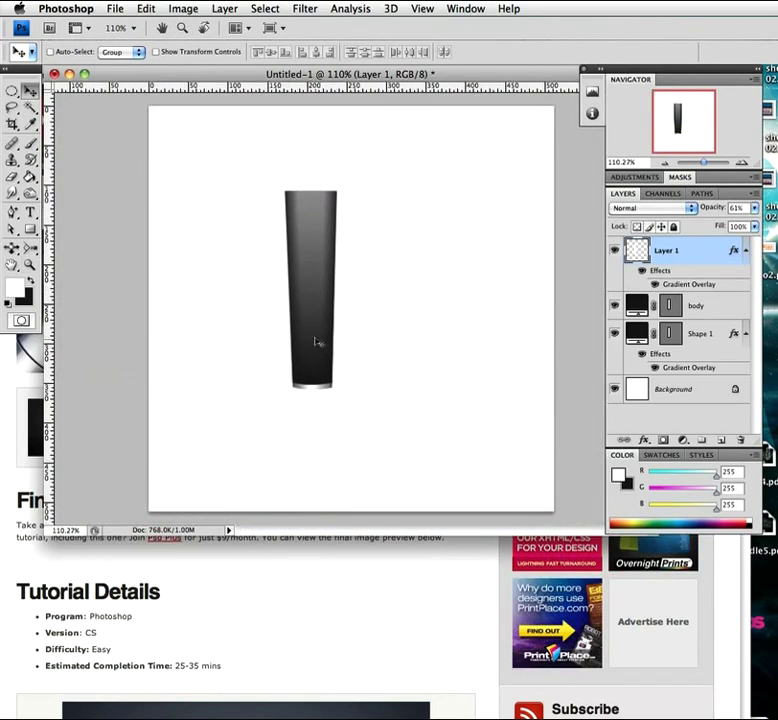
pyautogui.moveTo(309, 287); pyautogui.dragTo(307, 325)
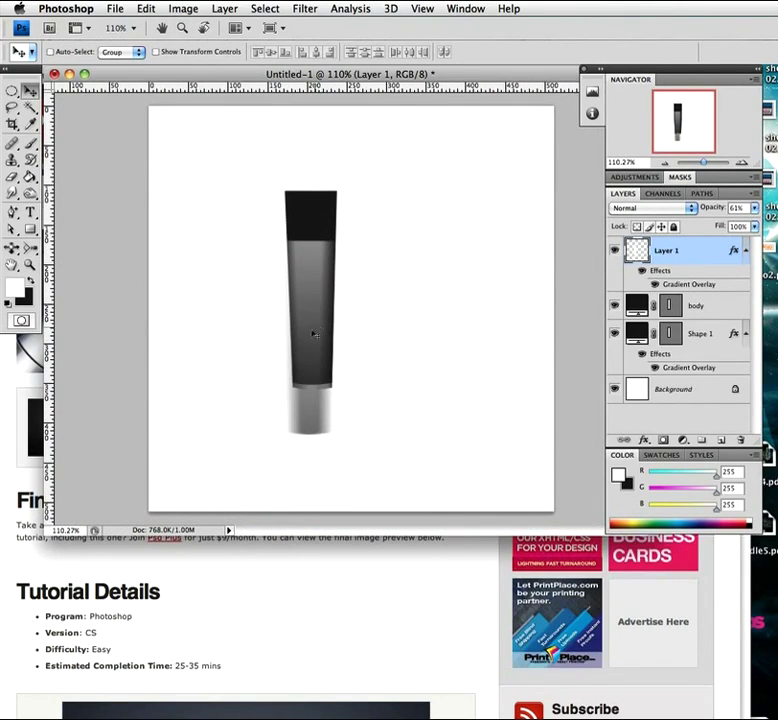
pyautogui.hotkey('ctrl', 'z')
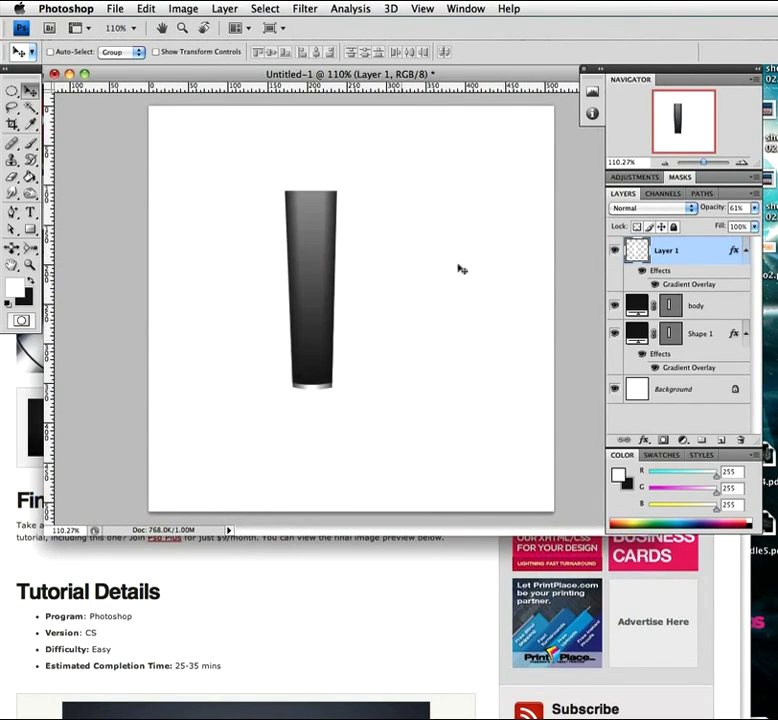
pyautogui.keyDown('shift'); pyautogui.click(698, 336); pyautogui.keyUp('shift')
pyautogui.moveTo(408, 303); pyautogui.dragTo(426, 360)
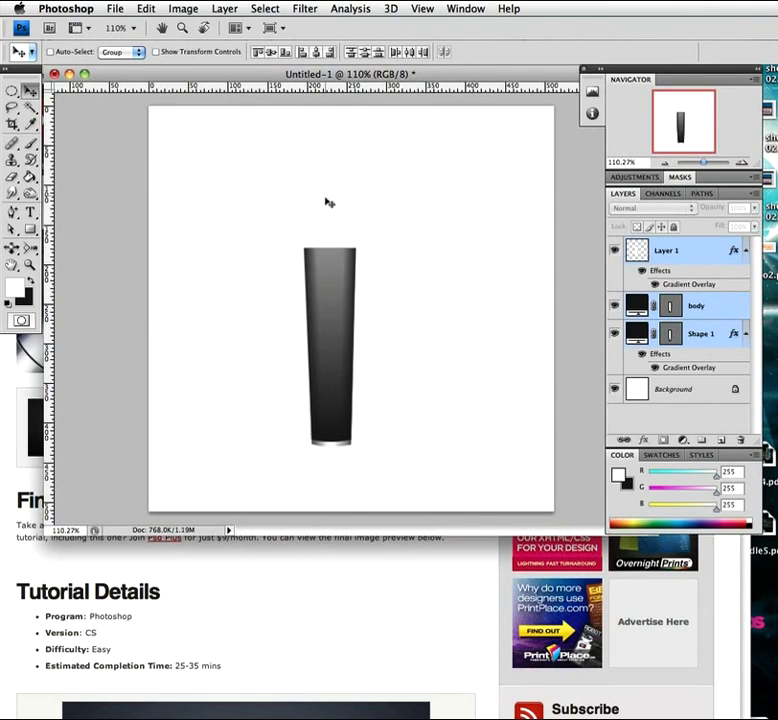
pyautogui.press('z')
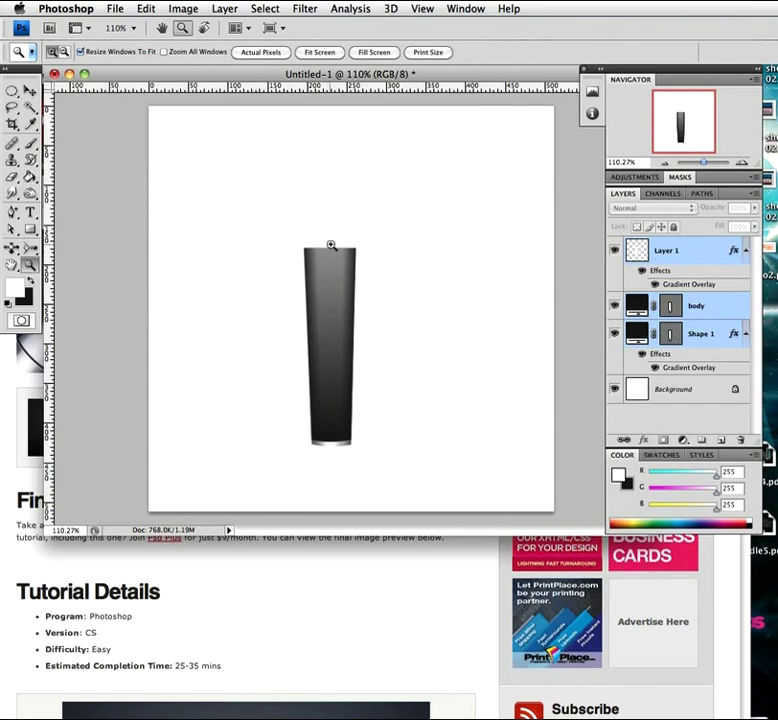
pyautogui.moveTo(331, 245)
pyautogui.mouseDown()
pyautogui.moveTo(335, 259)
pyautogui.moveTo(330, 254)
pyautogui.moveTo(320, 306)
pyautogui.moveTo(327, 266)
pyautogui.mouseUp()
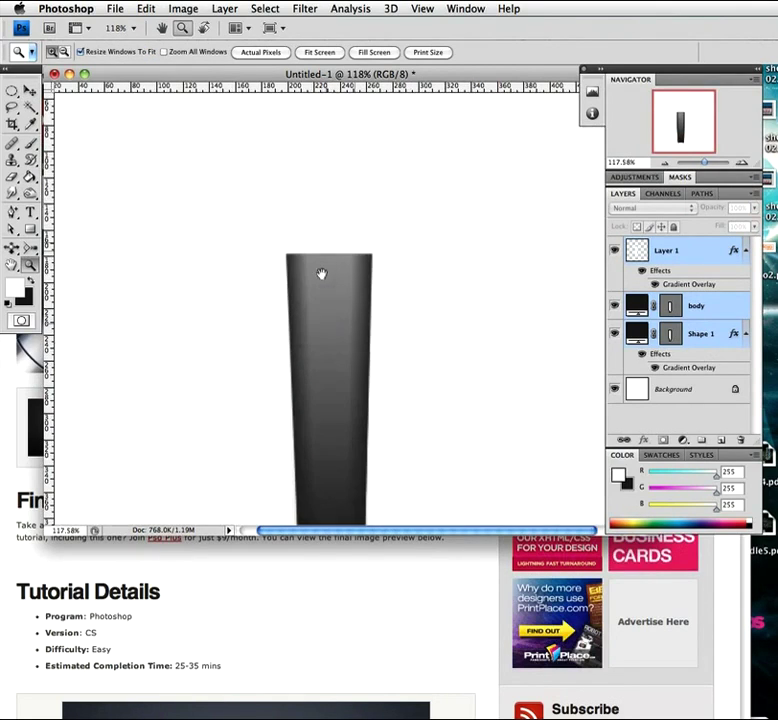
pyautogui.press('v')
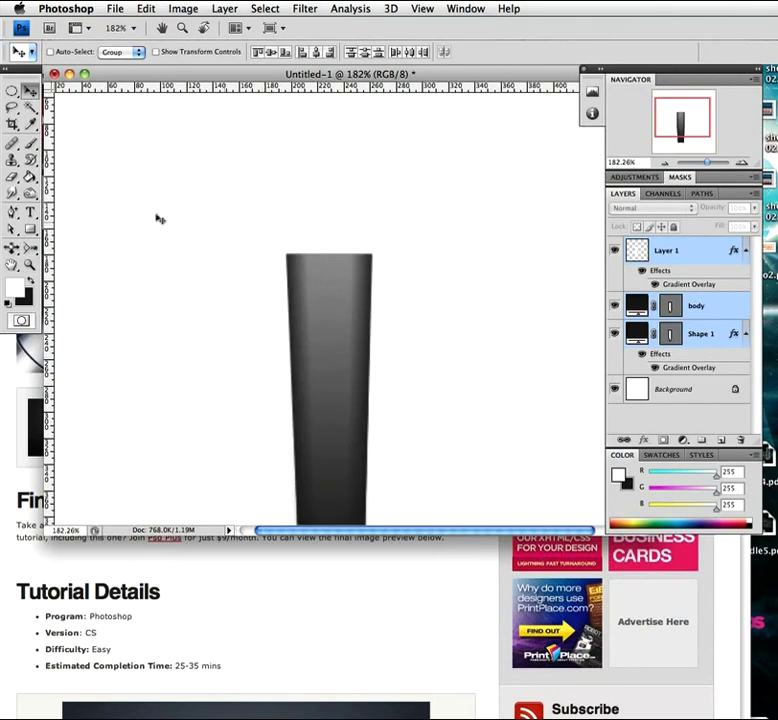
# - Draw a four-point tapered trapezoid above the pen body with the Pen Tool
pyautogui.click(13, 212)
pyautogui.click(63, 209)
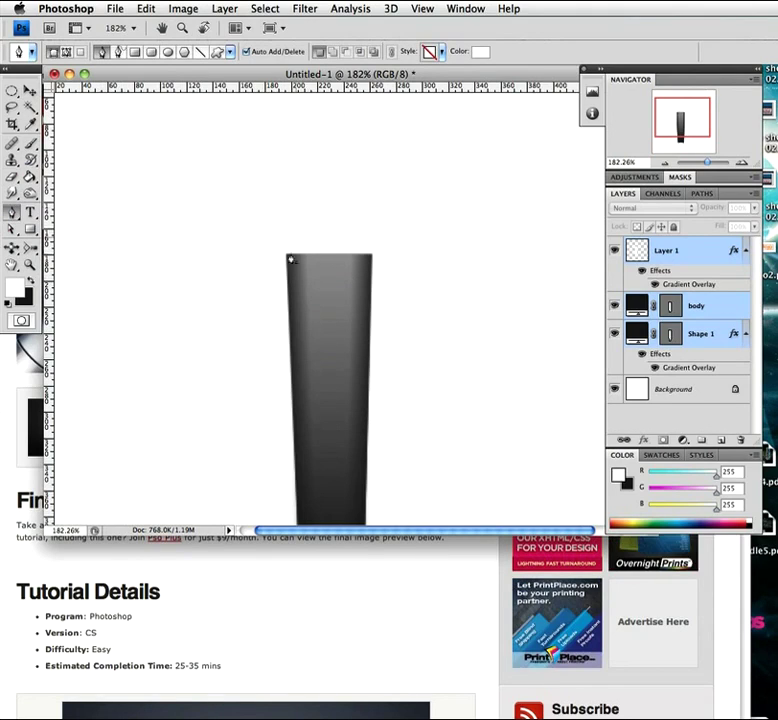
pyautogui.click(286, 255)
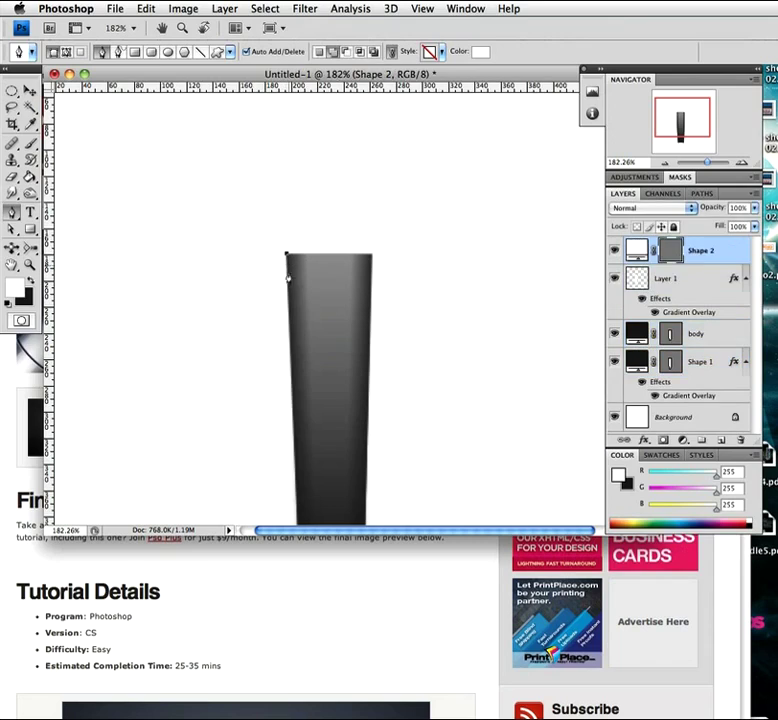
pyautogui.click(301, 110)
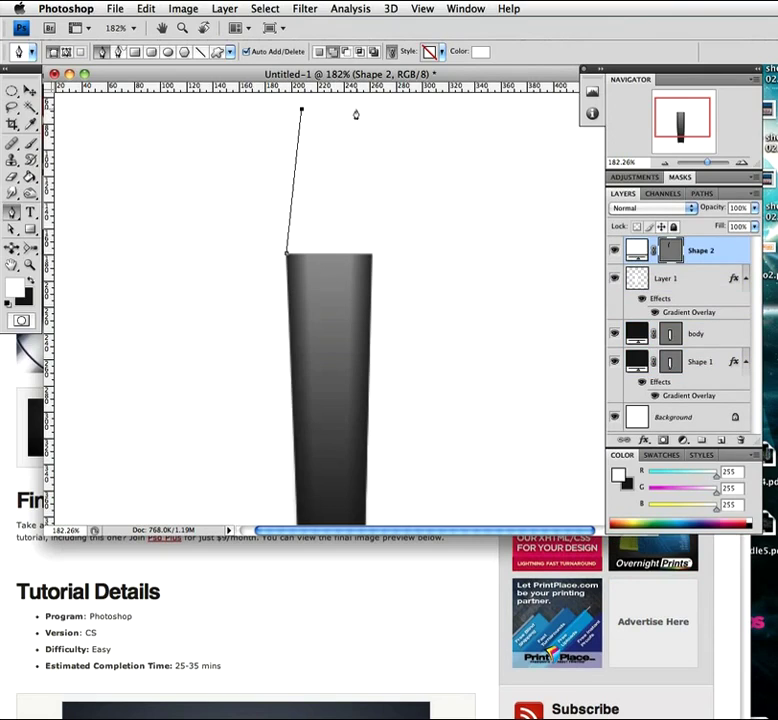
pyautogui.click(358, 108)
pyautogui.click(370, 258)
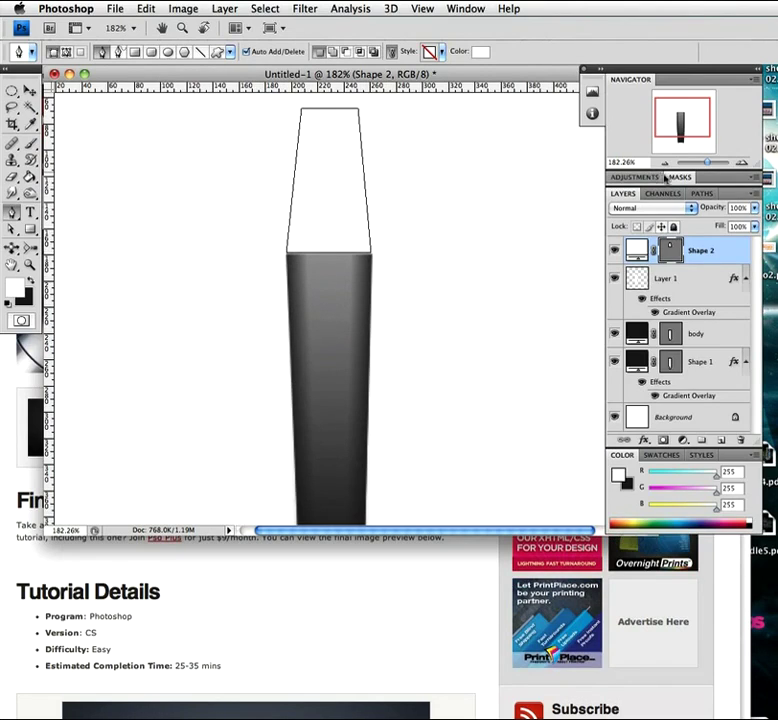
# - Rename the new Shape 2 layer to 'neck'
pyautogui.doubleClick(700, 251)
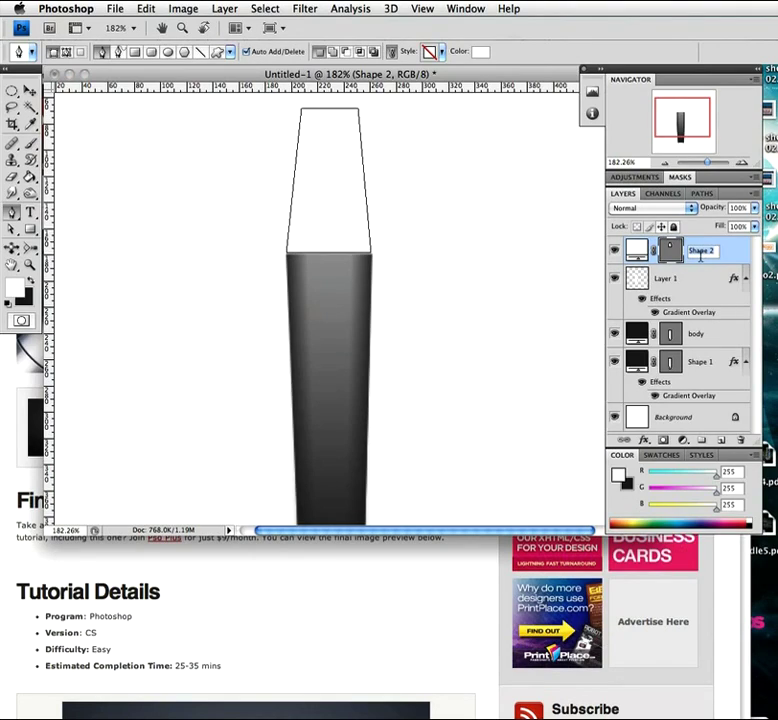
pyautogui.write('neck')
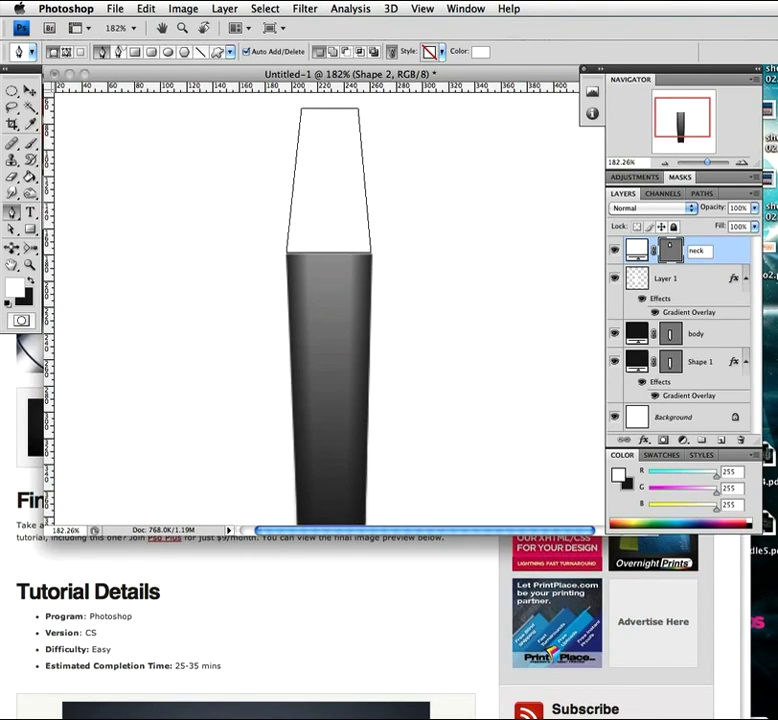
pyautogui.press('Return')
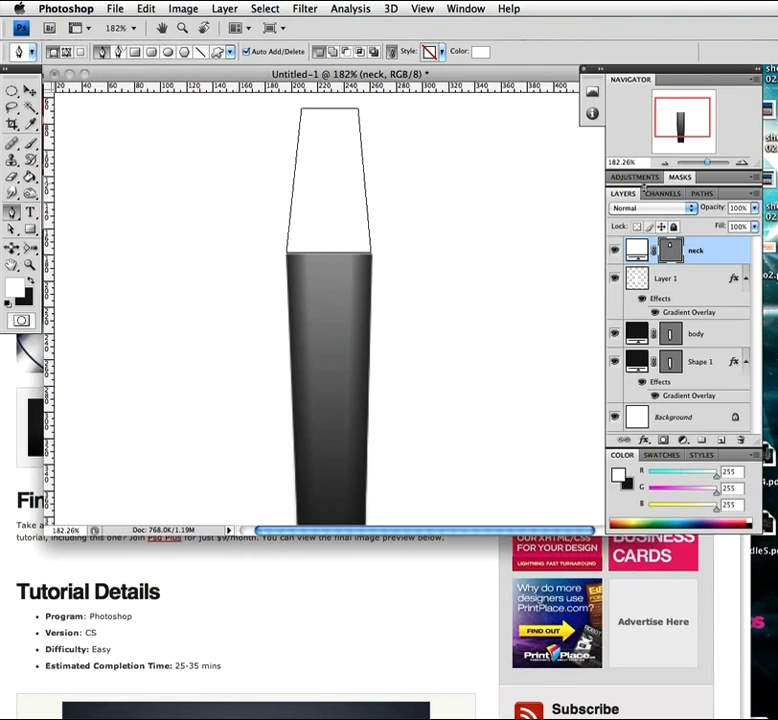
# - Enable Inner Glow on the neck with Overlay blend mode and black glow colour
pyautogui.doubleClick(721, 250)
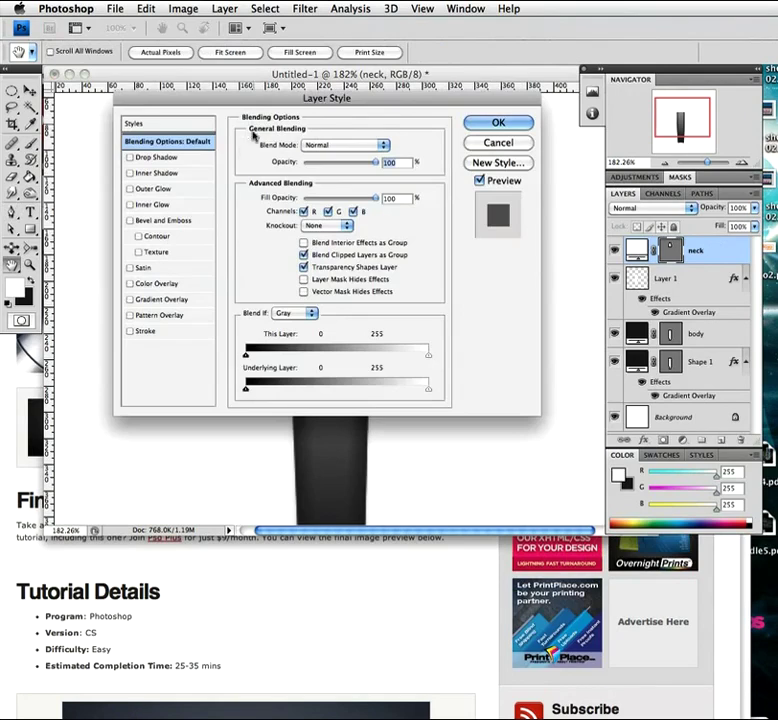
pyautogui.click(150, 205)
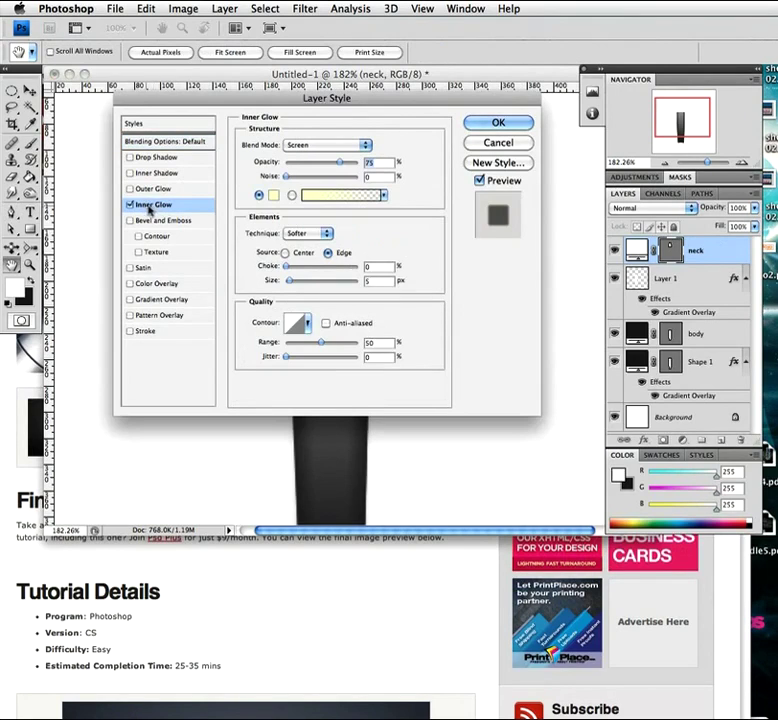
pyautogui.click(318, 148)
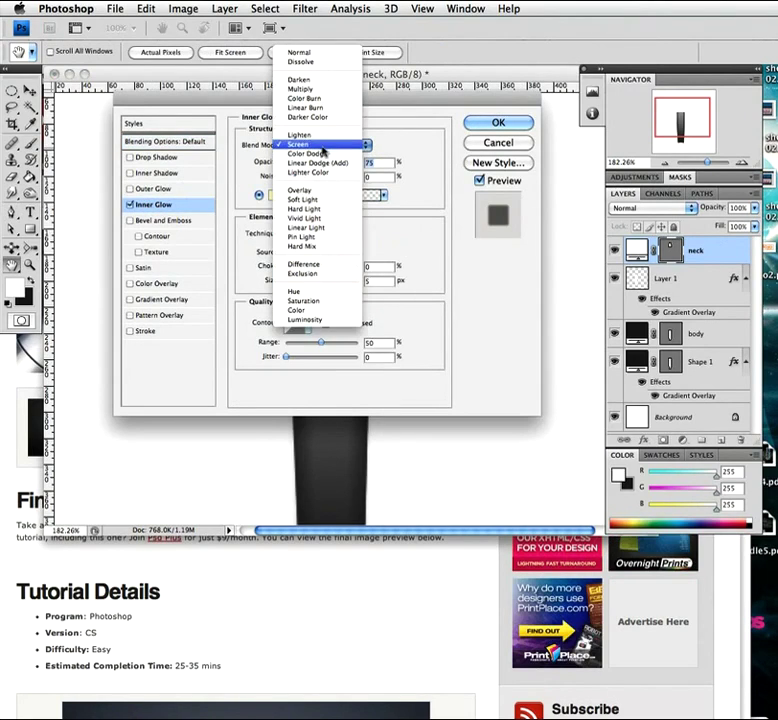
pyautogui.click(346, 189)
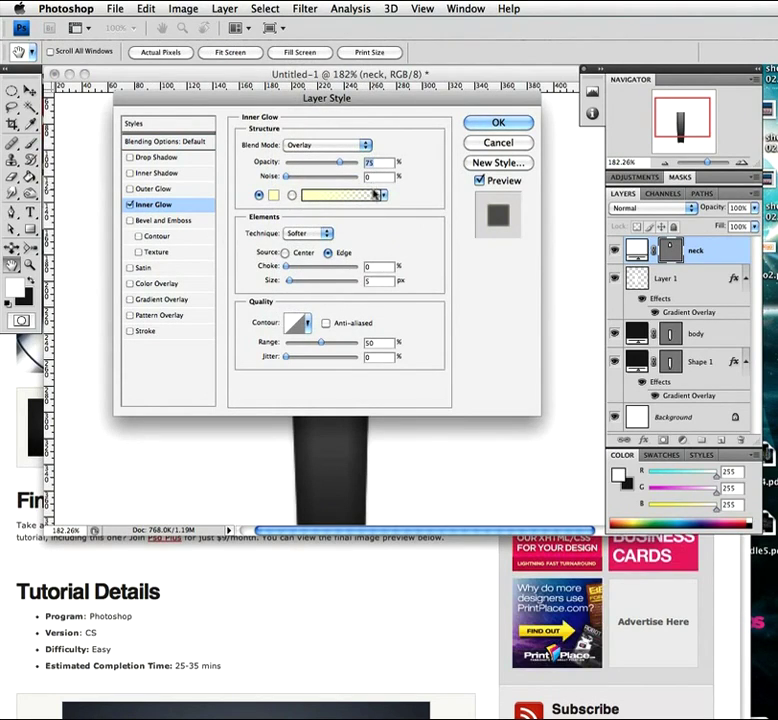
pyautogui.click(273, 194)
pyautogui.click(165, 278)
pyautogui.click(108, 331)
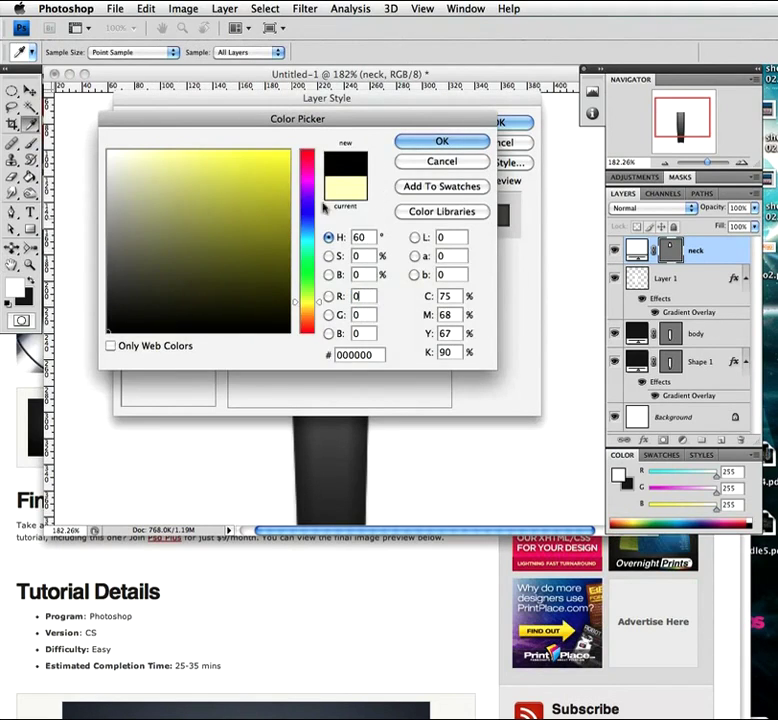
pyautogui.press('Return')
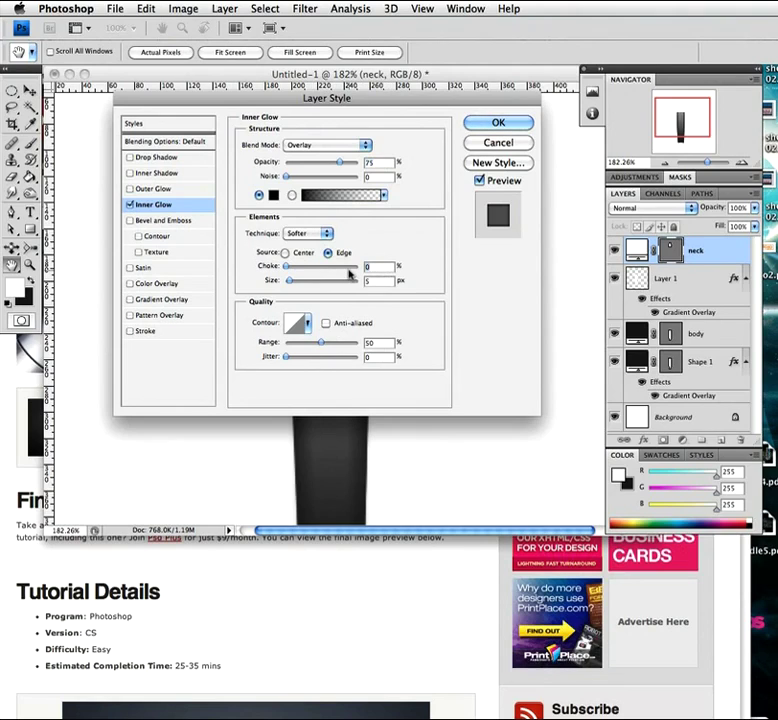
# - Set the inner glow choke to 21% and size to 17 px, with a different contour preset
pyautogui.write('21')
pyautogui.press('Tab')
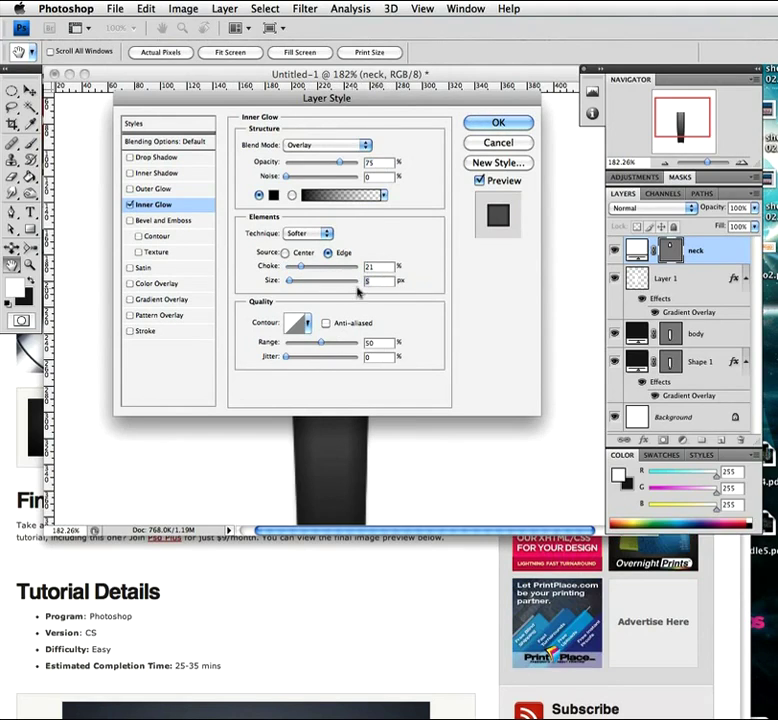
pyautogui.write('17')
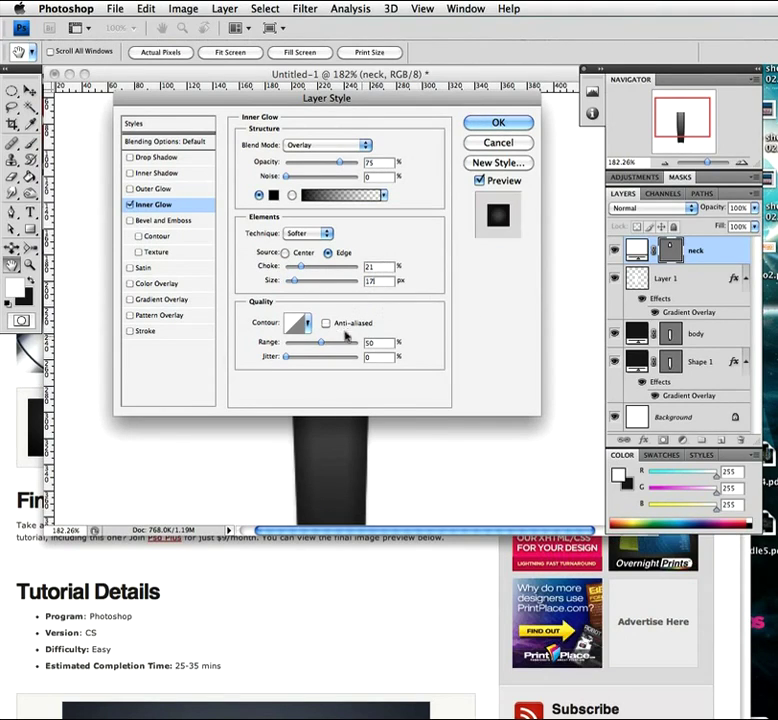
pyautogui.click(310, 324)
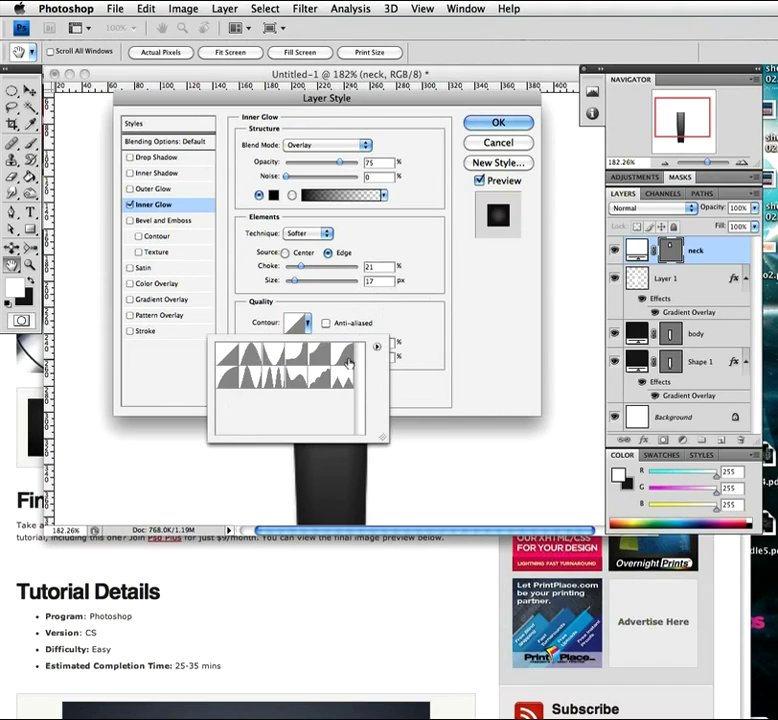
pyautogui.click(343, 356)
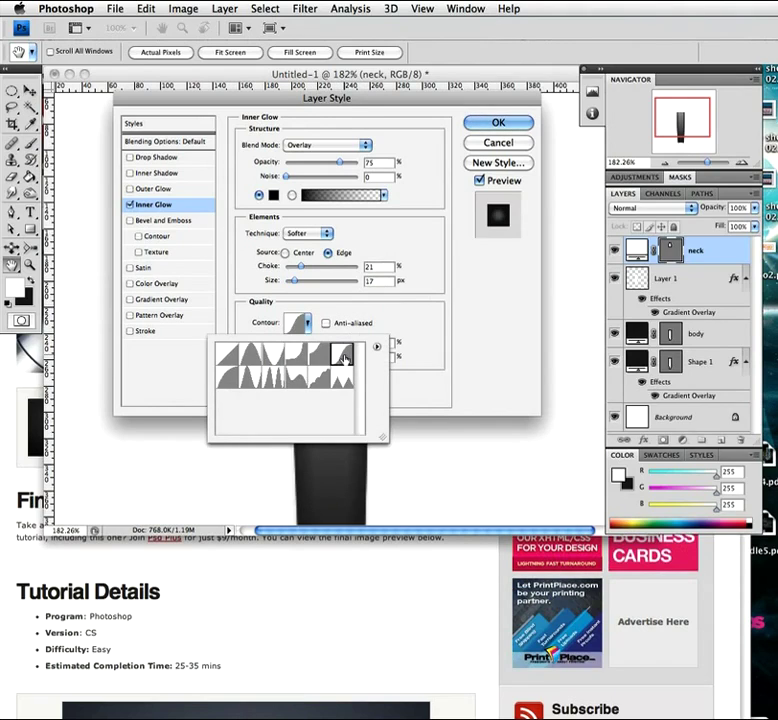
pyautogui.click(458, 318)
pyautogui.moveTo(420, 98); pyautogui.dragTo(431, 122)
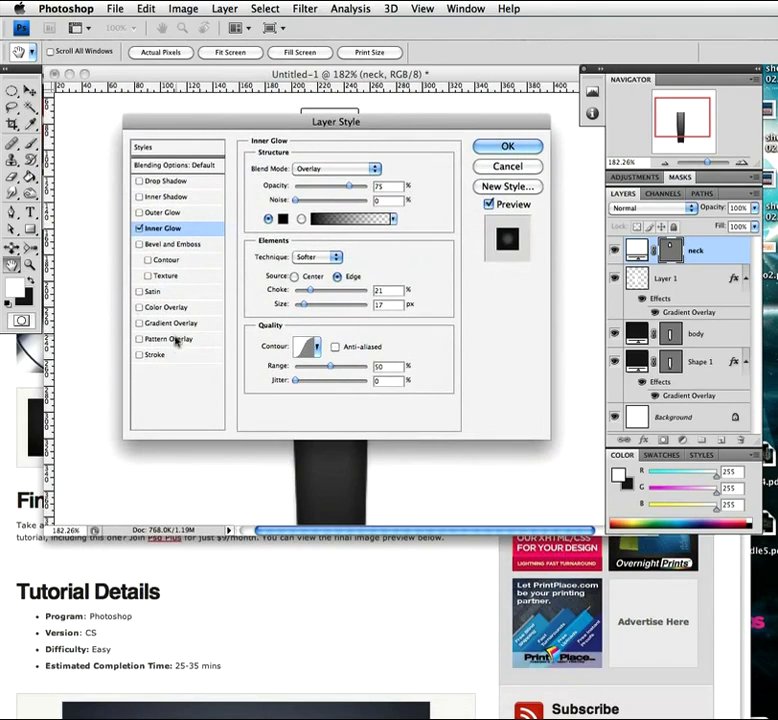
# - Add a Color Overlay to the neck in grey-blue 8f969e
pyautogui.click(166, 308)
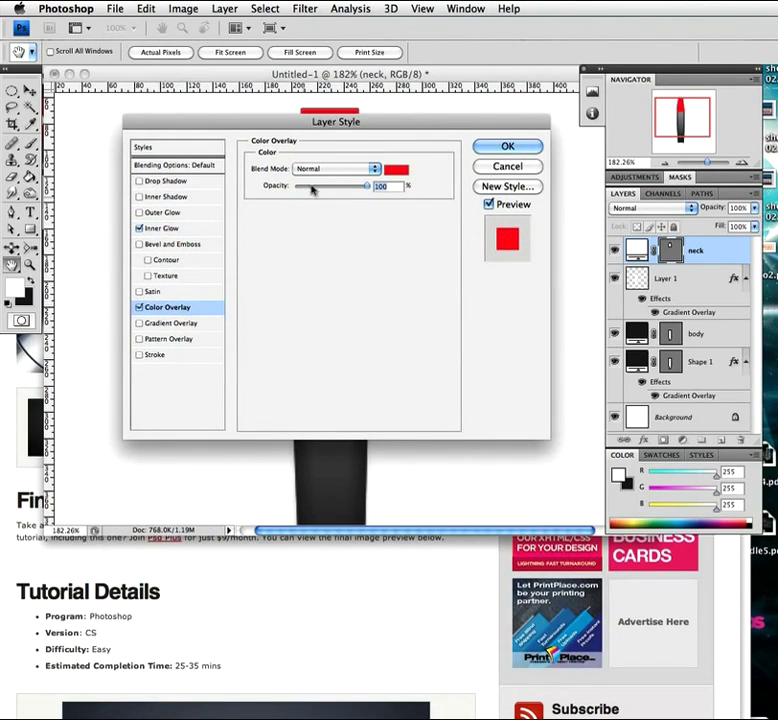
pyautogui.click(396, 168)
pyautogui.doubleClick(378, 354)
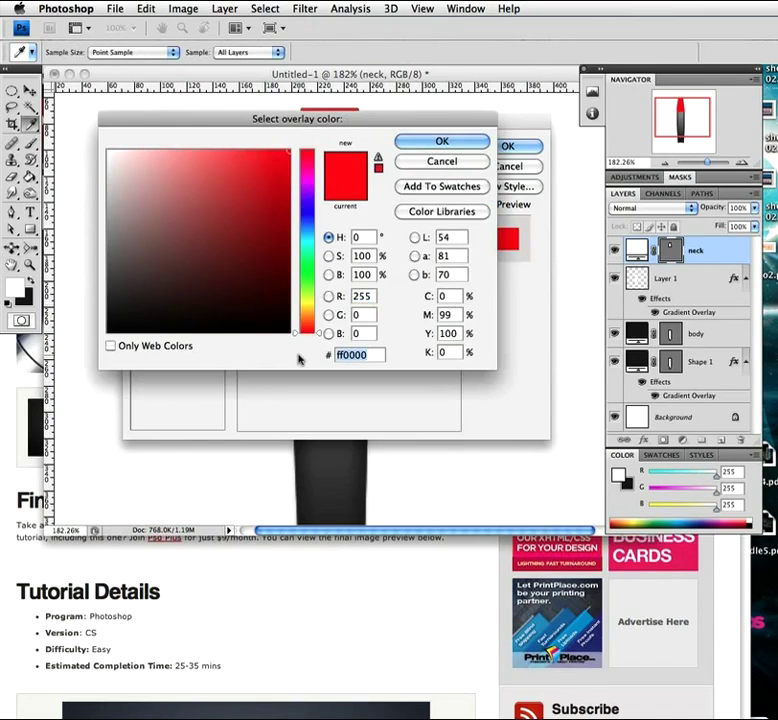
pyautogui.write('8f')
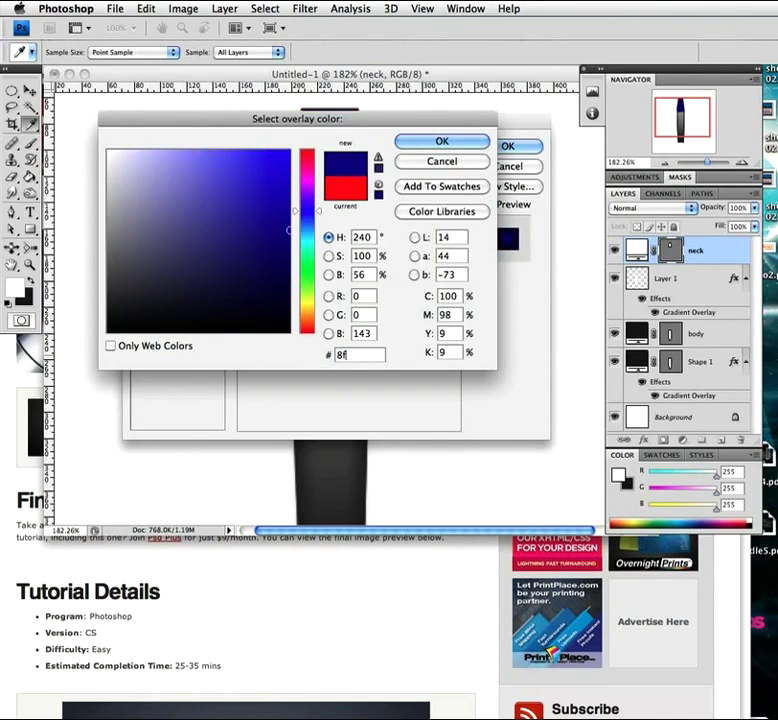
pyautogui.write('96')
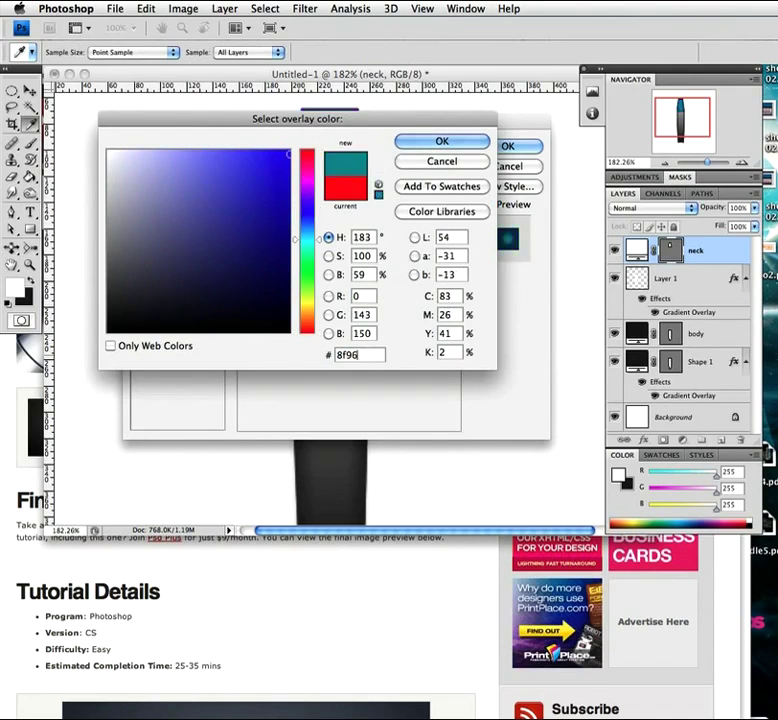
pyautogui.write('9a')
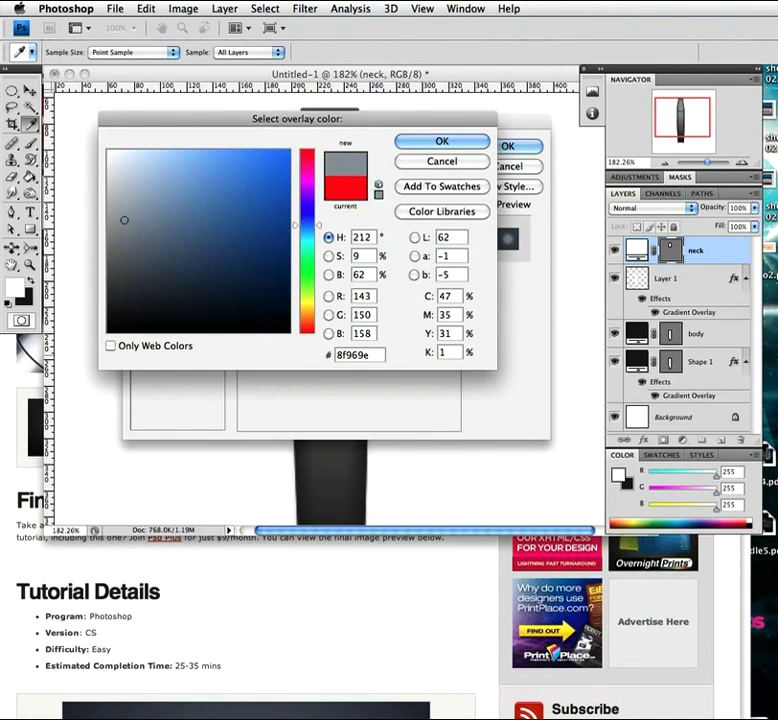
pyautogui.click(418, 141)
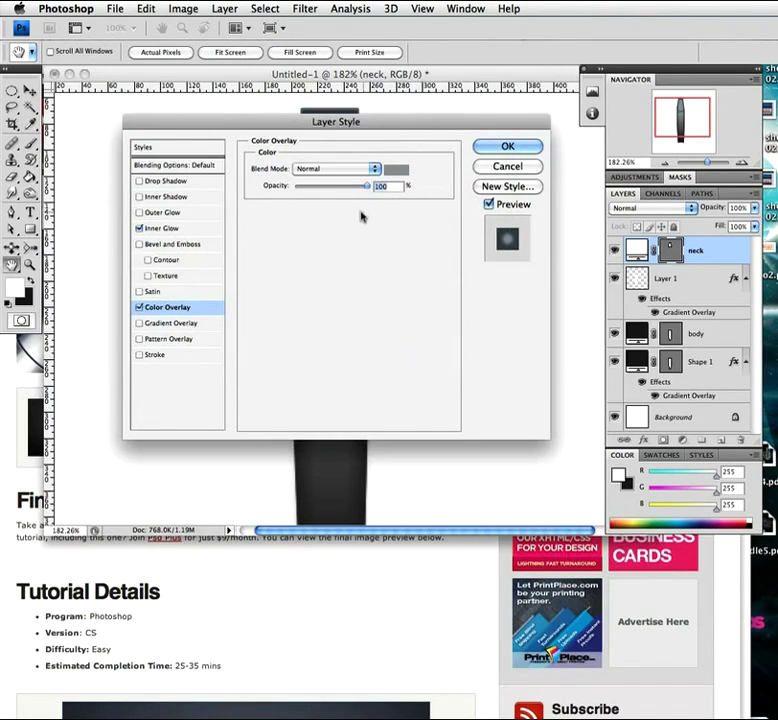
# - Lower the inner glow choke to 11% and apply the layer styles
pyautogui.moveTo(384, 122); pyautogui.dragTo(319, 344)
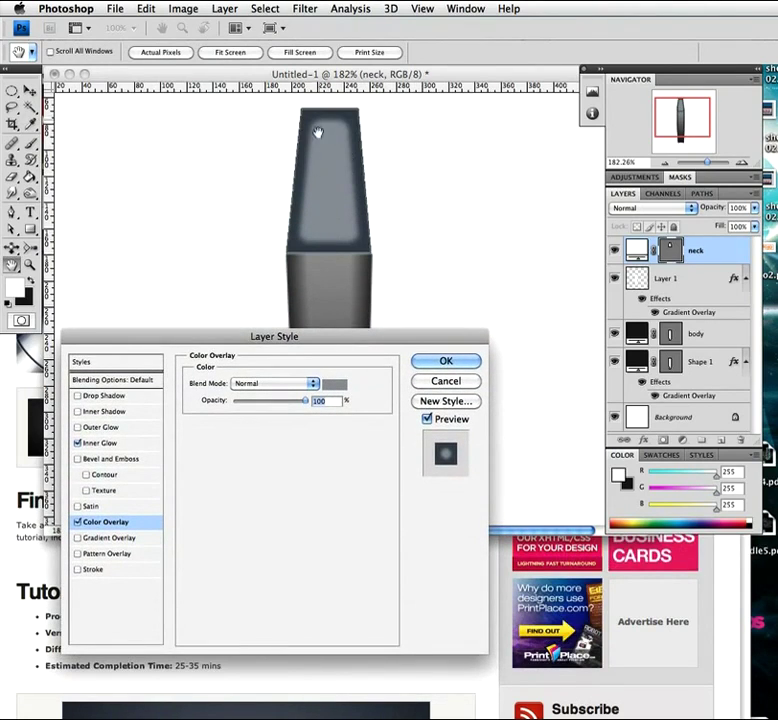
pyautogui.moveTo(311, 339); pyautogui.dragTo(368, 326)
pyautogui.click(182, 432)
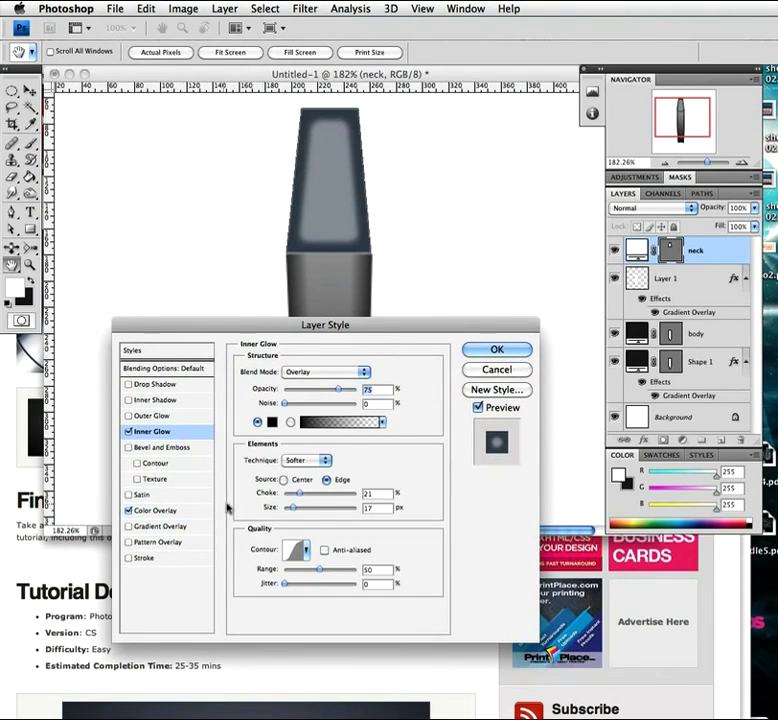
pyautogui.moveTo(300, 495)
pyautogui.mouseDown()
pyautogui.moveTo(283, 498)
pyautogui.moveTo(295, 513)
pyautogui.mouseUp()
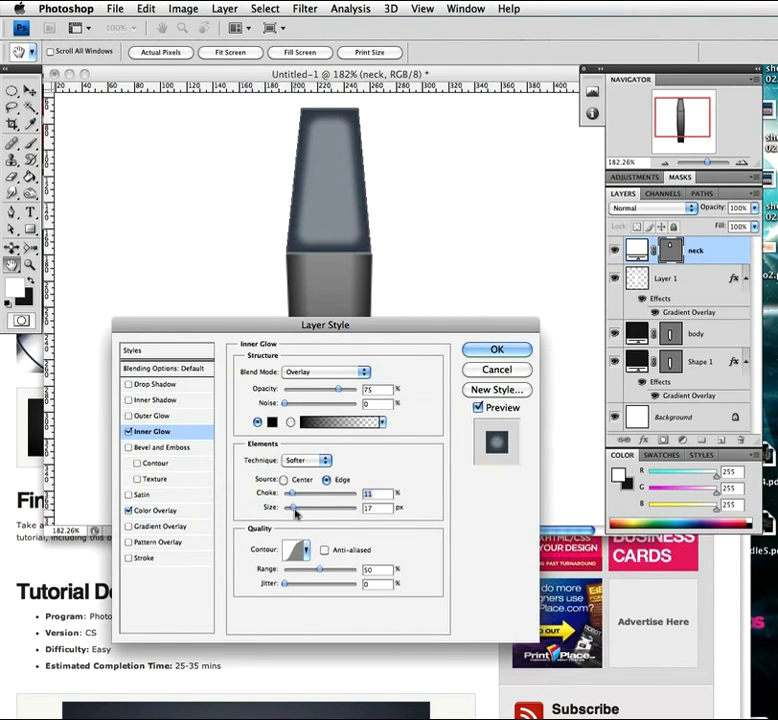
pyautogui.click(490, 350)
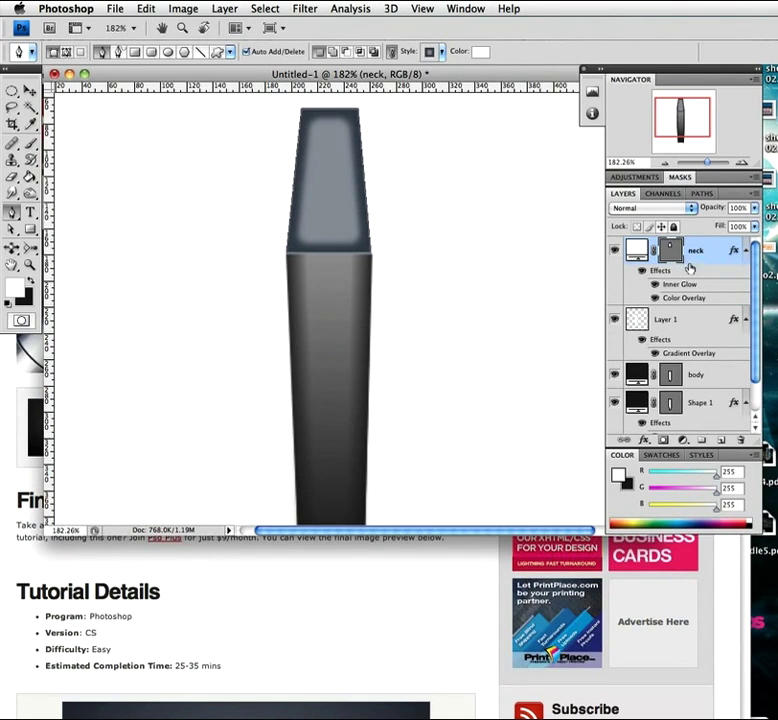
# - On a new layer, fill the neck's shape selection with white and deselect
pyautogui.click(721, 440)
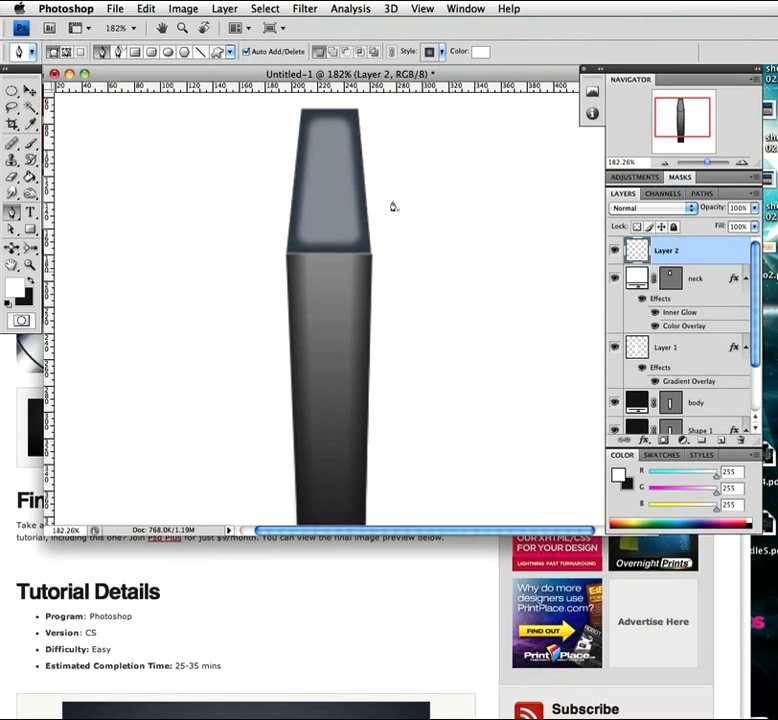
pyautogui.hotkey('ctrl', 'shift', 'd')
pyautogui.press('g')
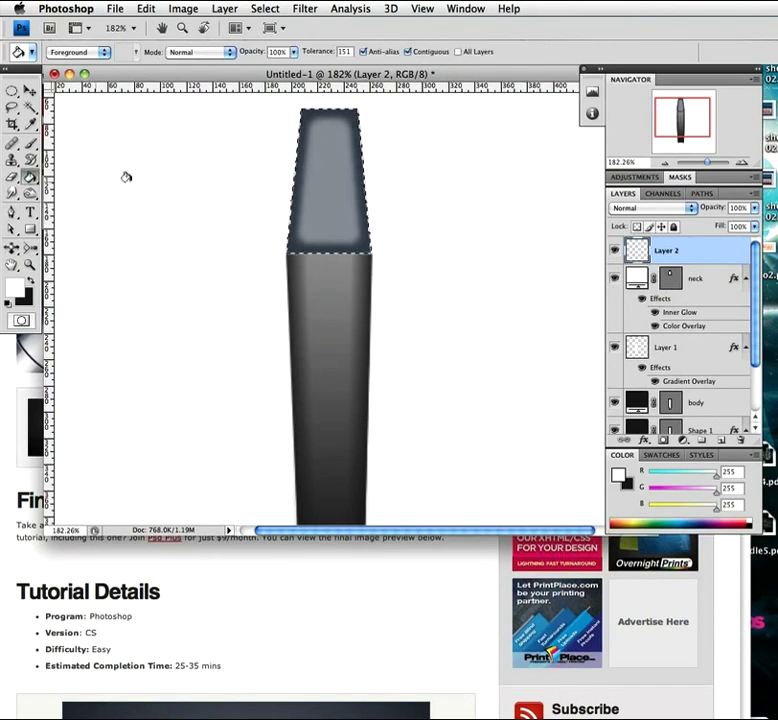
pyautogui.click(299, 196)
pyautogui.hotkey('ctrl', 'd')
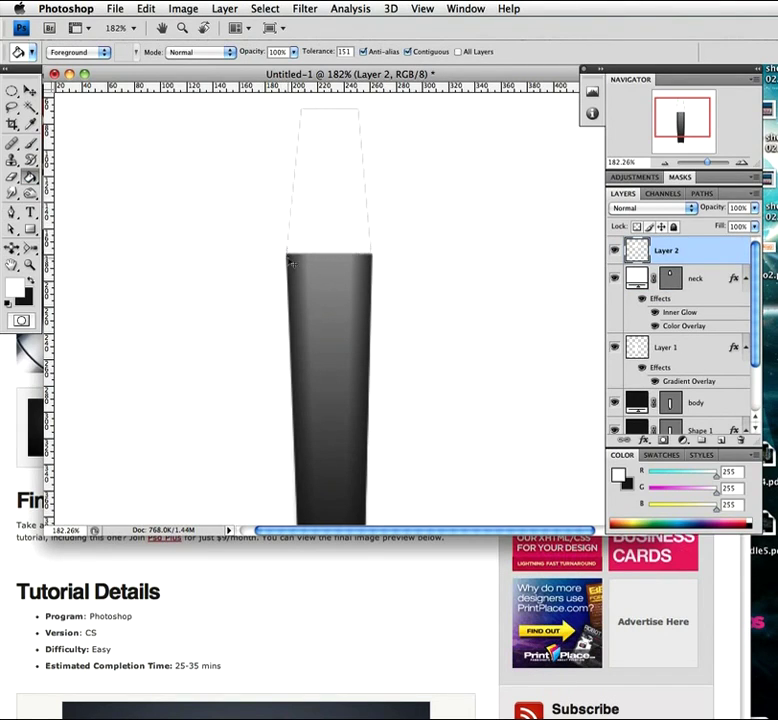
# - Narrow the white fill to 84% width with Free Transform, leaving Layer 2's styles unchanged
pyautogui.hotkey('ctrl', 't')
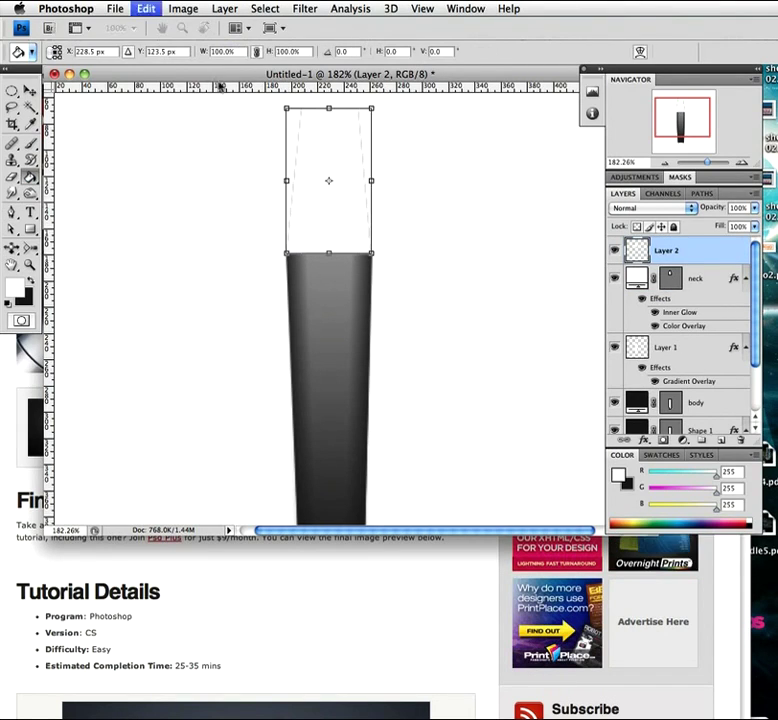
pyautogui.moveTo(205, 52); pyautogui.dragTo(193, 52)
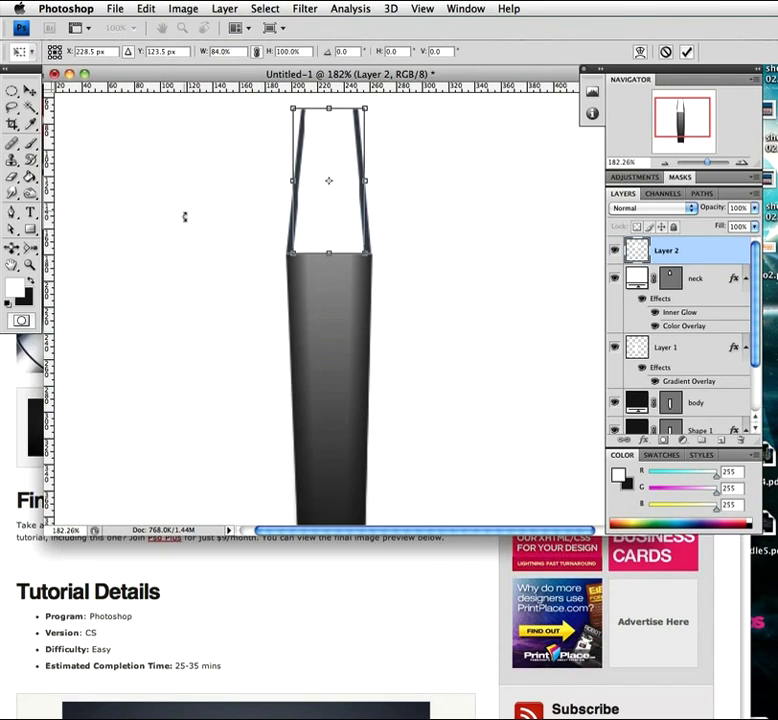
pyautogui.press('Return')
pyautogui.press('g')
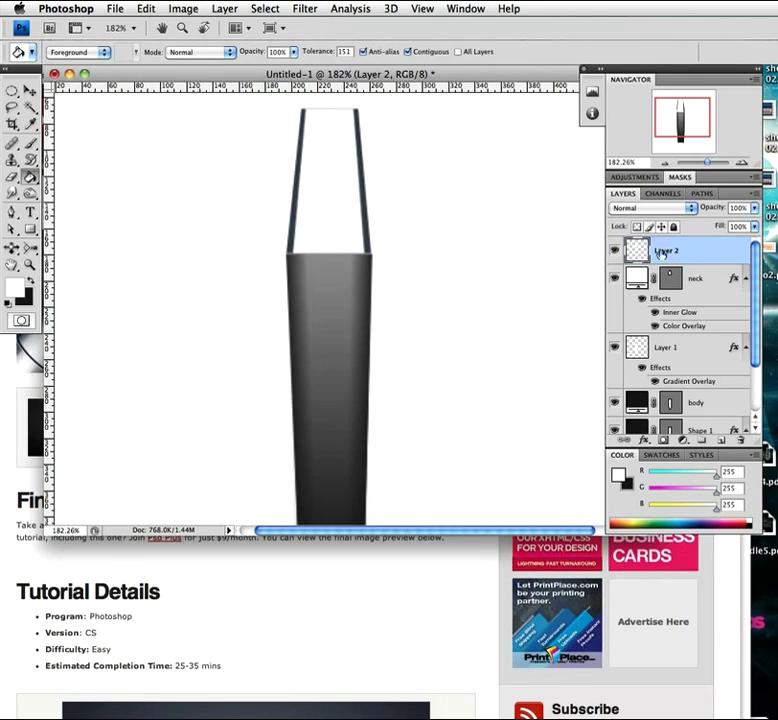
pyautogui.doubleClick(715, 258)
pyautogui.moveTo(333, 325)
pyautogui.mouseDown()
pyautogui.moveTo(333, 113)
pyautogui.moveTo(296, 90)
pyautogui.moveTo(390, 116)
pyautogui.moveTo(393, 102)
pyautogui.mouseUp()
pyautogui.click(491, 147)
# - Apply a horizontal Motion Blur of about 19 pixels to the white neck highlight
pyautogui.press('g')
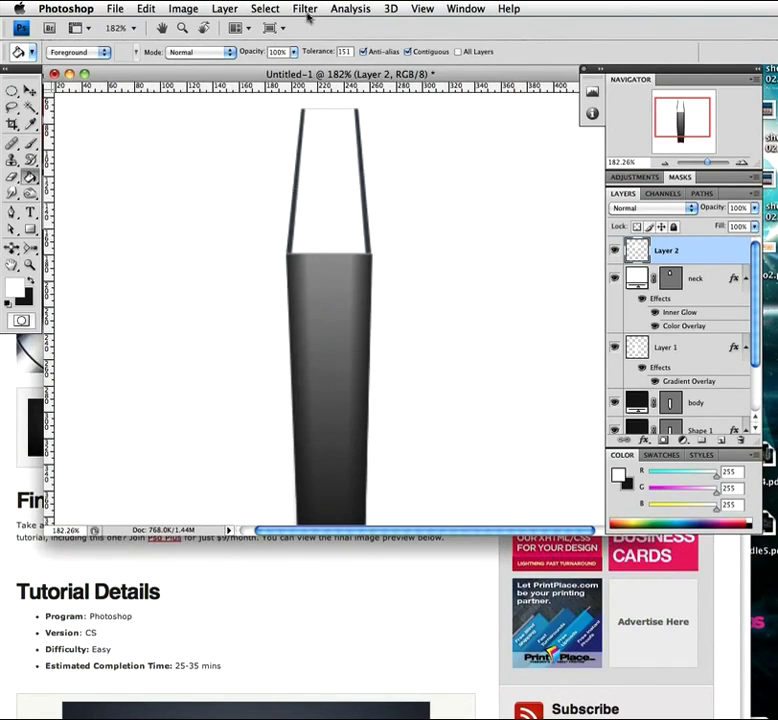
pyautogui.click(305, 9)
pyautogui.moveTo(400, 161)
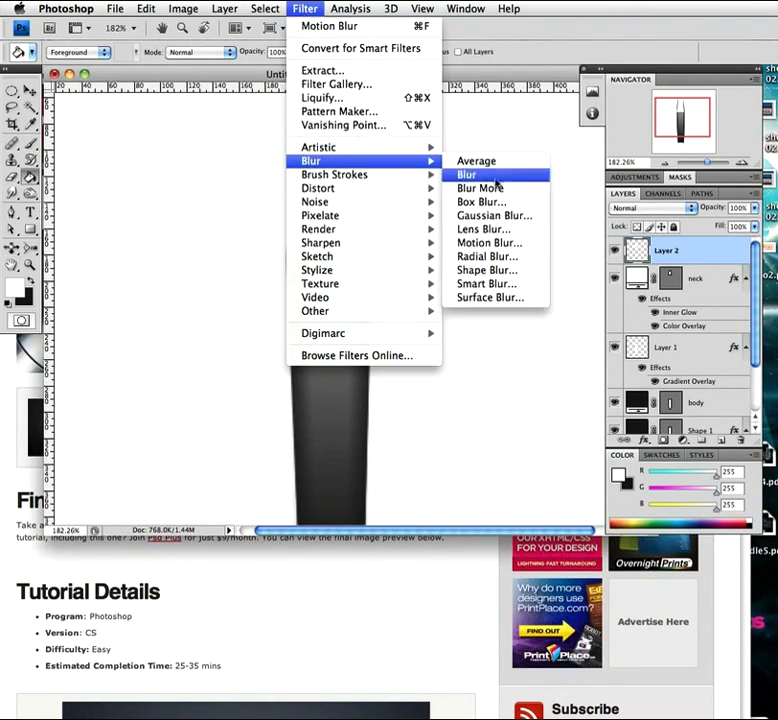
pyautogui.click(487, 244)
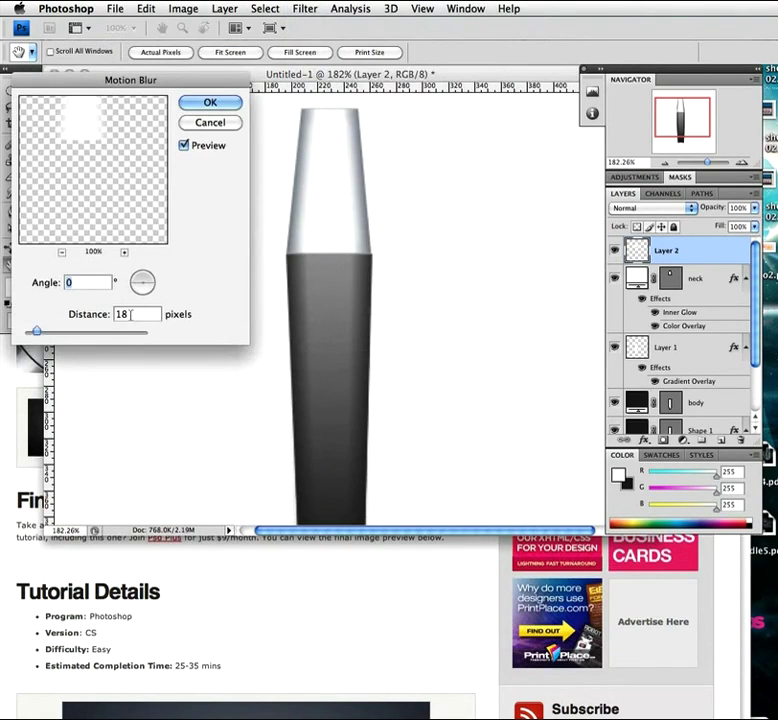
pyautogui.moveTo(150, 79); pyautogui.dragTo(158, 62)
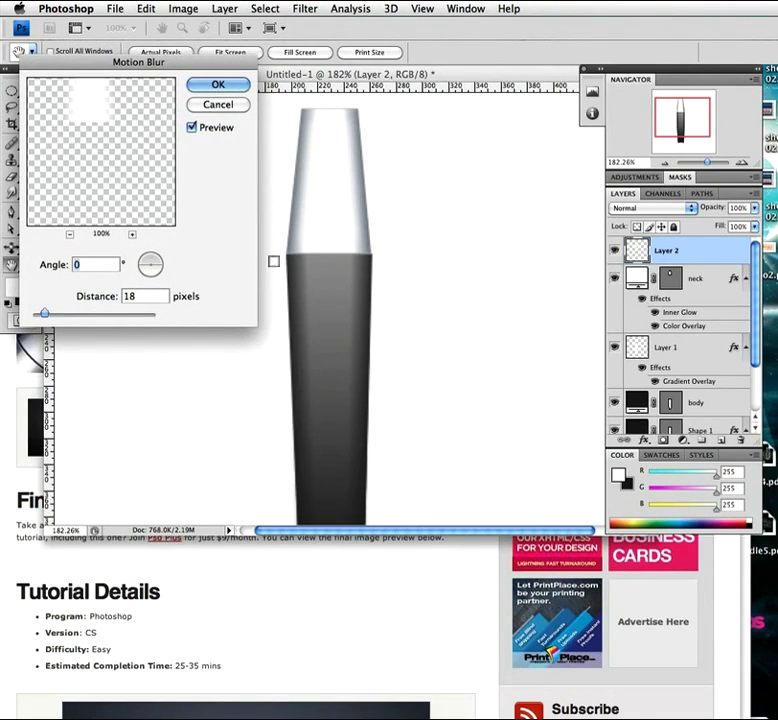
pyautogui.moveTo(46, 314); pyautogui.dragTo(43, 316)
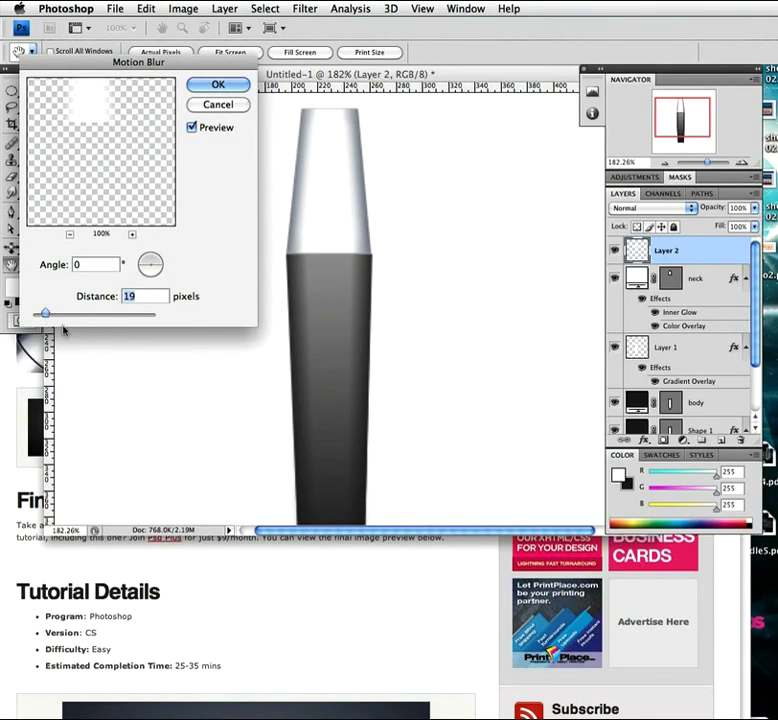
pyautogui.click(215, 84)
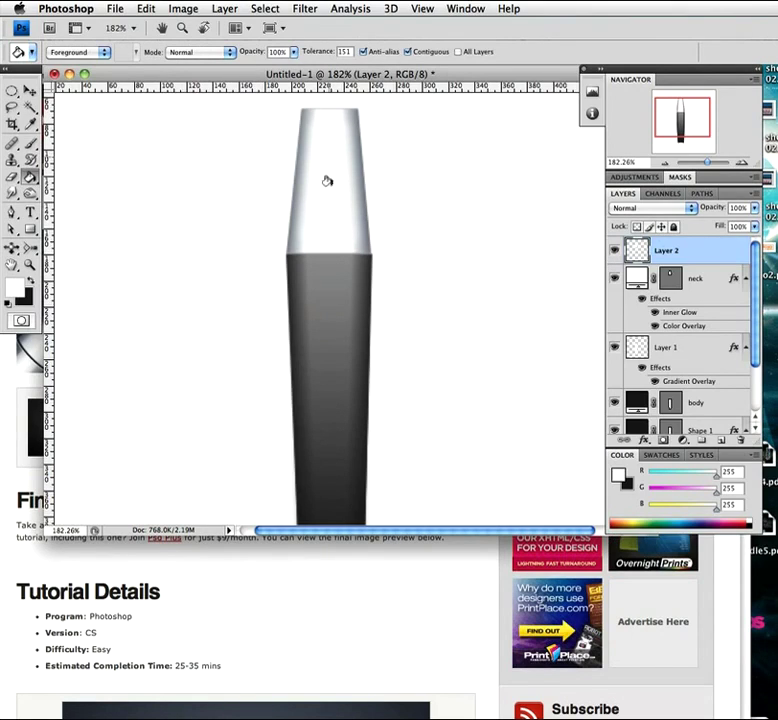
# - Lower Layer 2's opacity to 91% and make the neck layer active
pyautogui.moveTo(720, 212); pyautogui.dragTo(714, 213)
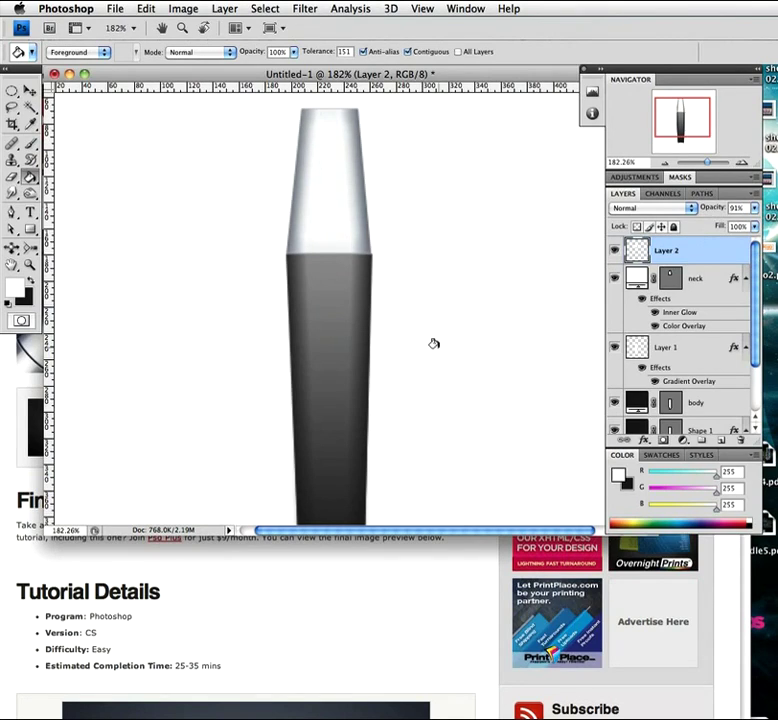
pyautogui.press('v')
pyautogui.keyDown('super'); pyautogui.click(354, 208); pyautogui.keyUp('super')
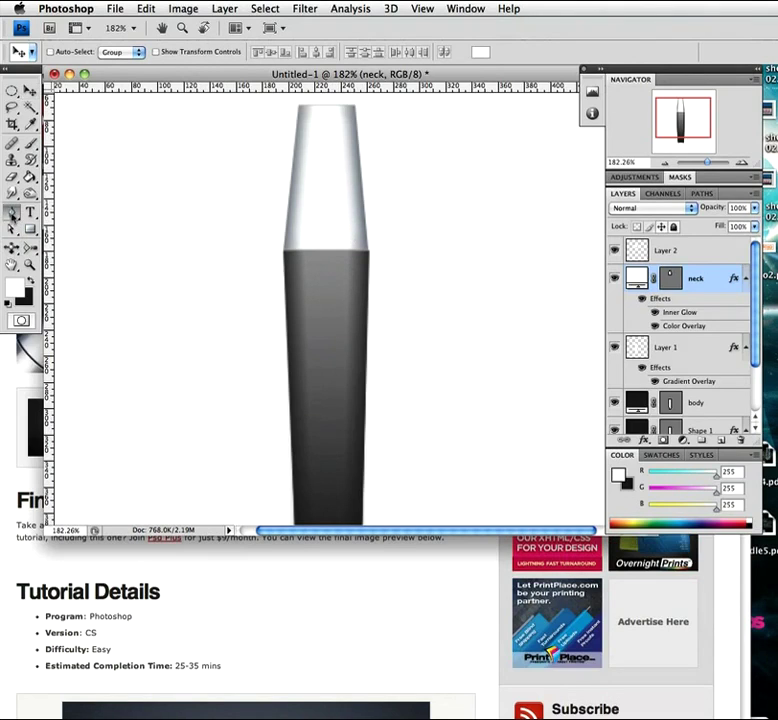
# - Add a new layer above Layer 2 and zoom in on the neck-body join
pyautogui.click(12, 211)
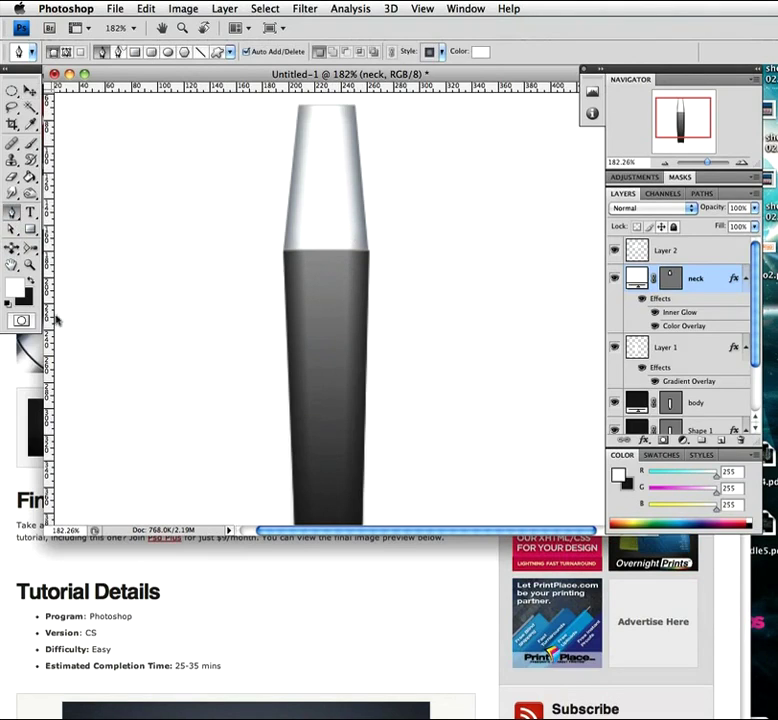
pyautogui.click(720, 255)
pyautogui.click(719, 441)
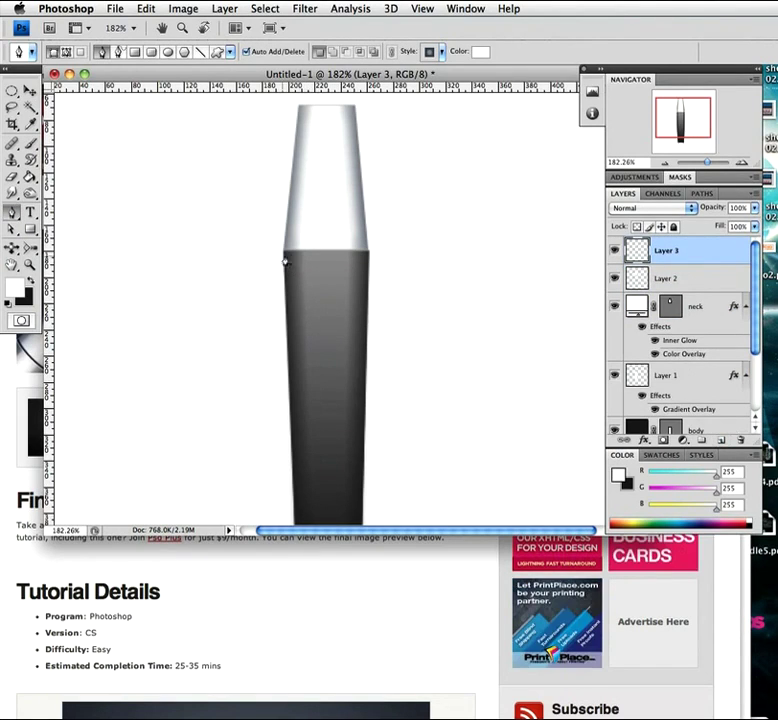
pyautogui.press('z')
pyautogui.moveTo(306, 250); pyautogui.dragTo(333, 286)
pyautogui.press('p')
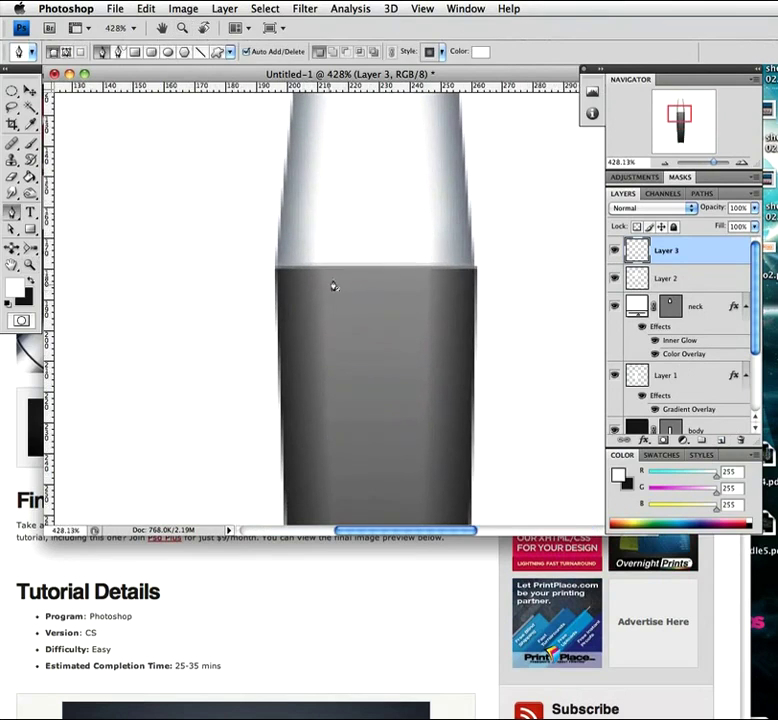
# - Draw a four-anchor band shape across the join between the neck and pen body
pyautogui.click(279, 228)
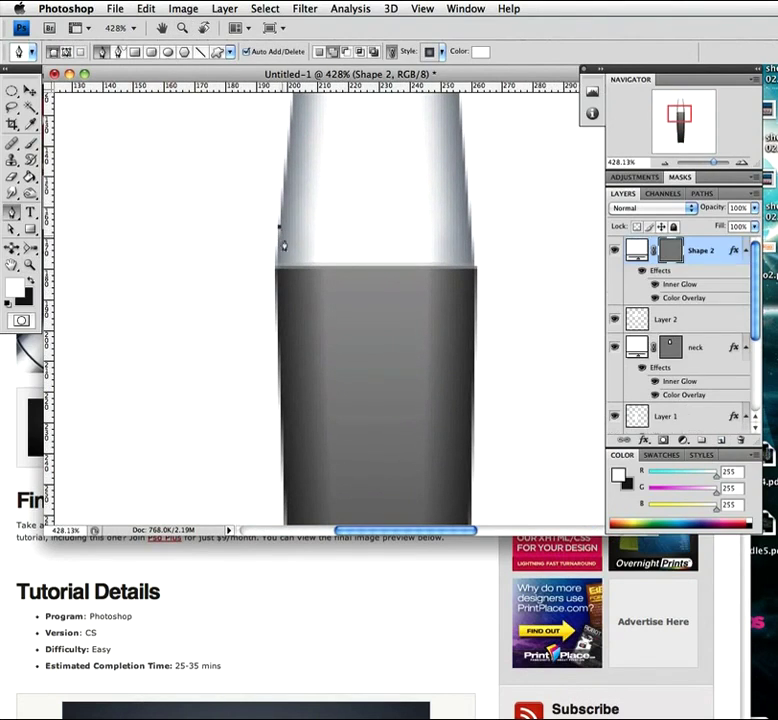
pyautogui.click(470, 227)
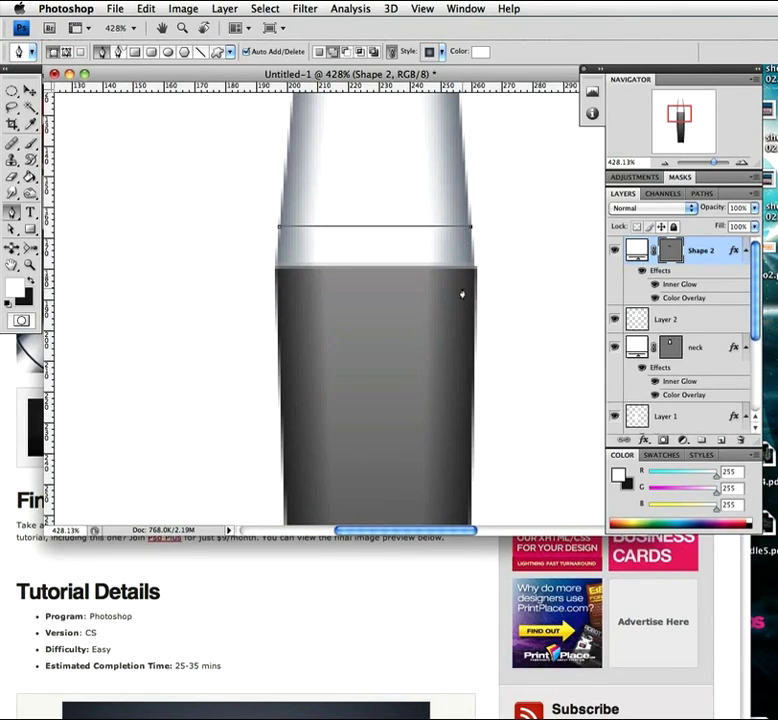
pyautogui.click(474, 267)
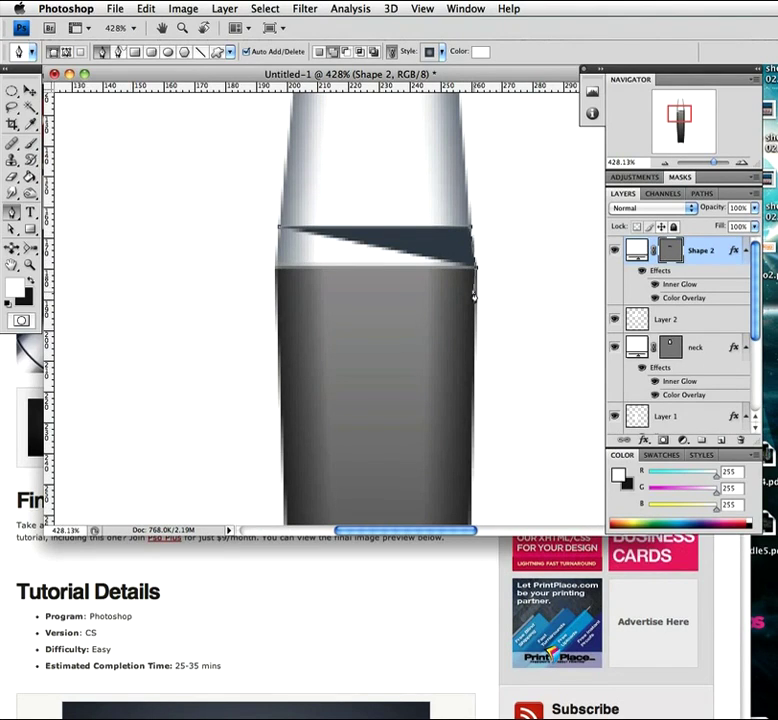
pyautogui.click(473, 294)
pyautogui.hotkey('ctrl', 'z')
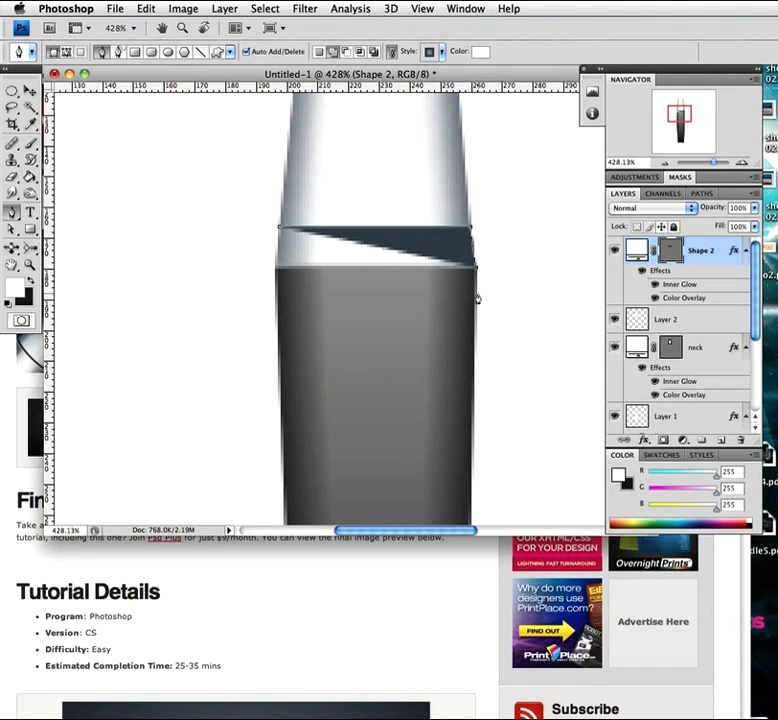
pyautogui.click(475, 295)
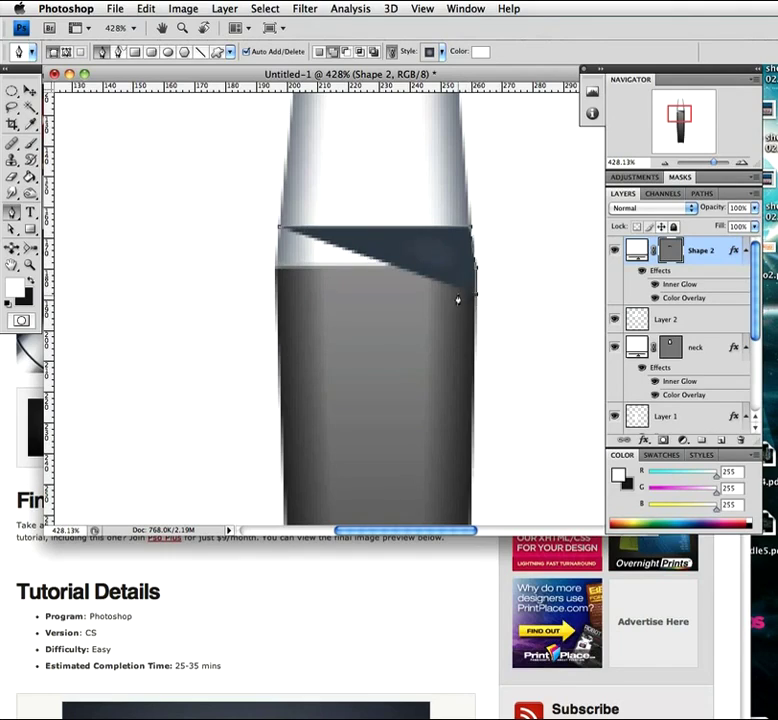
pyautogui.click(278, 294)
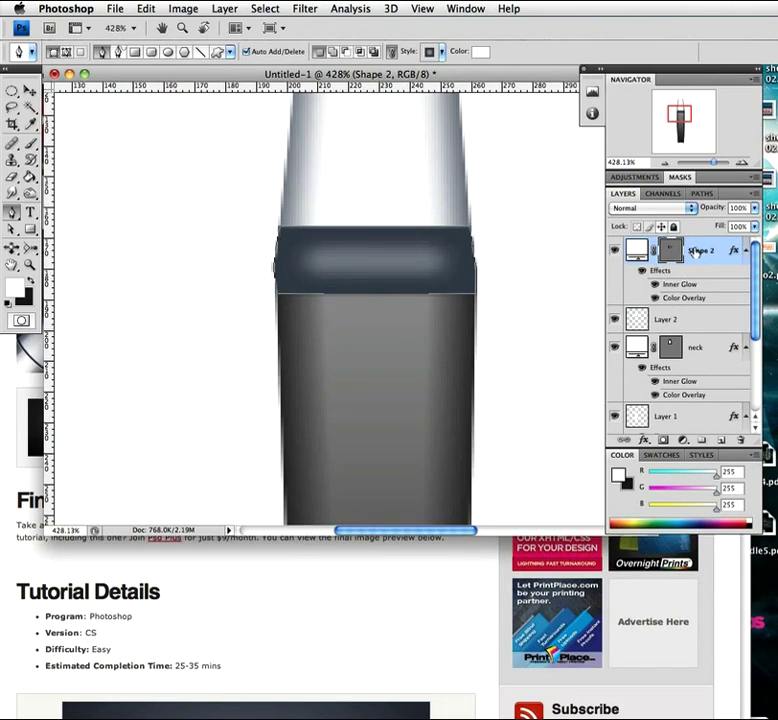
# - Clear Shape 2's layer style so the band is plain white, then rasterize it
pyautogui.rightClick(695, 252)
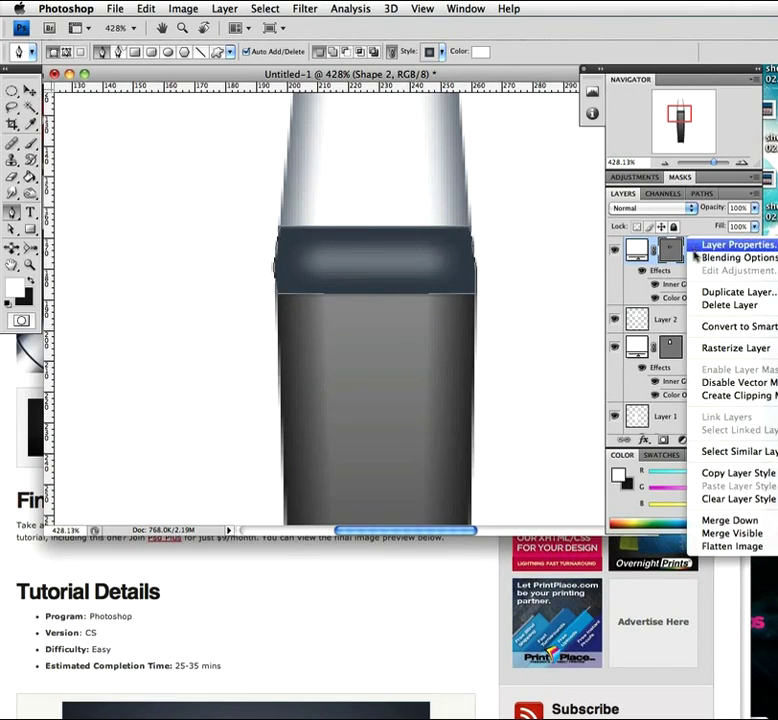
pyautogui.click(720, 502)
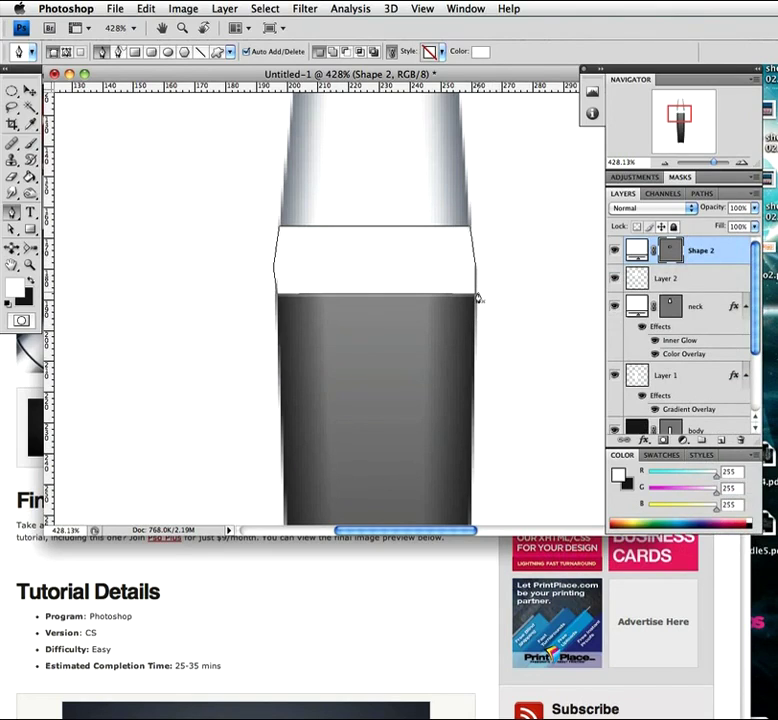
pyautogui.click(704, 276)
pyautogui.click(714, 252)
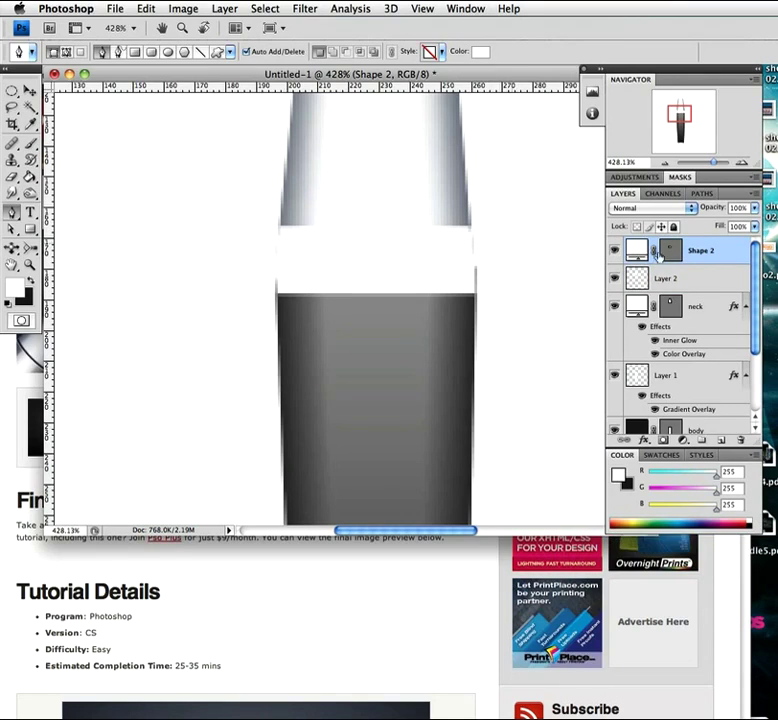
pyautogui.rightClick(728, 255)
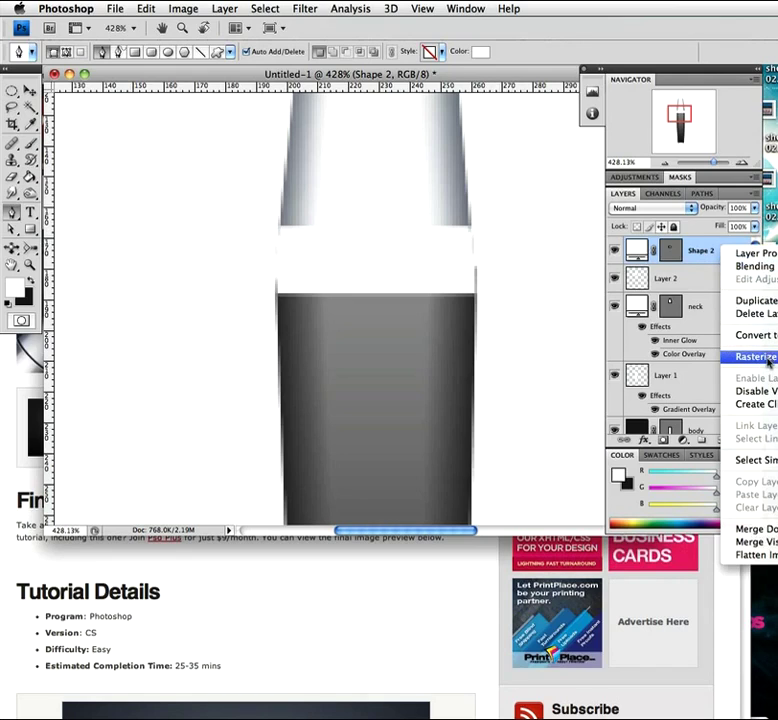
pyautogui.click(758, 358)
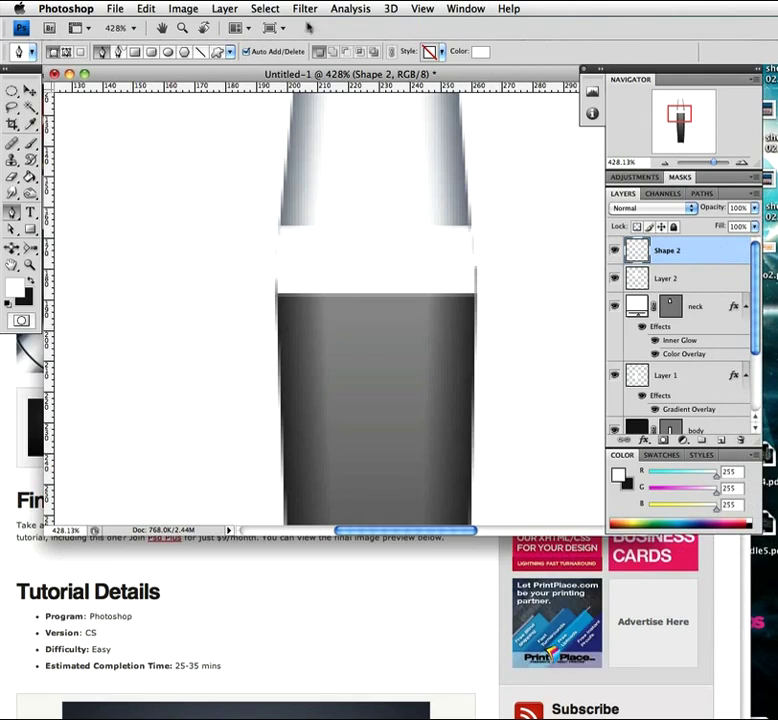
# - Soften the band with a 0.5-pixel Gaussian Blur, then apply Sharpen Edges
pyautogui.click(302, 10)
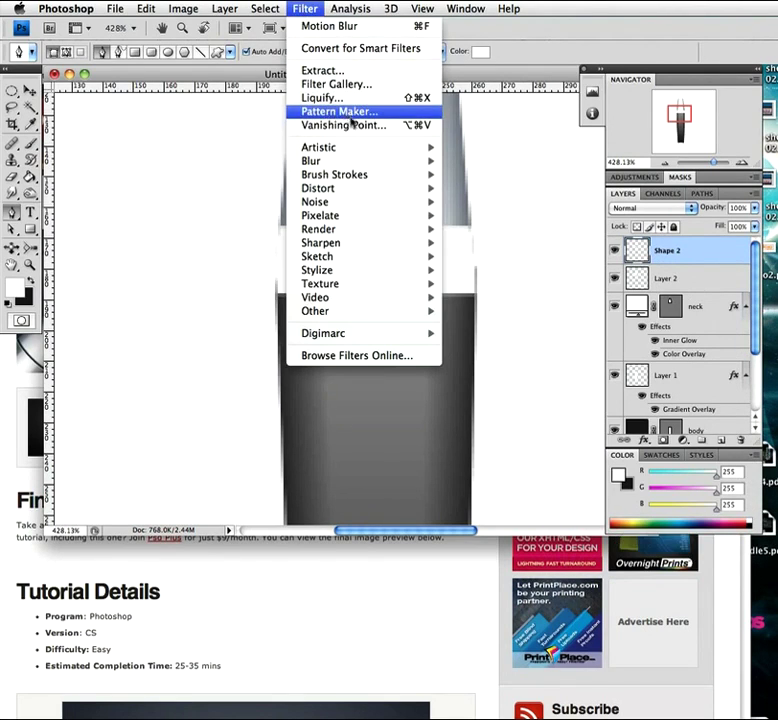
pyautogui.moveTo(368, 162)
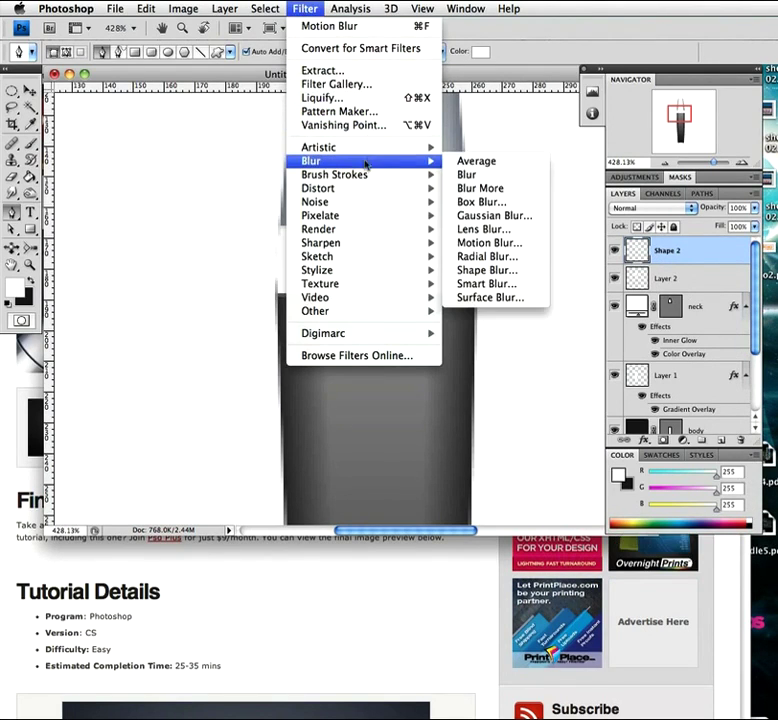
pyautogui.click(493, 216)
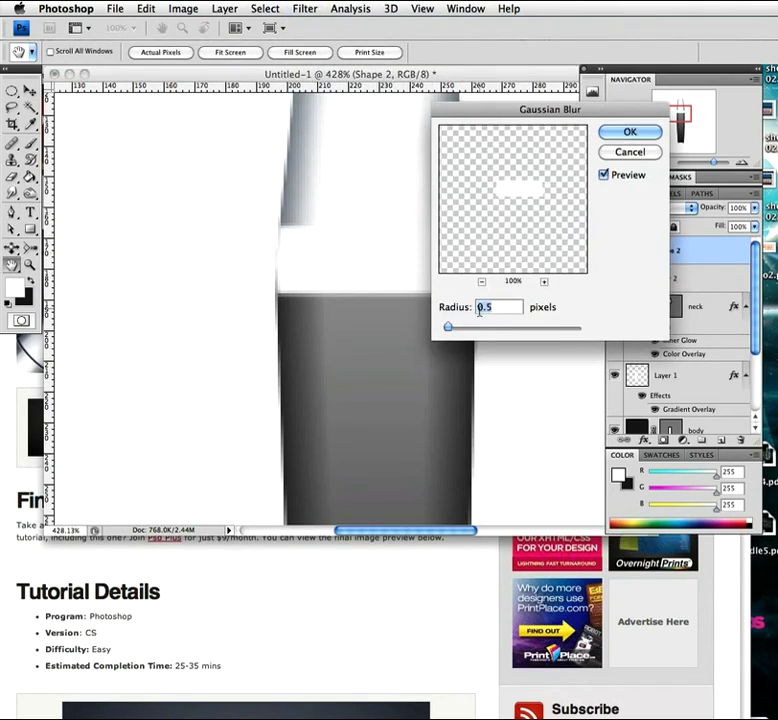
pyautogui.click(619, 147)
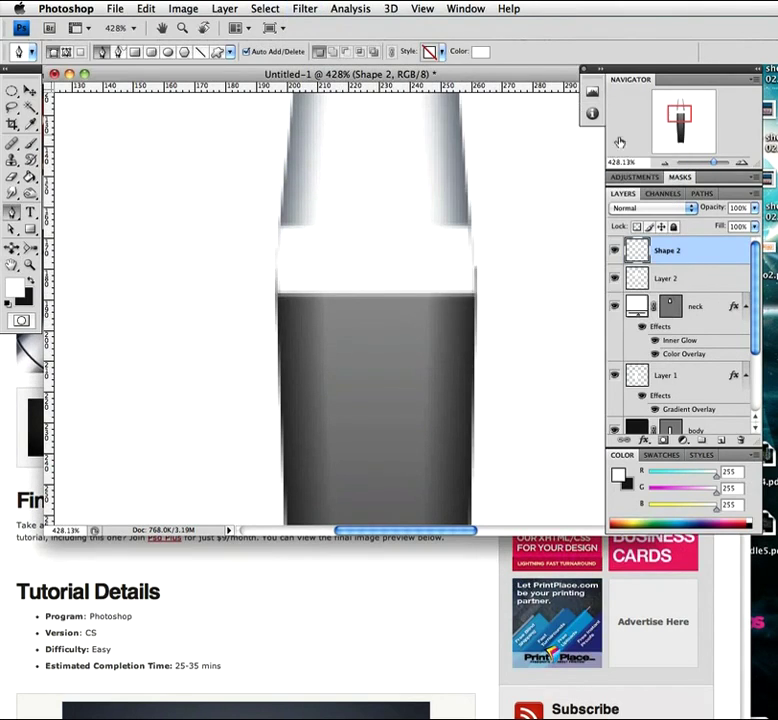
pyautogui.click(305, 8)
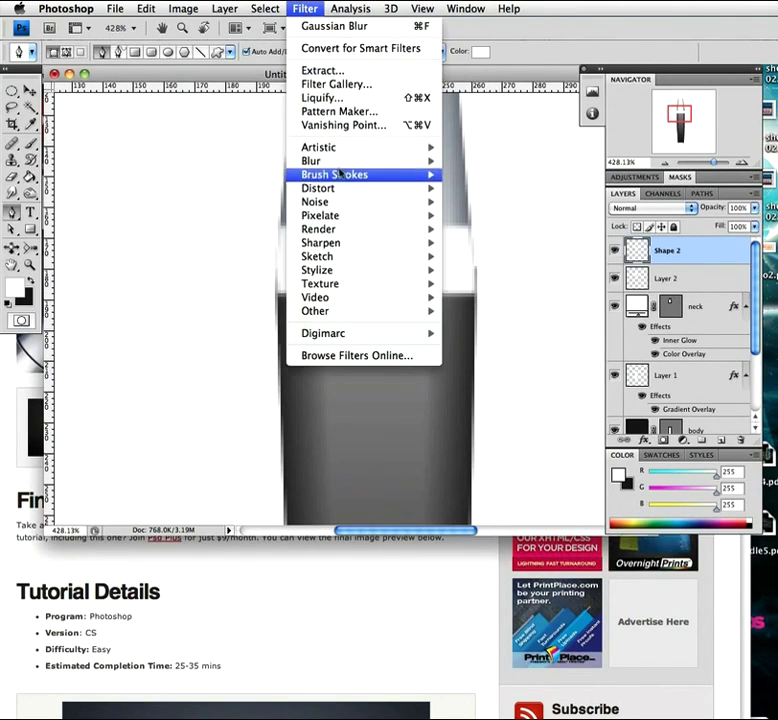
pyautogui.moveTo(348, 180)
pyautogui.moveTo(403, 246)
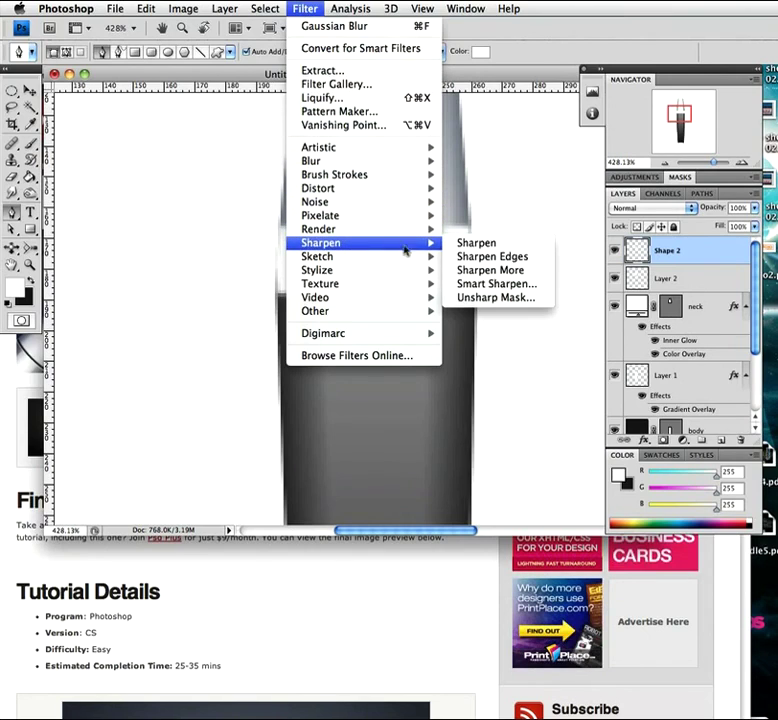
pyautogui.click(489, 257)
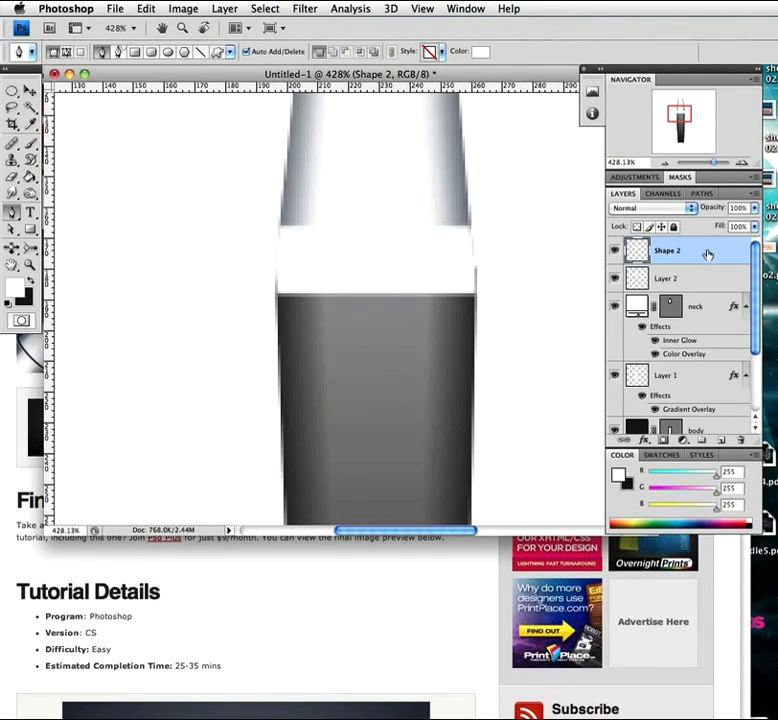
# - Add an Inner Shadow to Shape 2 with Normal blend mode and white colour
pyautogui.doubleClick(707, 255)
pyautogui.moveTo(277, 127); pyautogui.dragTo(263, 112)
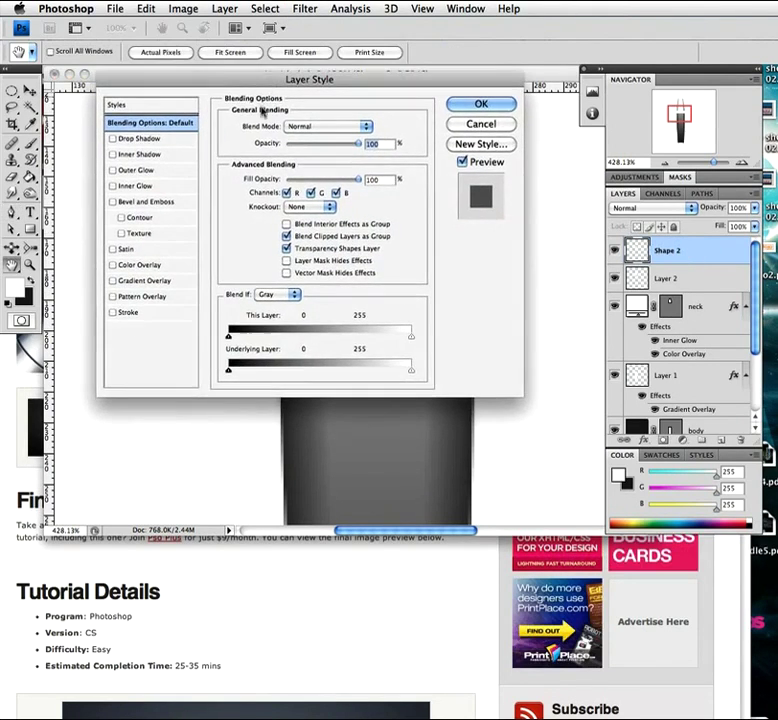
pyautogui.click(142, 154)
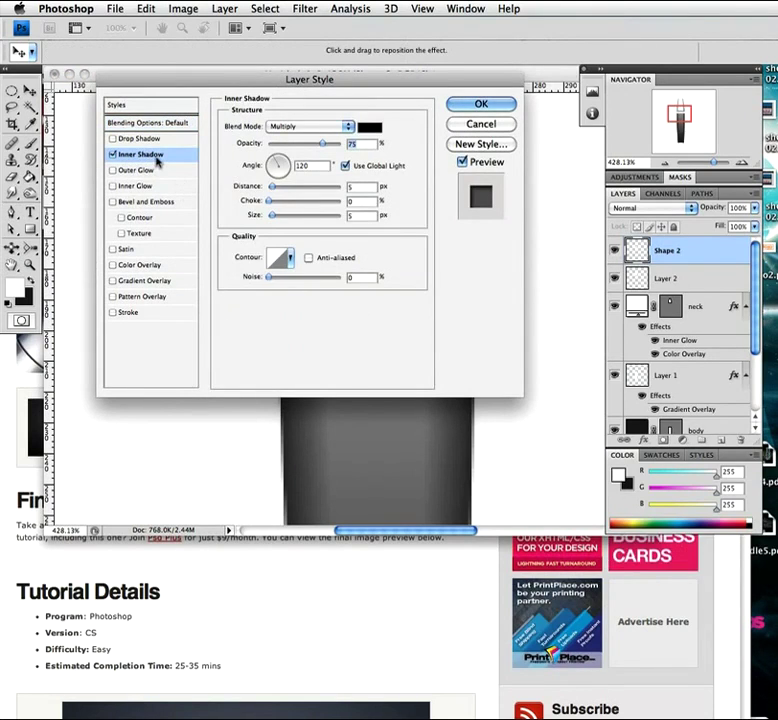
pyautogui.click(312, 128)
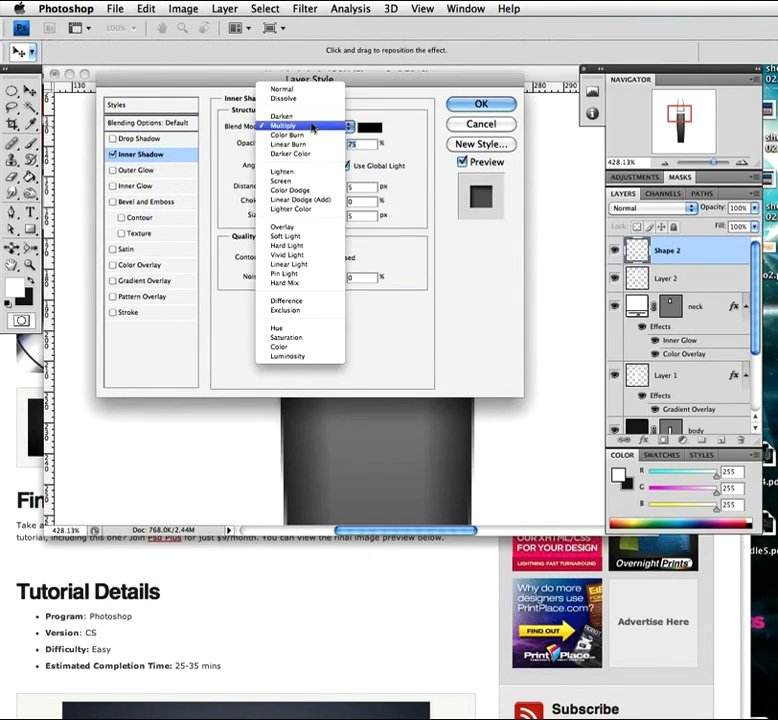
pyautogui.click(312, 90)
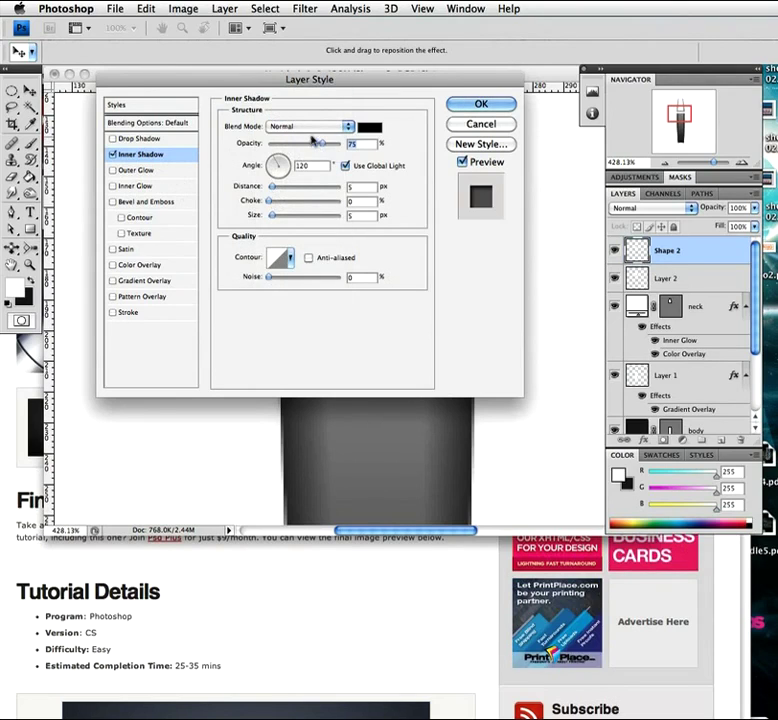
pyautogui.click(368, 128)
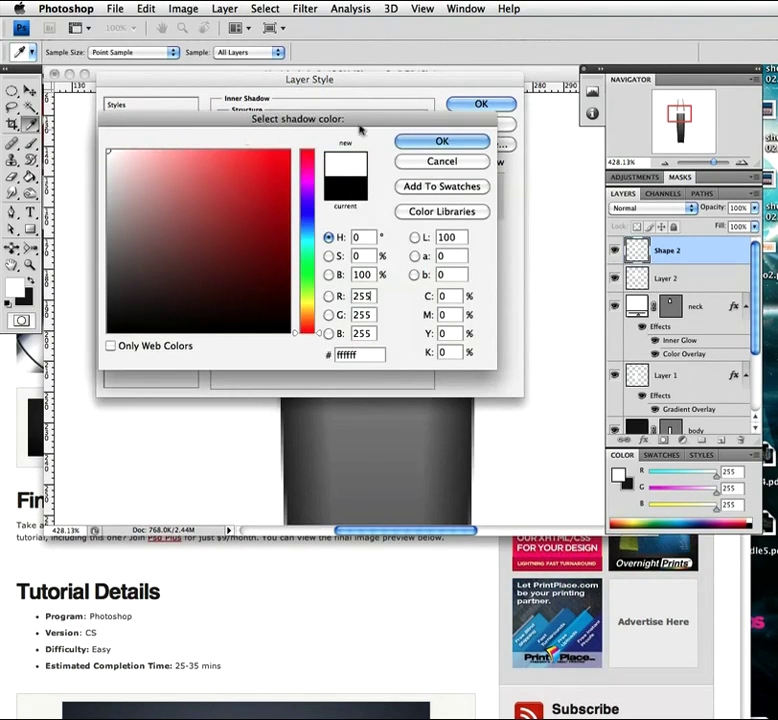
pyautogui.click(415, 141)
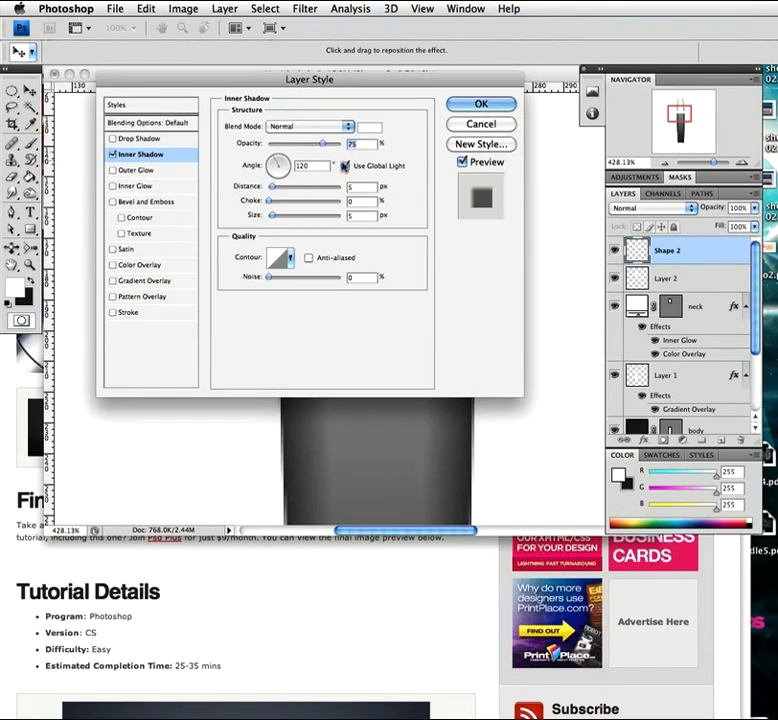
# - Set the inner shadow to 45% opacity, 90° angle, 1 px size, and enable Gradient Overlay
pyautogui.write('45')
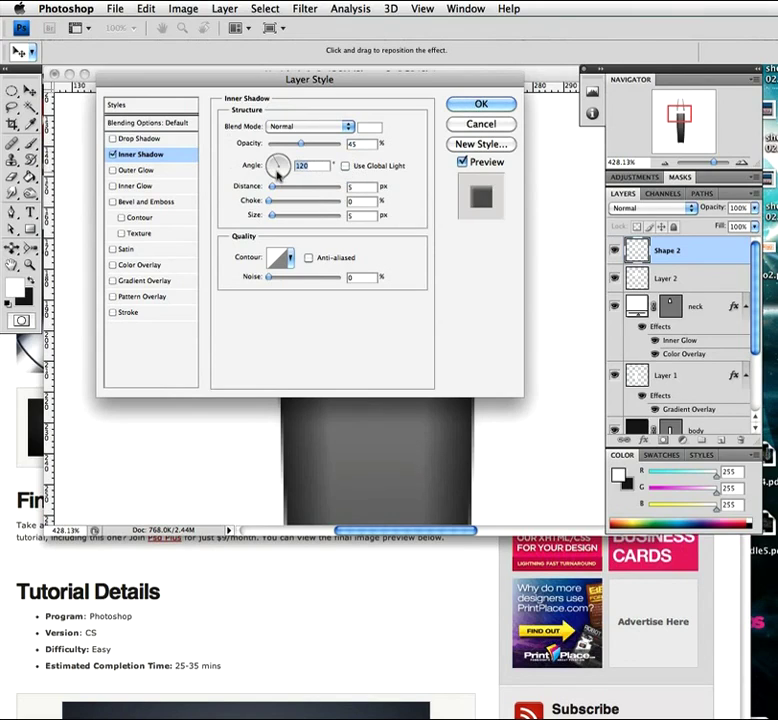
pyautogui.moveTo(278, 171); pyautogui.dragTo(276, 159)
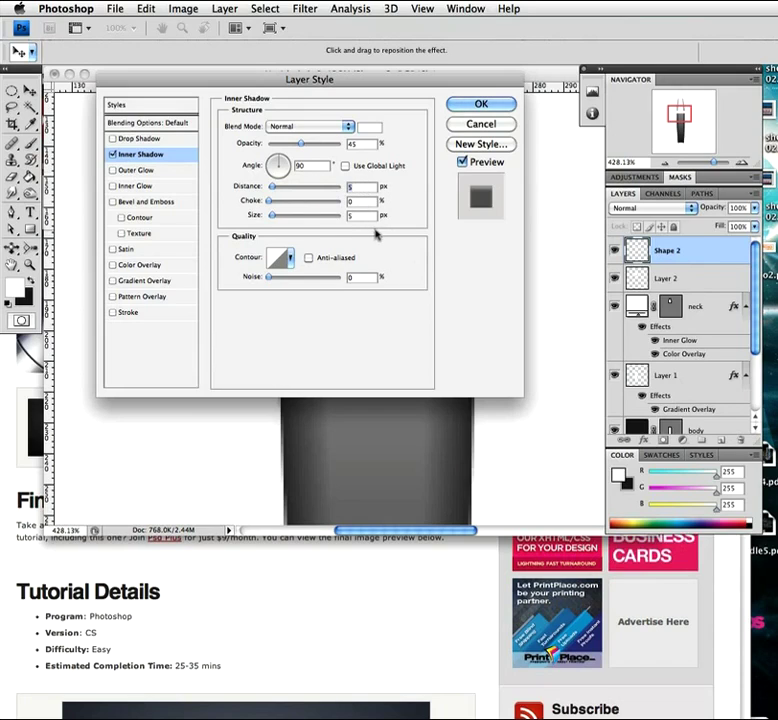
pyautogui.press('BackSpace')
pyautogui.write('1')
pyautogui.click(290, 258)
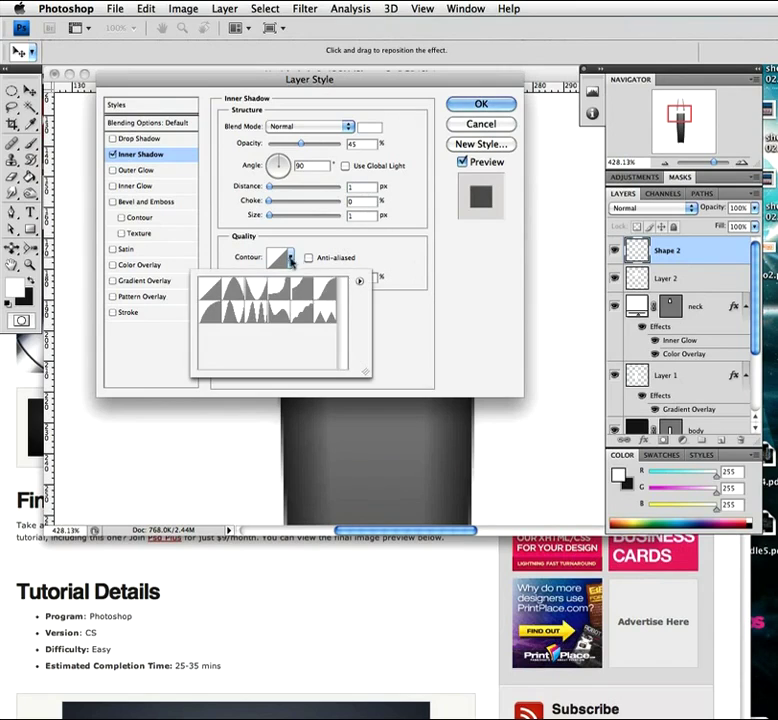
pyautogui.click(384, 260)
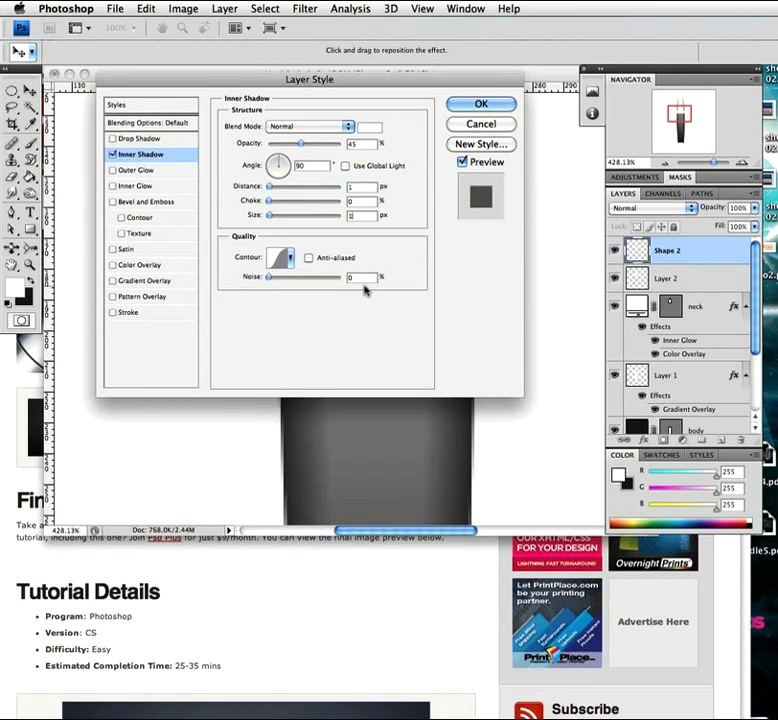
pyautogui.click(356, 277)
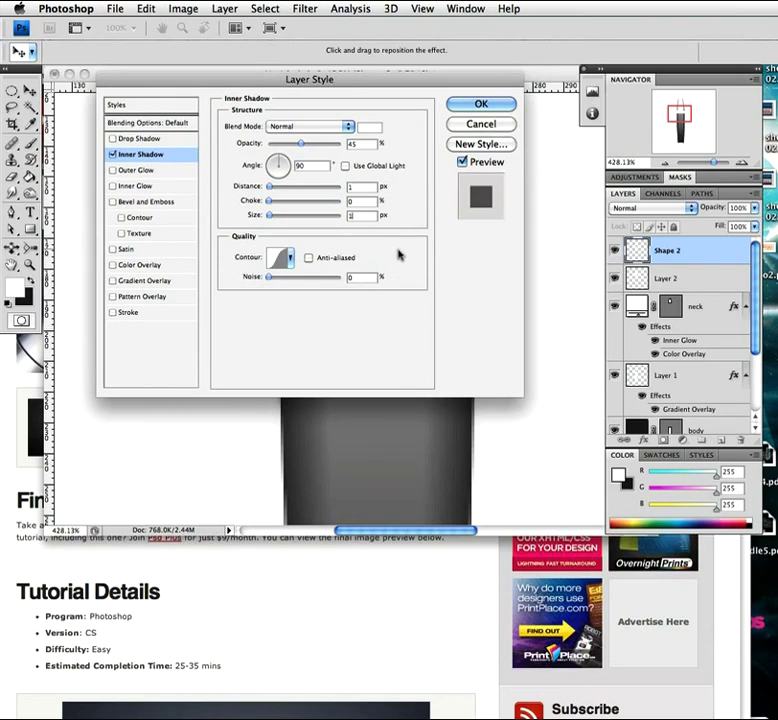
pyautogui.click(158, 280)
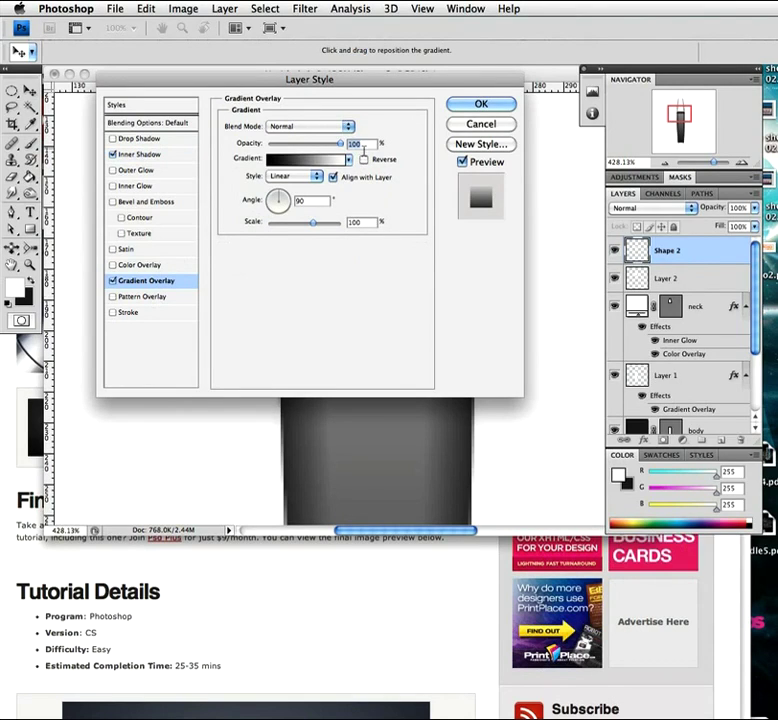
# - Open the overlay gradient and set its left end stop to dark grey 3c3c3c
pyautogui.click(310, 159)
pyautogui.moveTo(283, 214); pyautogui.dragTo(276, 55)
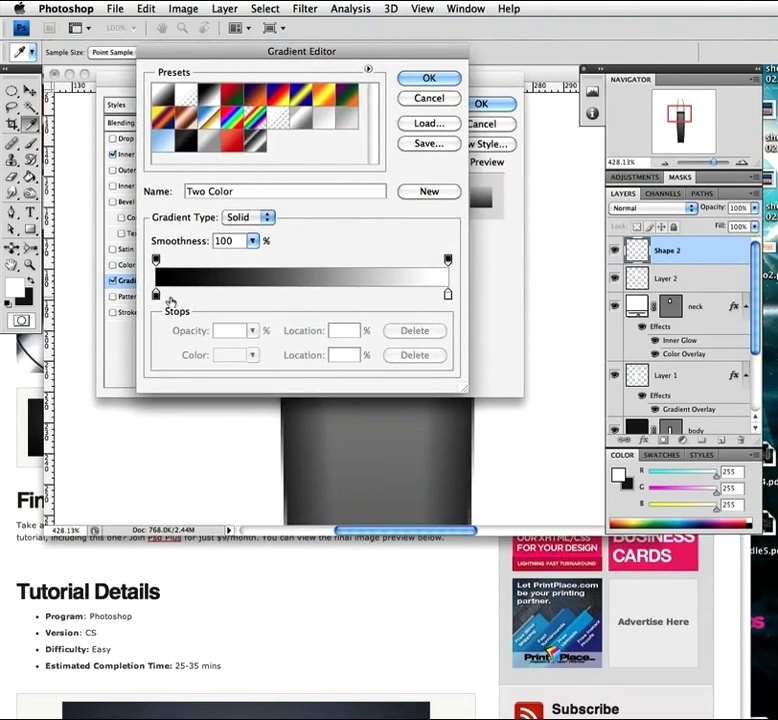
pyautogui.click(155, 295)
pyautogui.doubleClick(155, 297)
pyautogui.moveTo(264, 120); pyautogui.dragTo(283, 82)
pyautogui.moveTo(403, 309); pyautogui.dragTo(318, 292)
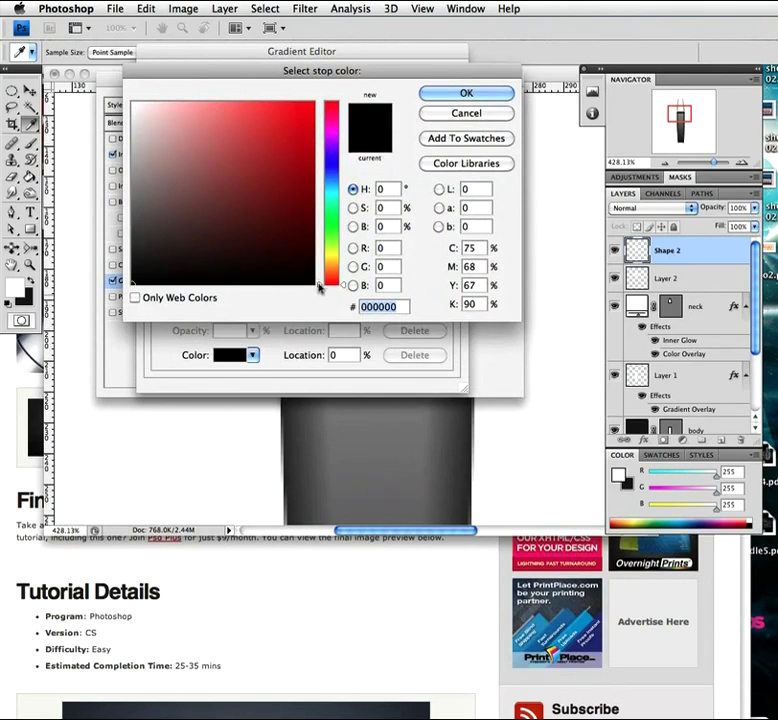
pyautogui.write('3c')
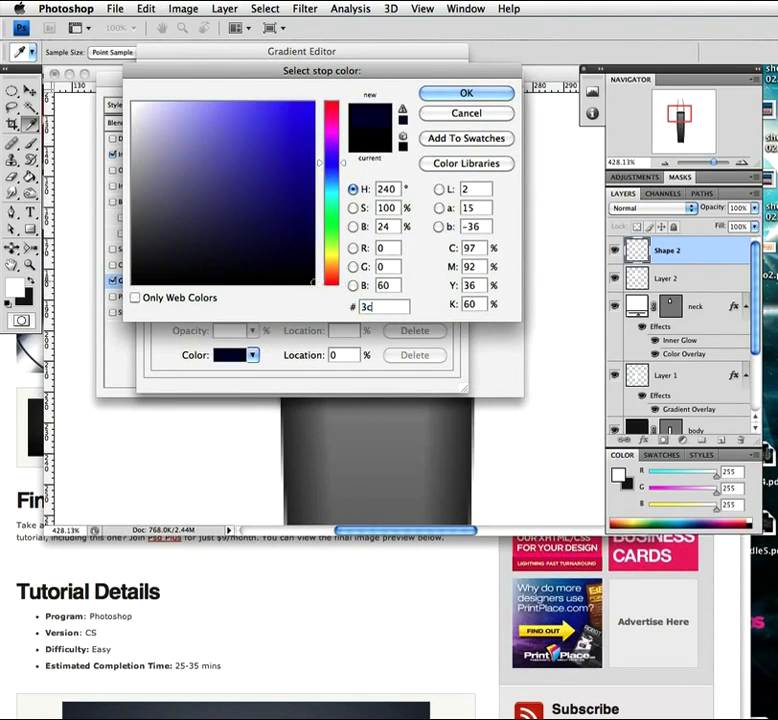
pyautogui.write('3c3c')
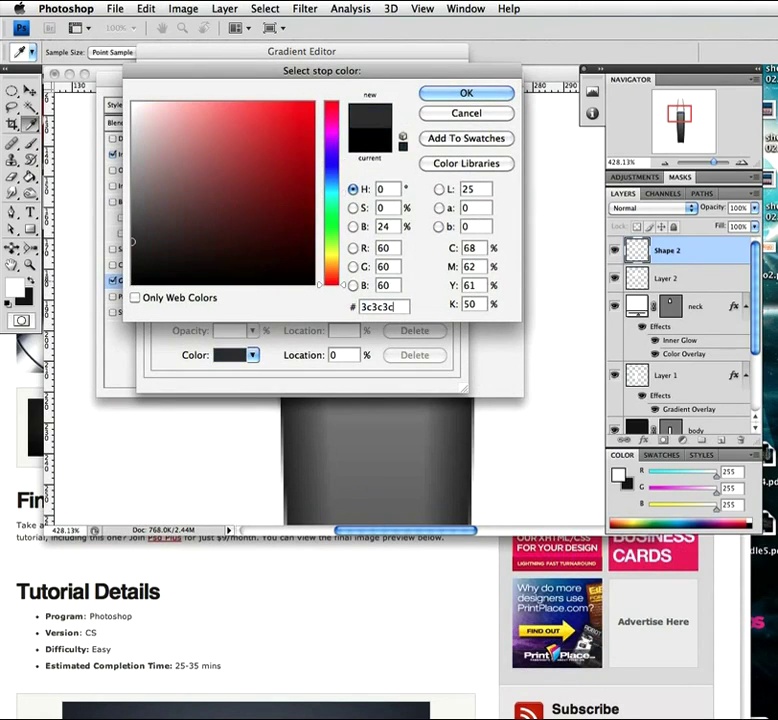
pyautogui.click(490, 93)
# - Add a mid grey 6f6f6f stop at 14% and a white stop at 48%
pyautogui.click(196, 295)
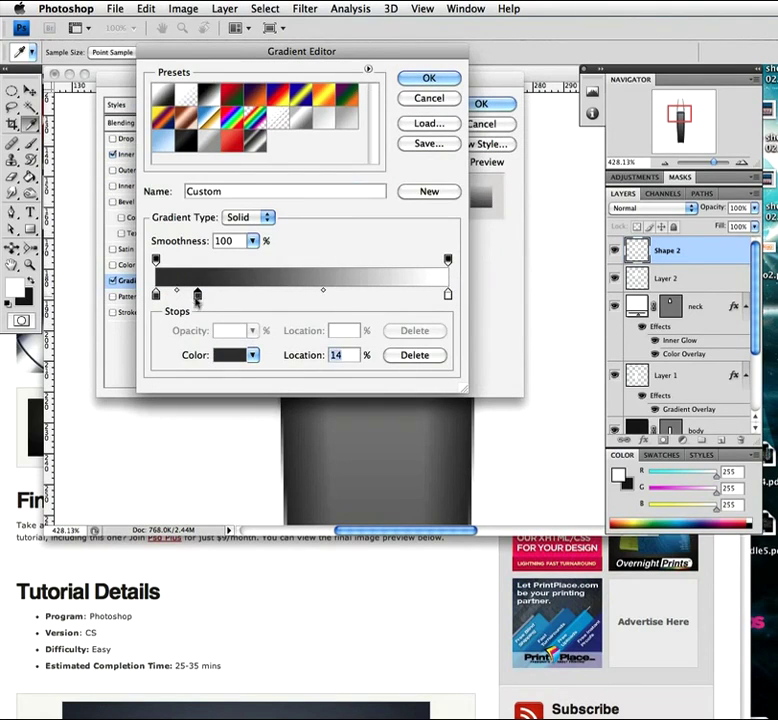
pyautogui.doubleClick(196, 296)
pyautogui.doubleClick(400, 307)
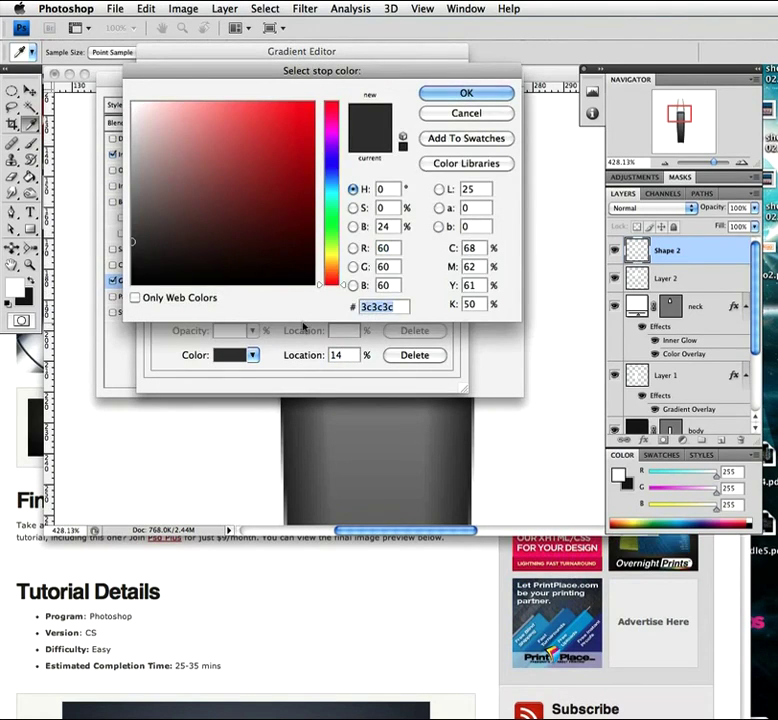
pyautogui.write('6f6f6f')
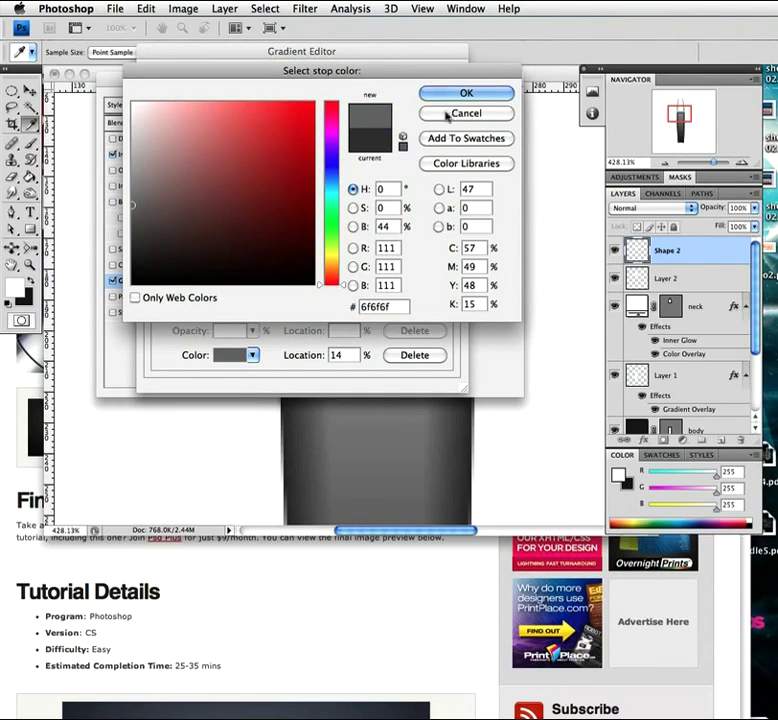
pyautogui.click(455, 96)
pyautogui.click(300, 296)
pyautogui.moveTo(300, 296); pyautogui.dragTo(296, 299)
pyautogui.doubleClick(295, 296)
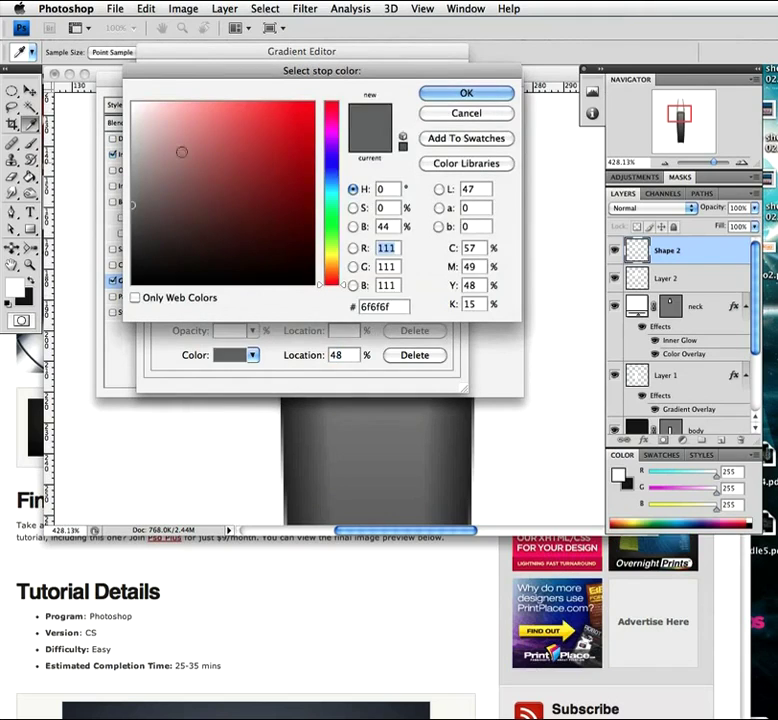
pyautogui.click(132, 103)
pyautogui.click(466, 96)
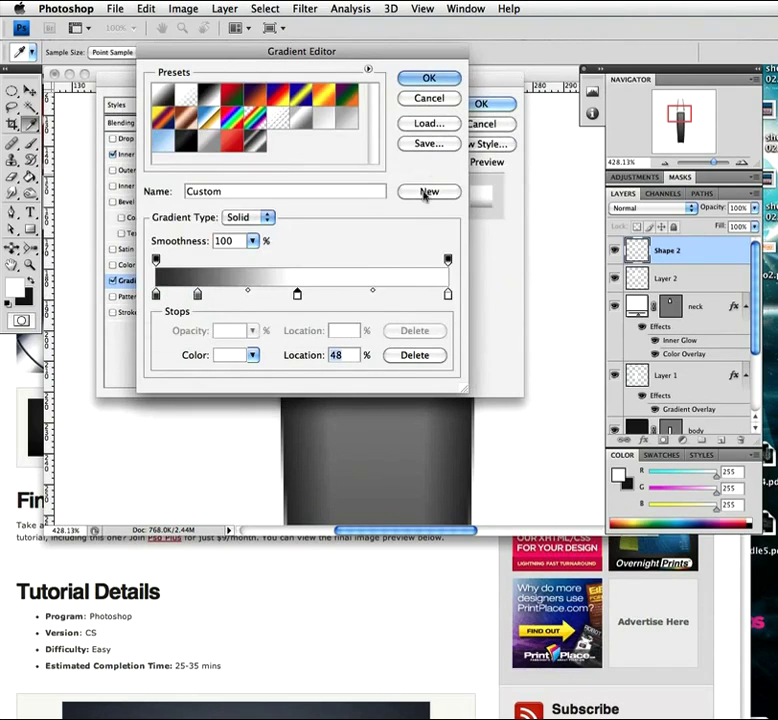
# - Add a light grey b0b0b0 stop at 72% and a grey 7b7b7b stop at 85%
pyautogui.click(363, 296)
pyautogui.moveTo(365, 299); pyautogui.dragTo(368, 299)
pyautogui.doubleClick(368, 297)
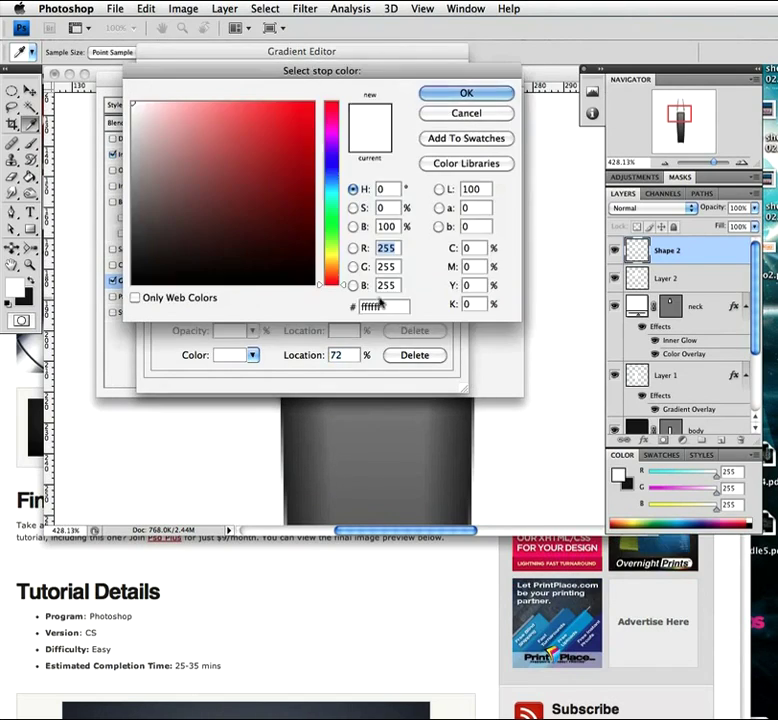
pyautogui.doubleClick(388, 307)
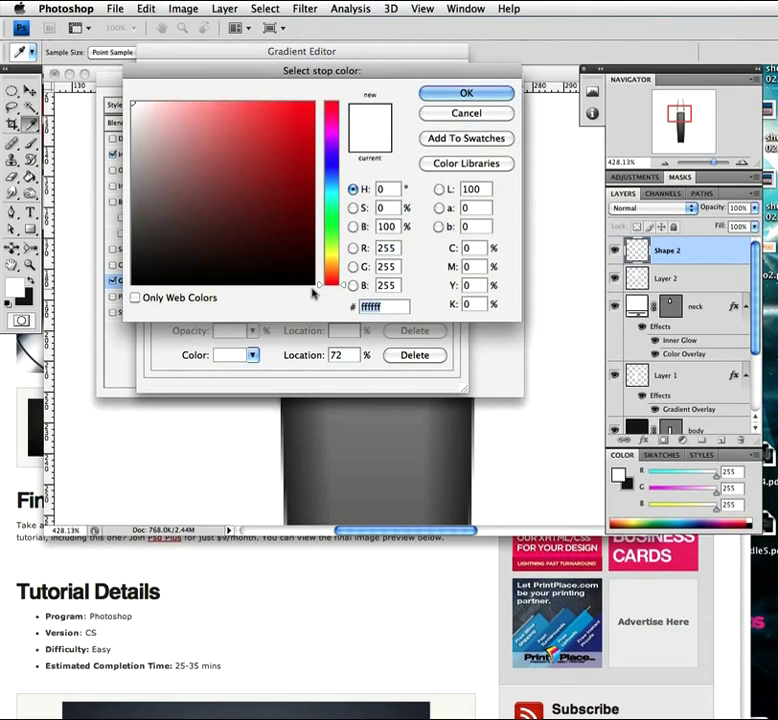
pyautogui.write('b0b0b0')
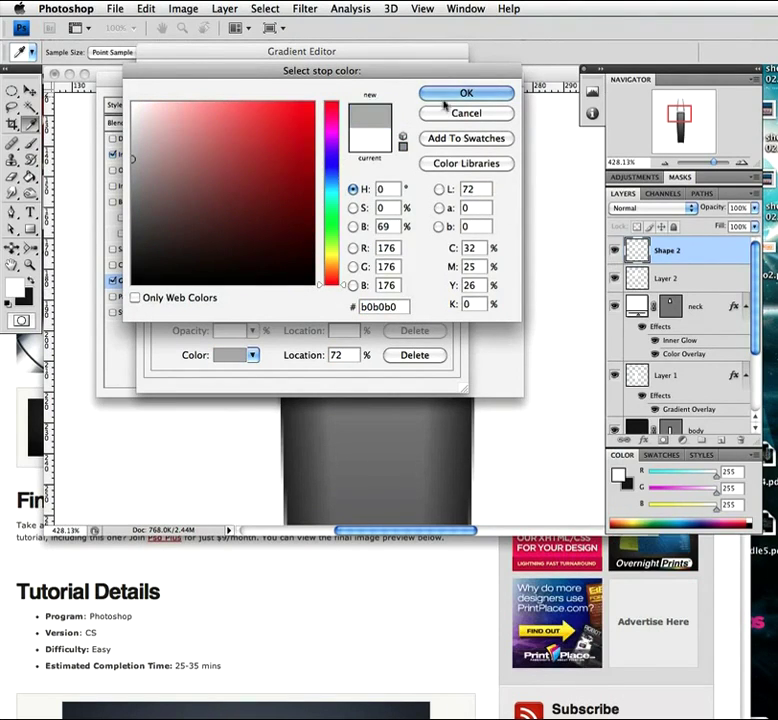
pyautogui.click(456, 96)
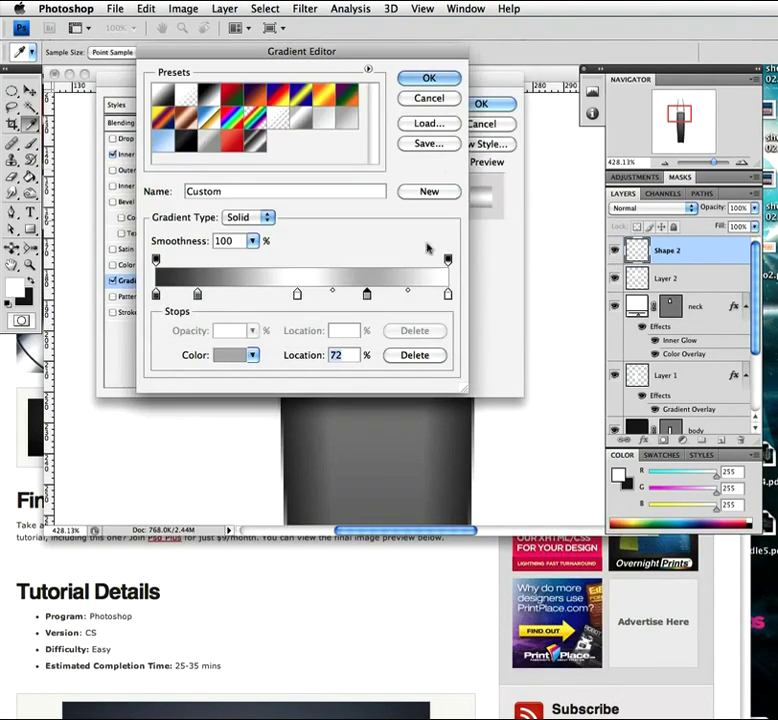
pyautogui.click(405, 298)
pyautogui.doubleClick(405, 298)
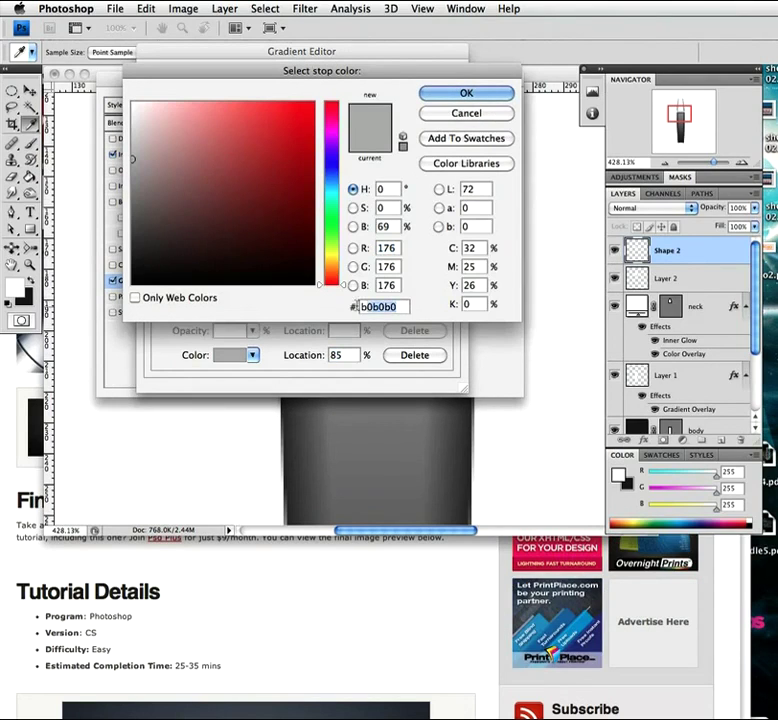
pyautogui.write('7b7b7b')
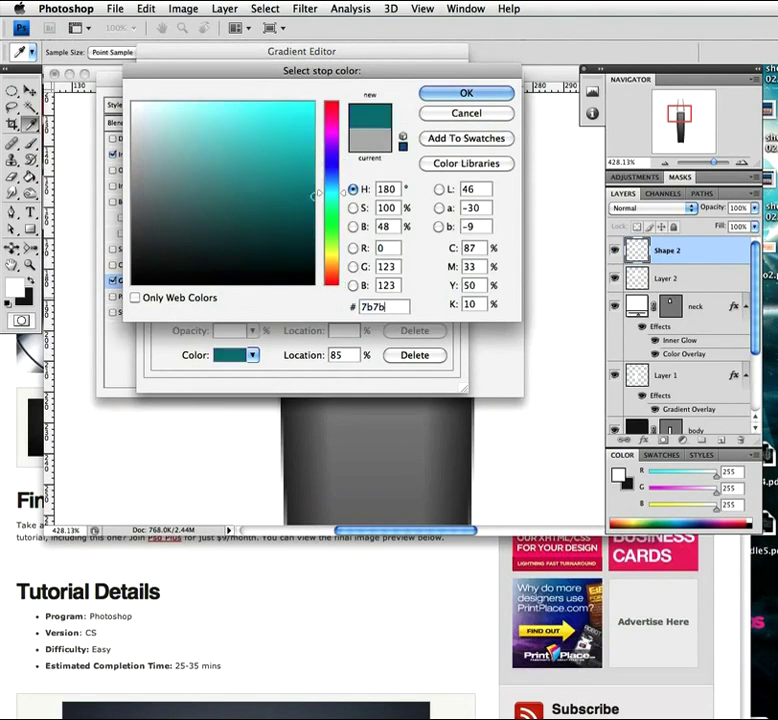
pyautogui.click(466, 93)
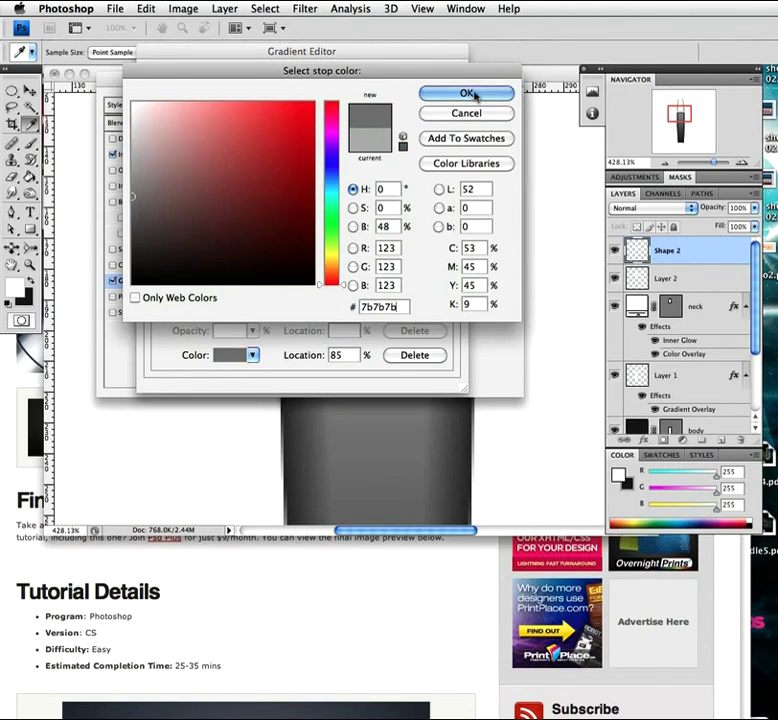
# - Set the right end stop at 100% to black 000000
pyautogui.click(447, 295)
pyautogui.doubleClick(447, 295)
pyautogui.write('000000')
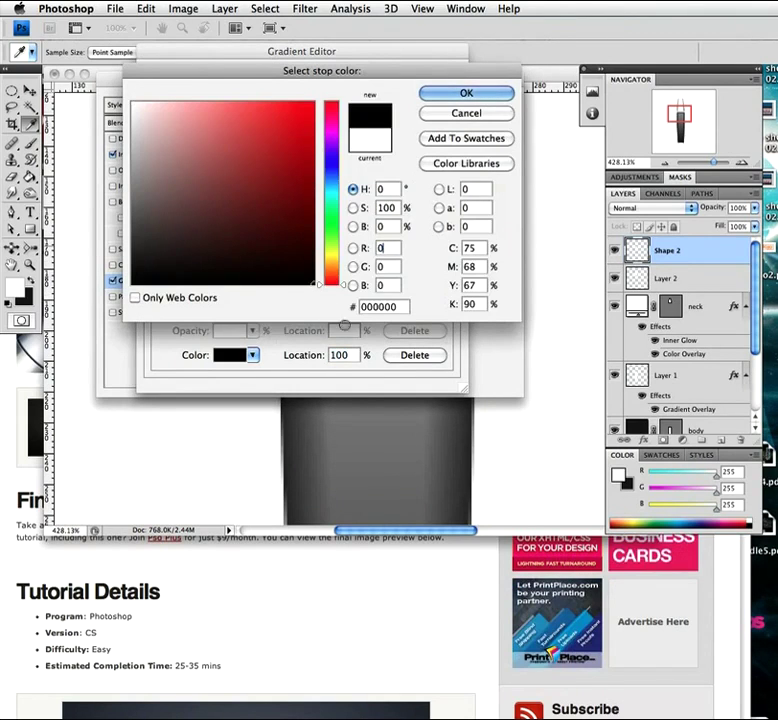
pyautogui.click(458, 93)
pyautogui.moveTo(337, 51); pyautogui.dragTo(322, 194)
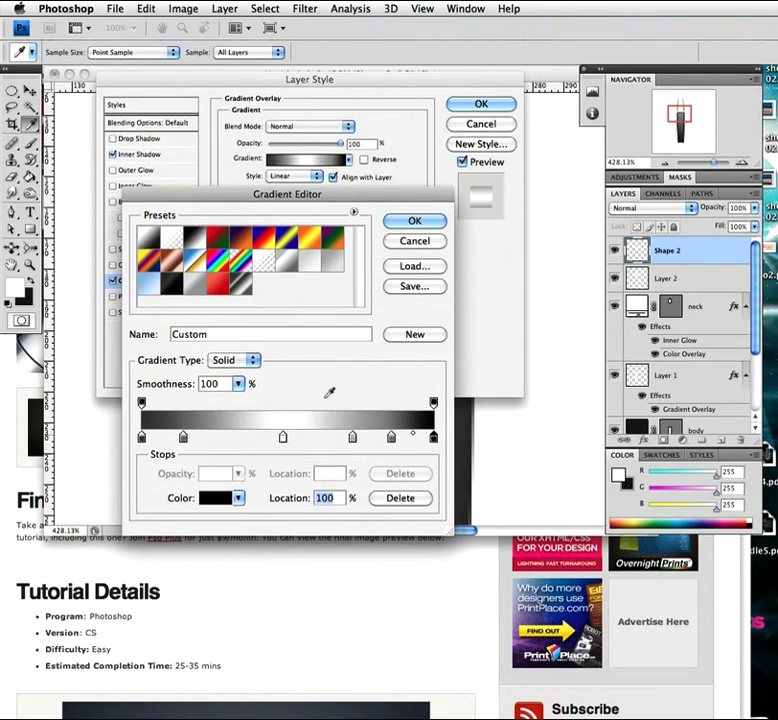
# - Accept the metallic gradient and set the overlay to Angle 0° and Scale 114%
pyautogui.click(408, 224)
pyautogui.moveTo(358, 80); pyautogui.dragTo(360, 168)
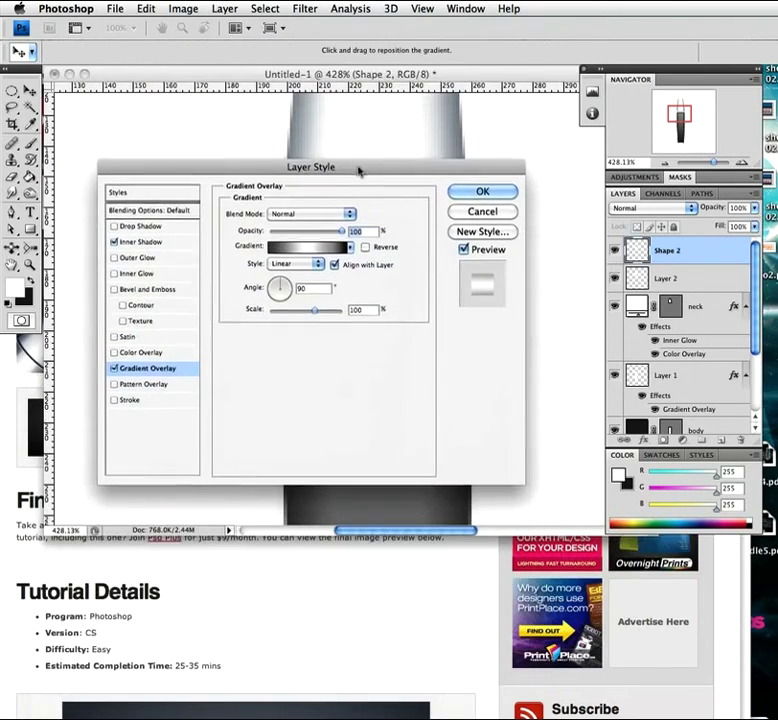
pyautogui.click(289, 288)
pyautogui.moveTo(313, 311); pyautogui.dragTo(308, 313)
pyautogui.write('5')
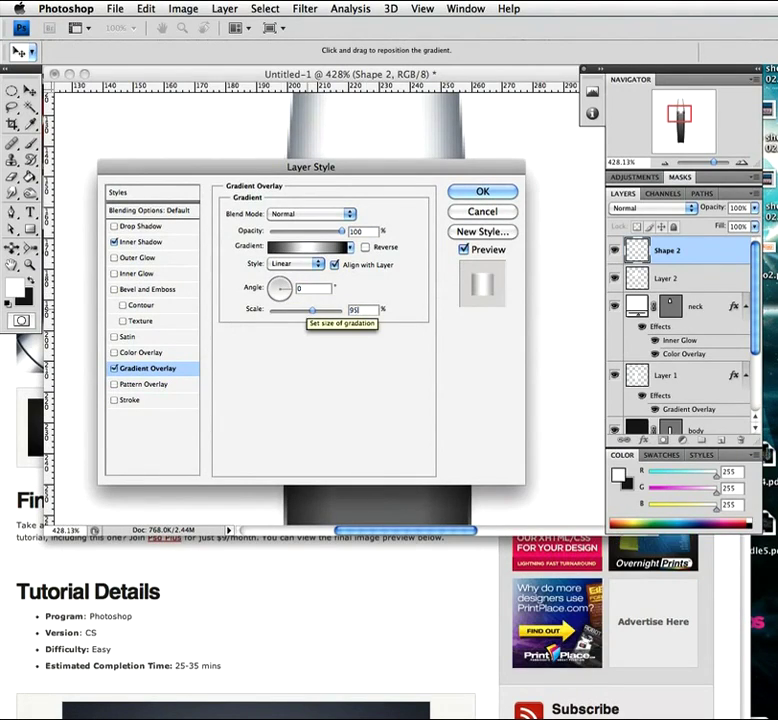
pyautogui.moveTo(373, 168); pyautogui.dragTo(347, 330)
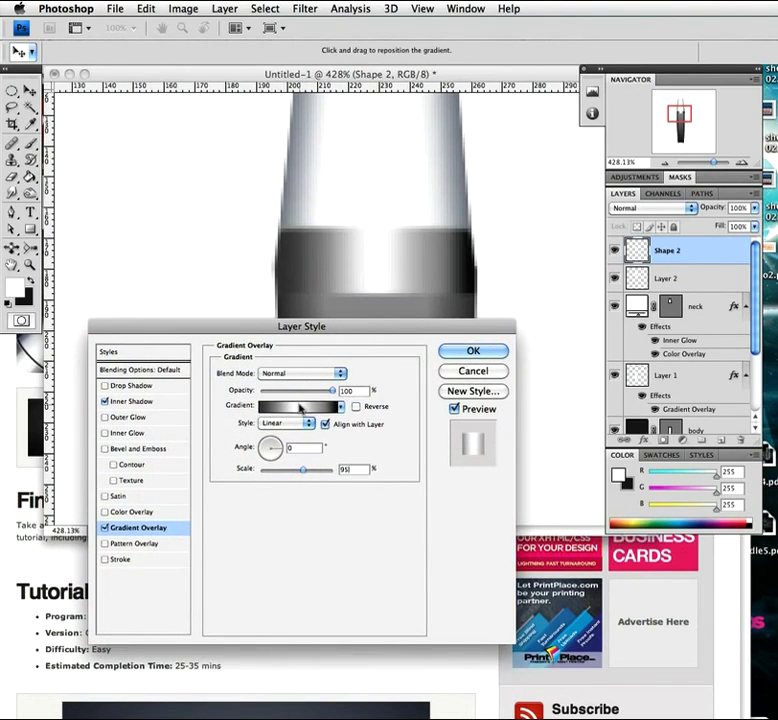
pyautogui.moveTo(305, 472)
pyautogui.mouseDown()
pyautogui.moveTo(316, 472)
pyautogui.moveTo(314, 483)
pyautogui.mouseUp()
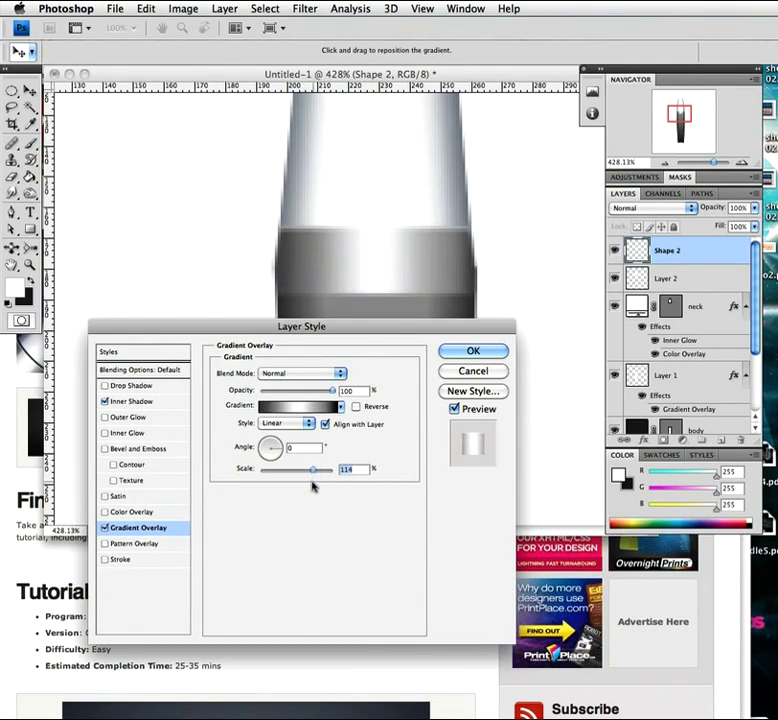
# - Shift the white highlight stop right from 42% to about 54%
pyautogui.click(291, 407)
pyautogui.click(265, 438)
pyautogui.moveTo(283, 440); pyautogui.dragTo(291, 440)
pyautogui.moveTo(268, 200); pyautogui.dragTo(629, 98)
pyautogui.moveTo(616, 342); pyautogui.dragTo(683, 348)
# - Move the right-hand stops to 75% and 87%, and nudge the black stop to 96%
pyautogui.click(717, 343)
pyautogui.moveTo(589, 342)
pyautogui.mouseDown()
pyautogui.moveTo(582, 346)
pyautogui.moveTo(590, 344)
pyautogui.mouseUp()
pyautogui.moveTo(553, 100); pyautogui.dragTo(230, 290)
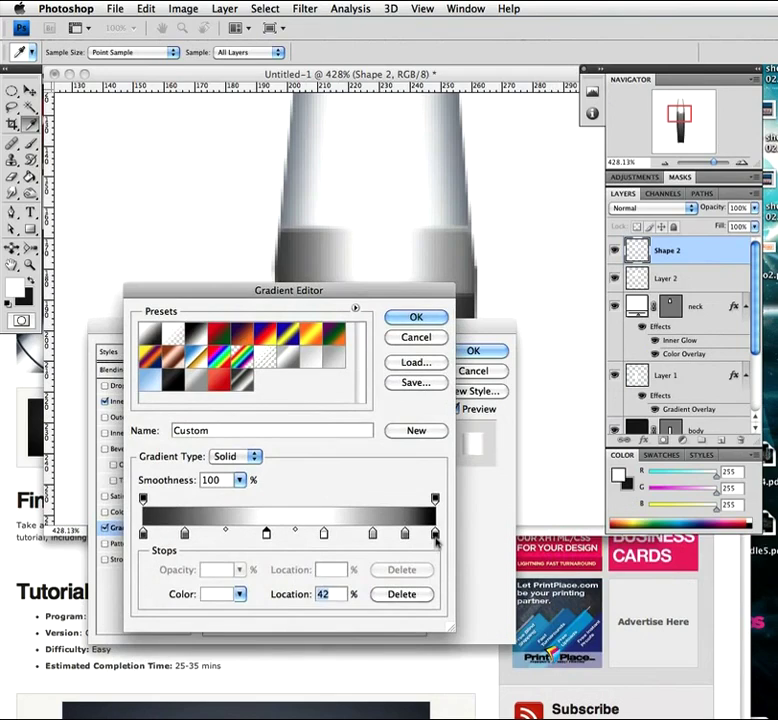
pyautogui.click(433, 533)
pyautogui.moveTo(405, 533)
pyautogui.mouseDown()
pyautogui.moveTo(367, 543)
pyautogui.moveTo(393, 537)
pyautogui.mouseUp()
pyautogui.click(431, 536)
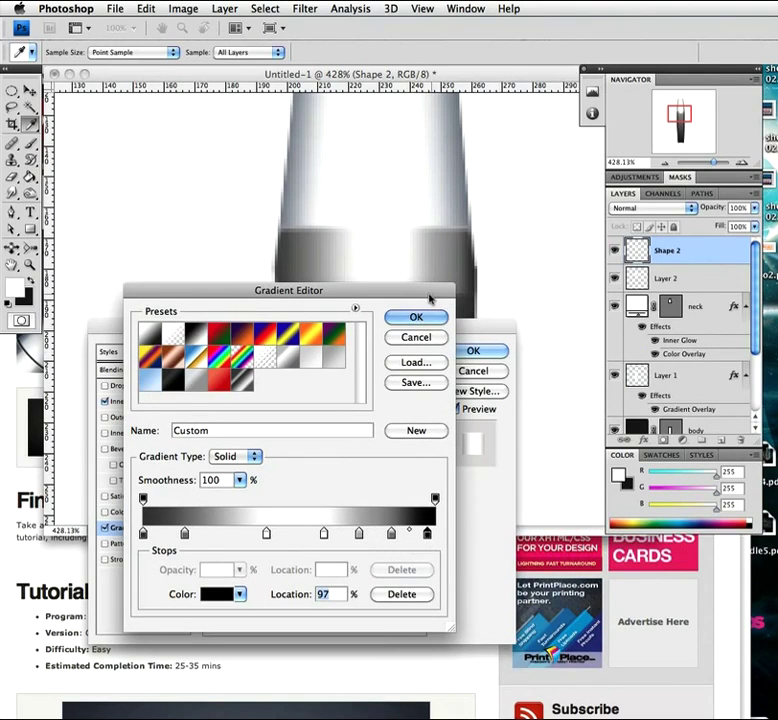
pyautogui.moveTo(427, 534); pyautogui.dragTo(424, 537)
# - Remove the middle colour stop and add a new stop at 44%
pyautogui.moveTo(288, 290); pyautogui.dragTo(375, 56)
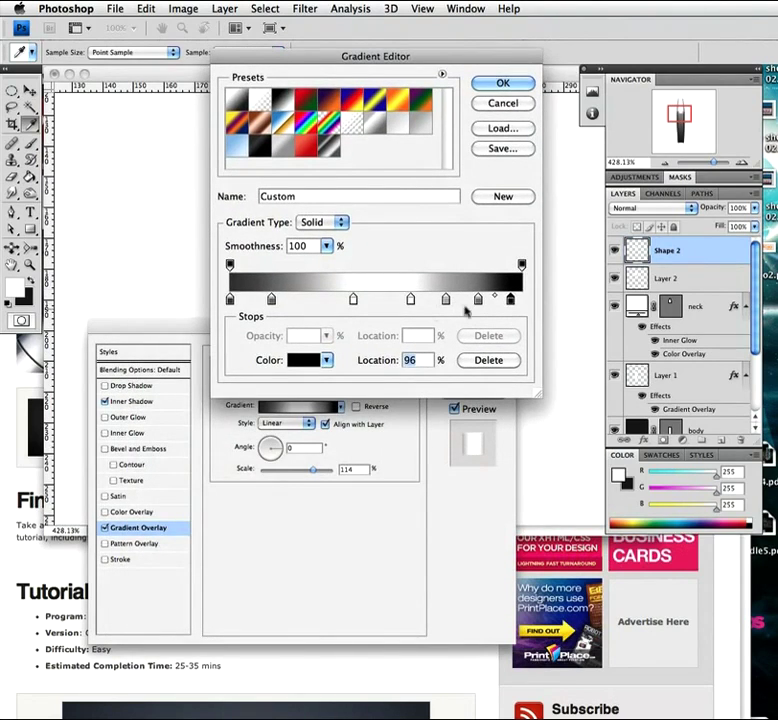
pyautogui.moveTo(356, 299); pyautogui.dragTo(347, 321)
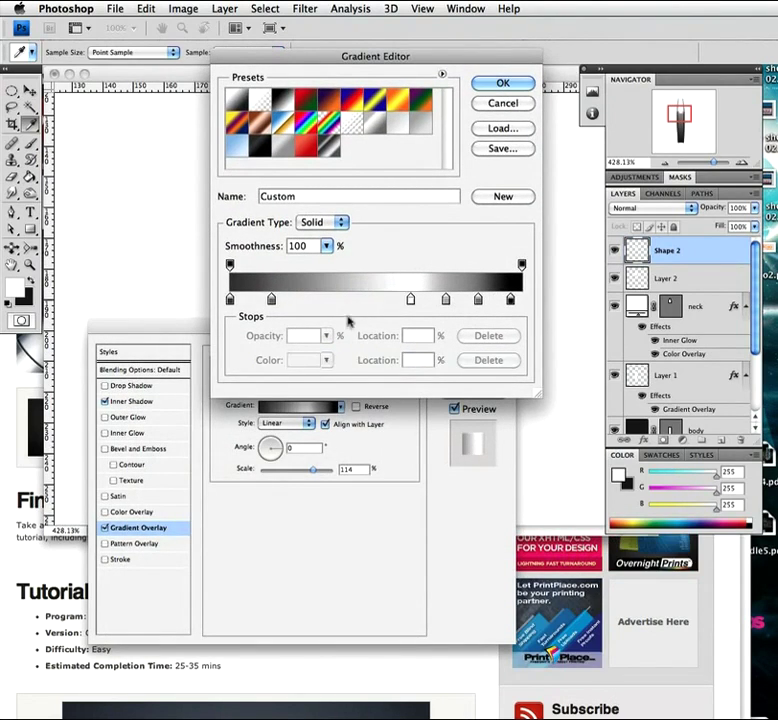
pyautogui.moveTo(390, 56); pyautogui.dragTo(143, 122)
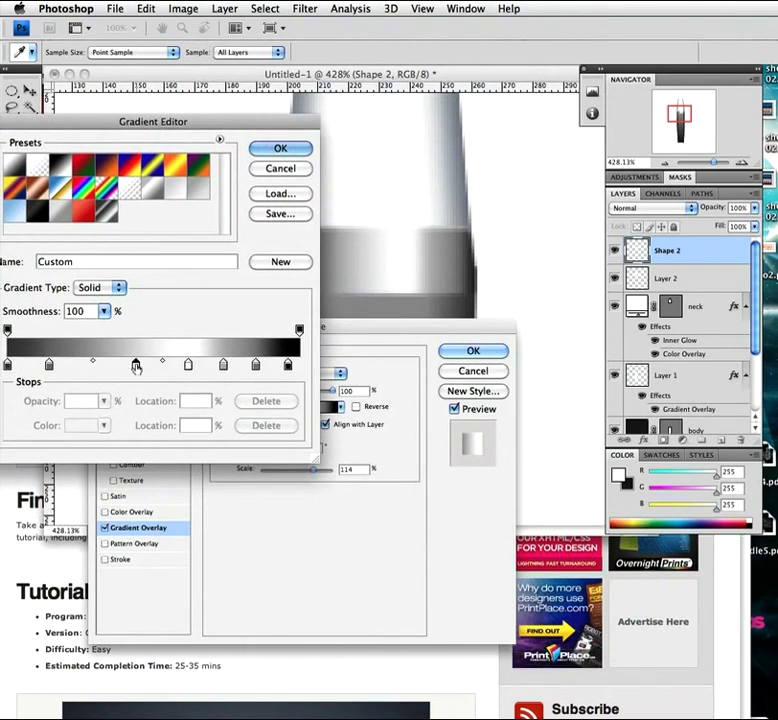
pyautogui.click(135, 366)
pyautogui.moveTo(218, 126); pyautogui.dragTo(187, 206)
# - Accept the gradient, position it across the ring band, and apply Inner Shadow and Gradient Overlay
pyautogui.click(304, 229)
pyautogui.moveTo(307, 330); pyautogui.dragTo(162, 103)
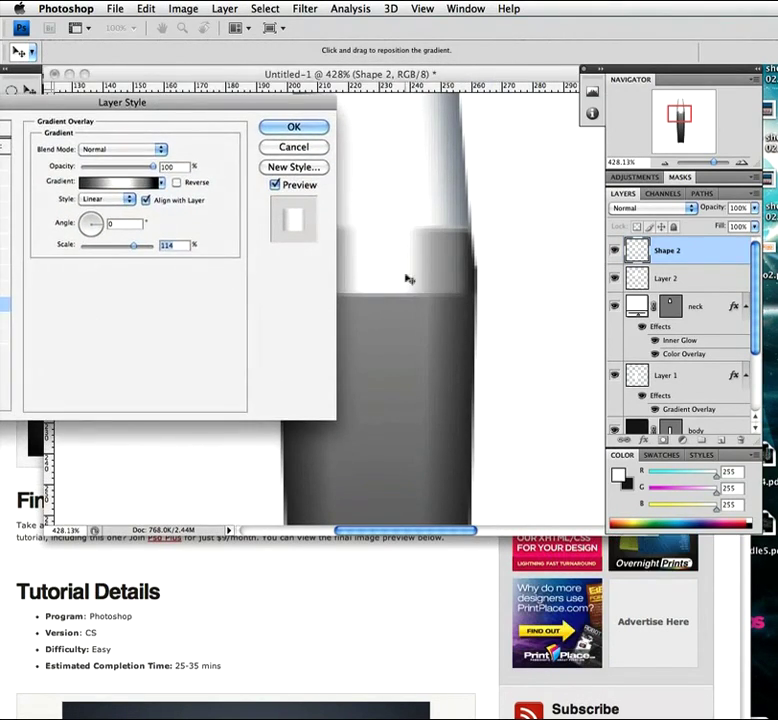
pyautogui.moveTo(416, 268)
pyautogui.mouseDown()
pyautogui.moveTo(394, 269)
pyautogui.moveTo(420, 271)
pyautogui.mouseUp()
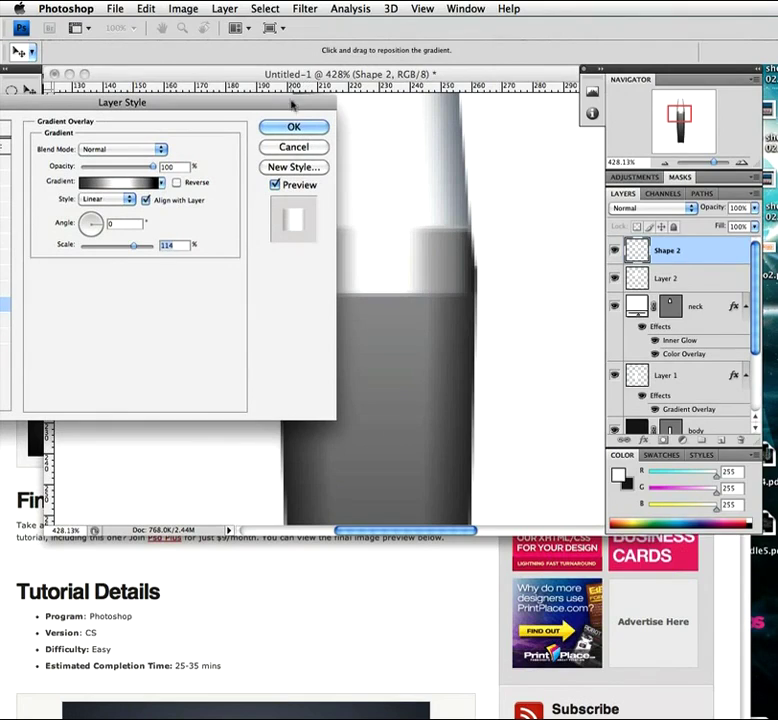
pyautogui.click(291, 129)
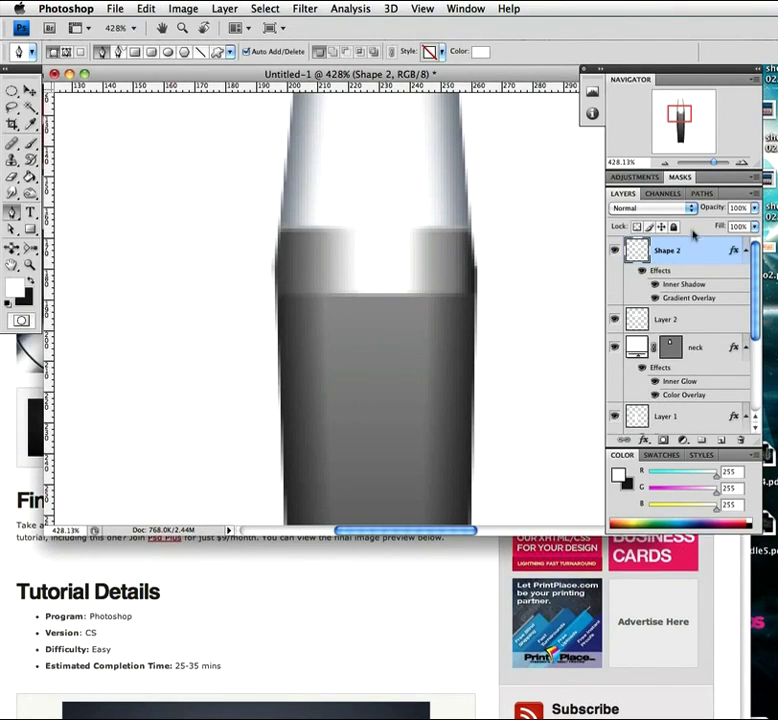
# - Zoom out to view the whole pen at 100% and enlarge the document window
pyautogui.moveTo(714, 207); pyautogui.dragTo(715, 209)
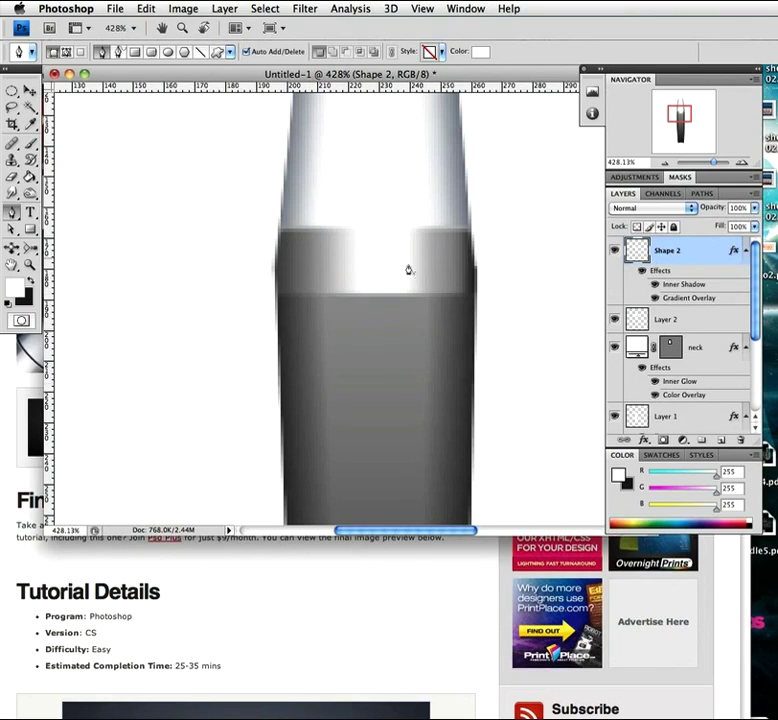
pyautogui.press('z')
pyautogui.keyDown('alt'); pyautogui.click(362, 263); pyautogui.keyUp('alt')
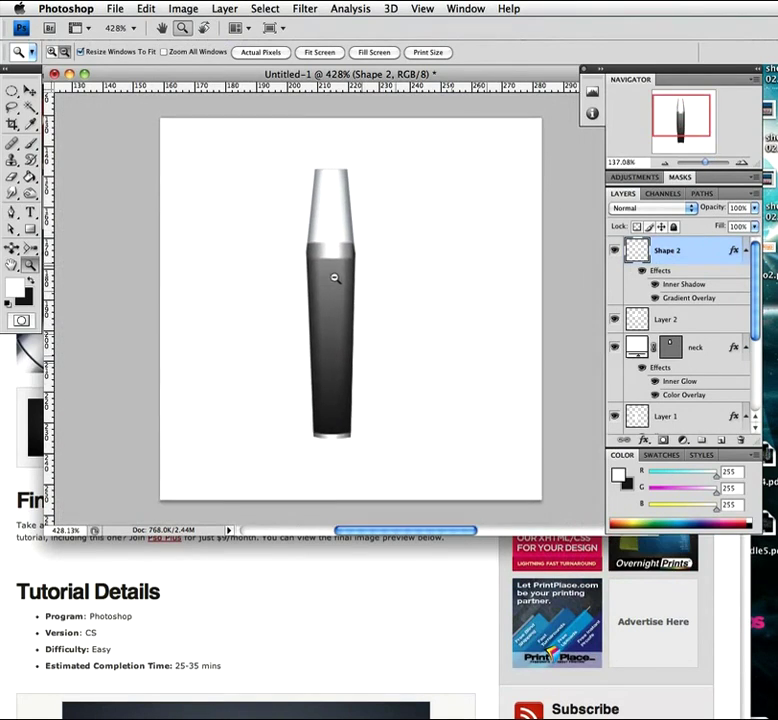
pyautogui.press('p')
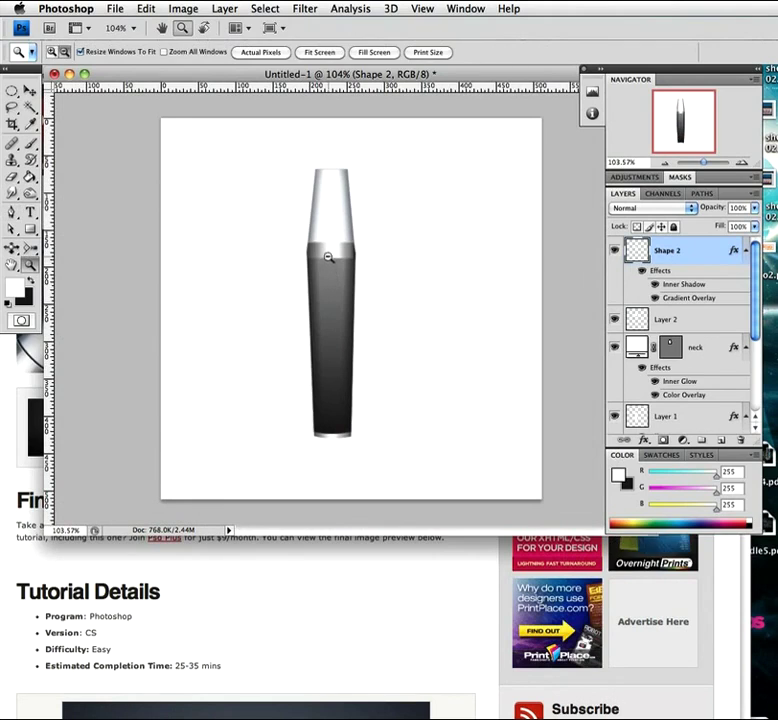
pyautogui.keyDown('alt'); pyautogui.click(330, 264); pyautogui.keyUp('alt')
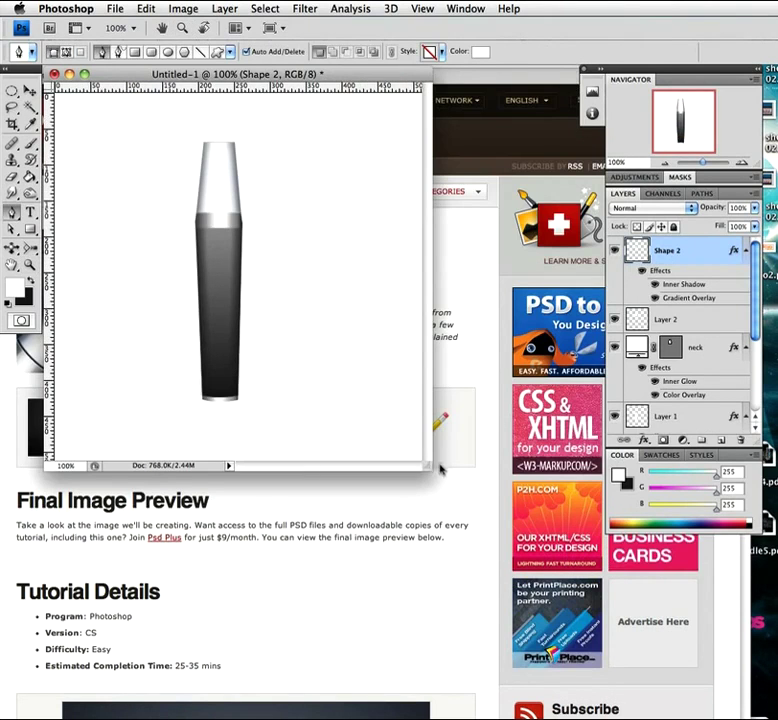
pyautogui.moveTo(427, 466); pyautogui.dragTo(620, 490)
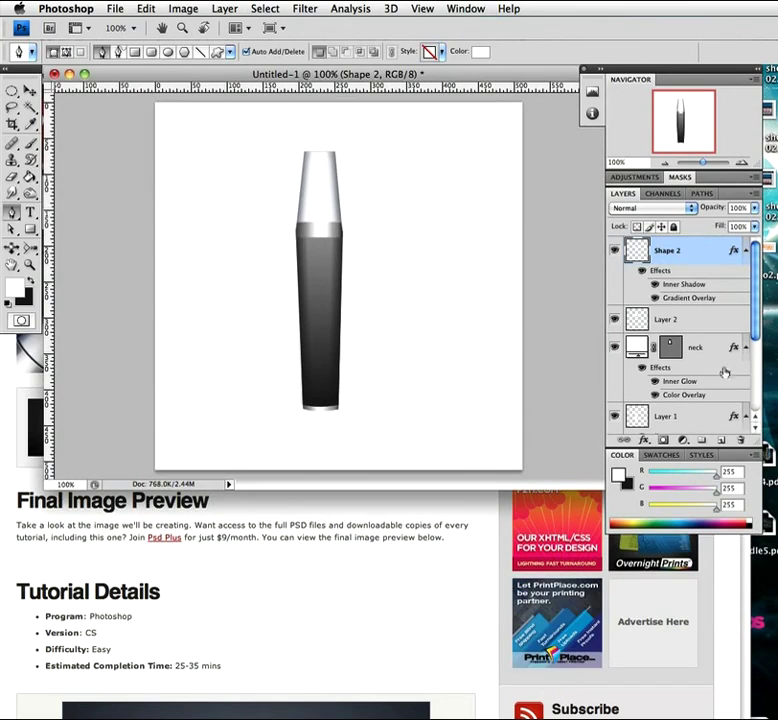
# - Add a new layer named shadow and place it beneath the band layer
pyautogui.click(719, 441)
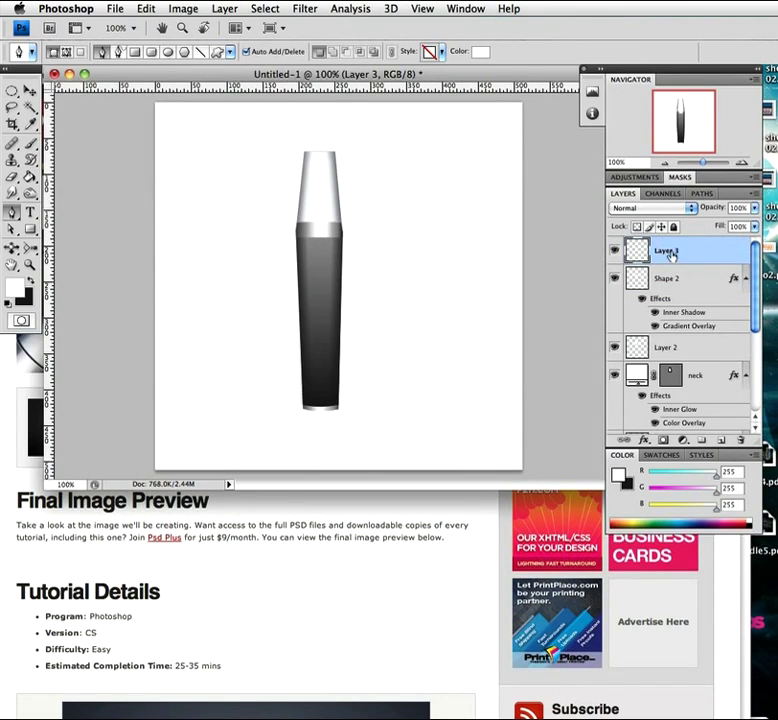
pyautogui.doubleClick(667, 252)
pyautogui.write('shadow')
pyautogui.press('Return')
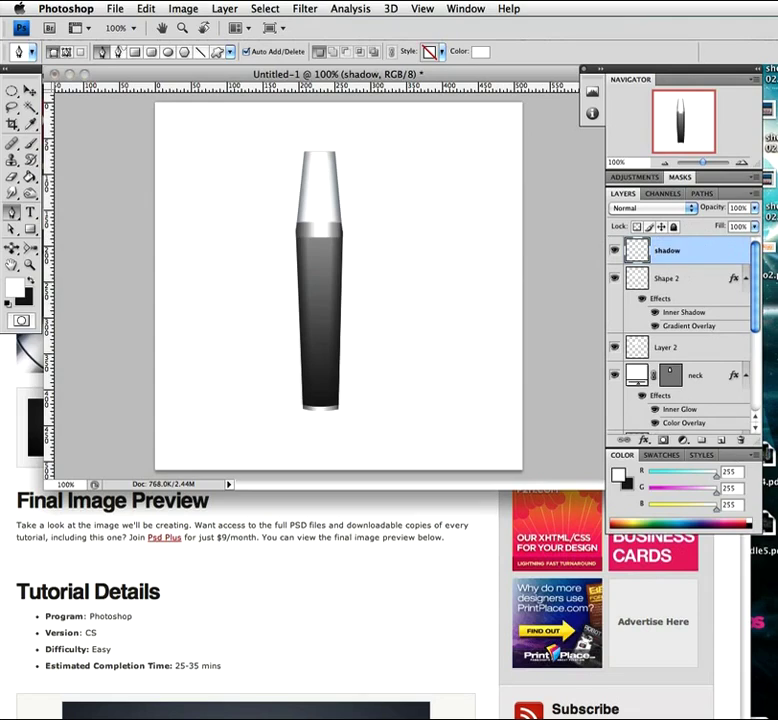
pyautogui.moveTo(703, 266); pyautogui.dragTo(692, 318)
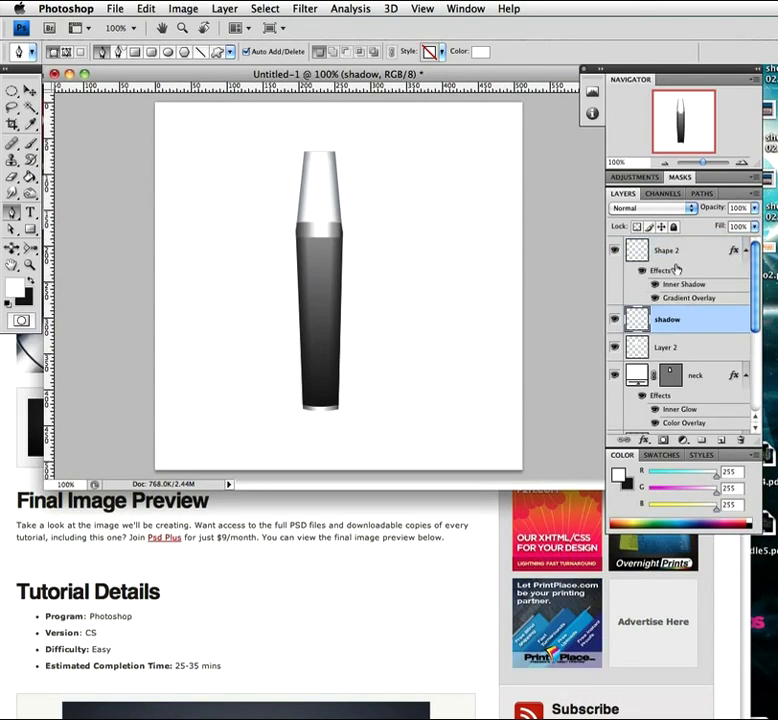
# - Rename the band layer to strip, load its outline as a selection, and activate shadow
pyautogui.doubleClick(669, 253)
pyautogui.write('str')
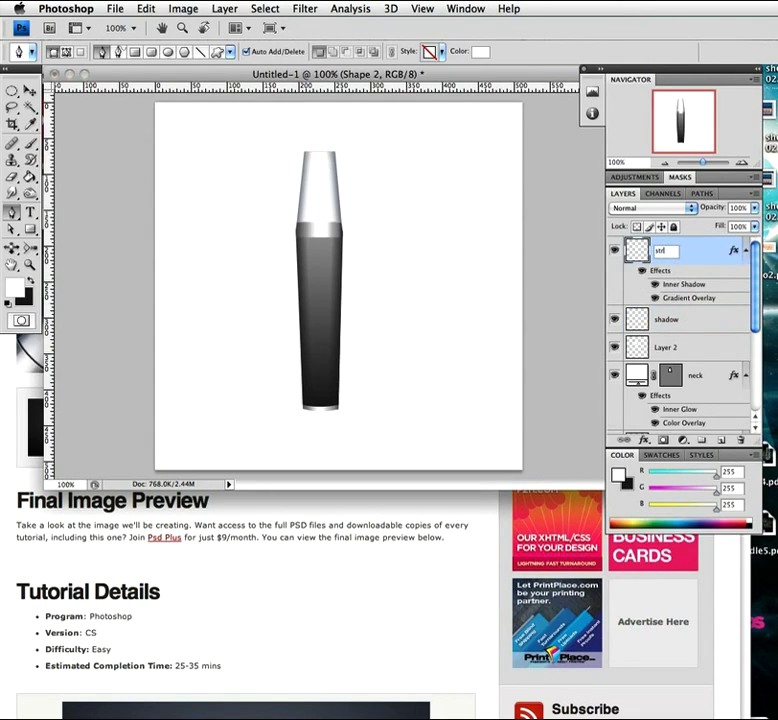
pyautogui.write('ip')
pyautogui.press('Return')
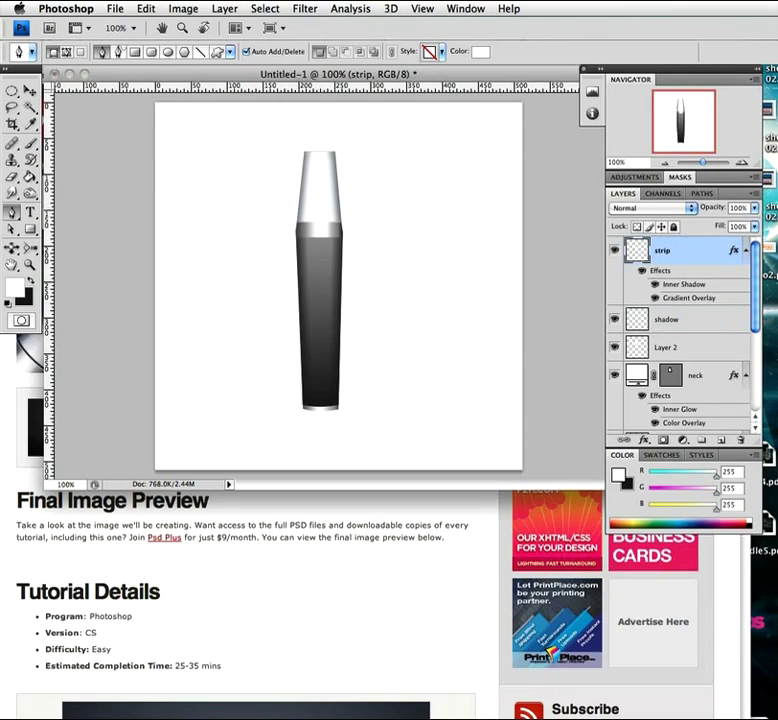
pyautogui.keyDown('super'); pyautogui.click(632, 255); pyautogui.keyUp('super')
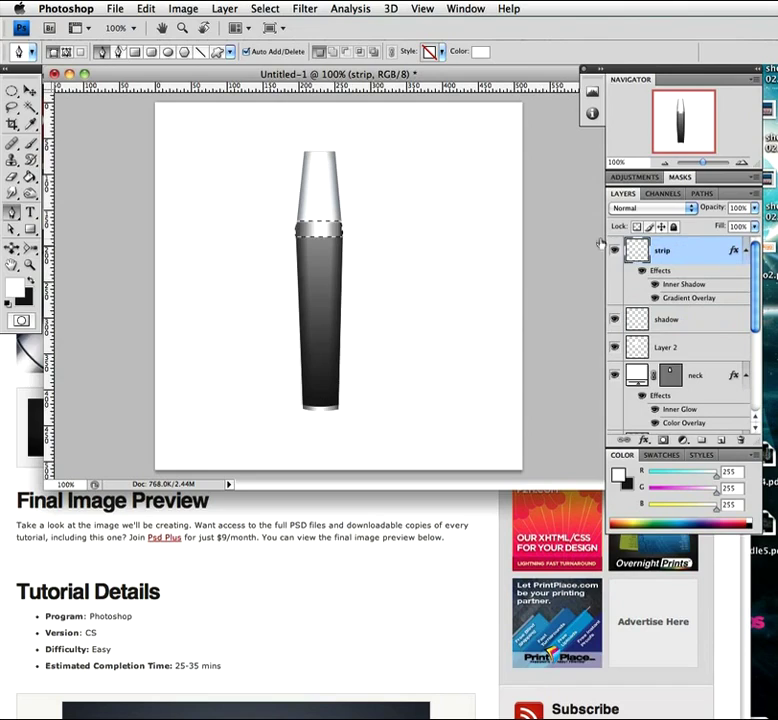
pyautogui.click(658, 322)
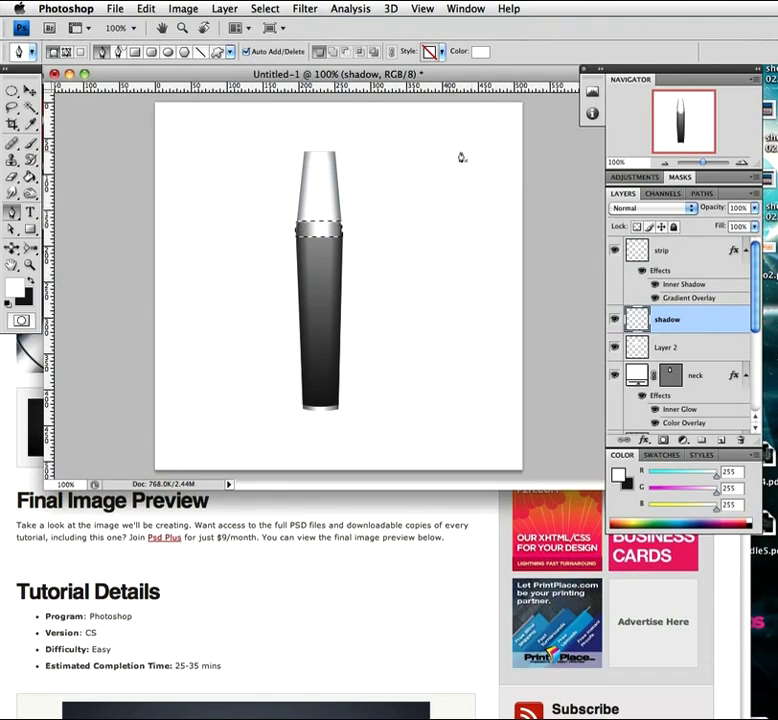
pyautogui.click(265, 8)
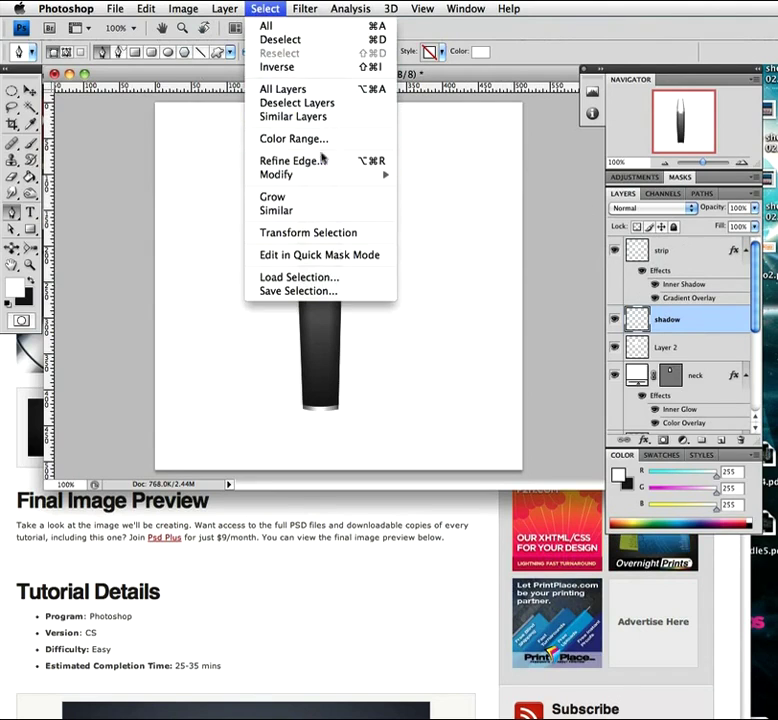
# - Expand the band selection by 2 pixels and fill it with dark grey using Paint Bucket
pyautogui.moveTo(322, 178)
pyautogui.click(434, 203)
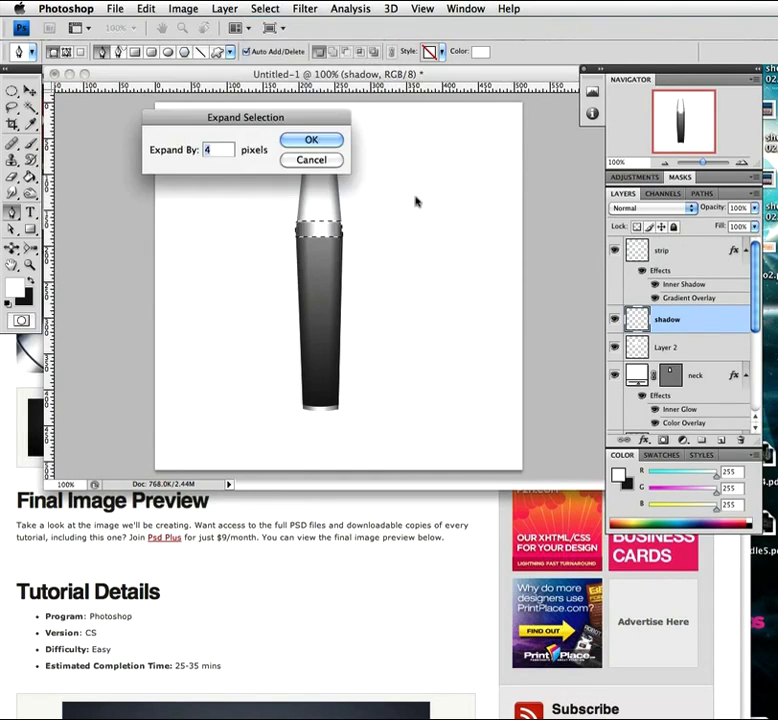
pyautogui.write('2')
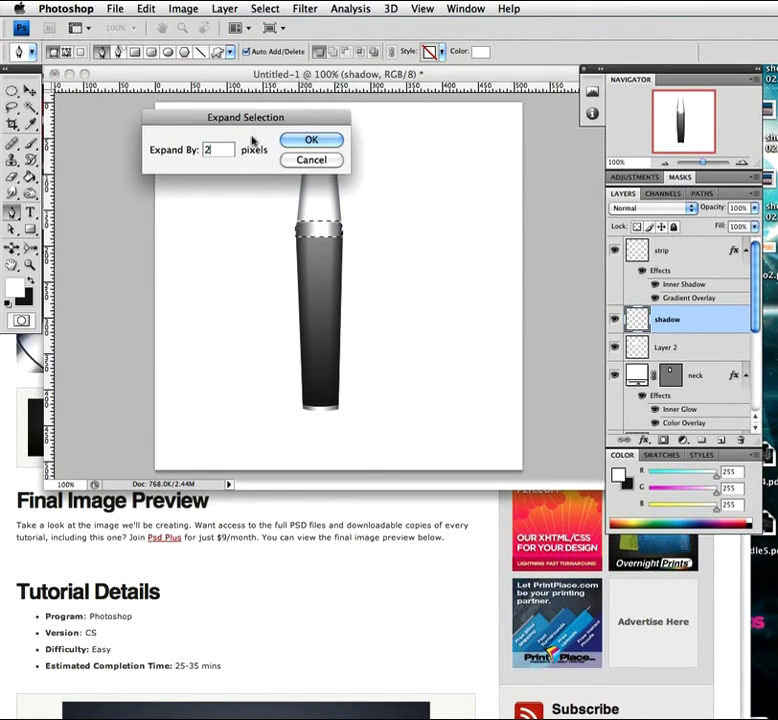
pyautogui.click(309, 140)
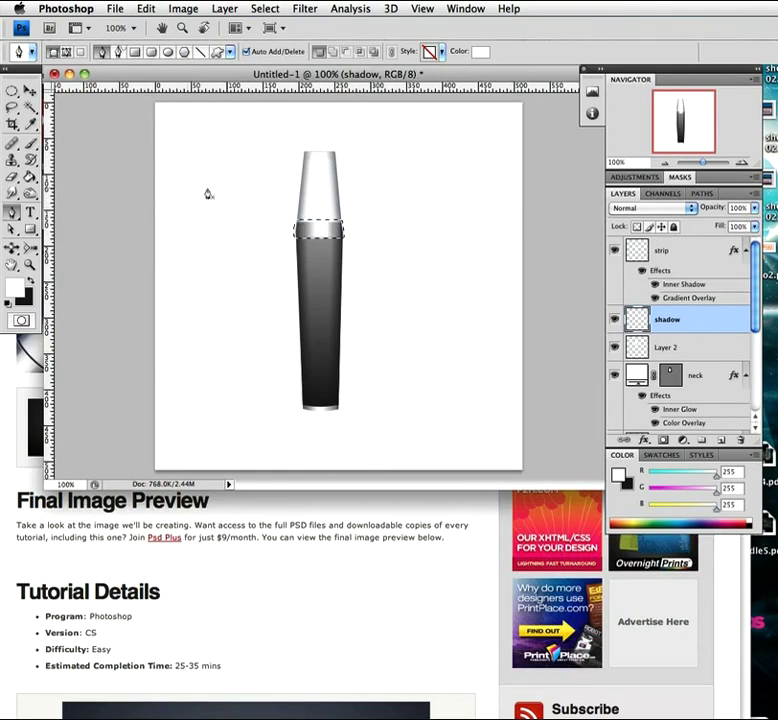
pyautogui.click(28, 282)
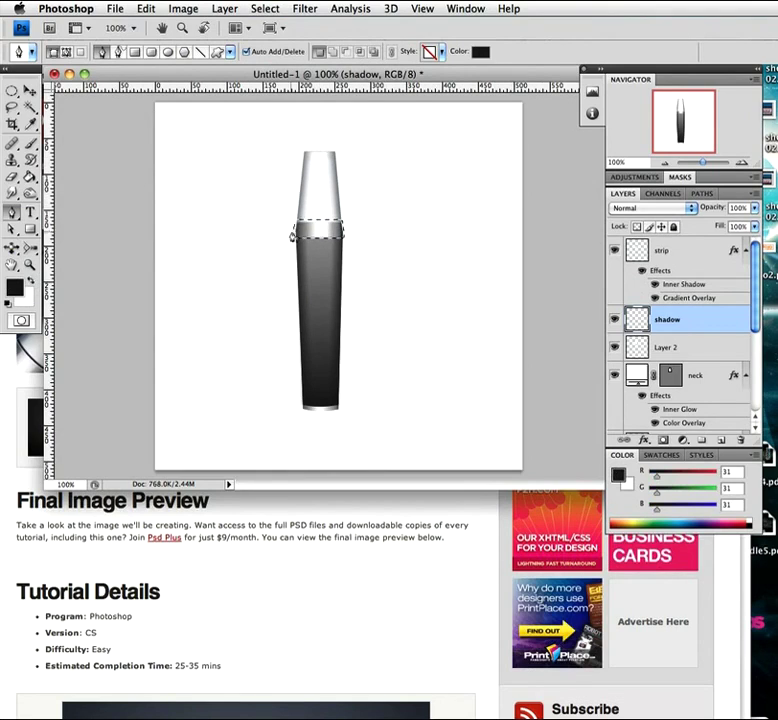
pyautogui.press('g')
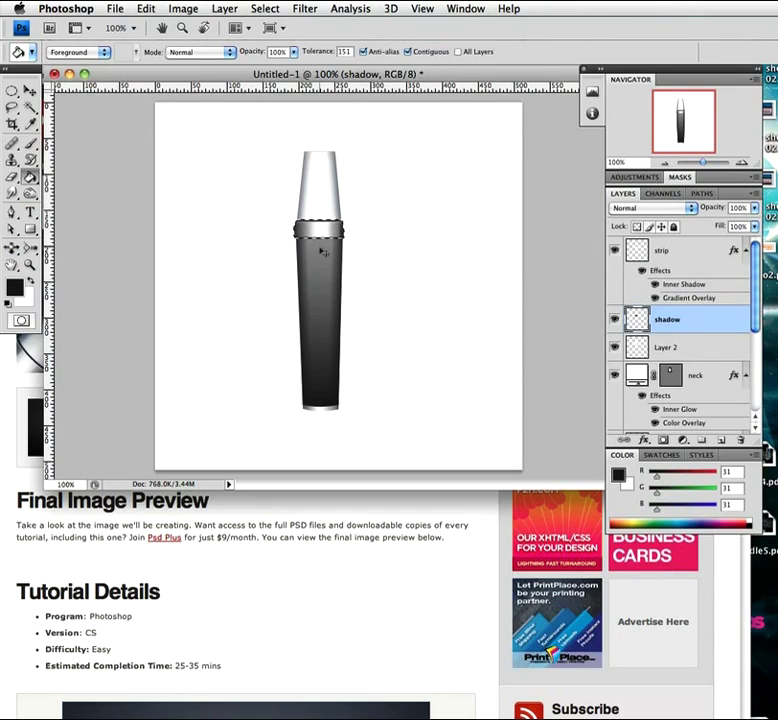
pyautogui.click(319, 244)
# - Apply a 0.5-pixel Gaussian Blur to the shadow layer
pyautogui.click(305, 9)
pyautogui.moveTo(340, 162)
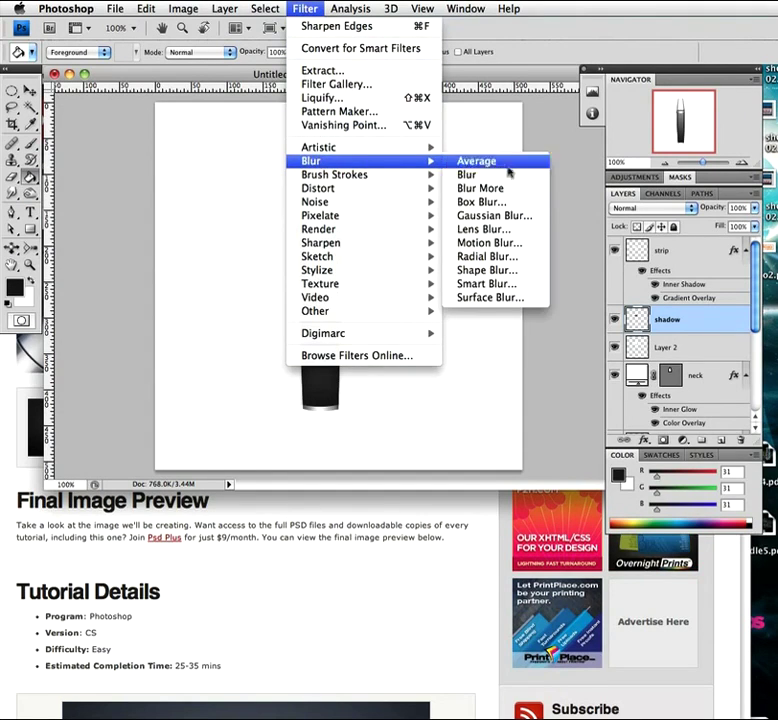
pyautogui.click(512, 216)
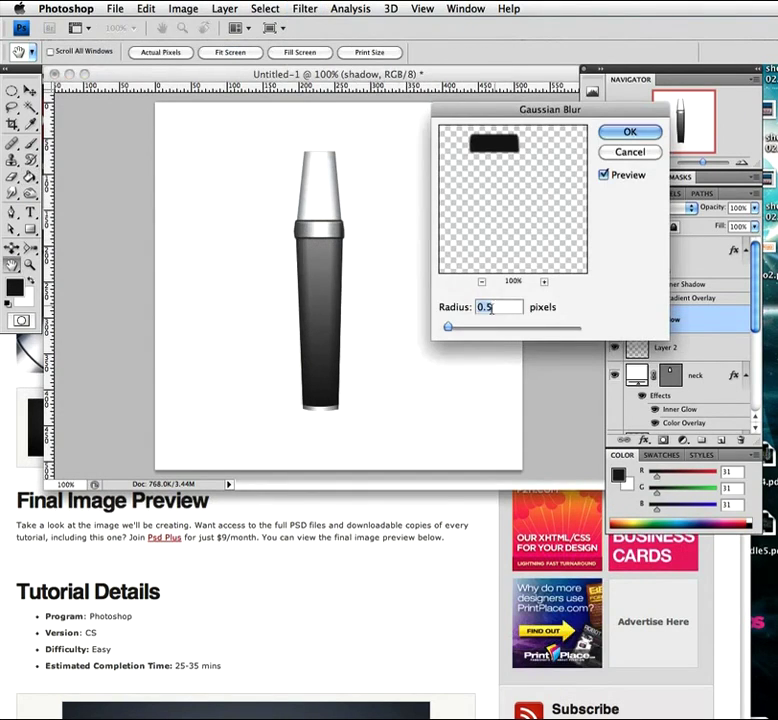
pyautogui.click(615, 133)
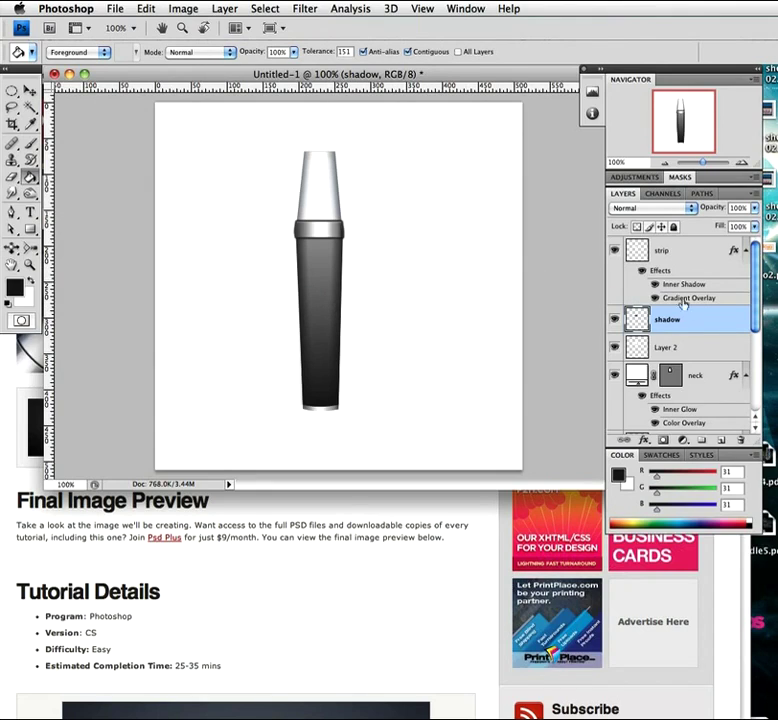
# - Select the pen body and neck together and contract the selection by 1 pixel
pyautogui.scroll(-3, 752, 321)
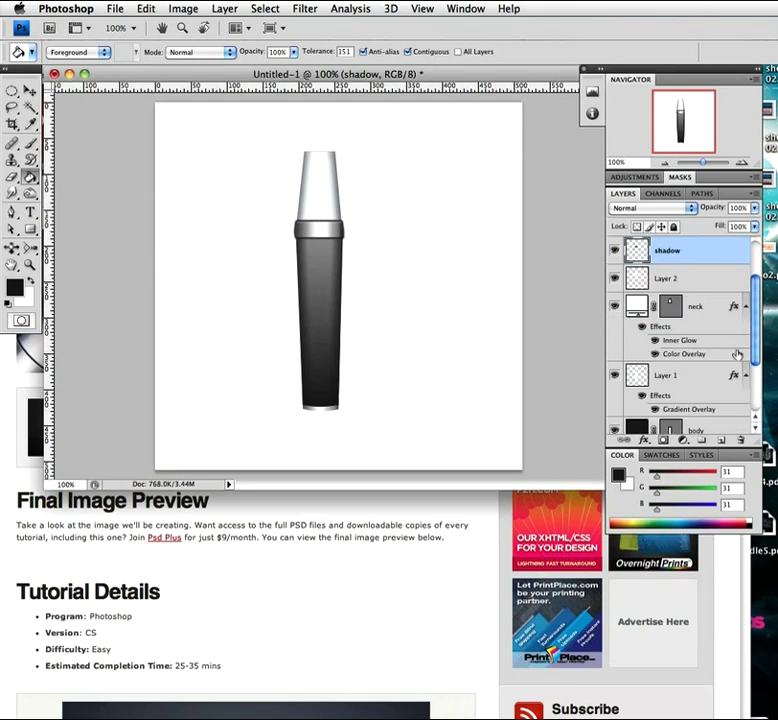
pyautogui.keyDown('super'); pyautogui.click(657, 428); pyautogui.keyUp('super')
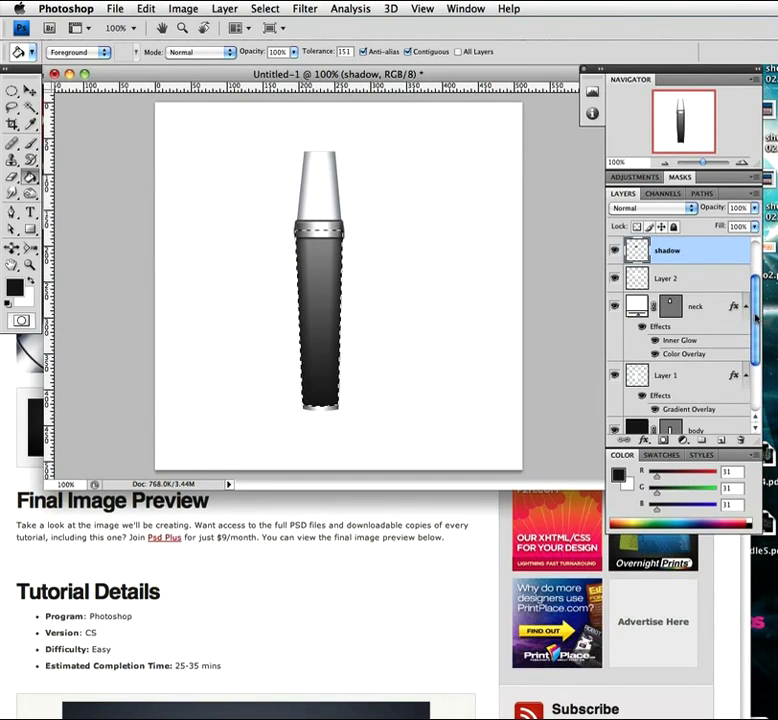
pyautogui.keyDown('ctrl'); pyautogui.keyDown('shift'); pyautogui.click(670, 311); pyautogui.keyUp('shift'); pyautogui.keyUp('ctrl')
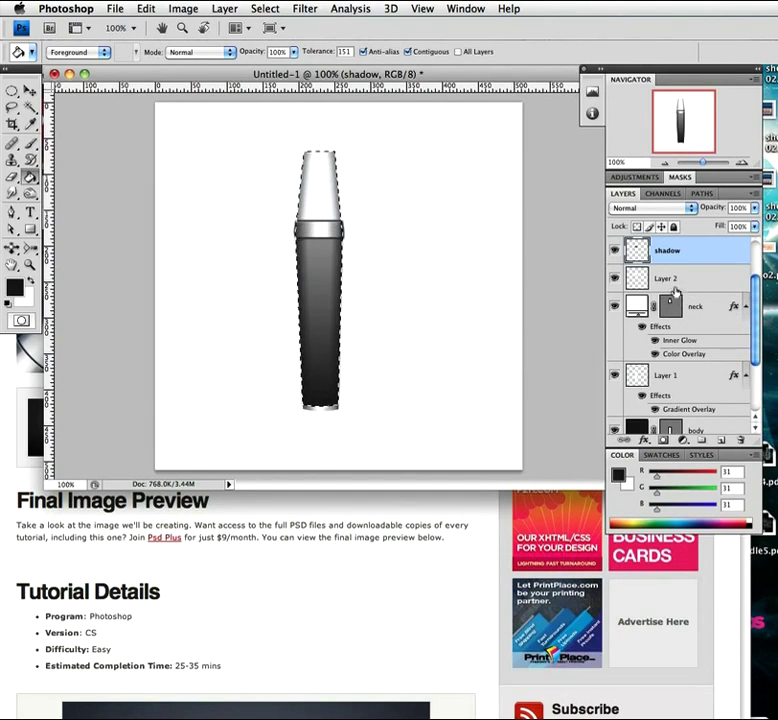
pyautogui.click(266, 8)
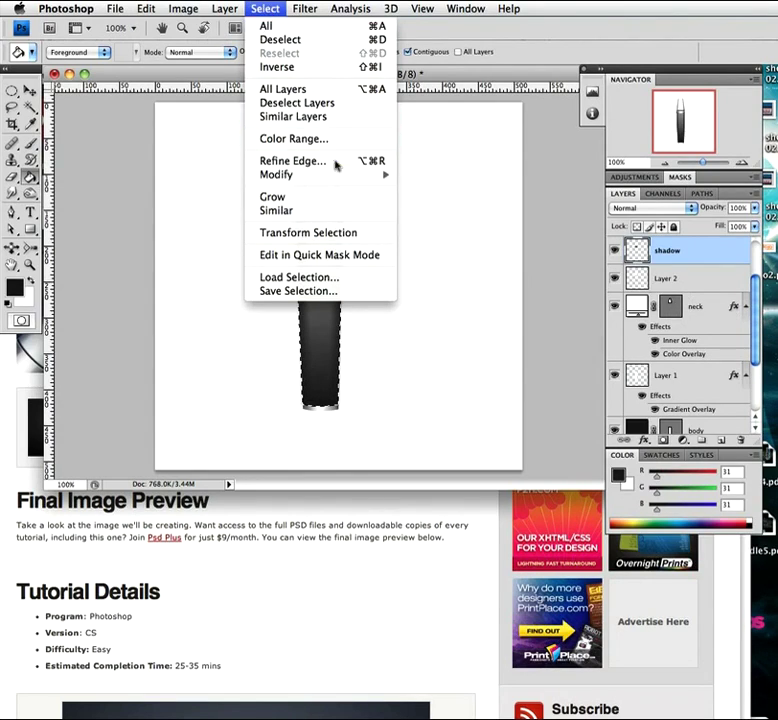
pyautogui.moveTo(338, 176)
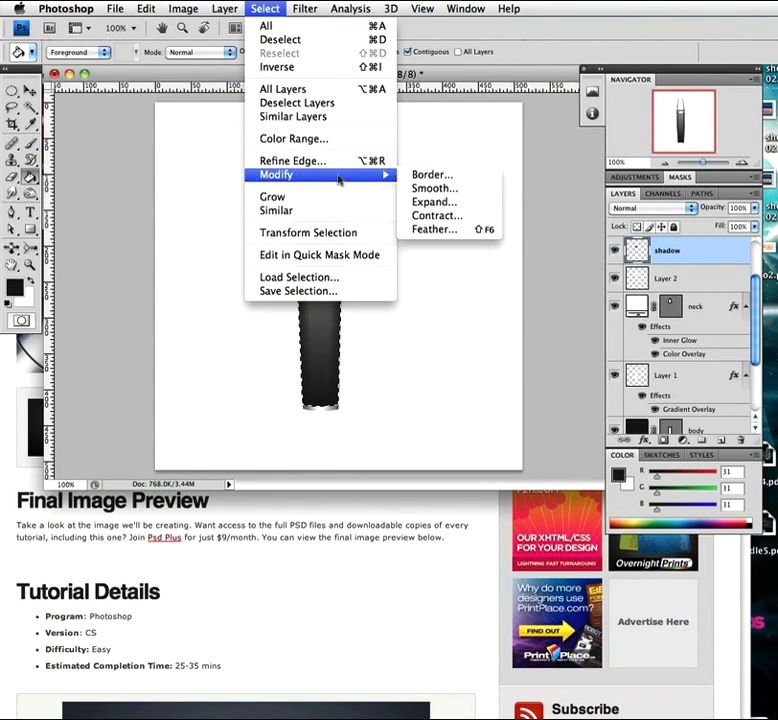
pyautogui.click(440, 222)
pyautogui.write('1')
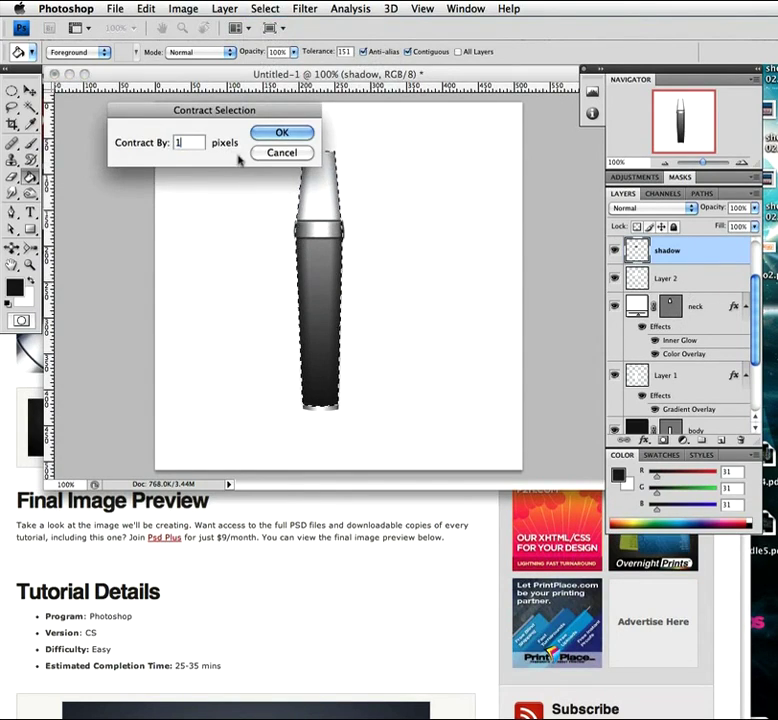
pyautogui.click(273, 133)
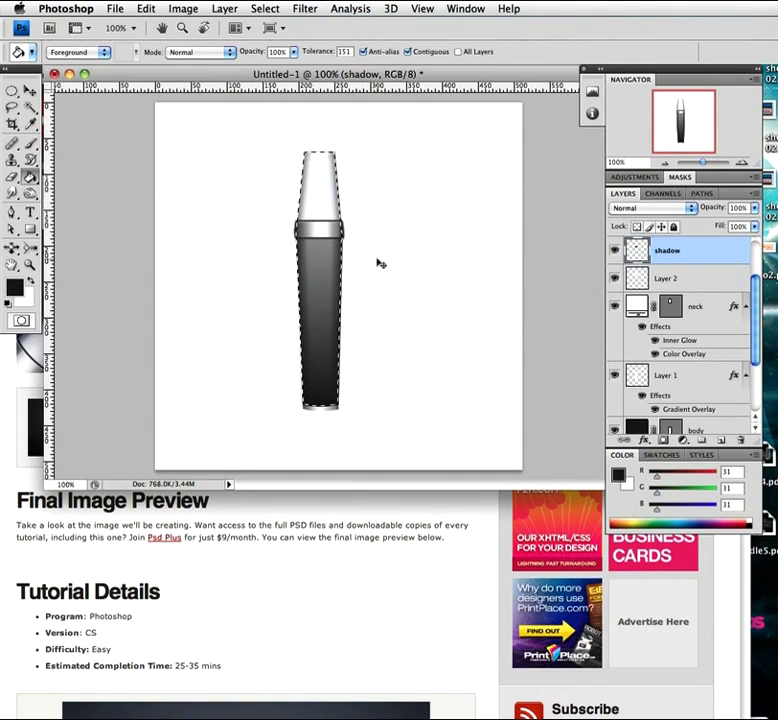
# - Invert the selection, then clear it and switch to the Move tool
pyautogui.press('super+shift+i')
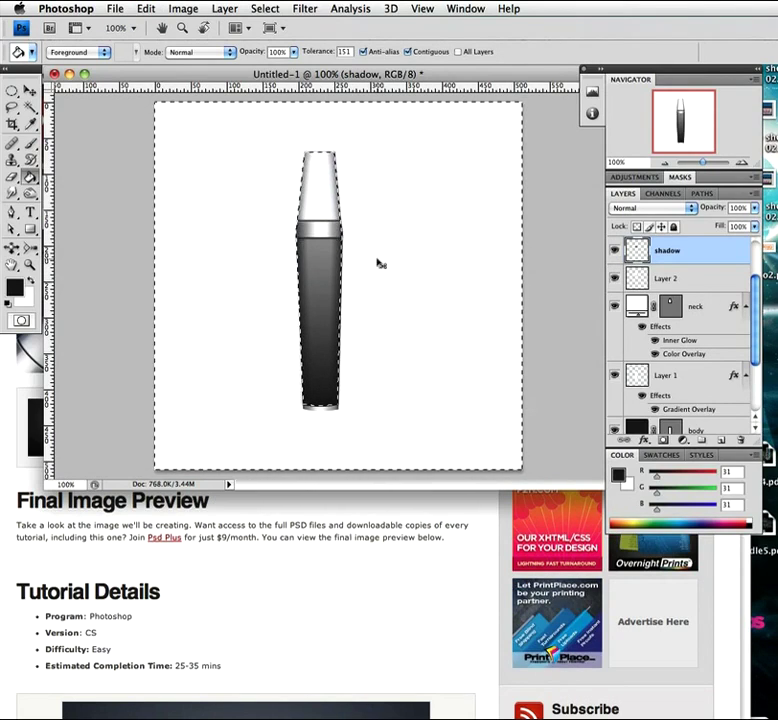
pyautogui.press('super+d')
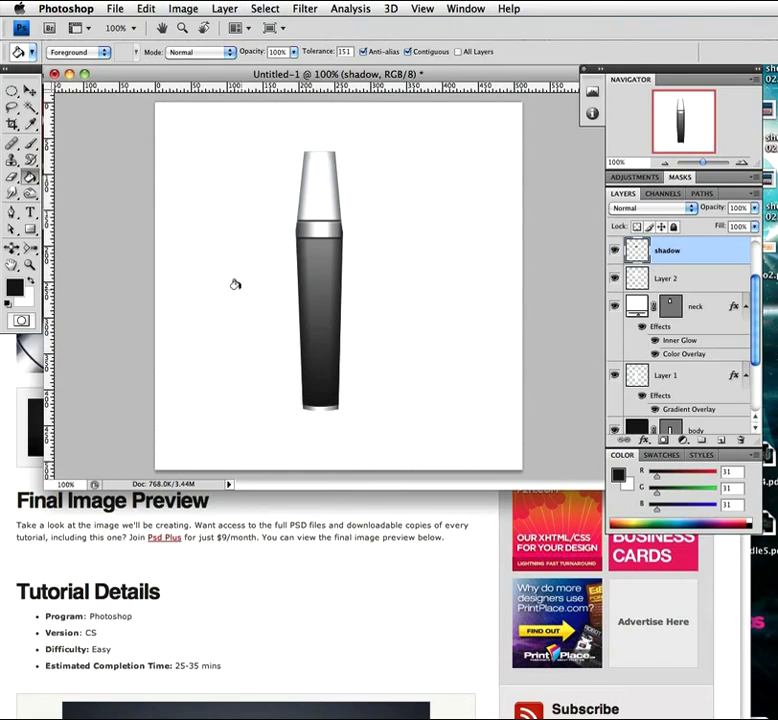
pyautogui.press('v')
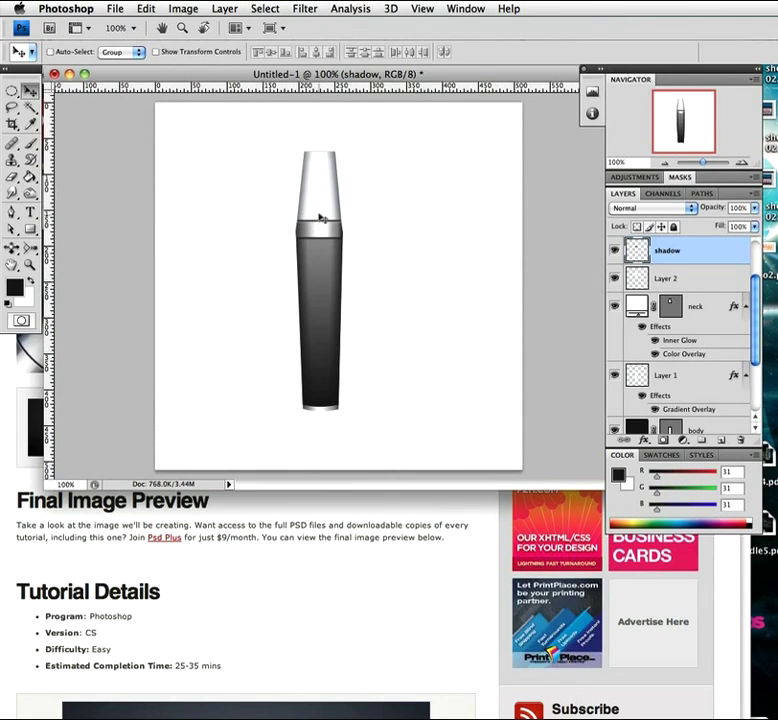
# - Select all pen layers from strip to Shape 1 and move the pen down and slightly right
pyautogui.press('z')
pyautogui.moveTo(316, 181); pyautogui.dragTo(328, 181)
pyautogui.press('v')
pyautogui.scroll(2, 757, 250)
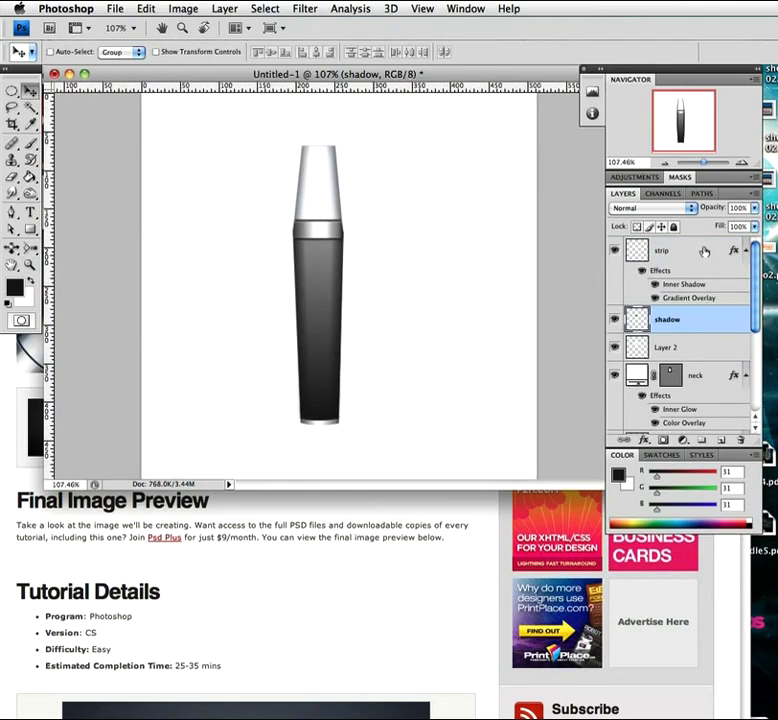
pyautogui.click(704, 251)
pyautogui.scroll(-2, 756, 292)
pyautogui.scroll(2, 752, 291)
pyautogui.moveTo(752, 291); pyautogui.dragTo(745, 361)
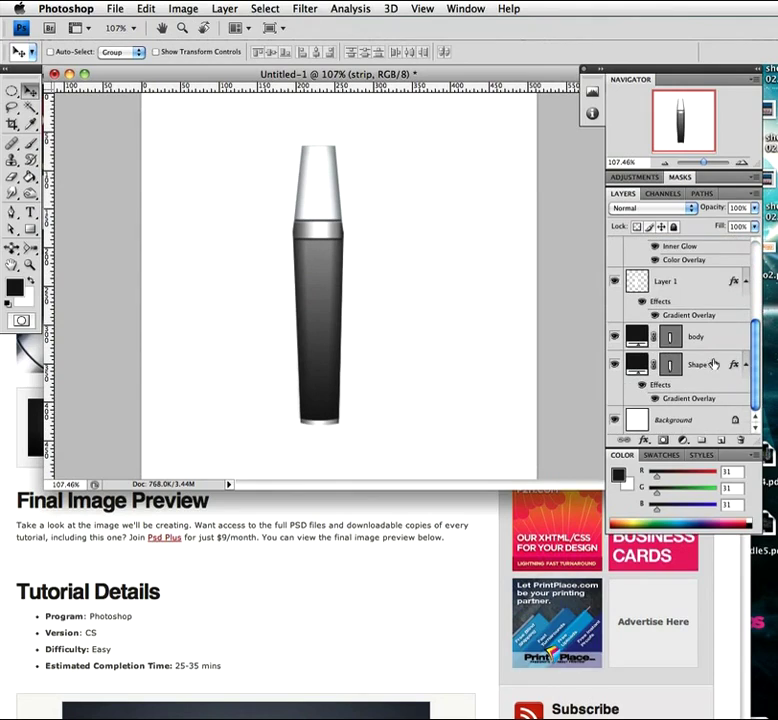
pyautogui.keyDown('shift'); pyautogui.click(706, 362); pyautogui.keyUp('shift')
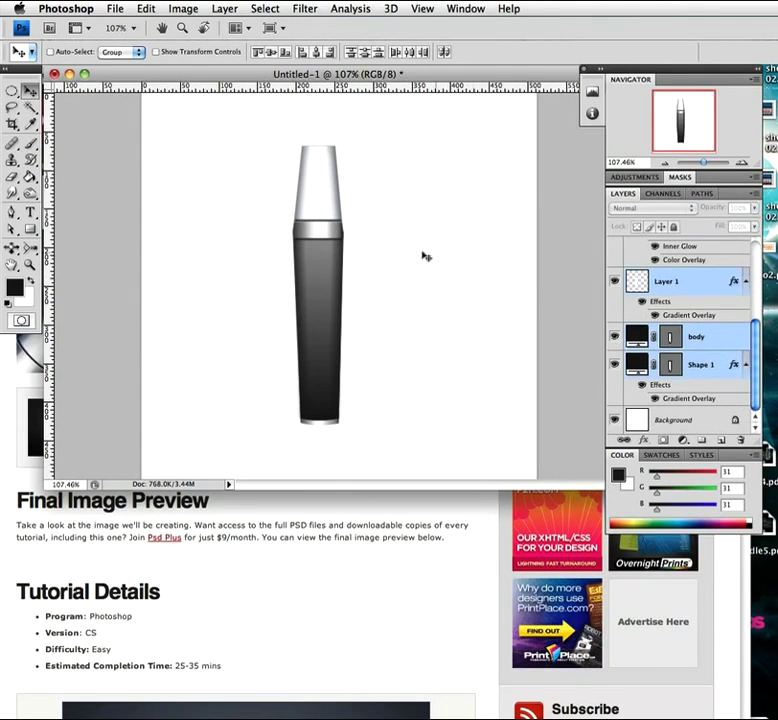
pyautogui.moveTo(314, 278); pyautogui.dragTo(327, 321)
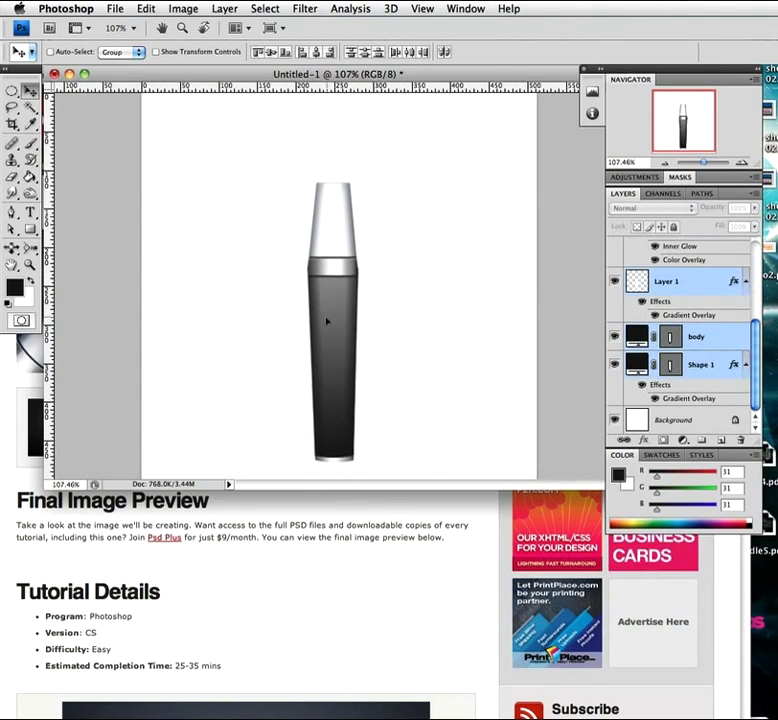
# - Select the strip layer and zoom in closely on the top of the white neck
pyautogui.scroll(3, 648, 305)
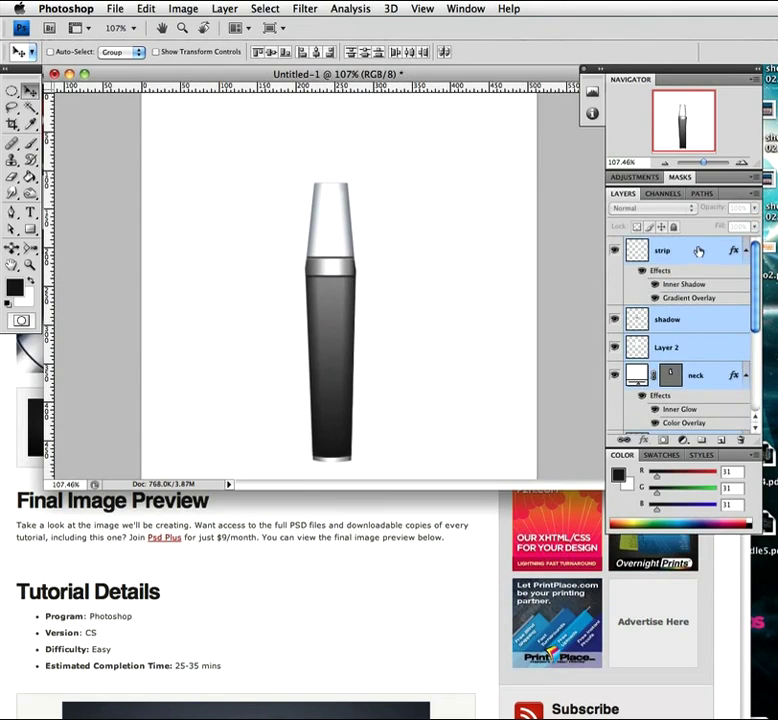
pyautogui.click(698, 251)
pyautogui.press('z')
pyautogui.moveTo(328, 188); pyautogui.dragTo(321, 283)
pyautogui.press('v')
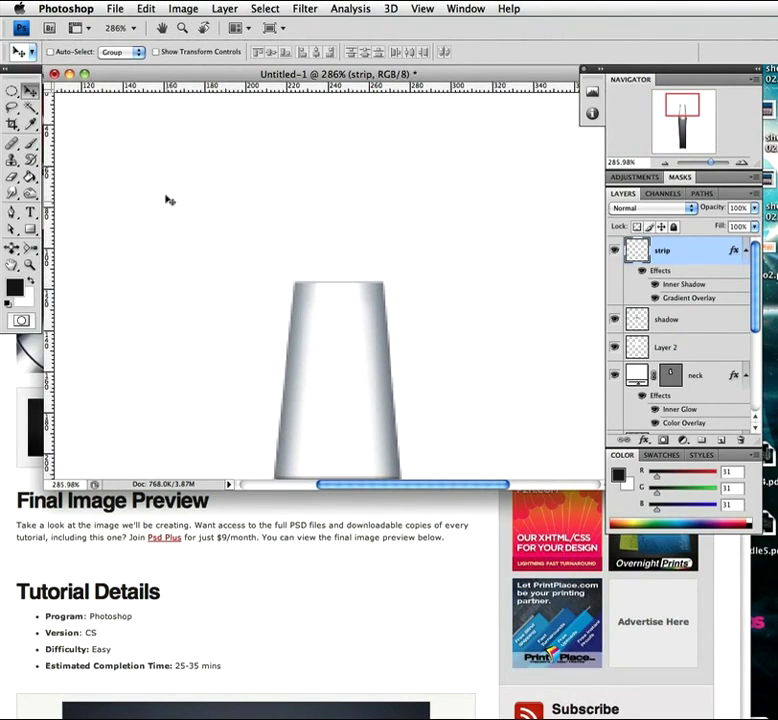
# - Start the black nib shape with the Pen tool, drawing its left edge up to the tip
pyautogui.press('p')
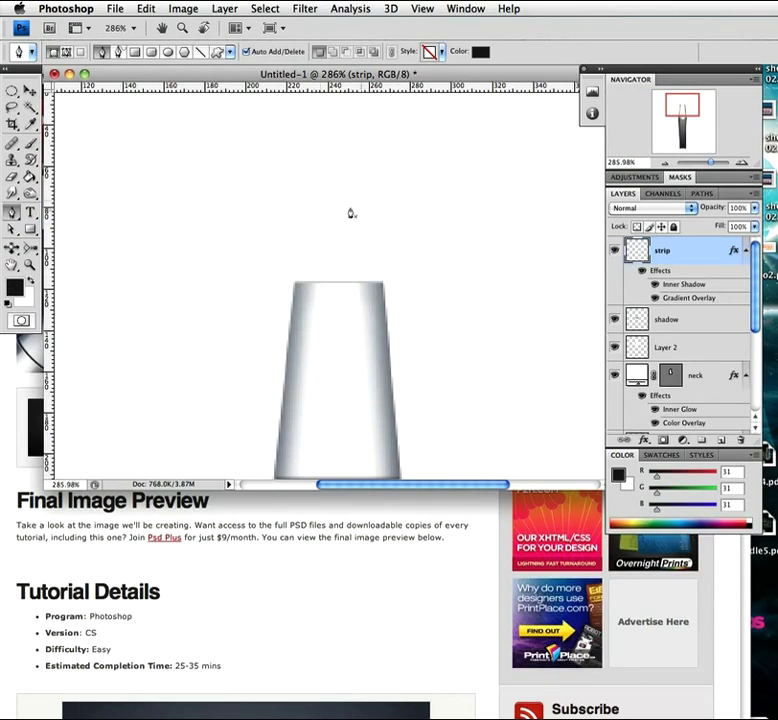
pyautogui.click(293, 286)
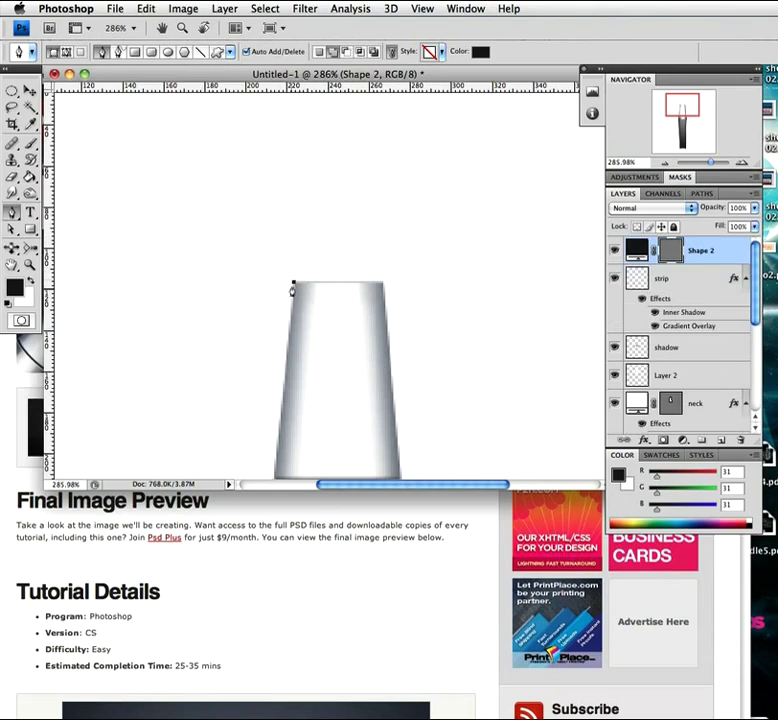
pyautogui.click(292, 226)
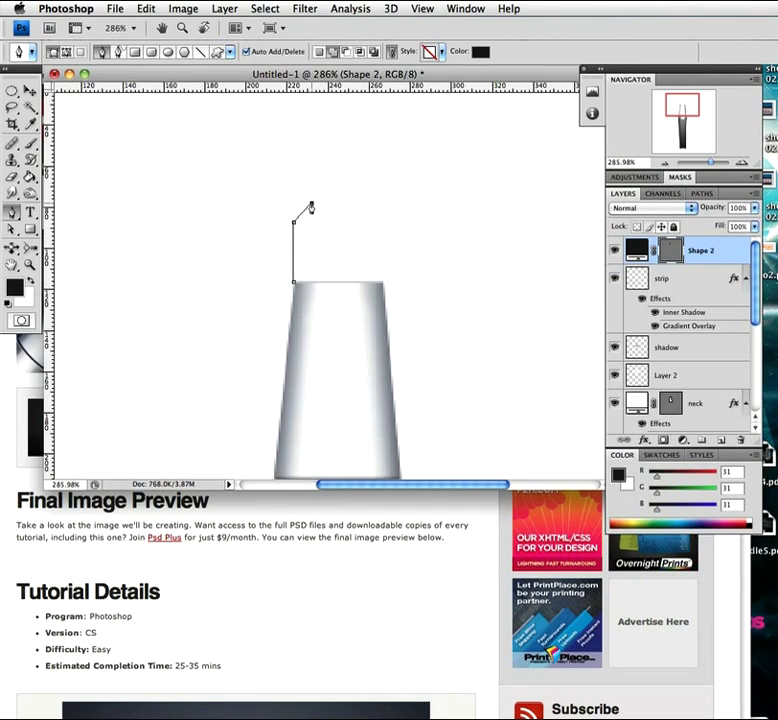
pyautogui.moveTo(313, 205); pyautogui.dragTo(308, 196)
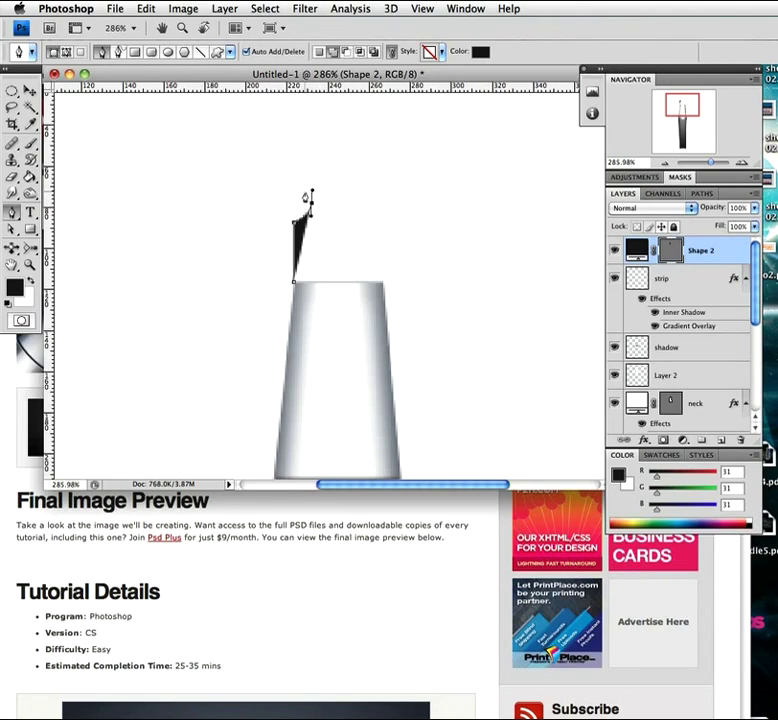
pyautogui.click(338, 150)
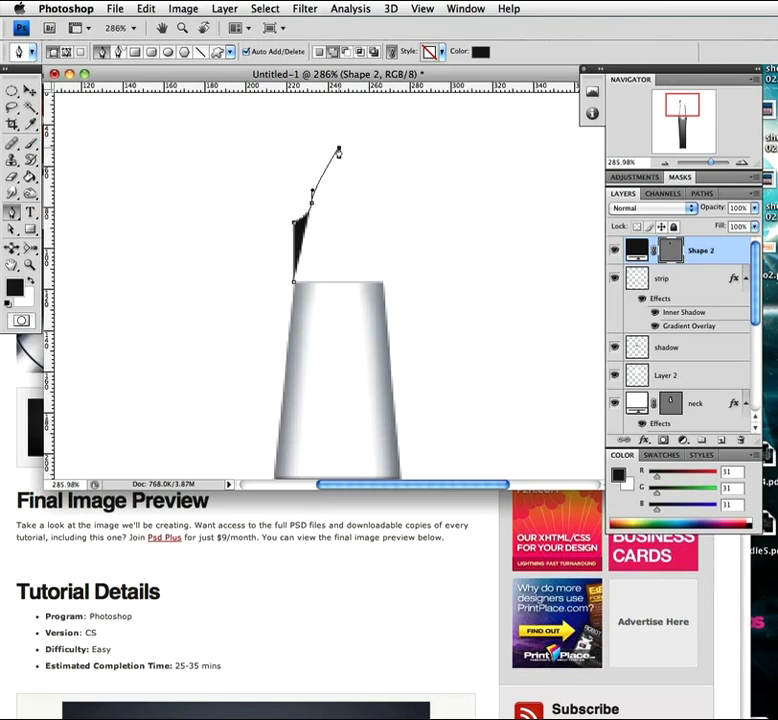
pyautogui.press('super+z')
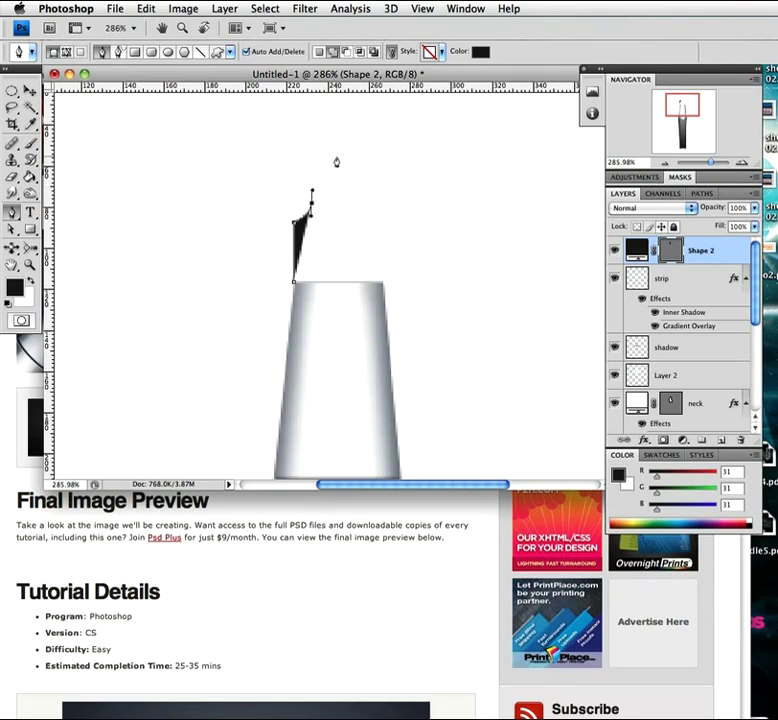
pyautogui.click(336, 155)
pyautogui.press('super+z')
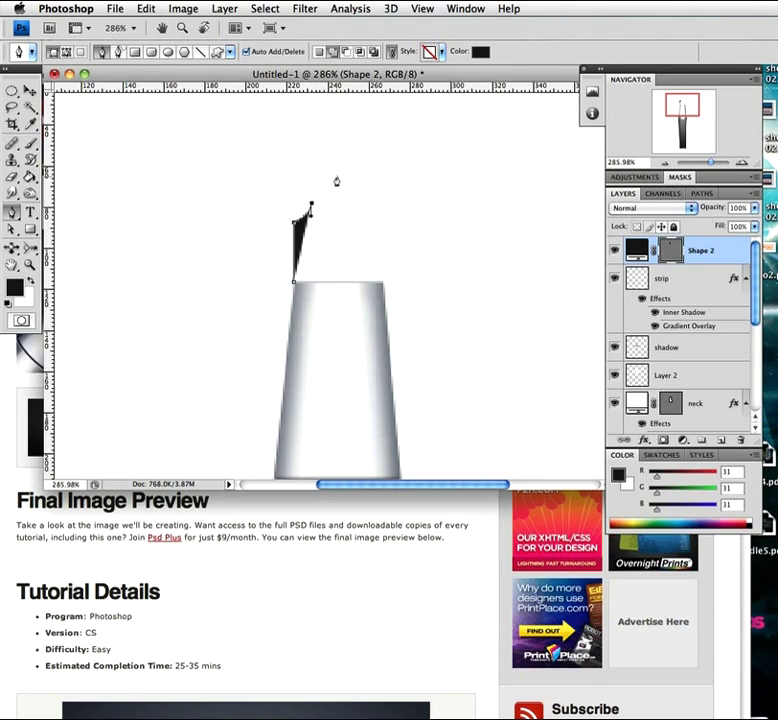
pyautogui.click(336, 160)
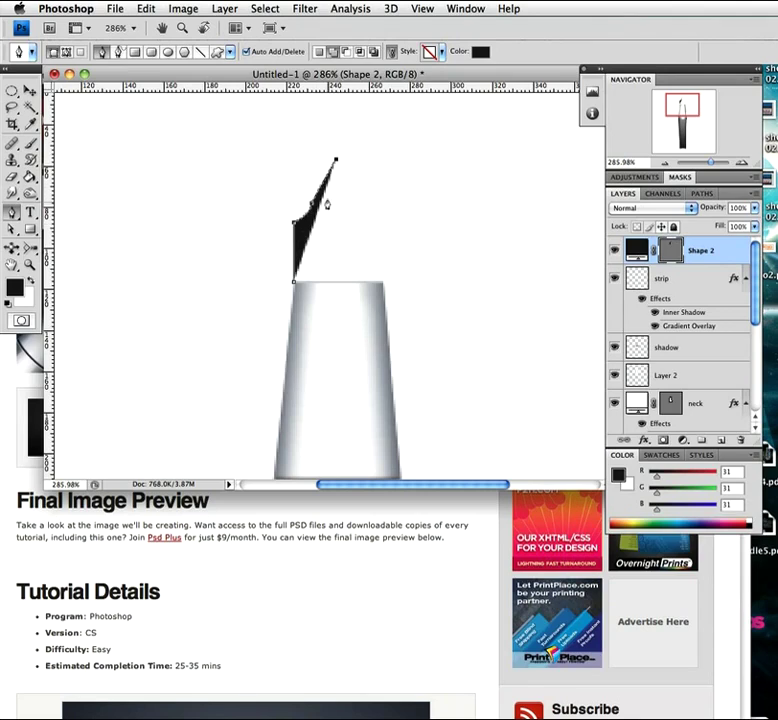
pyautogui.hotkey('ctrl', 'z')
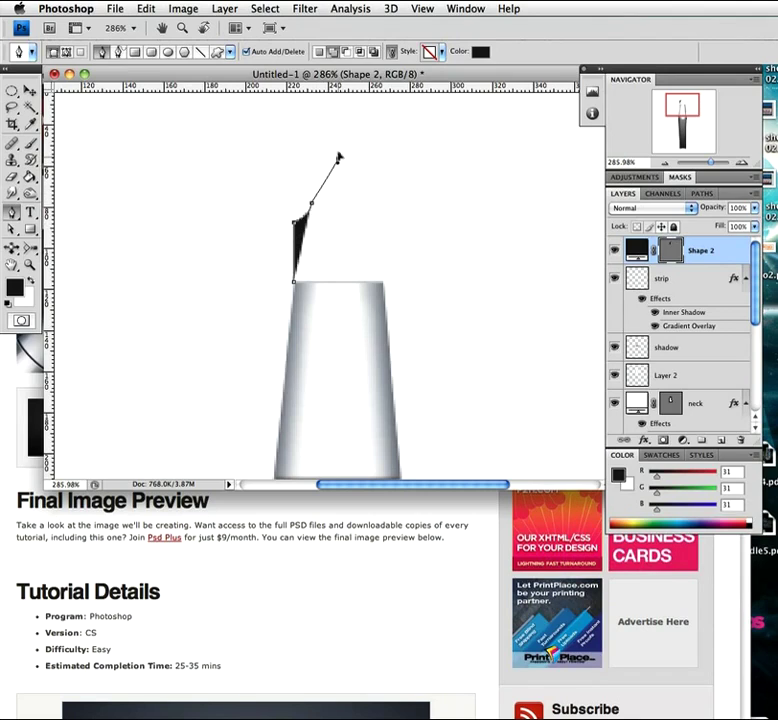
pyautogui.click(326, 190)
pyautogui.click(338, 158)
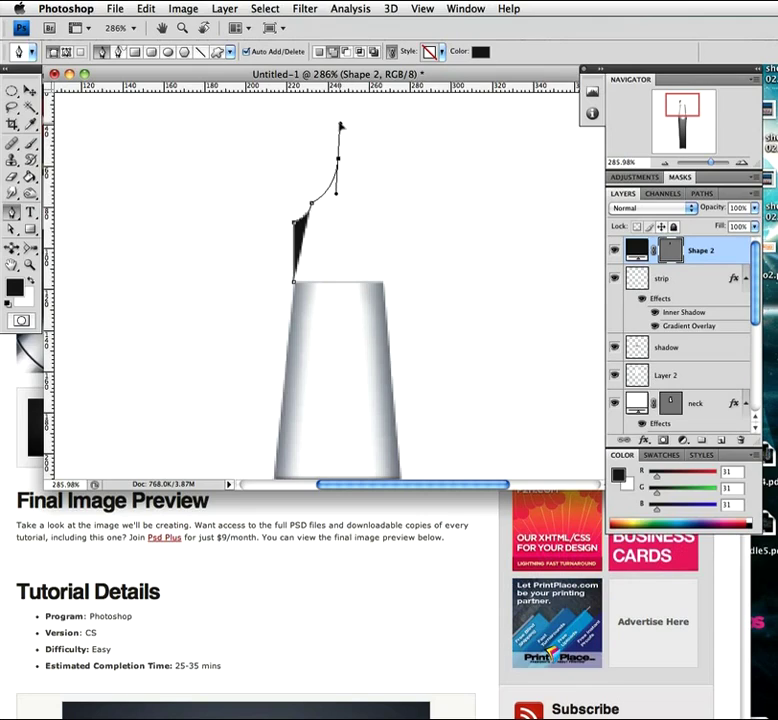
pyautogui.moveTo(338, 128); pyautogui.dragTo(344, 134)
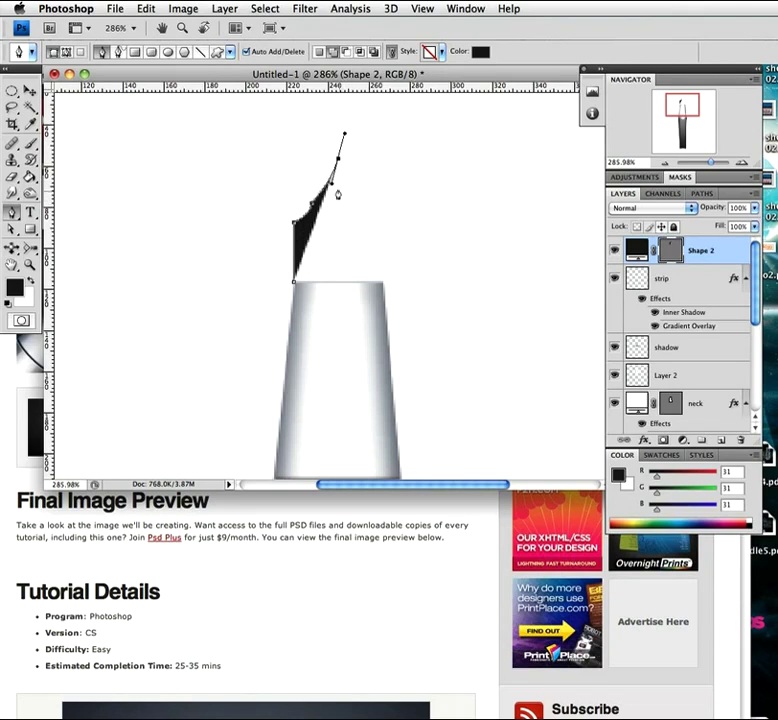
pyautogui.press('super+z')
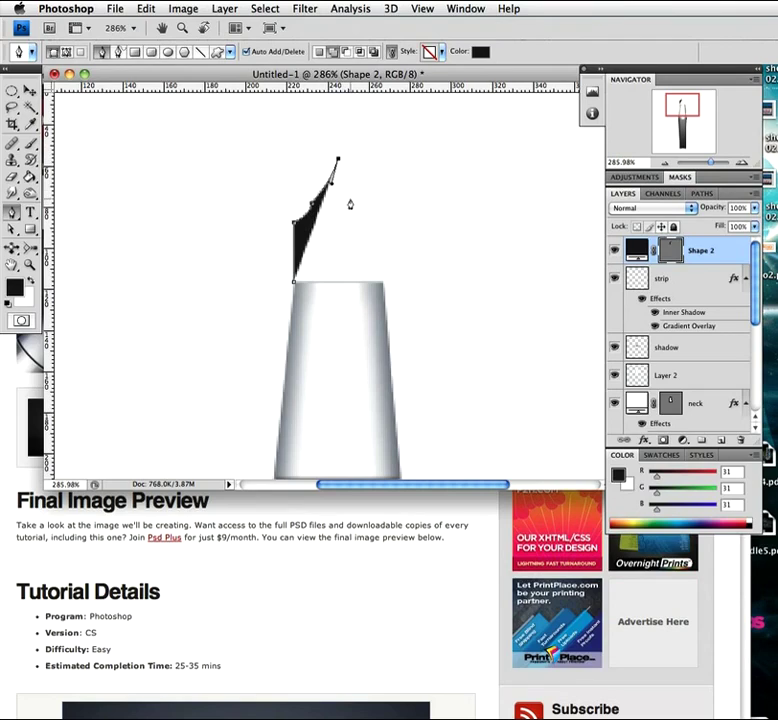
# - Draw the nib's curved right side down and close it at the neck's right corner
pyautogui.click(352, 204)
pyautogui.moveTo(357, 210); pyautogui.dragTo(358, 212)
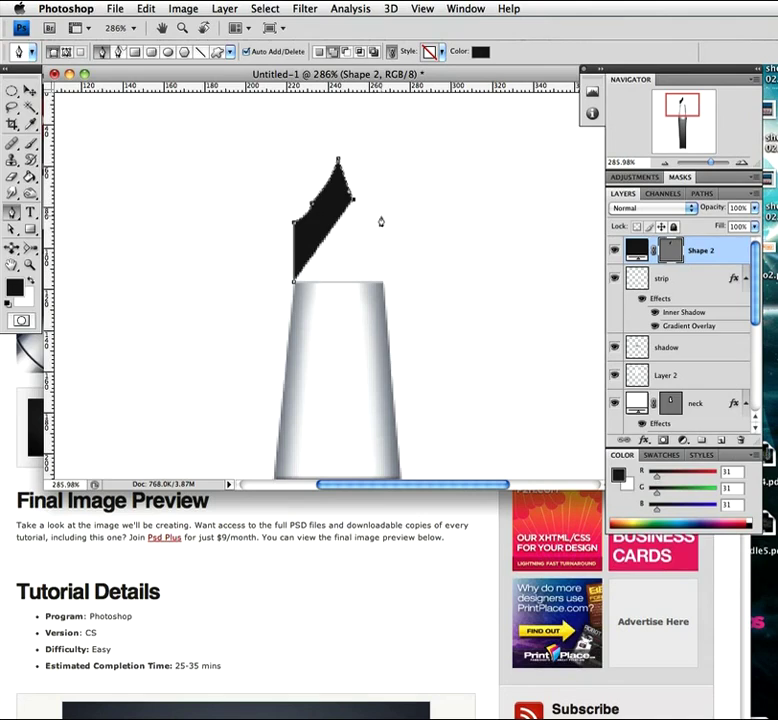
pyautogui.click(380, 221)
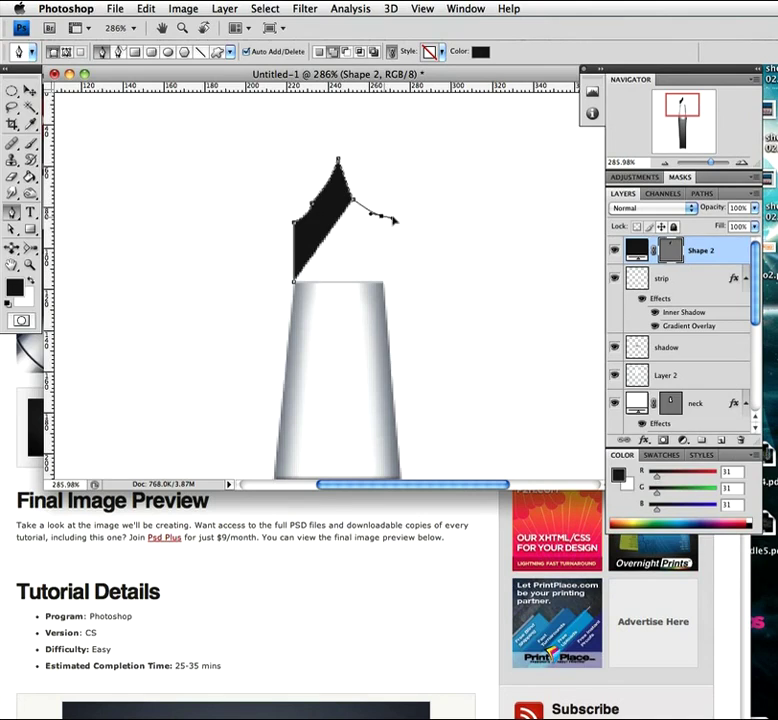
pyautogui.click(381, 214)
pyautogui.click(398, 211)
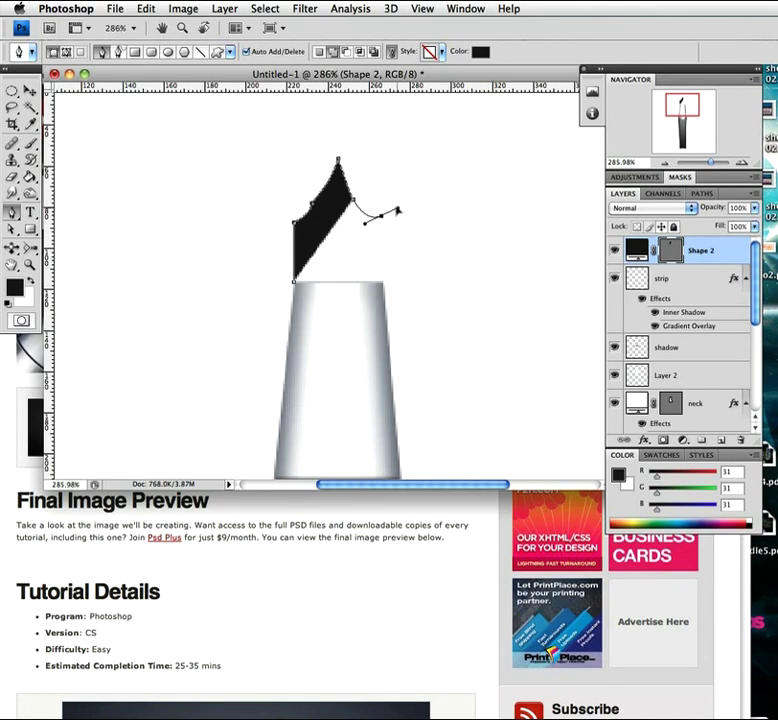
pyautogui.moveTo(398, 211); pyautogui.dragTo(374, 234)
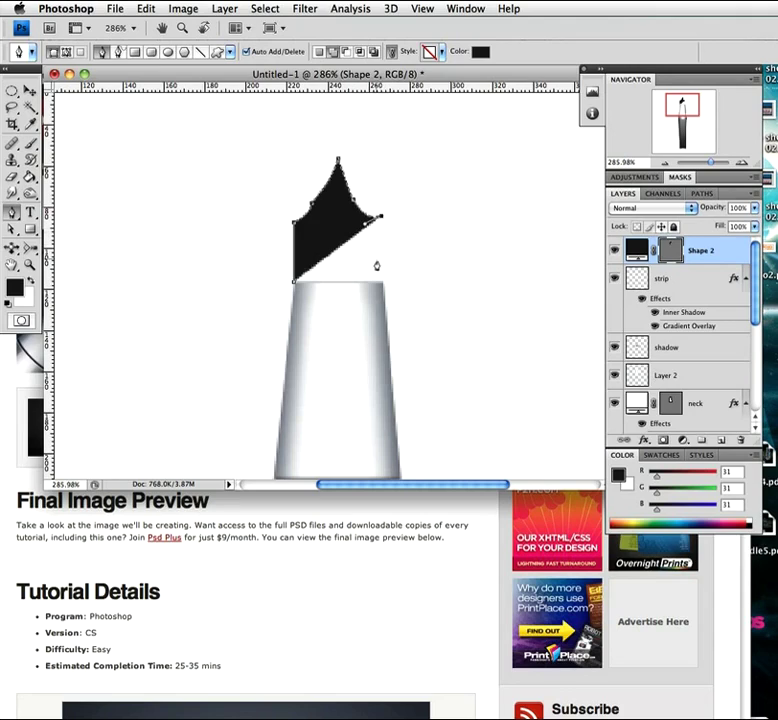
pyautogui.click(381, 283)
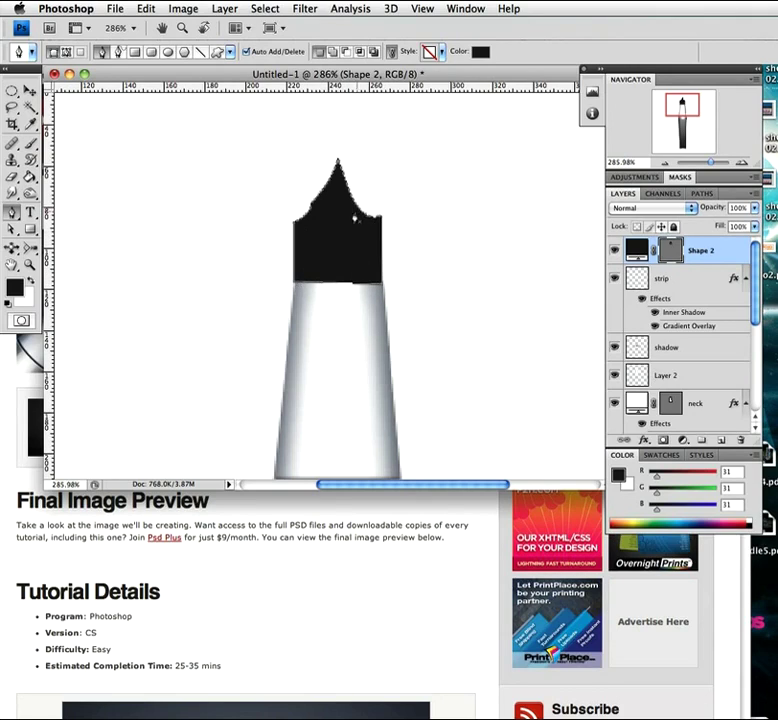
# - Raise the nib's peak anchor with Direct Selection into a sharper point
pyautogui.moveTo(12, 228); pyautogui.dragTo(44, 240)
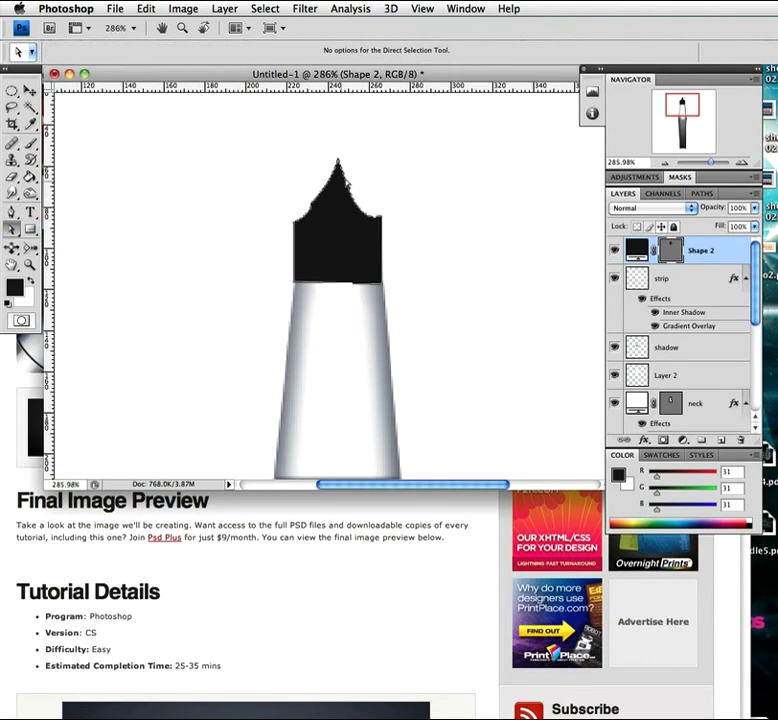
pyautogui.click(340, 230)
pyautogui.moveTo(339, 160); pyautogui.dragTo(337, 143)
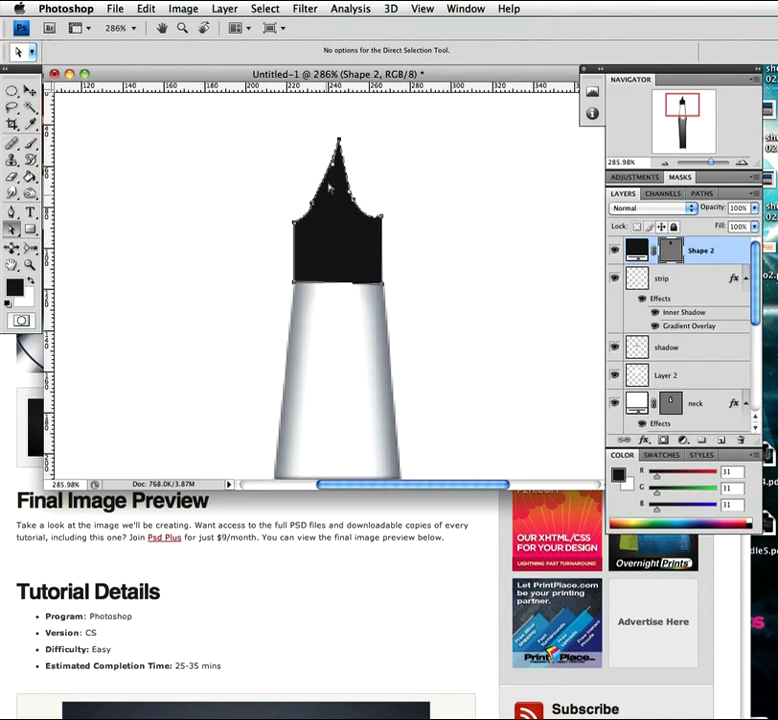
pyautogui.moveTo(338, 140); pyautogui.dragTo(335, 143)
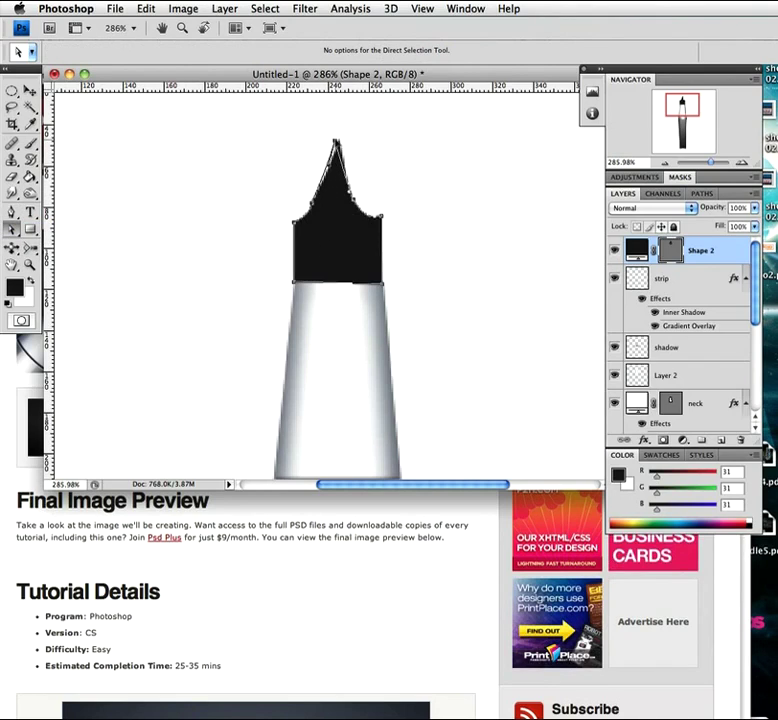
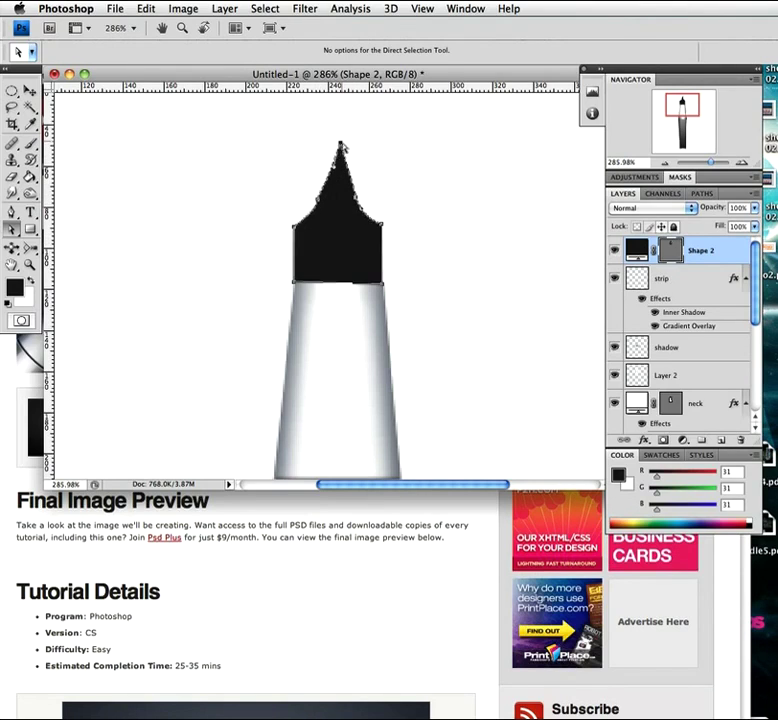
# - Shorten the nib's pointed tip by dragging Shape 2's top anchor point down
pyautogui.moveTo(340, 147); pyautogui.dragTo(336, 159)
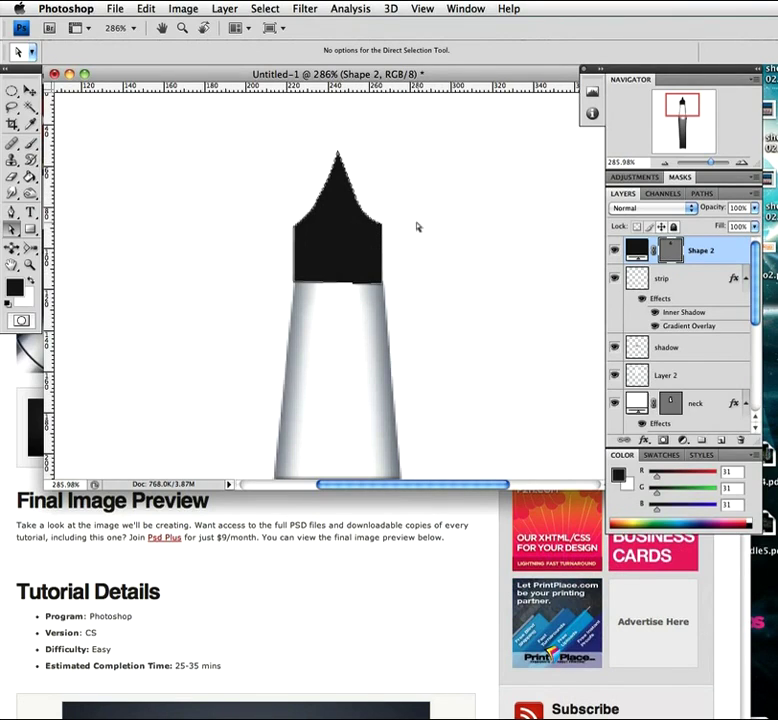
pyautogui.doubleClick(731, 253)
# - Enable Gradient Overlay on the nib and set the gradient's left stop to dark grey 3c3c3c
pyautogui.moveTo(167, 103); pyautogui.dragTo(294, 76)
pyautogui.click(105, 277)
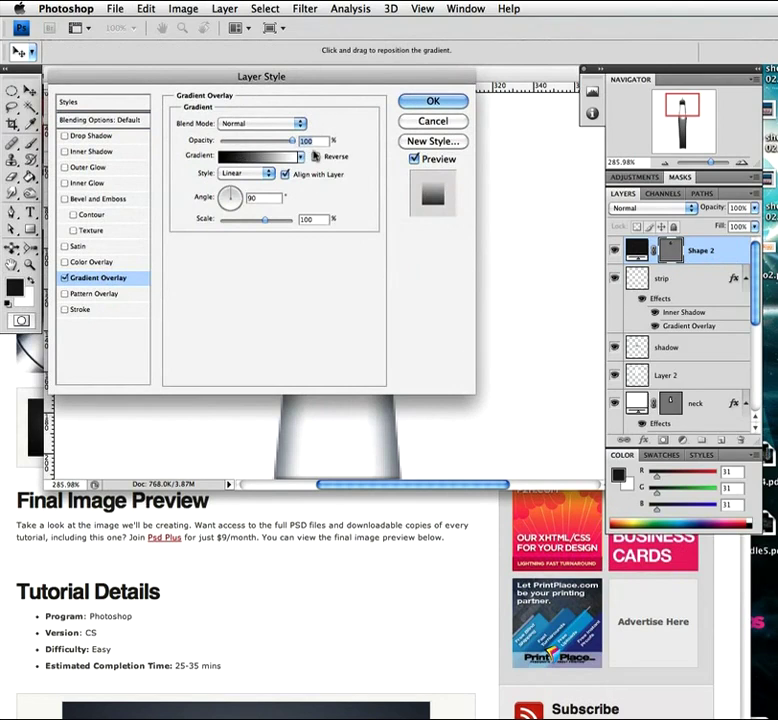
pyautogui.click(245, 157)
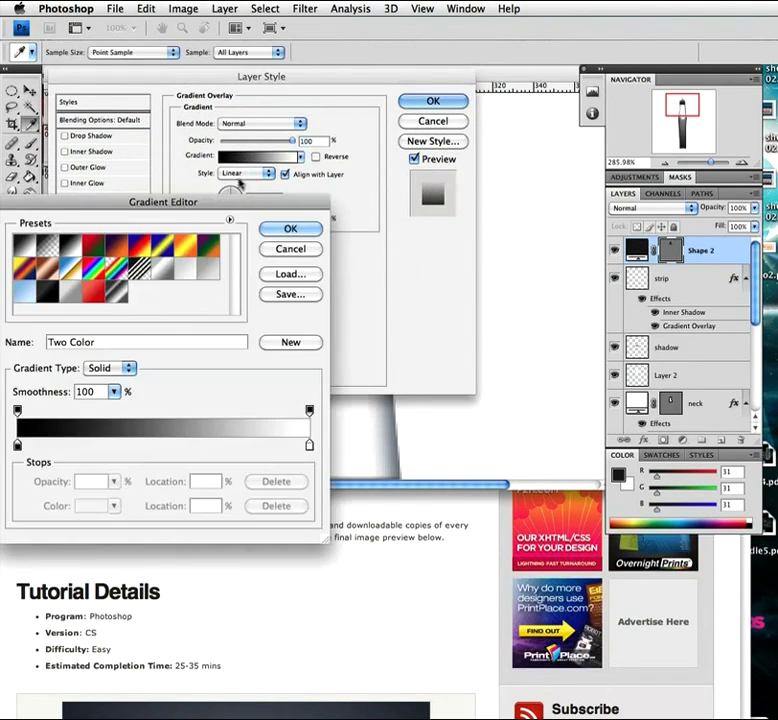
pyautogui.moveTo(190, 203); pyautogui.dragTo(288, 50)
pyautogui.click(115, 292)
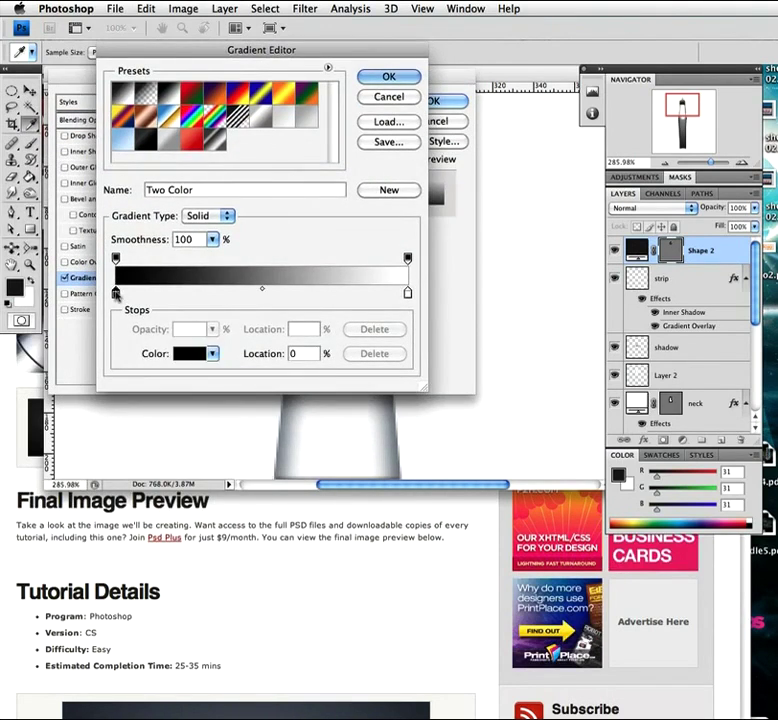
pyautogui.doubleClick(115, 292)
pyautogui.click(403, 306)
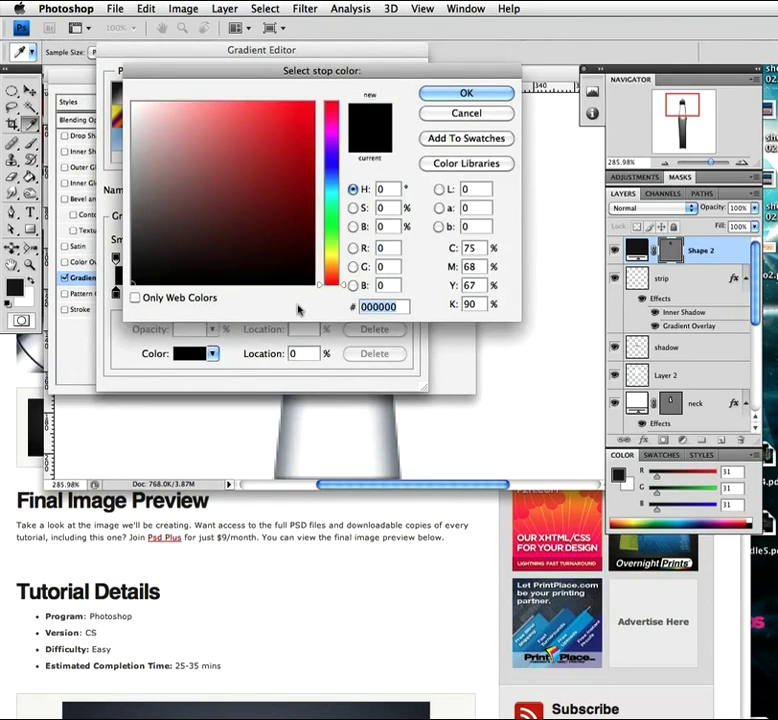
pyautogui.write('3c')
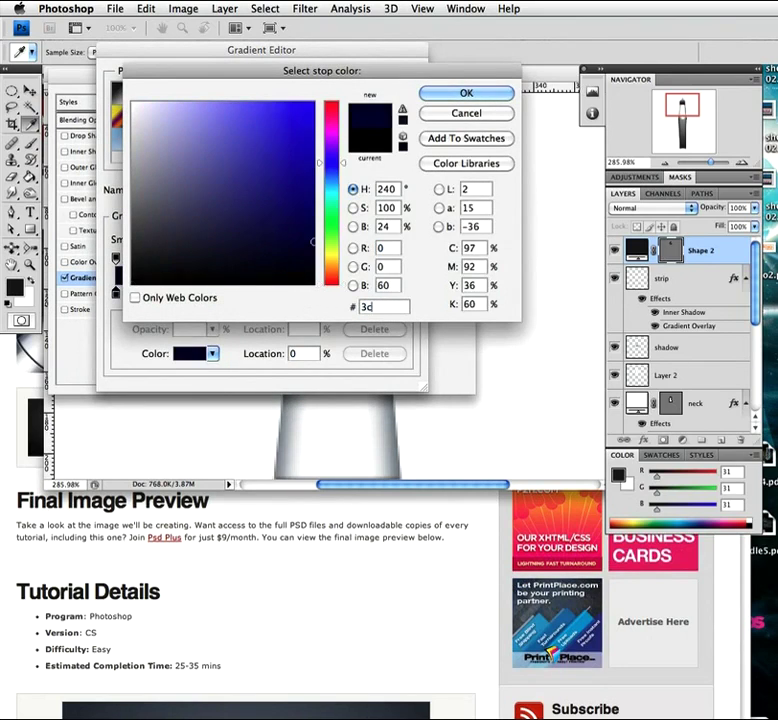
pyautogui.write('3c3c')
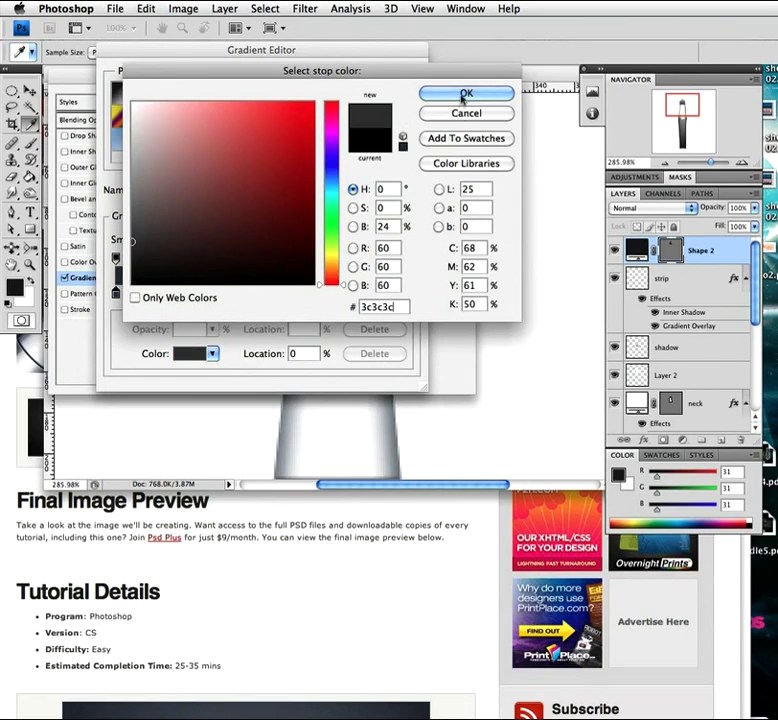
pyautogui.click(465, 95)
# - Add gradient stops at 16% in mid-grey 6f6f6f and at 46% in white
pyautogui.click(162, 293)
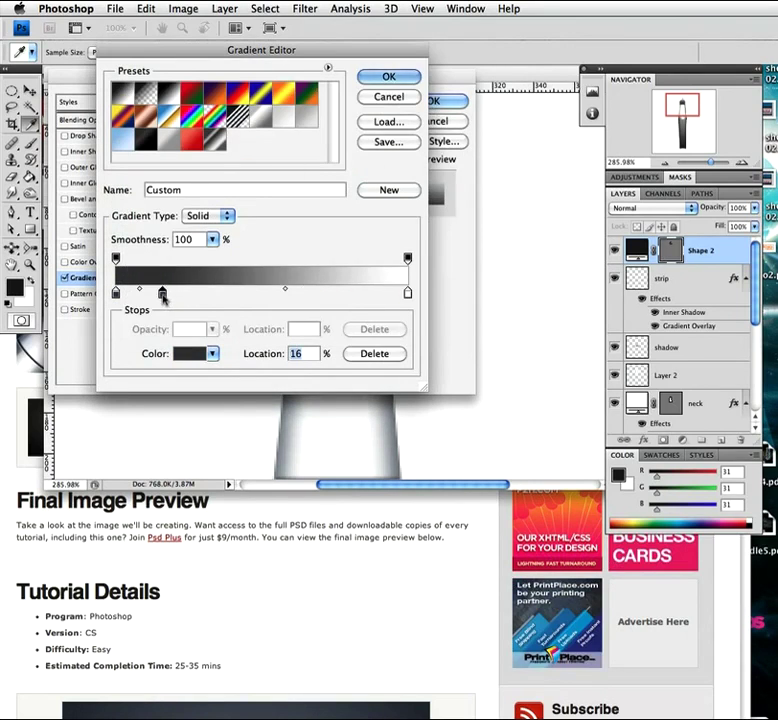
pyautogui.doubleClick(162, 293)
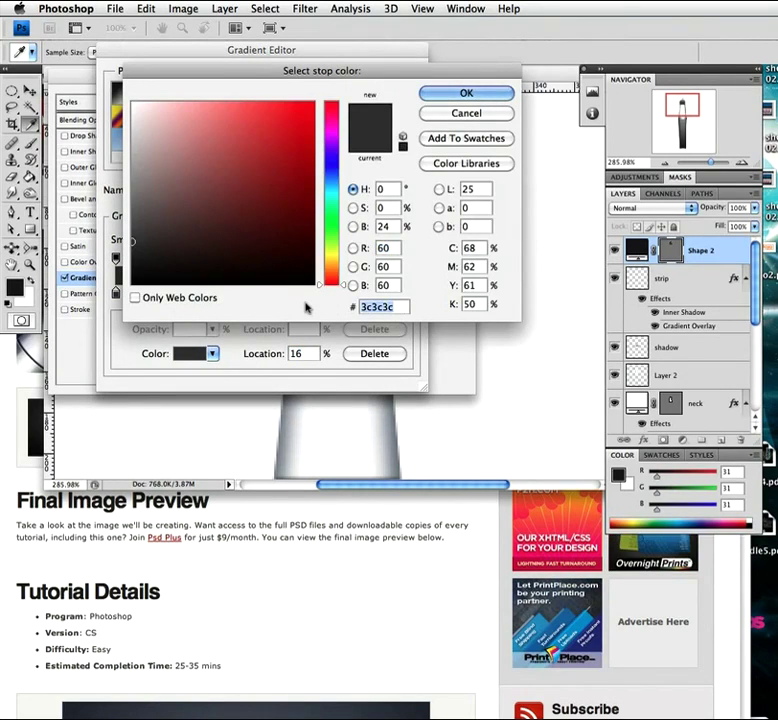
pyautogui.write('6f6f6f')
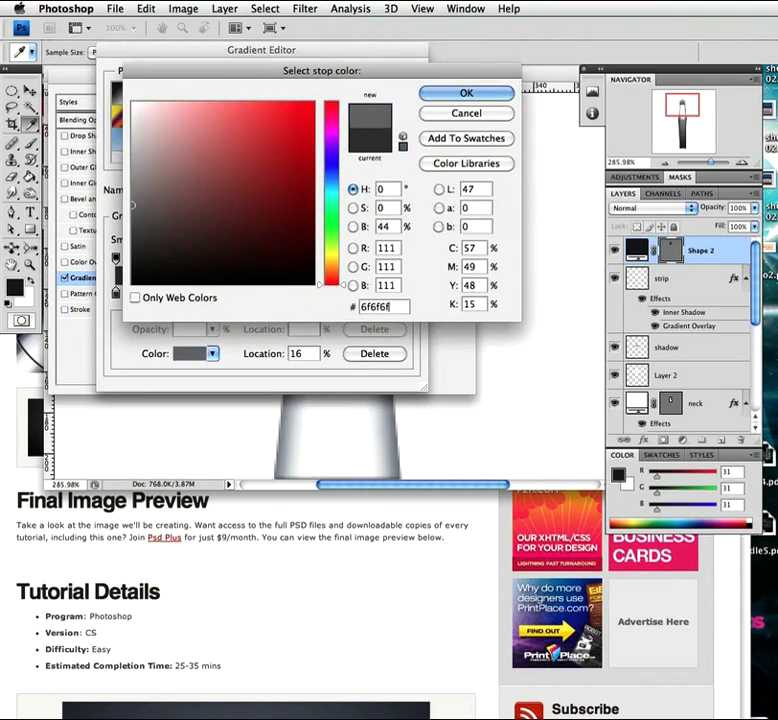
pyautogui.press('Return')
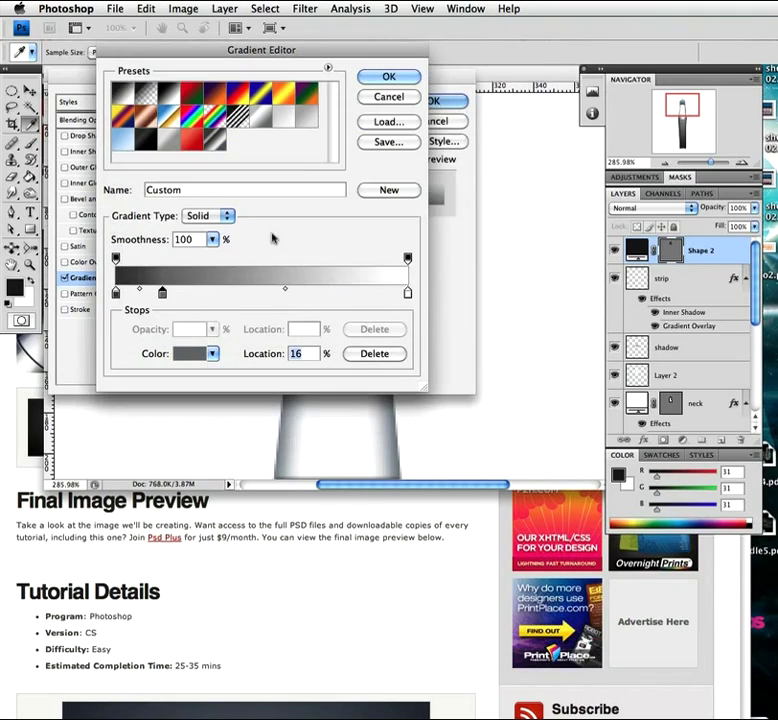
pyautogui.click(249, 295)
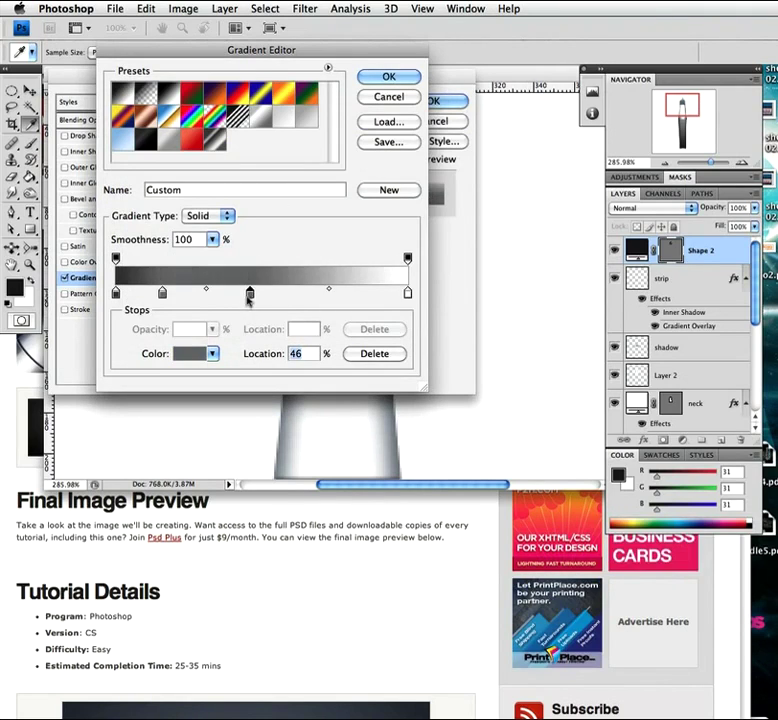
pyautogui.doubleClick(249, 295)
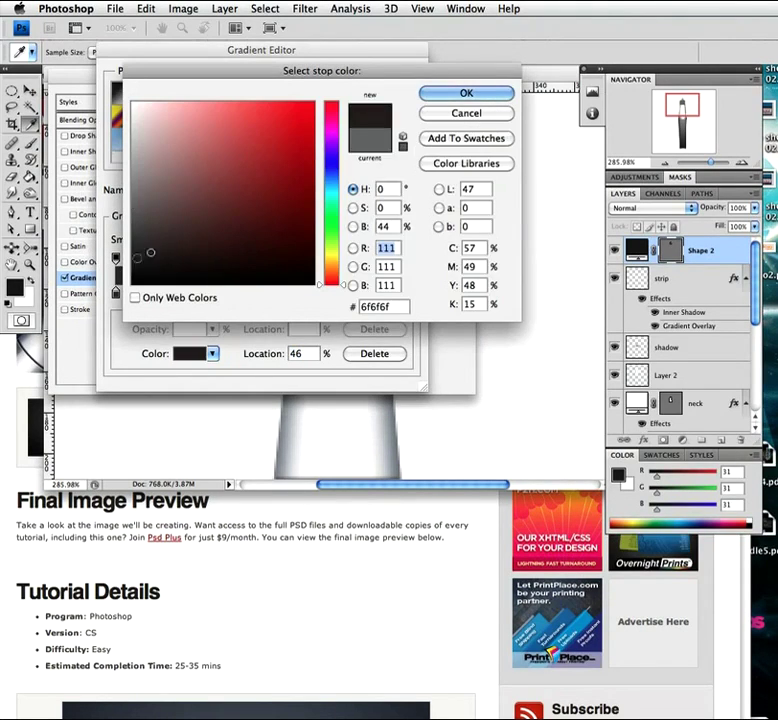
pyautogui.click(133, 103)
pyautogui.press('Return')
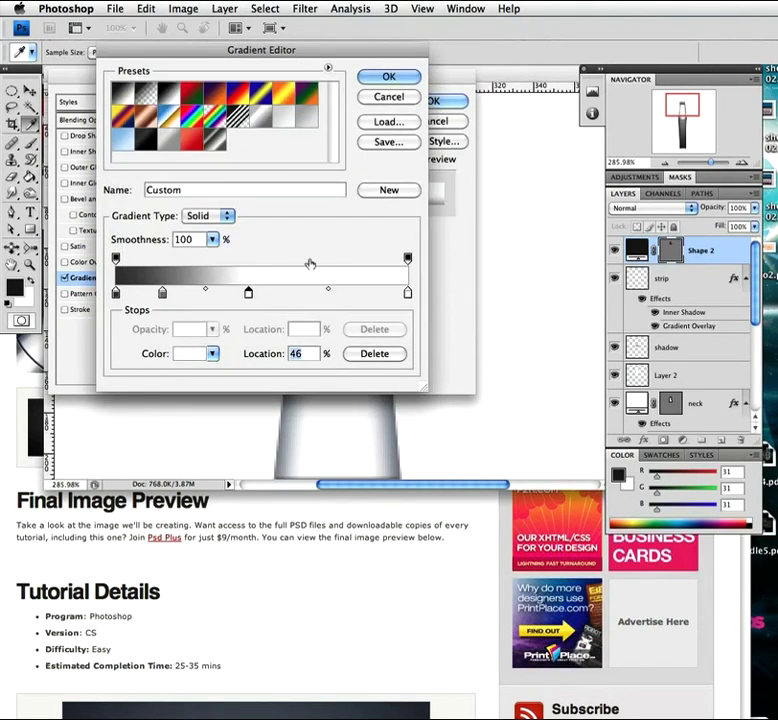
# - Add stops at 68% (b0b0b0) and 83% (7b7b7b), make the end stop black 000000, and accept
pyautogui.click(314, 293)
pyautogui.doubleClick(314, 293)
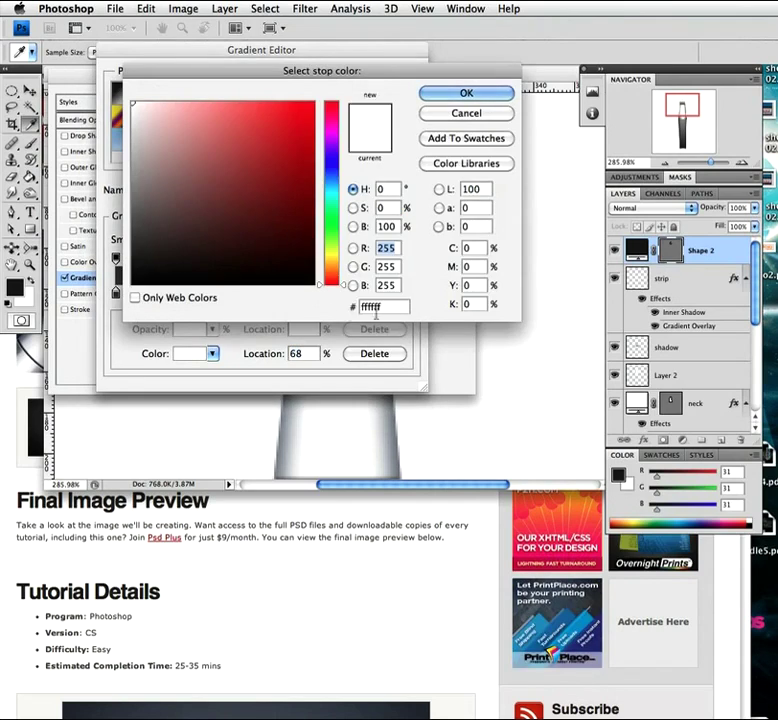
pyautogui.write('b0b0b0')
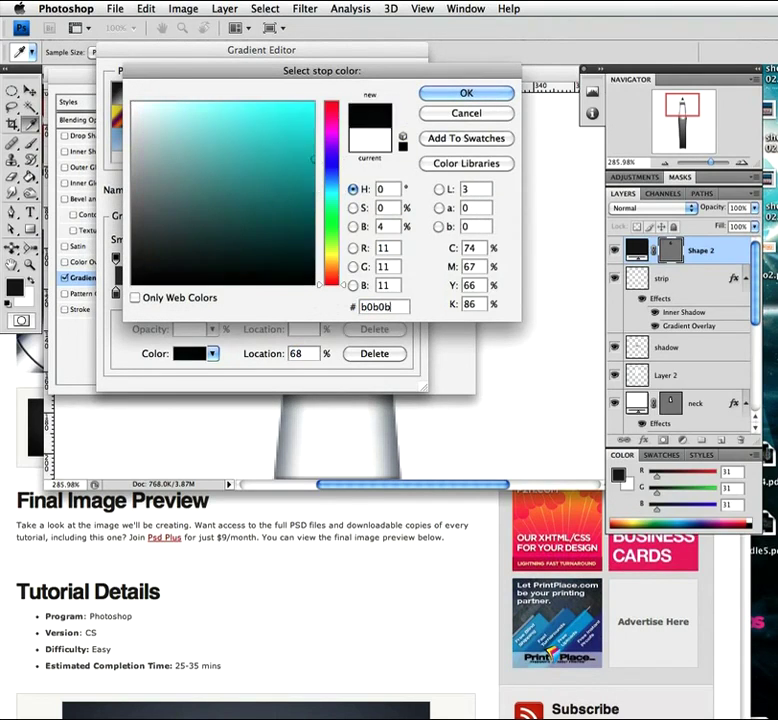
pyautogui.click(462, 92)
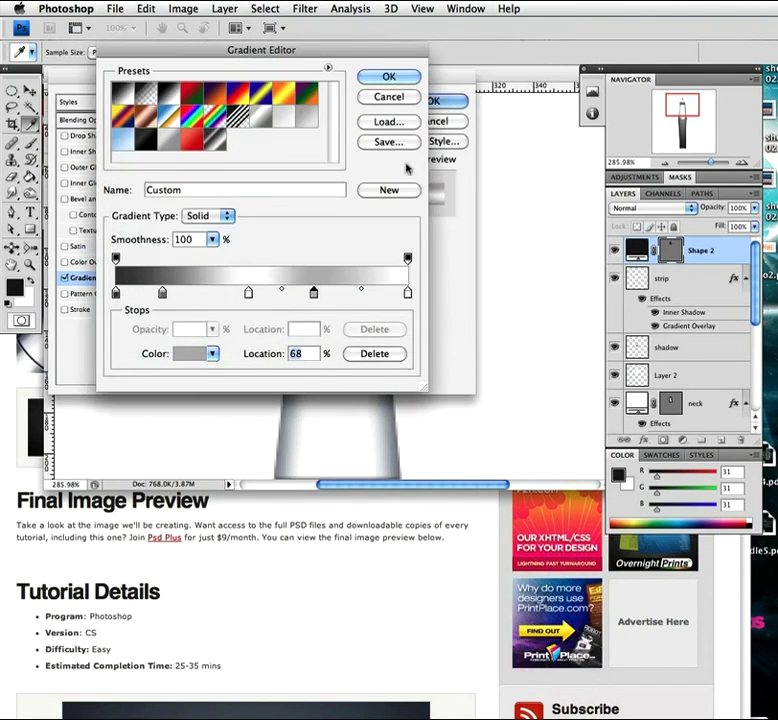
pyautogui.click(358, 294)
pyautogui.doubleClick(359, 296)
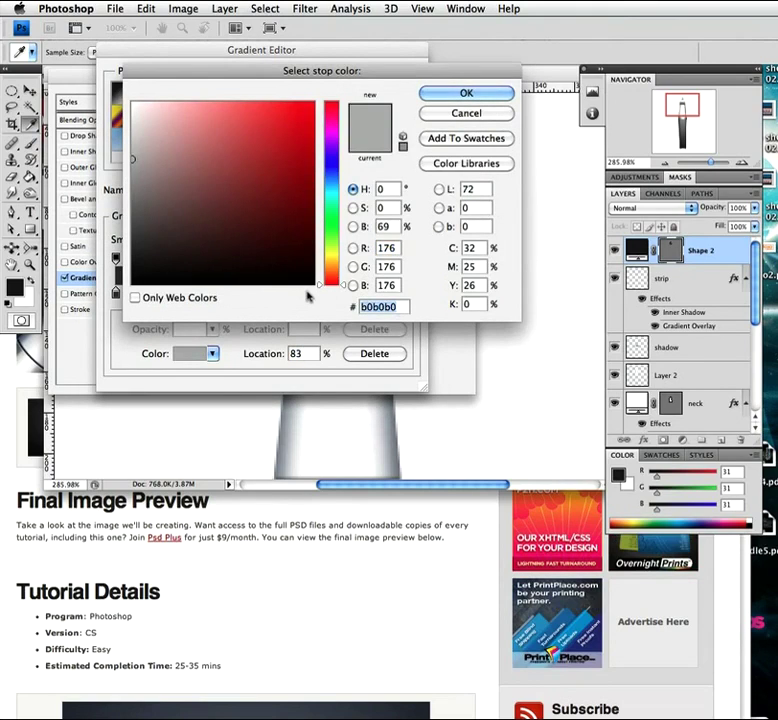
pyautogui.write('7b7b7b')
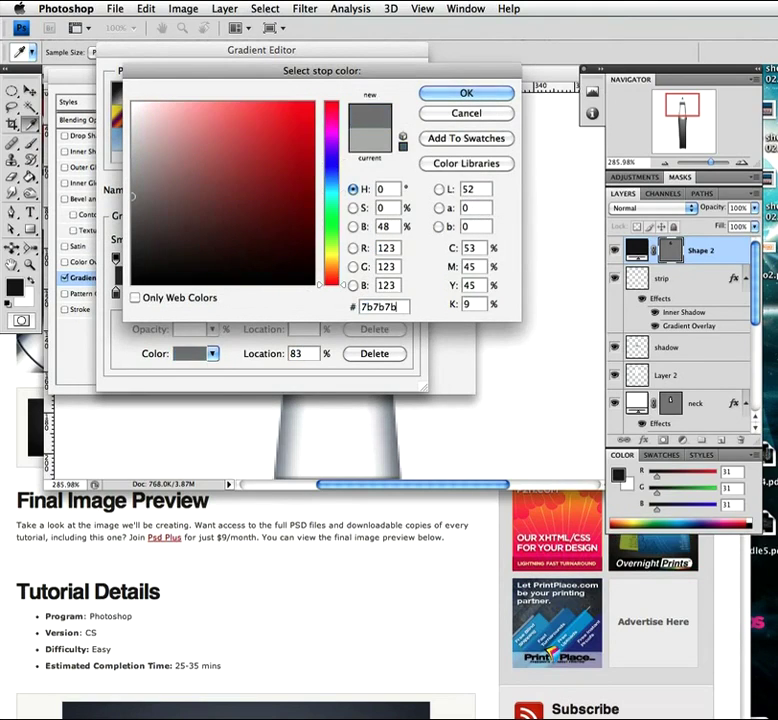
pyautogui.click(450, 92)
pyautogui.doubleClick(407, 294)
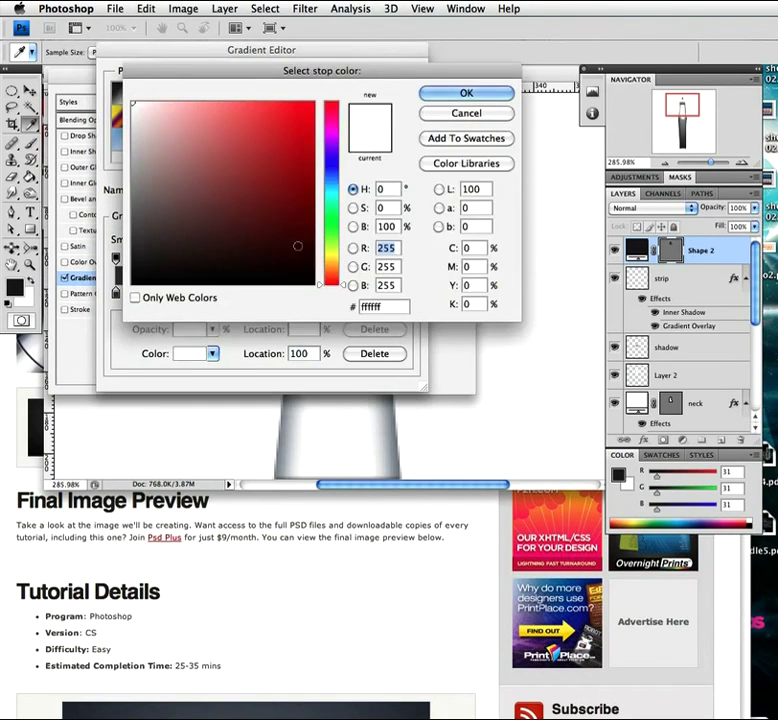
pyautogui.write('000000')
pyautogui.click(445, 92)
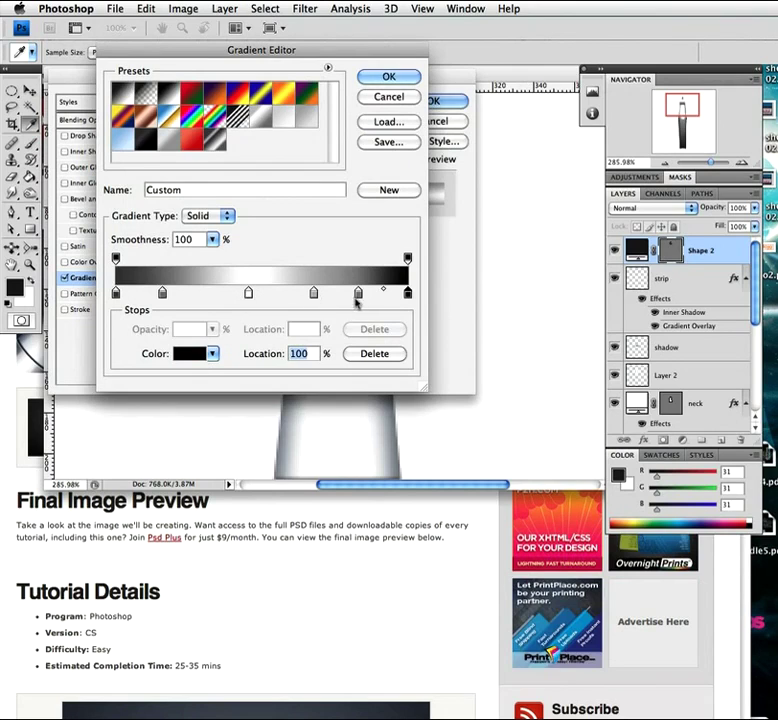
pyautogui.click(392, 97)
pyautogui.moveTo(315, 79); pyautogui.dragTo(333, 220)
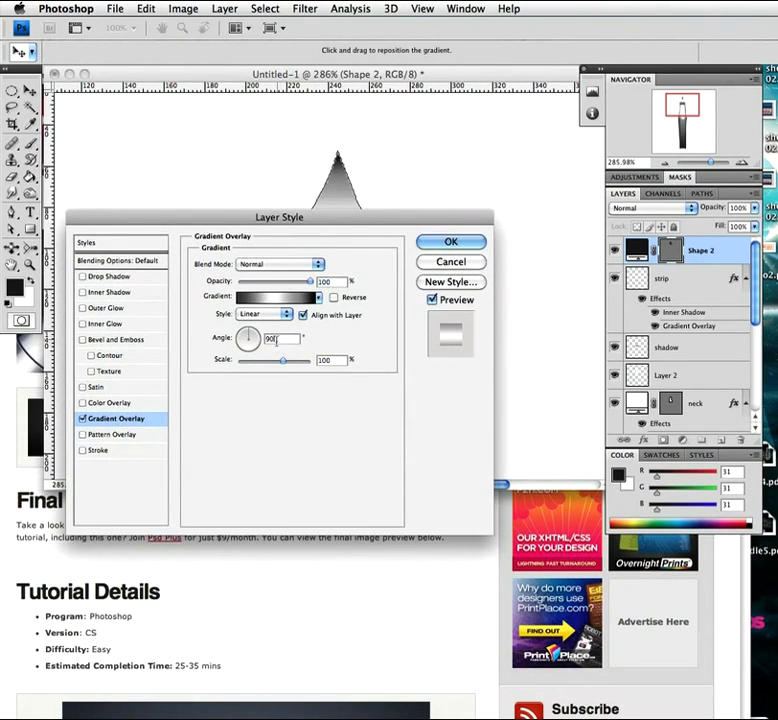
# - Set the nib overlay's angle to 0° and scale to 85%, and commit the layer style
pyautogui.write('0')
pyautogui.moveTo(369, 218); pyautogui.dragTo(370, 294)
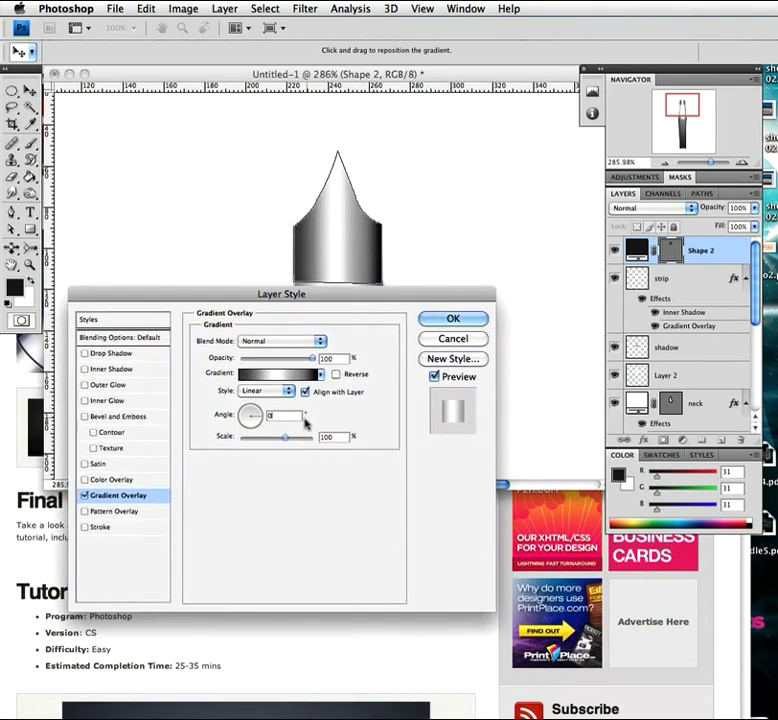
pyautogui.moveTo(285, 438); pyautogui.dragTo(283, 441)
pyautogui.click(455, 316)
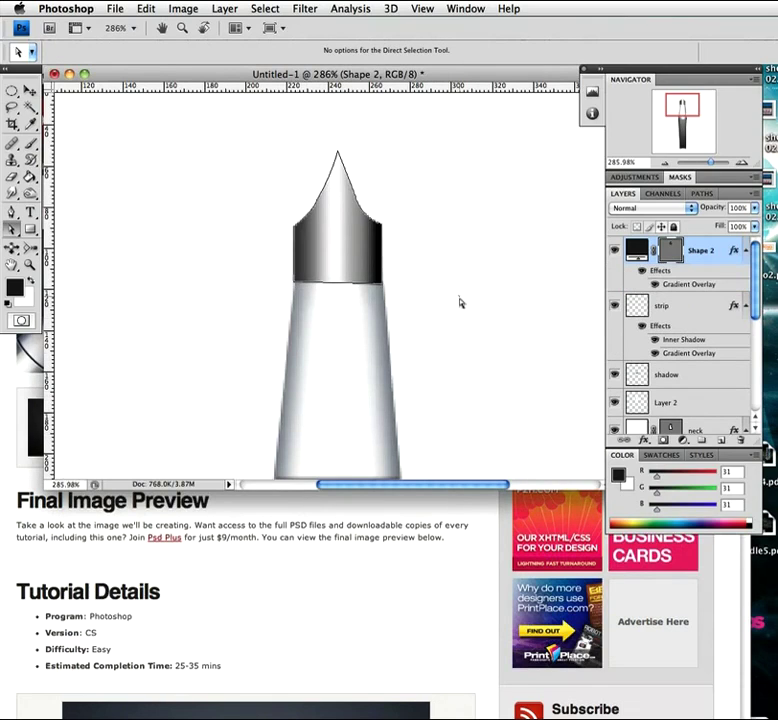
pyautogui.click(689, 302)
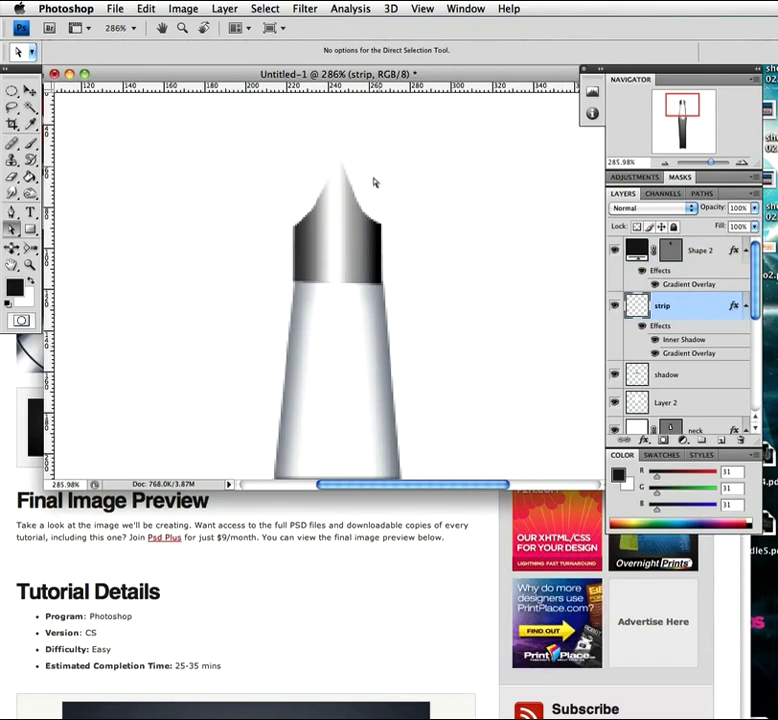
# - Zoom out and enlarge the document window so the entire pen shows
pyautogui.press('z')
pyautogui.moveTo(363, 246); pyautogui.dragTo(364, 287)
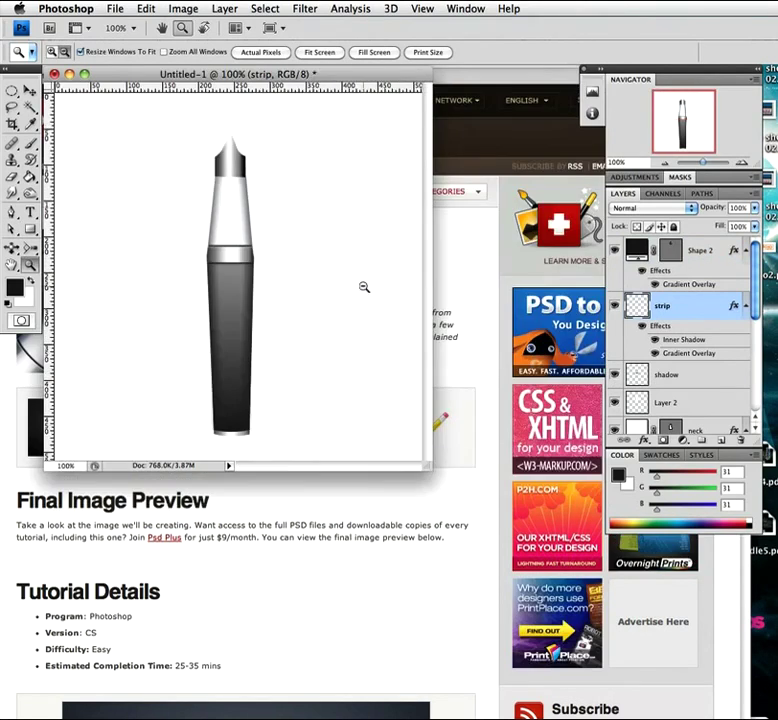
pyautogui.press('a')
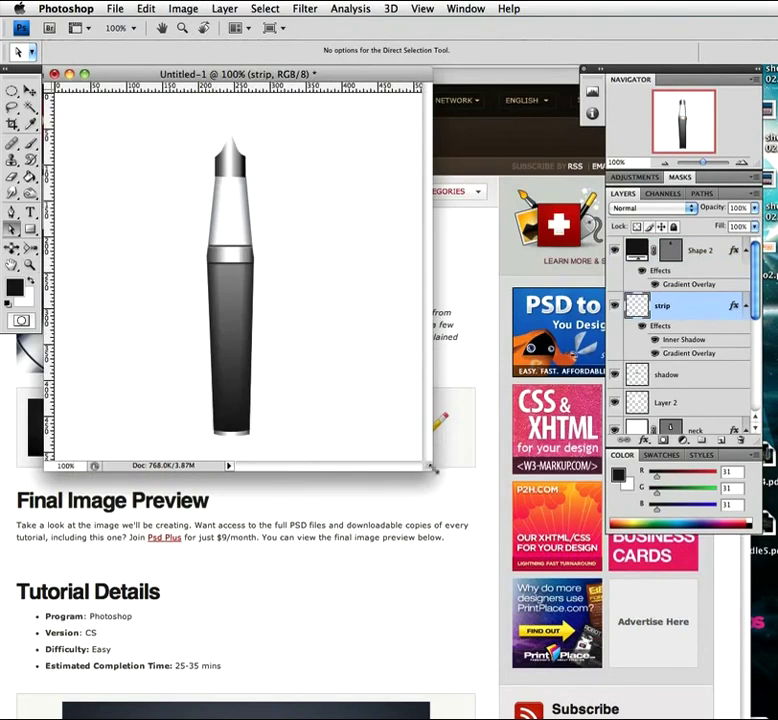
pyautogui.moveTo(428, 466); pyautogui.dragTo(600, 491)
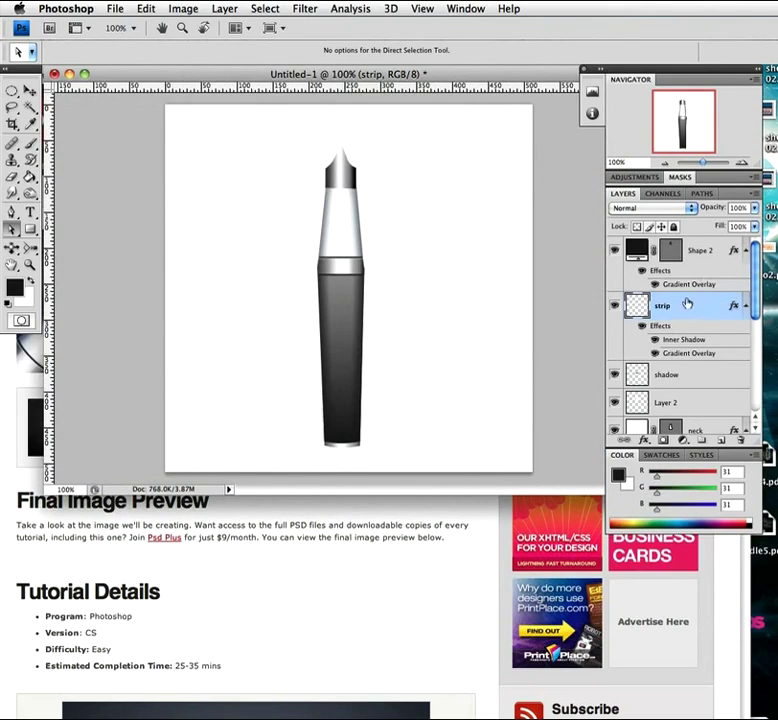
# - Reopen the nib's Gradient Overlay gradient and add a white stop at 37%
pyautogui.doubleClick(697, 254)
pyautogui.moveTo(277, 293); pyautogui.dragTo(283, 187)
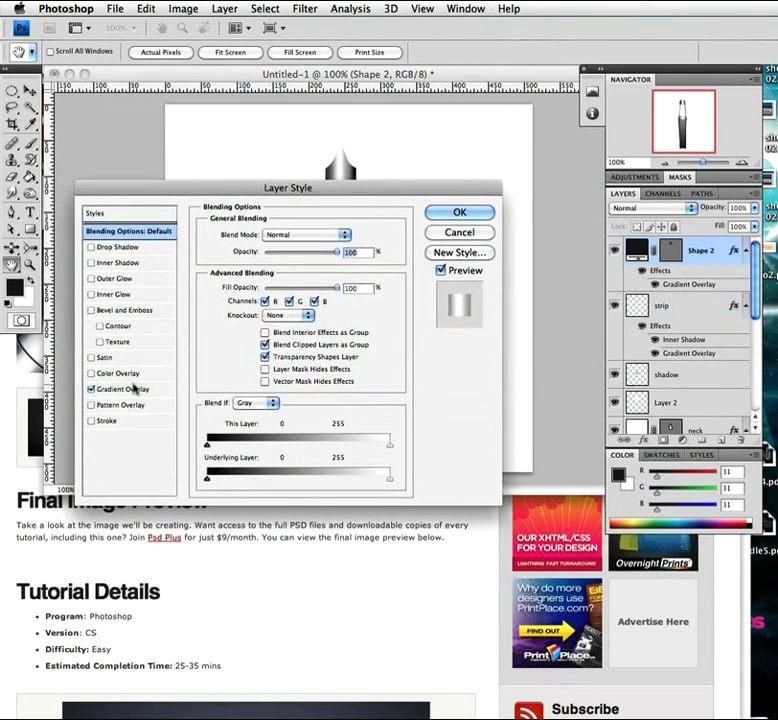
pyautogui.click(130, 389)
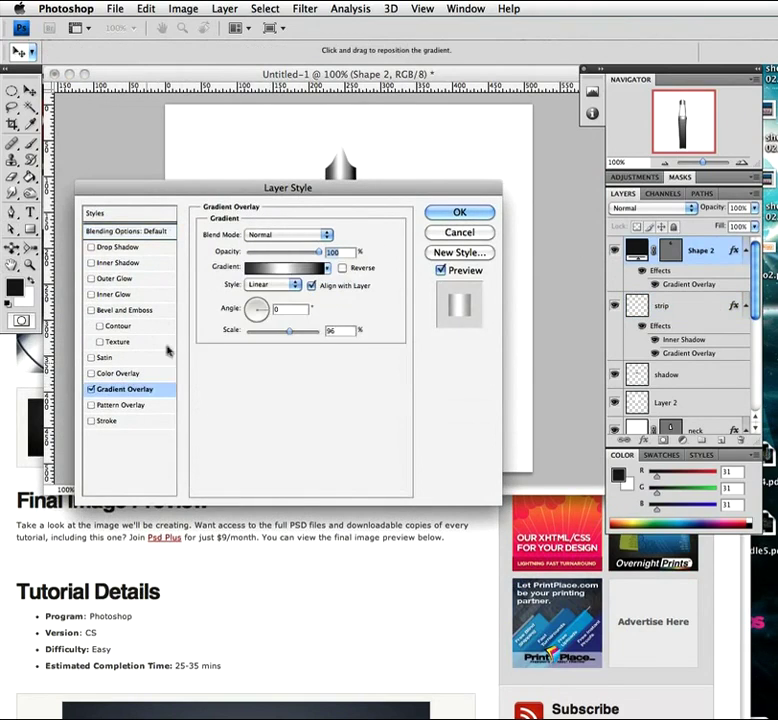
pyautogui.click(285, 268)
pyautogui.moveTo(331, 58); pyautogui.dragTo(343, 266)
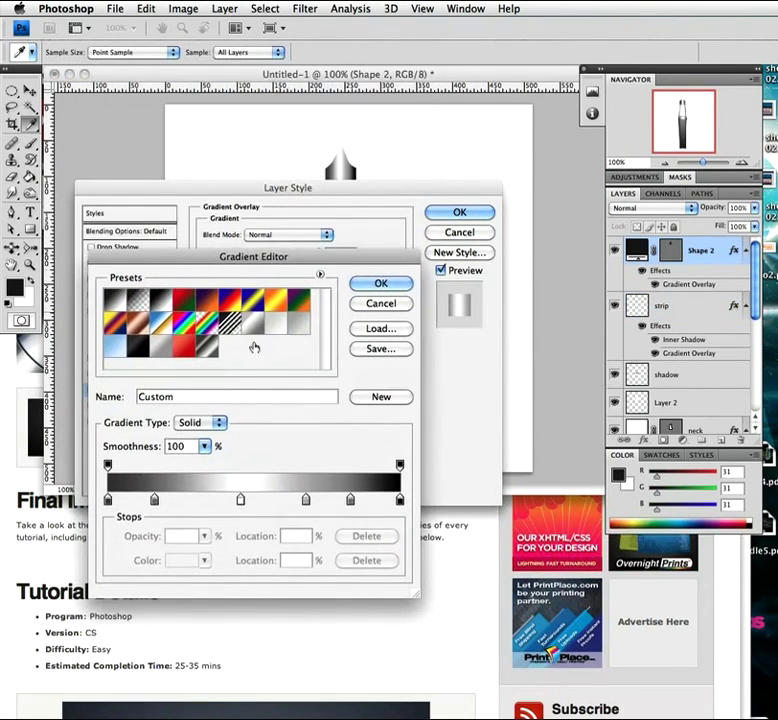
pyautogui.click(216, 504)
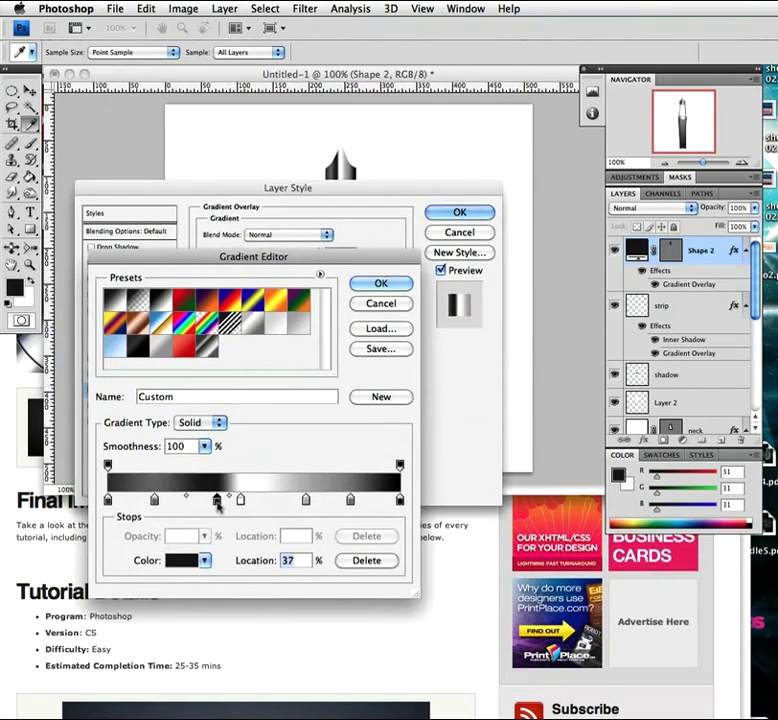
pyautogui.doubleClick(217, 498)
pyautogui.moveTo(174, 212); pyautogui.dragTo(131, 103)
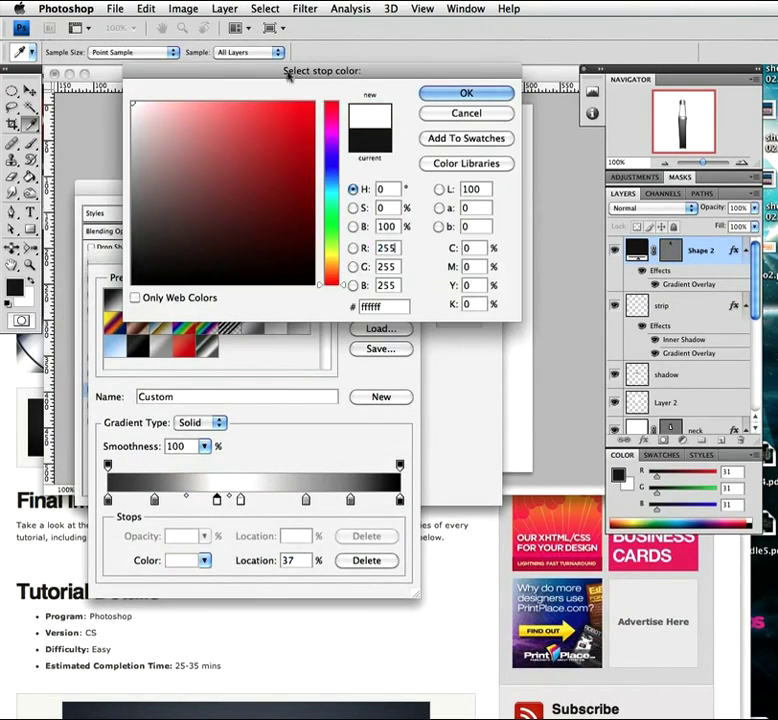
pyautogui.click(466, 93)
# - Add stops near 54% and 23%, remove the 37% stop, and shift stops to 58% and 36%
pyautogui.moveTo(254, 500); pyautogui.dragTo(265, 500)
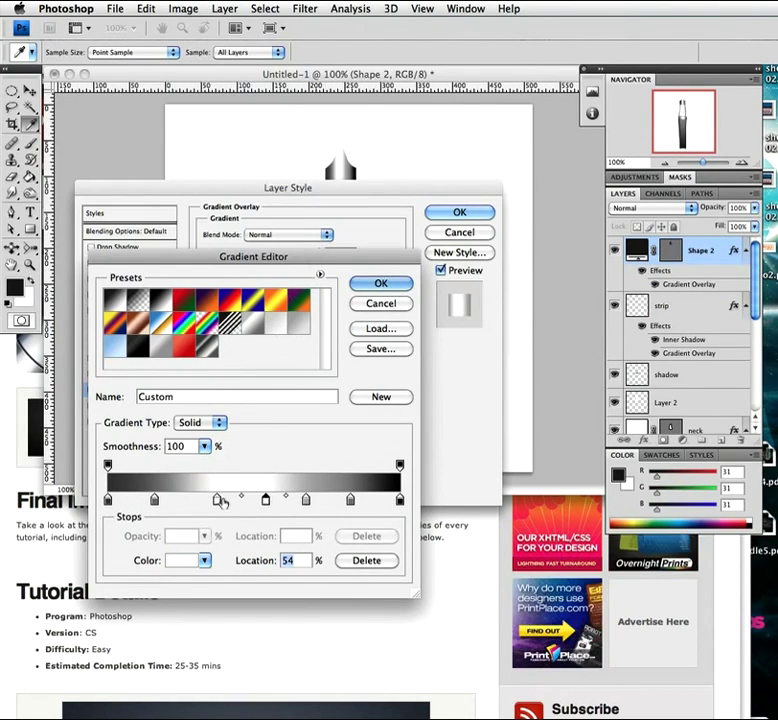
pyautogui.moveTo(166, 500); pyautogui.dragTo(218, 540)
pyautogui.click(217, 500)
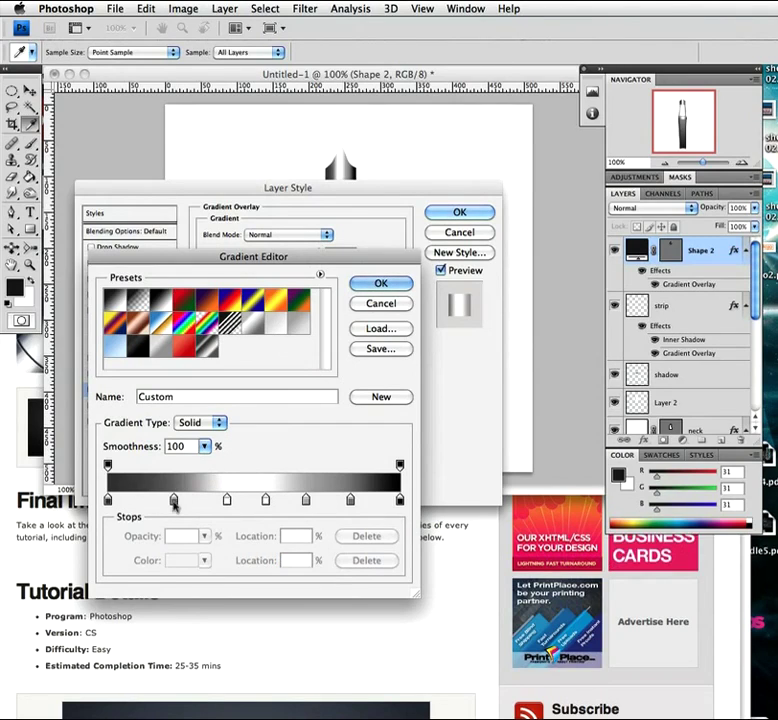
pyautogui.moveTo(266, 500); pyautogui.dragTo(277, 500)
pyautogui.moveTo(227, 500); pyautogui.dragTo(253, 502)
pyautogui.click(240, 502)
pyautogui.doubleClick(252, 502)
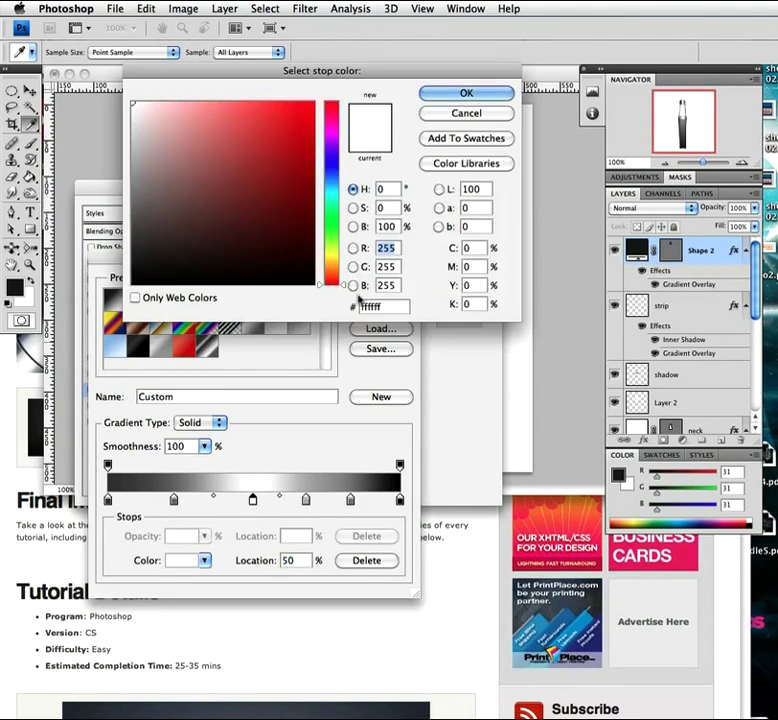
pyautogui.click(466, 114)
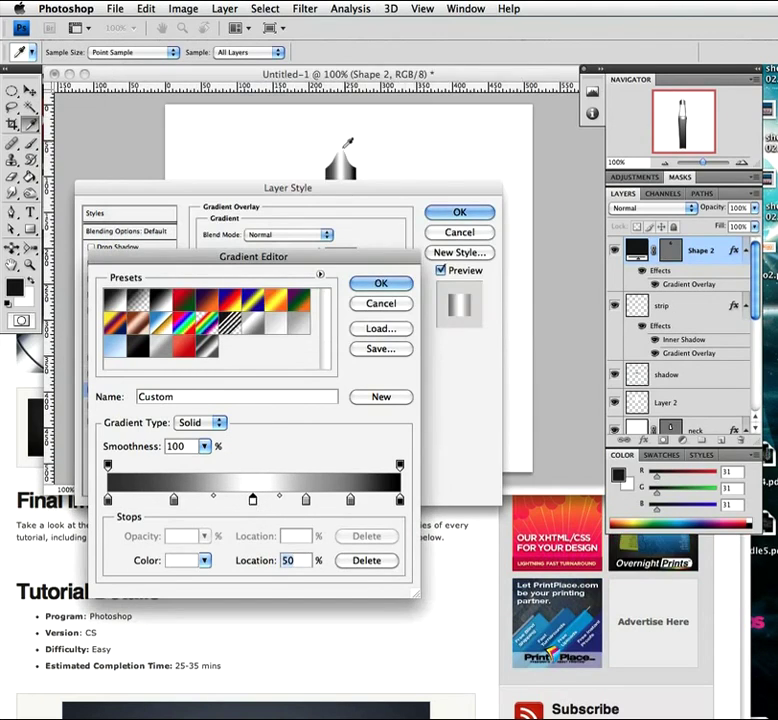
# - Move the middle stop to 51%, dark grey to 18%, light grey to 73%, and apply
pyautogui.moveTo(311, 253); pyautogui.dragTo(650, 40)
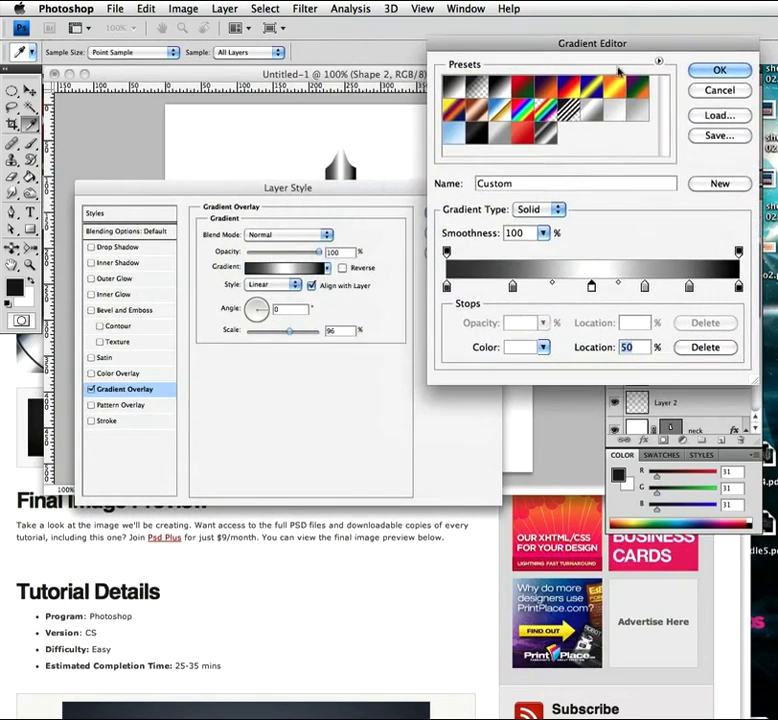
pyautogui.moveTo(591, 287)
pyautogui.mouseDown()
pyautogui.moveTo(605, 288)
pyautogui.moveTo(597, 290)
pyautogui.mouseUp()
pyautogui.moveTo(513, 288); pyautogui.dragTo(495, 289)
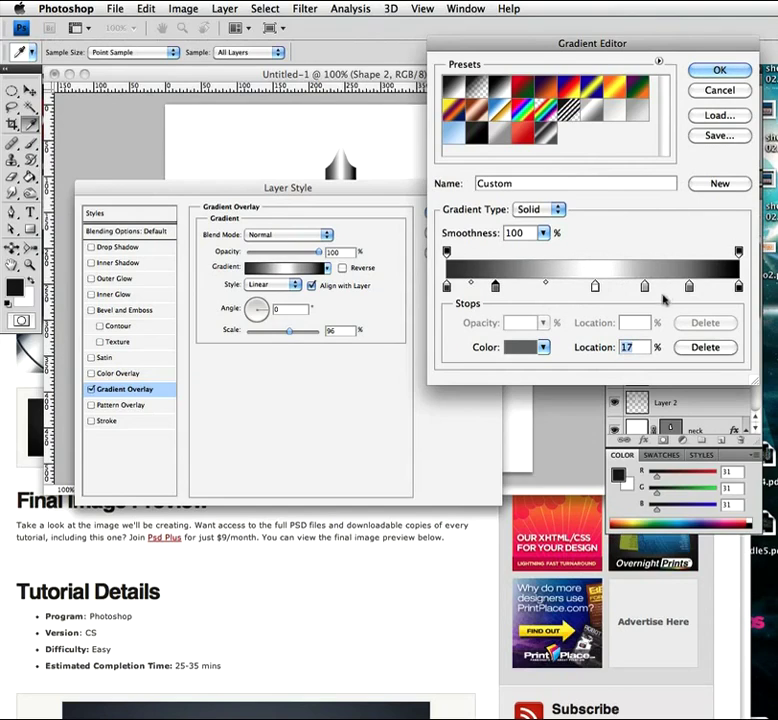
pyautogui.moveTo(652, 289)
pyautogui.mouseDown()
pyautogui.moveTo(698, 289)
pyautogui.moveTo(646, 289)
pyautogui.moveTo(661, 289)
pyautogui.mouseUp()
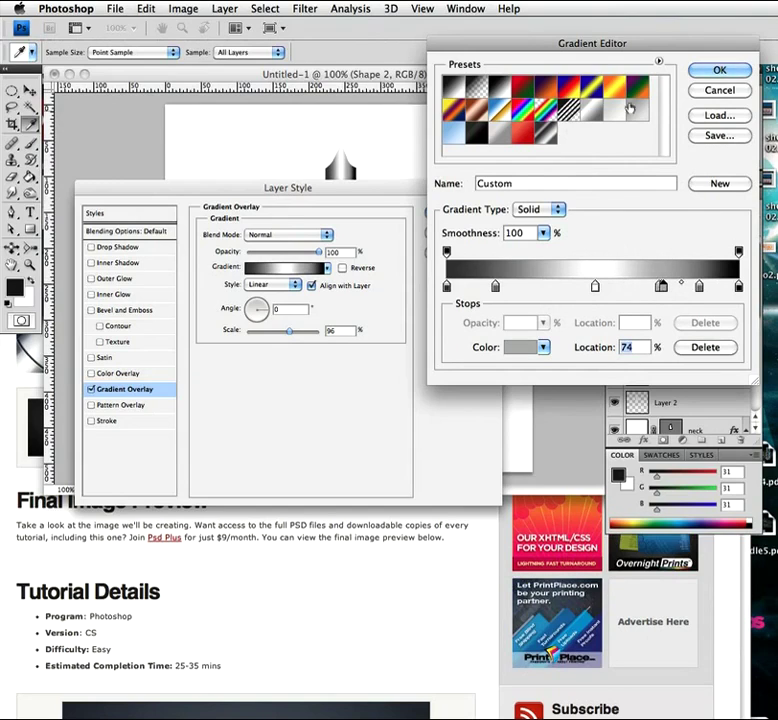
pyautogui.click(722, 70)
pyautogui.click(459, 212)
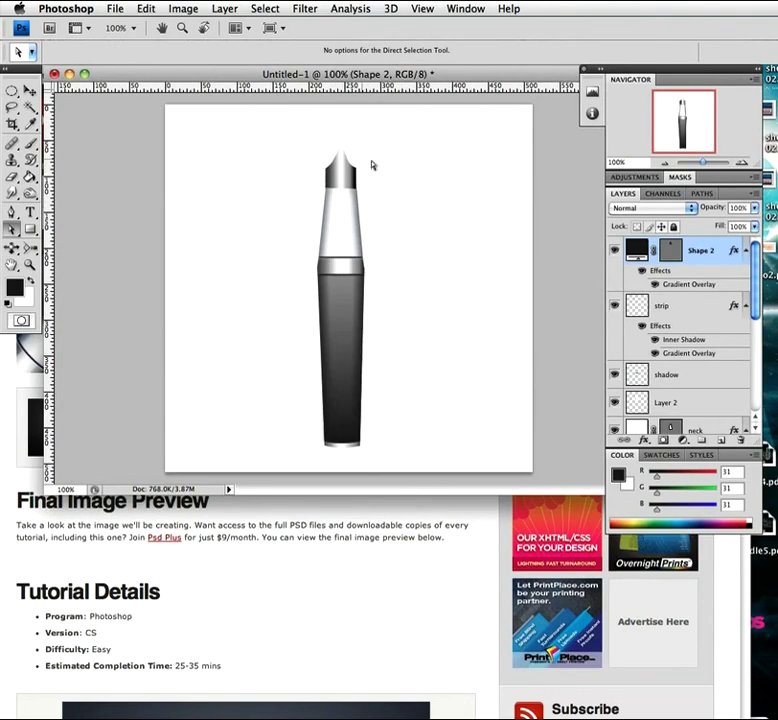
# - On a new Layer 3, fill a thin rectangular strip black running down from the nib tip
pyautogui.click(722, 441)
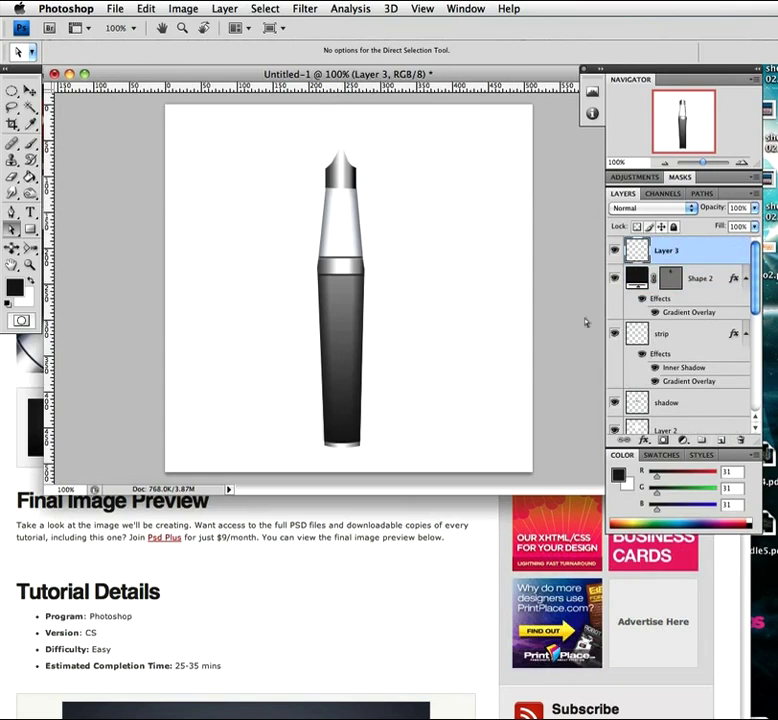
pyautogui.press('z')
pyautogui.moveTo(341, 157); pyautogui.dragTo(347, 184)
pyautogui.press('a')
pyautogui.click(12, 92)
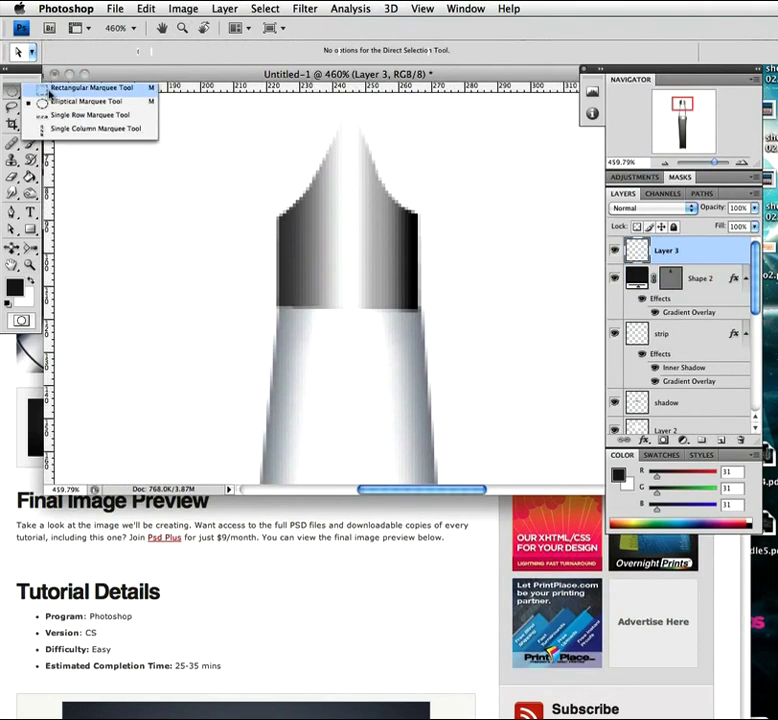
pyautogui.click(90, 87)
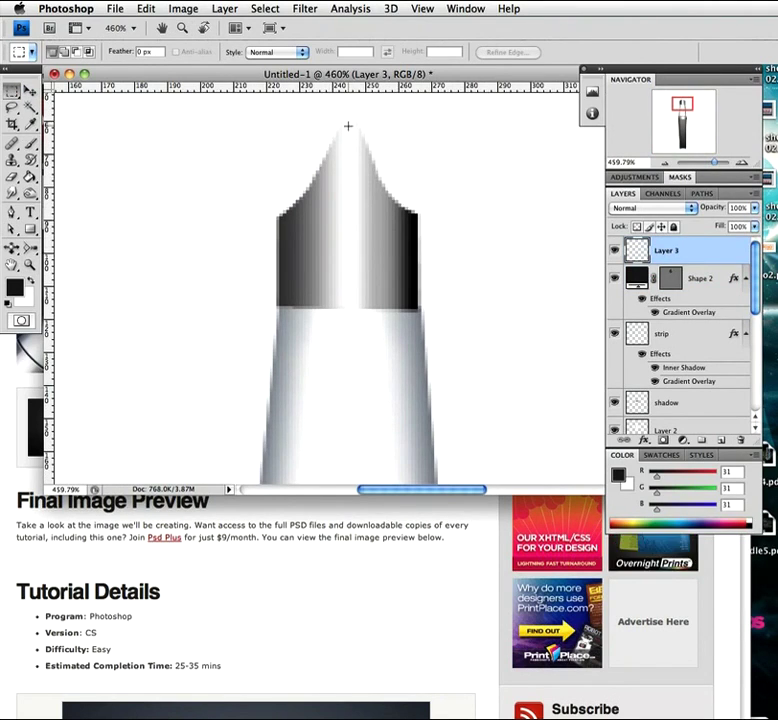
pyautogui.moveTo(347, 129); pyautogui.dragTo(352, 222)
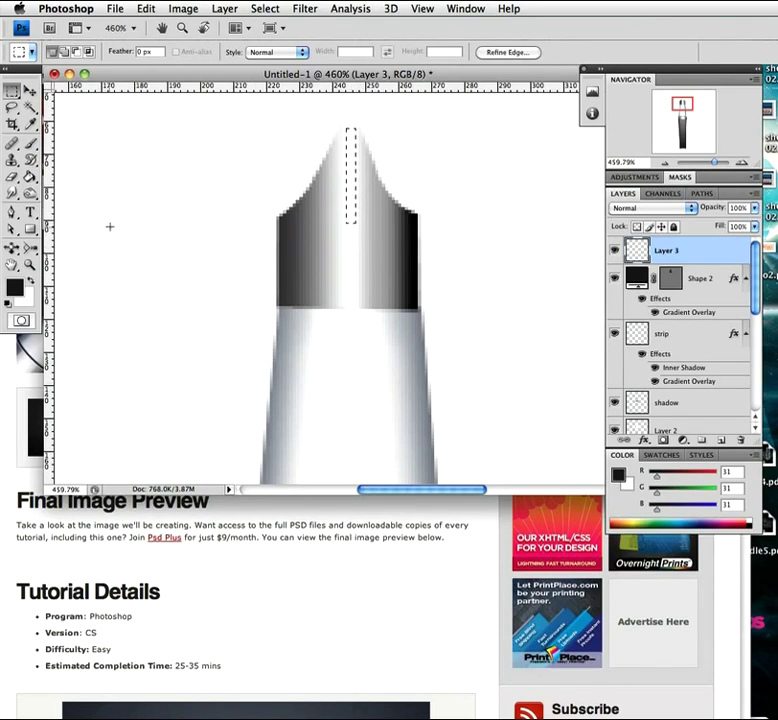
pyautogui.press('g')
pyautogui.click(345, 182)
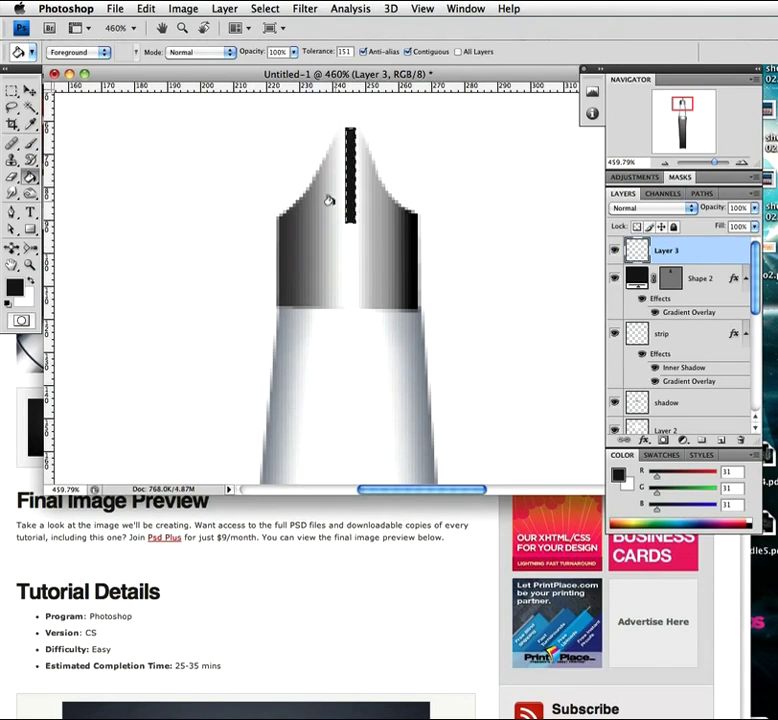
pyautogui.press('m')
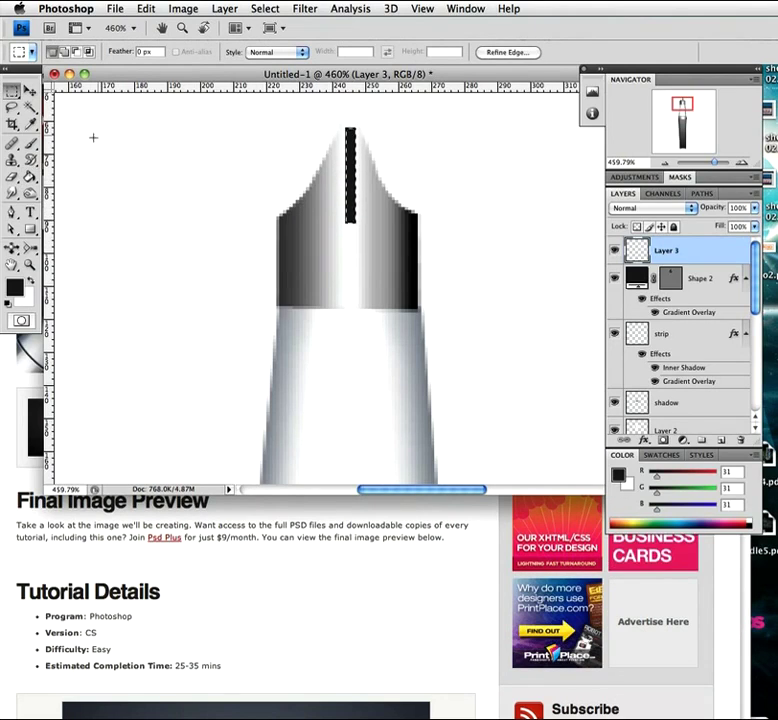
pyautogui.moveTo(12, 90); pyautogui.dragTo(58, 101)
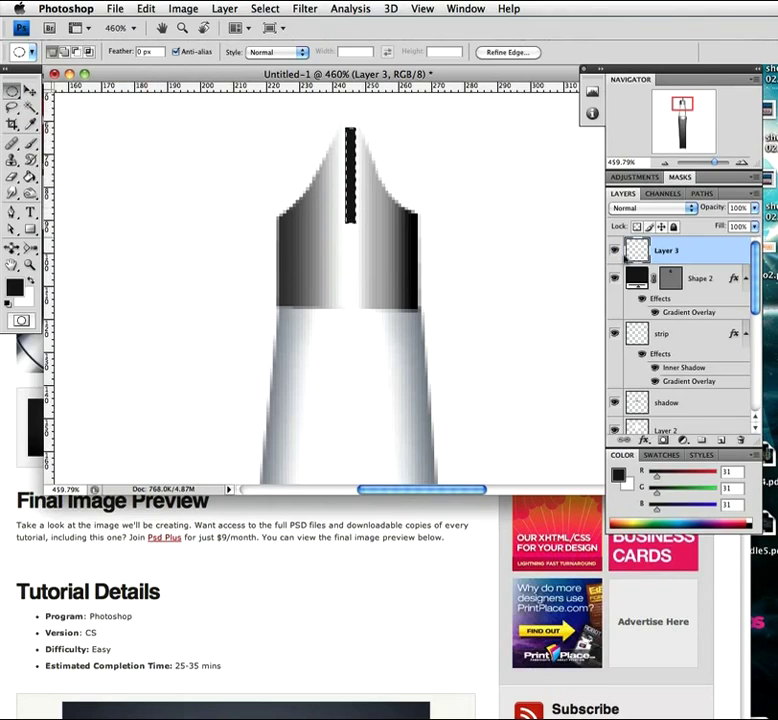
# - On a new Layer 4, fill a small black circle at the slit's base and deselect
pyautogui.click(719, 441)
pyautogui.click(337, 217)
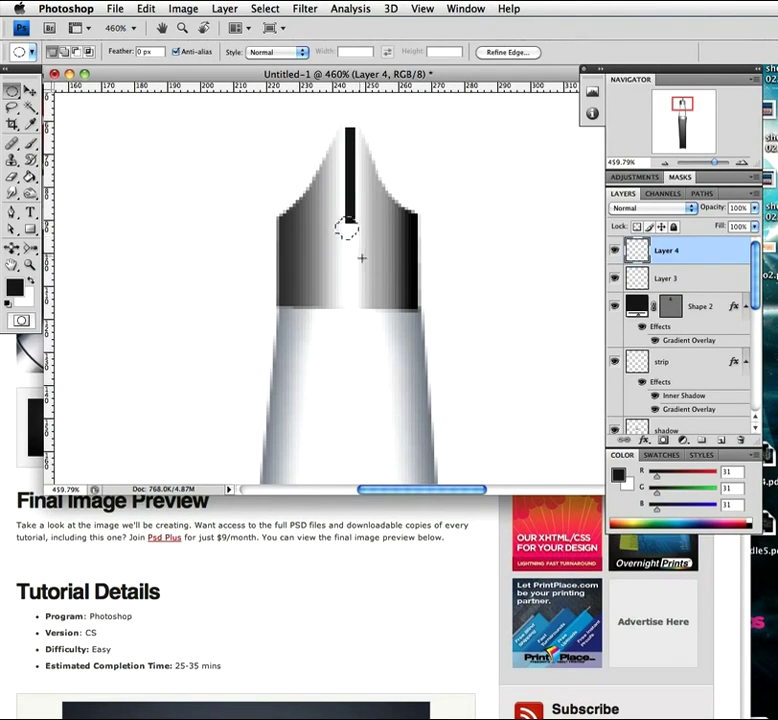
pyautogui.press('g')
pyautogui.click(346, 228)
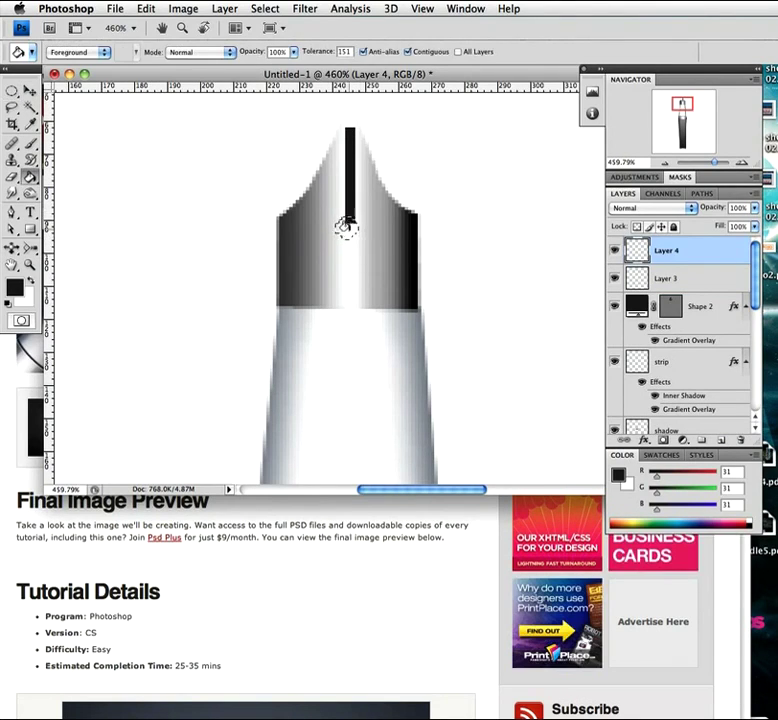
pyautogui.press('m')
pyautogui.press('v')
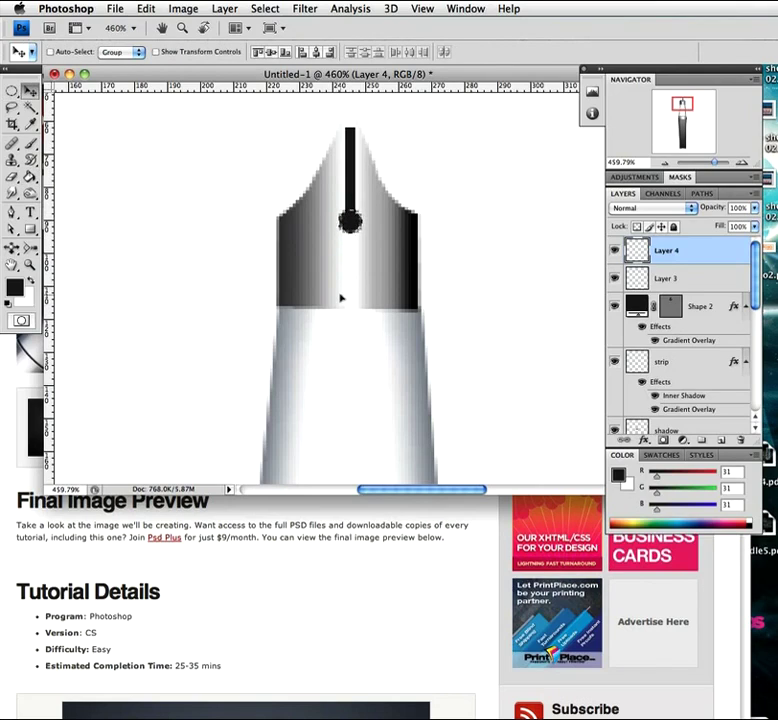
pyautogui.press('super+d')
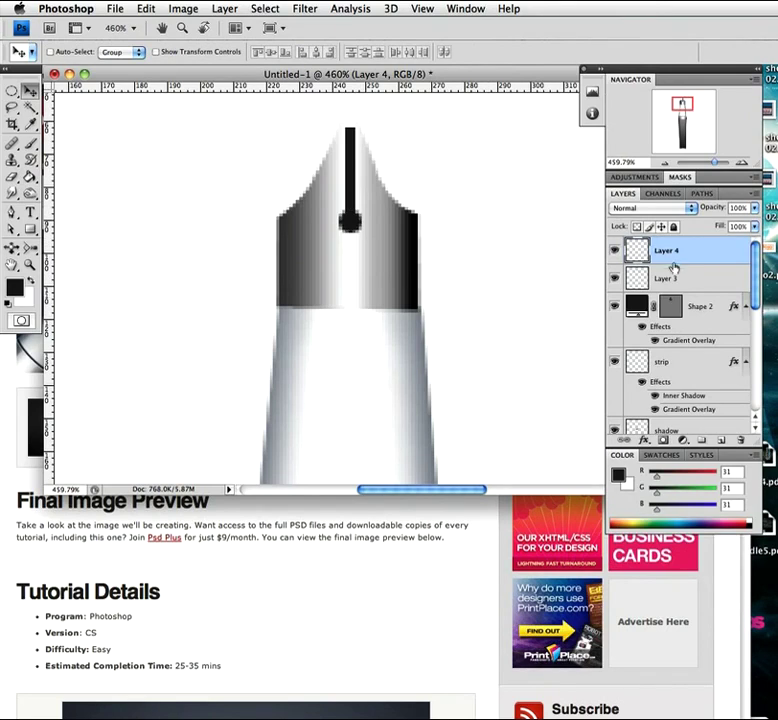
pyautogui.click(702, 284)
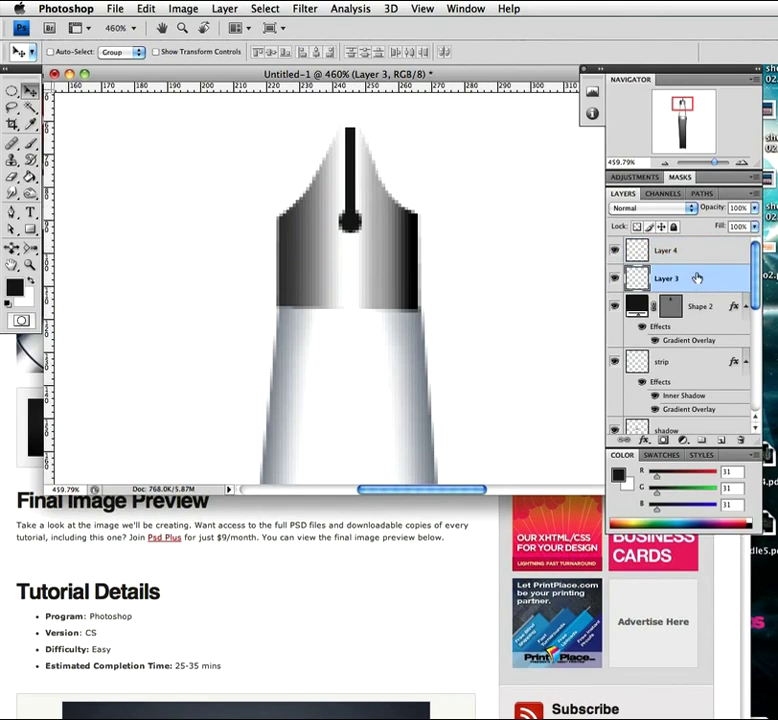
# - Add a layer mask to Layer 3 and fade the slit's top with a Black, White gradient
pyautogui.click(663, 441)
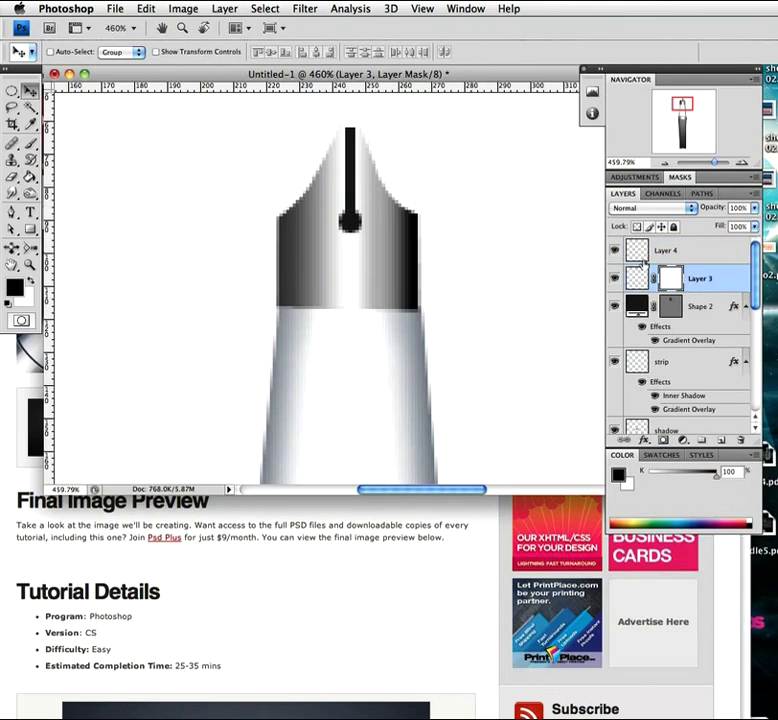
pyautogui.moveTo(18, 107); pyautogui.dragTo(55, 107)
pyautogui.click(50, 32)
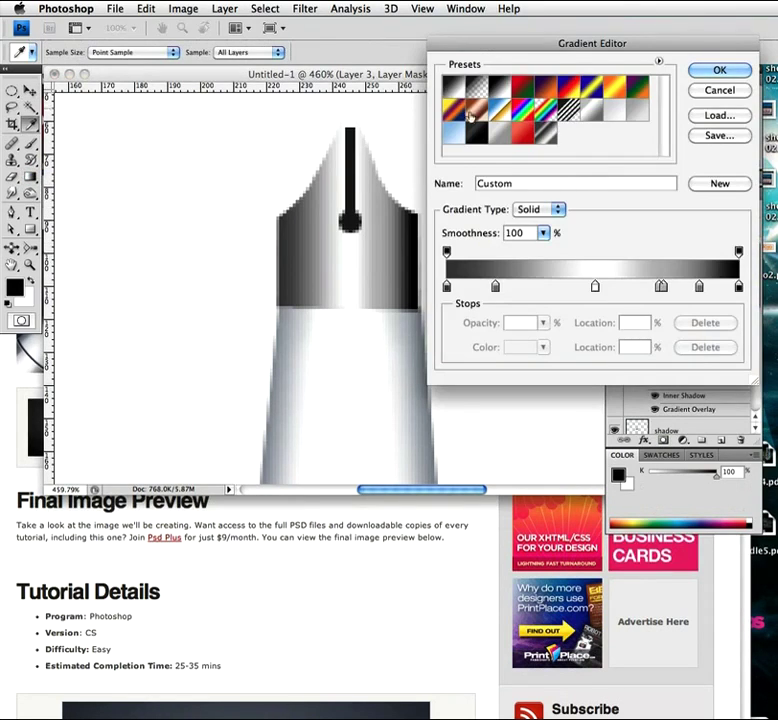
pyautogui.click(494, 94)
pyautogui.click(716, 70)
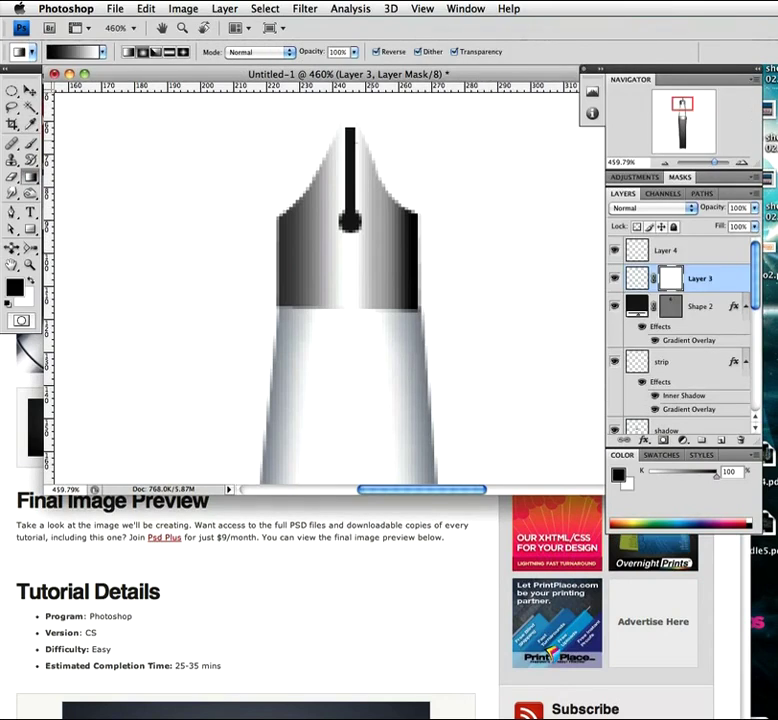
pyautogui.moveTo(349, 130); pyautogui.dragTo(349, 200)
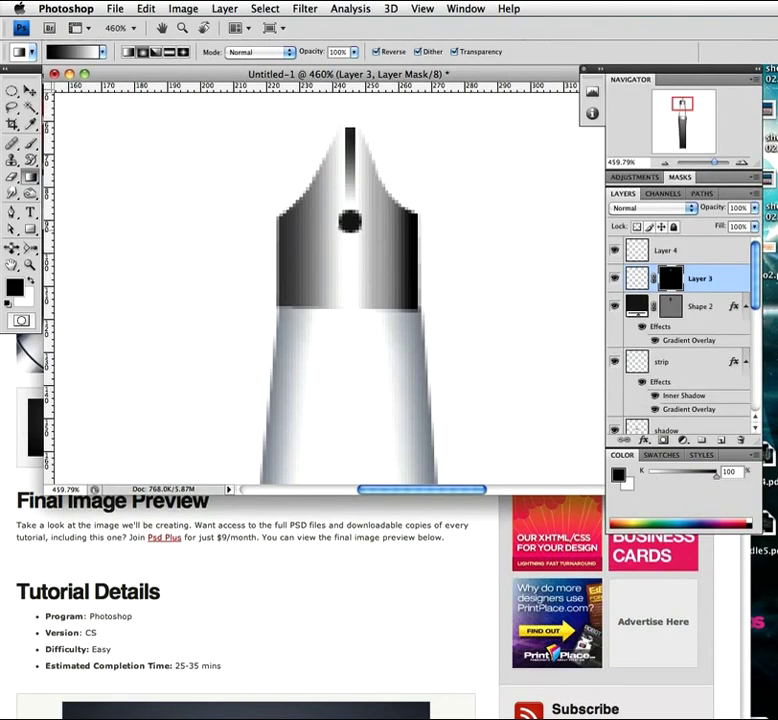
pyautogui.hotkey('ctrl', 'z')
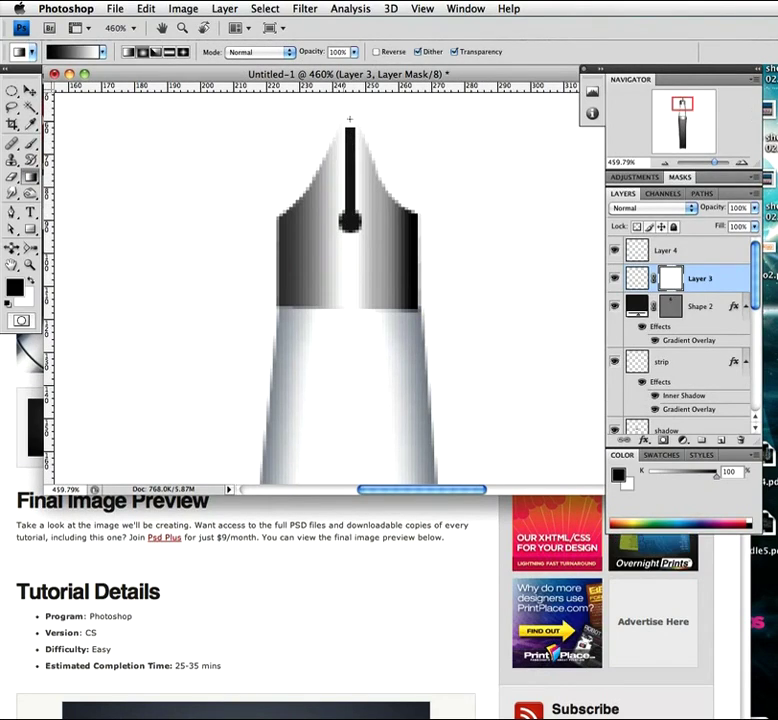
pyautogui.moveTo(348, 120); pyautogui.dragTo(349, 150)
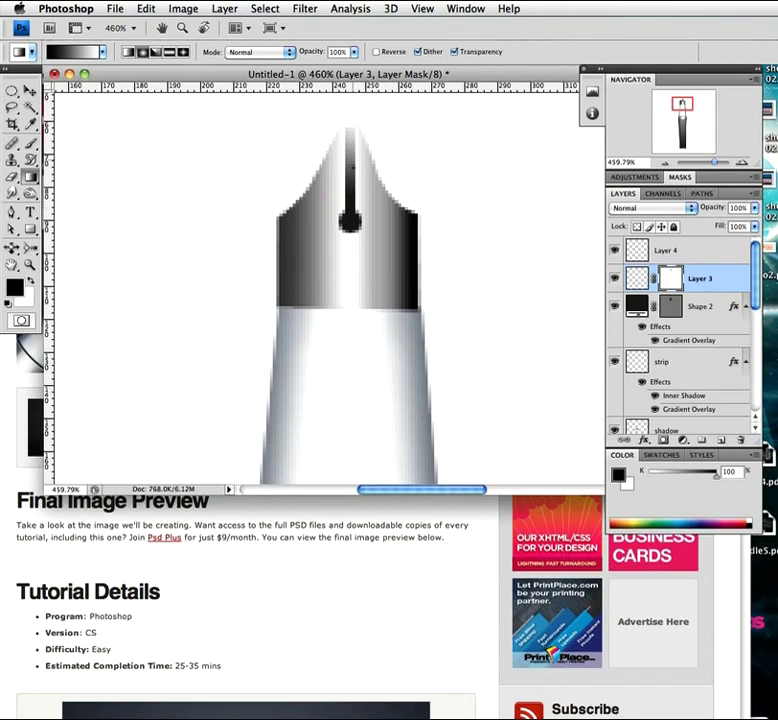
pyautogui.hotkey('ctrl', 'z')
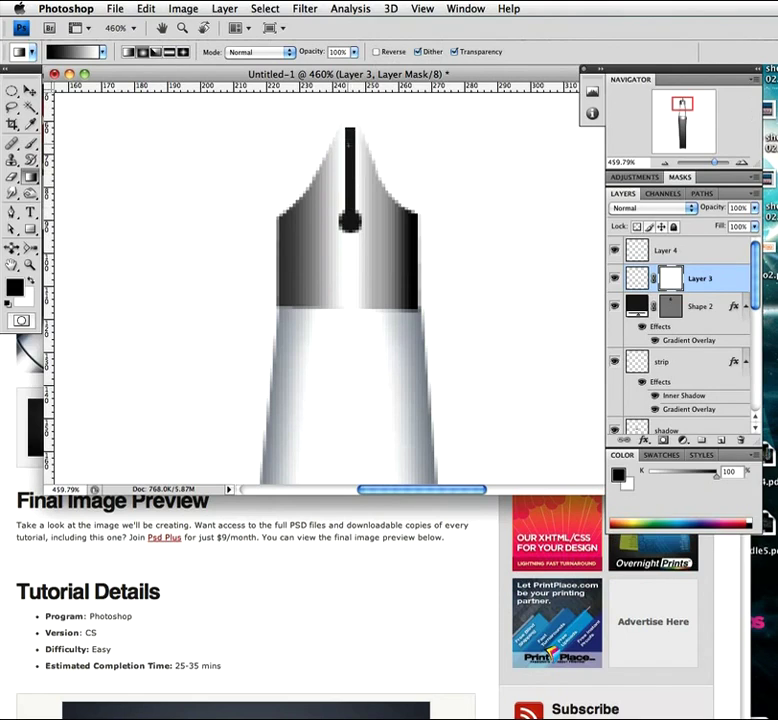
pyautogui.hotkey('ctrl', 'z')
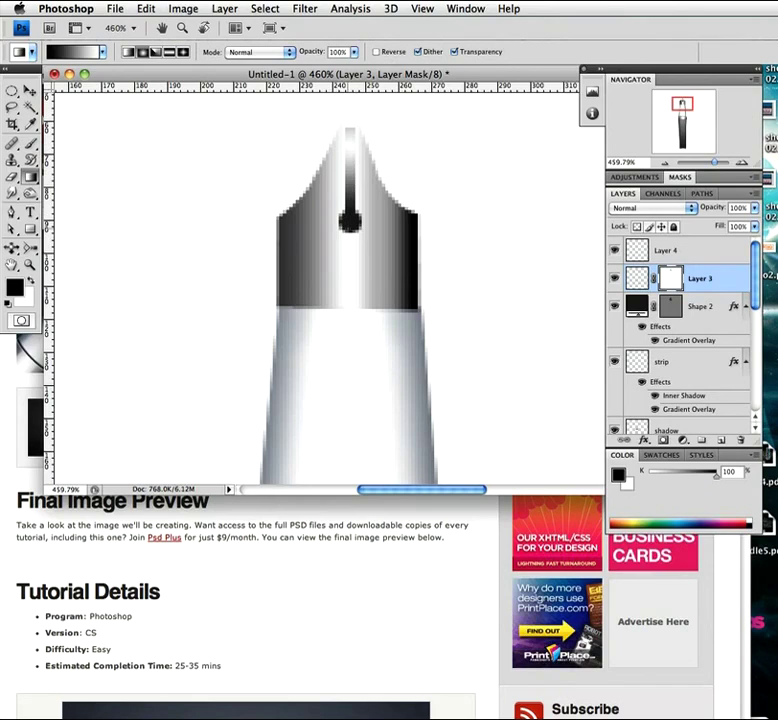
pyautogui.hotkey('ctrl', 'z')
pyautogui.moveTo(370, 132); pyautogui.dragTo(366, 225)
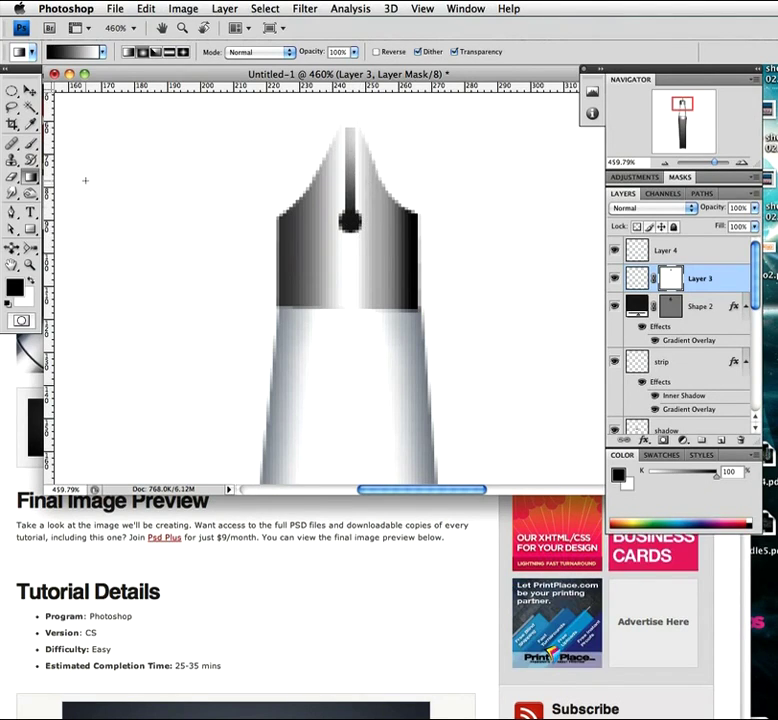
# - Set the brush to 0% hardness and 20 px size, then zoom out to nearly the whole pen
pyautogui.press('b')
pyautogui.press('[')
pyautogui.press('[')
pyautogui.press('[')
pyautogui.press('[')
pyautogui.press('[')
pyautogui.press('[')
pyautogui.press('[')
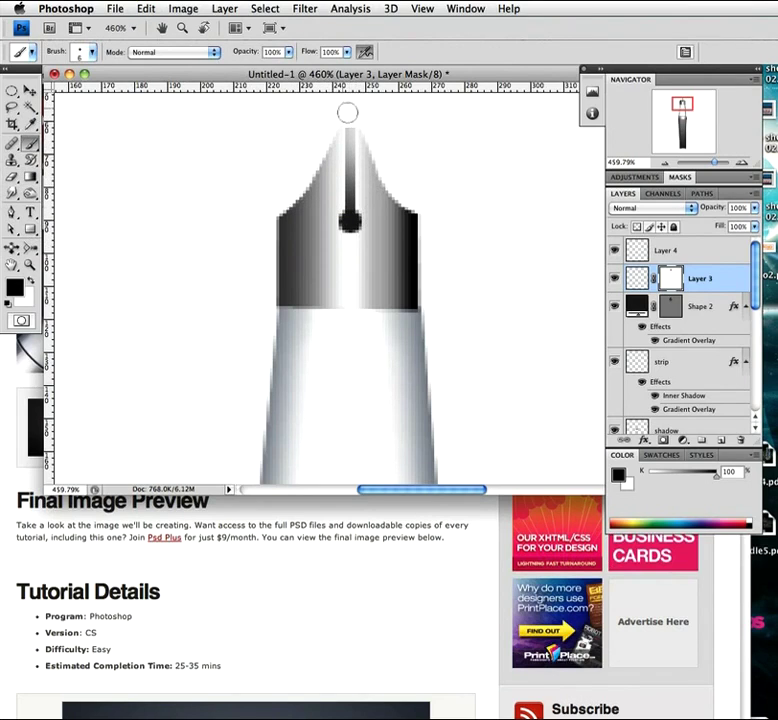
pyautogui.click(97, 56)
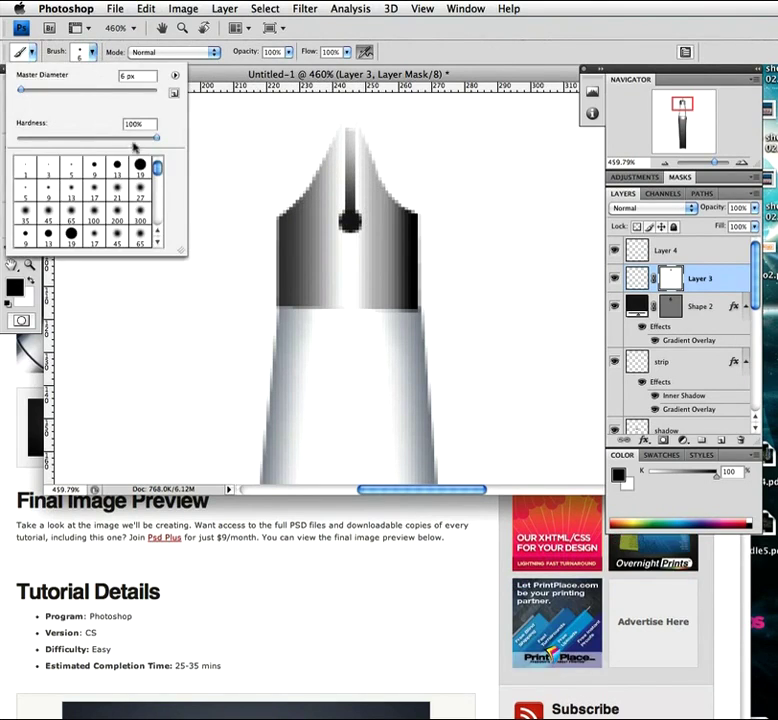
pyautogui.moveTo(155, 146); pyautogui.dragTo(76, 135)
pyautogui.click(310, 118)
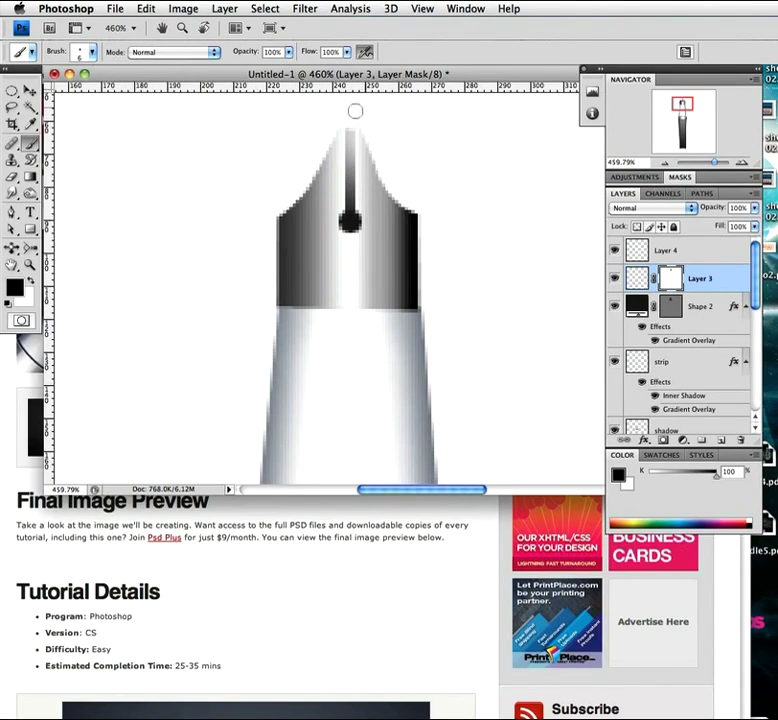
pyautogui.press(']')
pyautogui.press(']')
pyautogui.press(']')
pyautogui.press(']')
pyautogui.press(']')
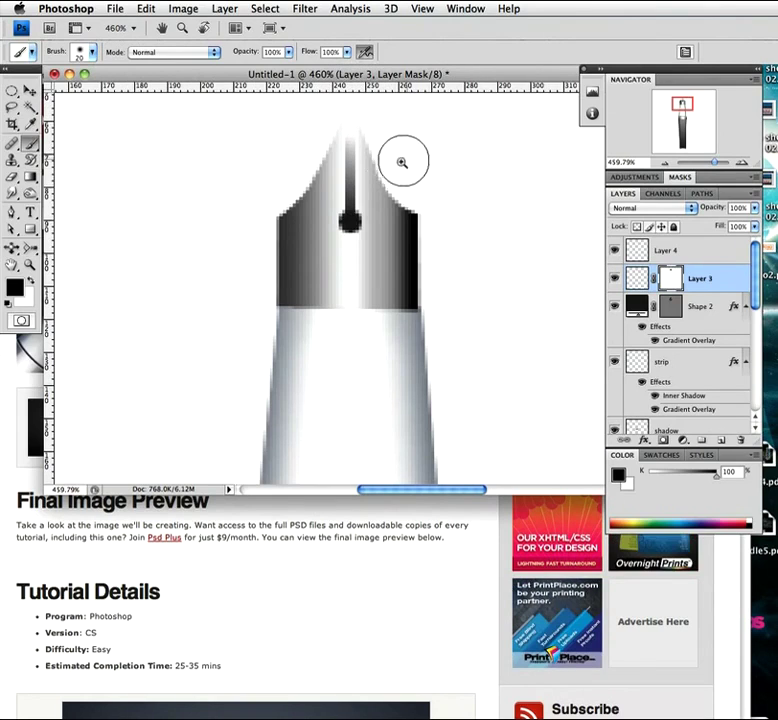
pyautogui.press('z')
pyautogui.moveTo(365, 226)
pyautogui.mouseDown()
pyautogui.moveTo(367, 247)
pyautogui.moveTo(365, 212)
pyautogui.mouseUp()
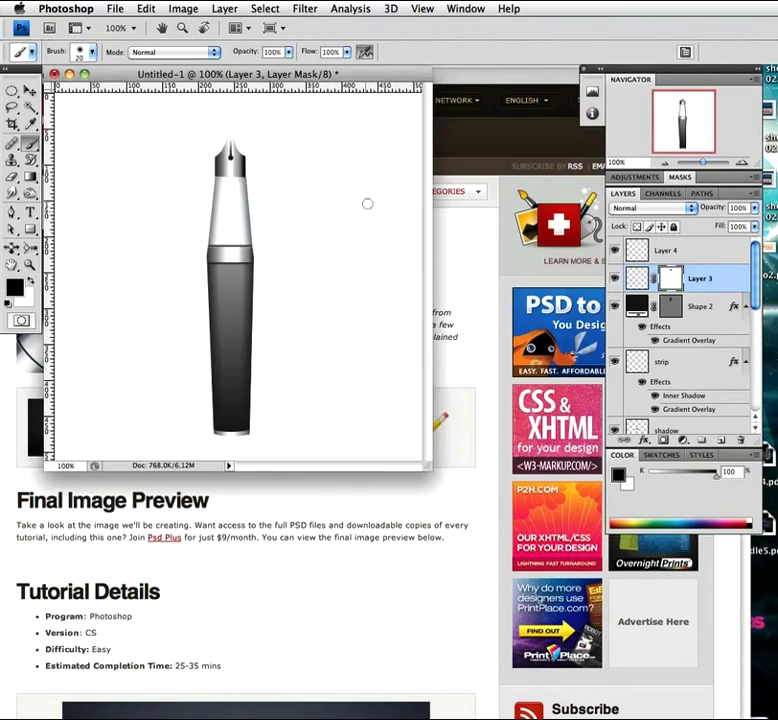
# - Widen the document window and convert the Background into Layer 0
pyautogui.moveTo(434, 462); pyautogui.dragTo(455, 468)
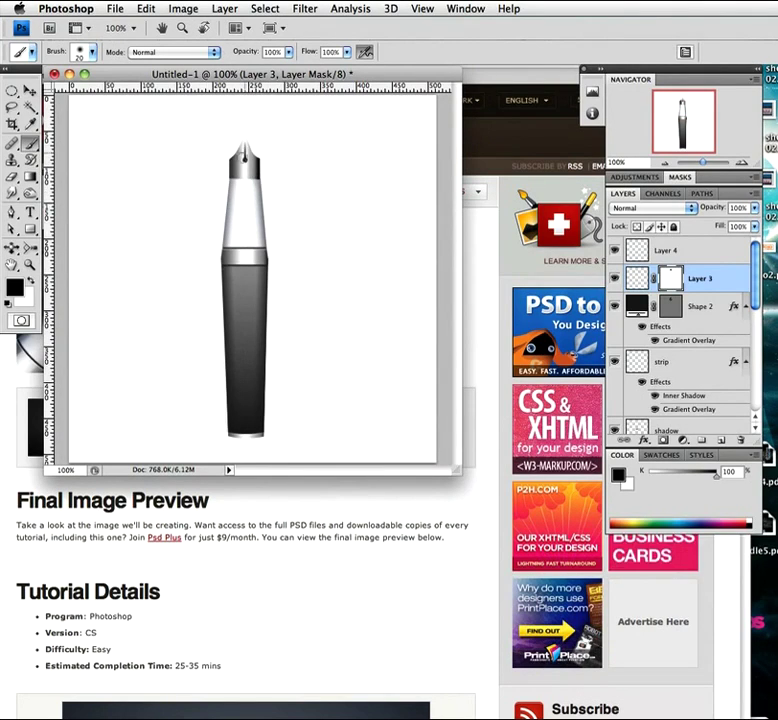
pyautogui.press('v')
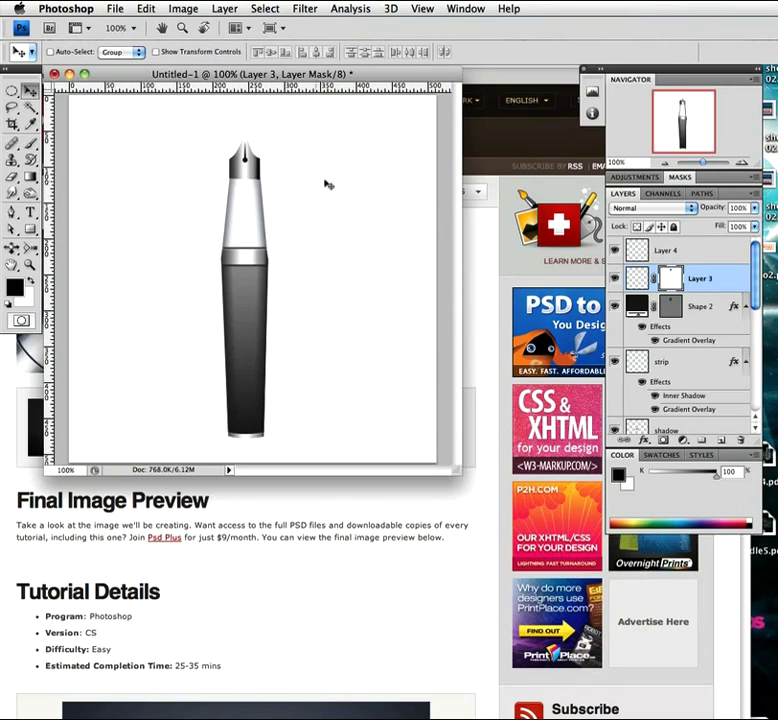
pyautogui.scroll(-6, 663, 398)
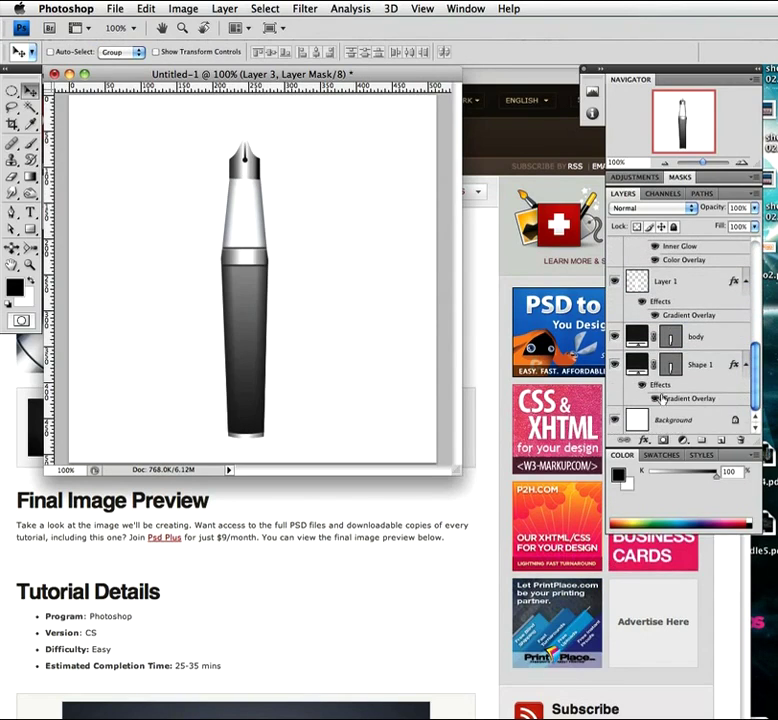
pyautogui.doubleClick(641, 419)
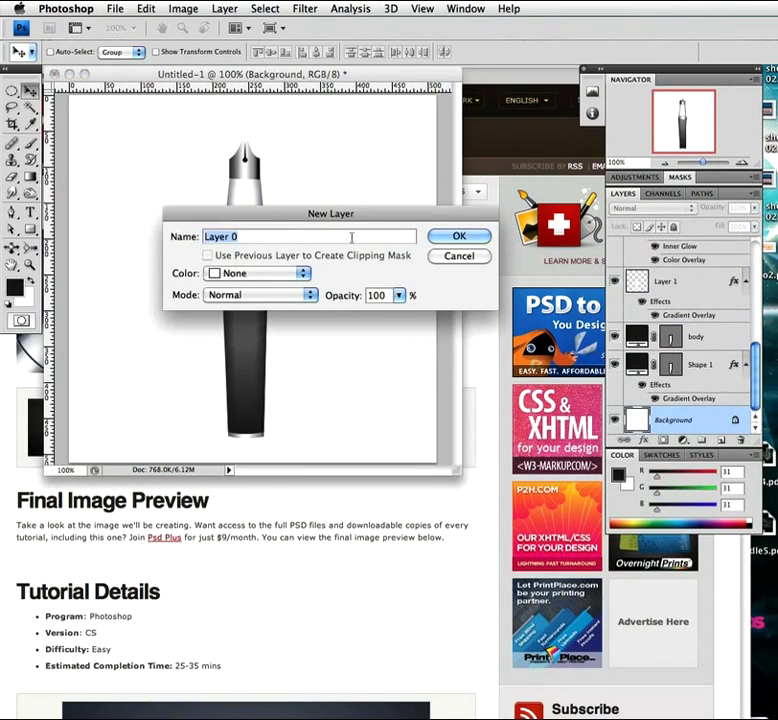
pyautogui.click(438, 240)
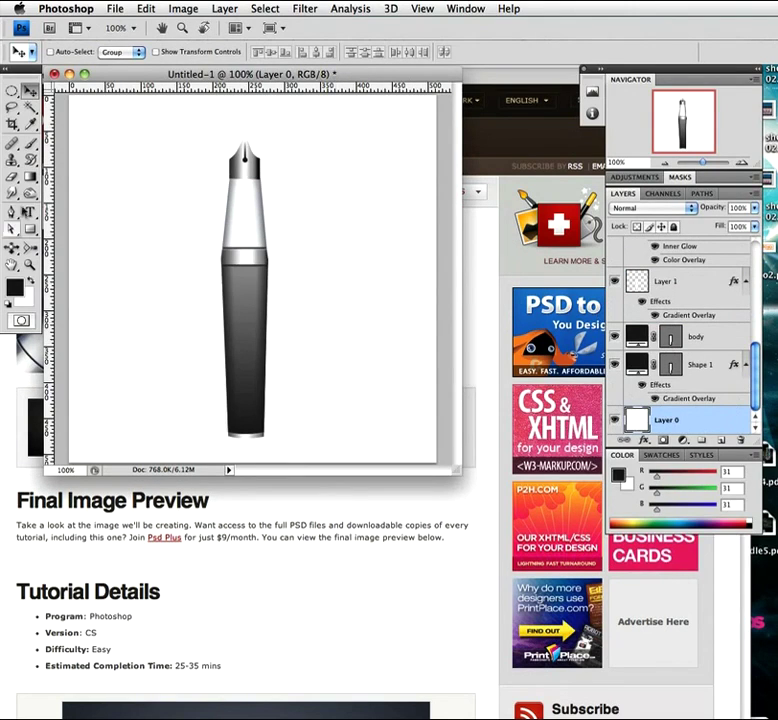
# - Set the foreground colour to mid-grey 7c7c7c and pick the Paint Bucket to fill Layer 0
pyautogui.click(14, 287)
pyautogui.moveTo(131, 263); pyautogui.dragTo(131, 194)
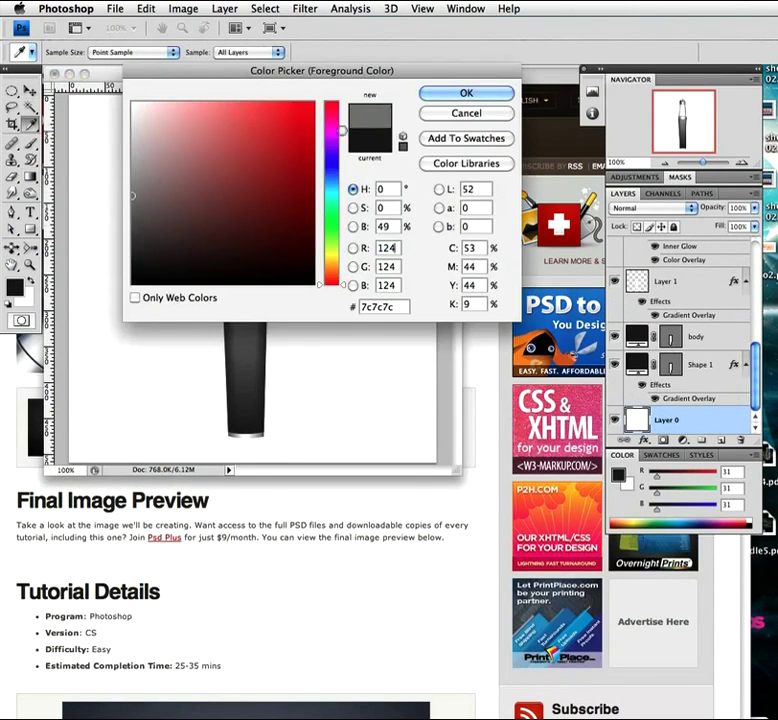
pyautogui.click(433, 93)
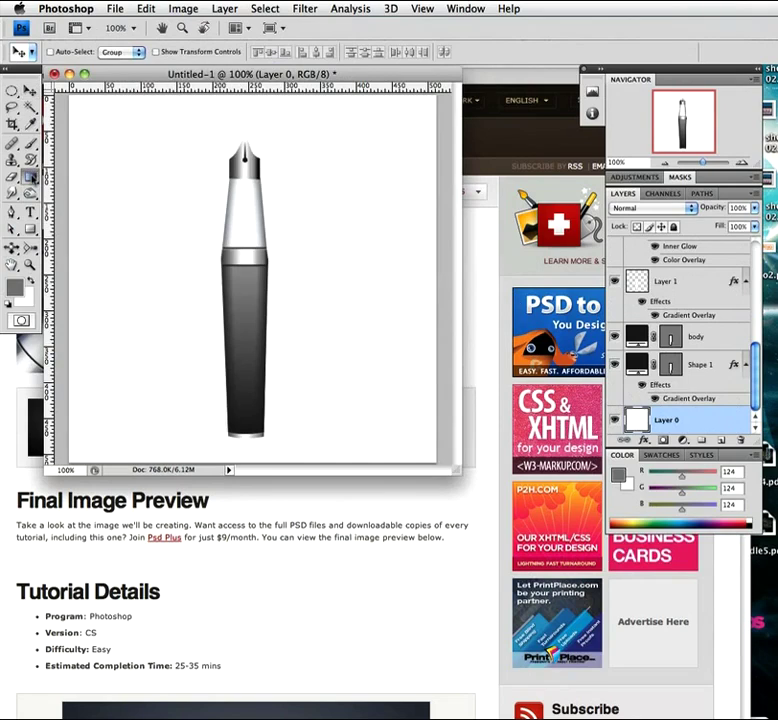
pyautogui.moveTo(30, 177); pyautogui.dragTo(72, 192)
pyautogui.click(137, 226)
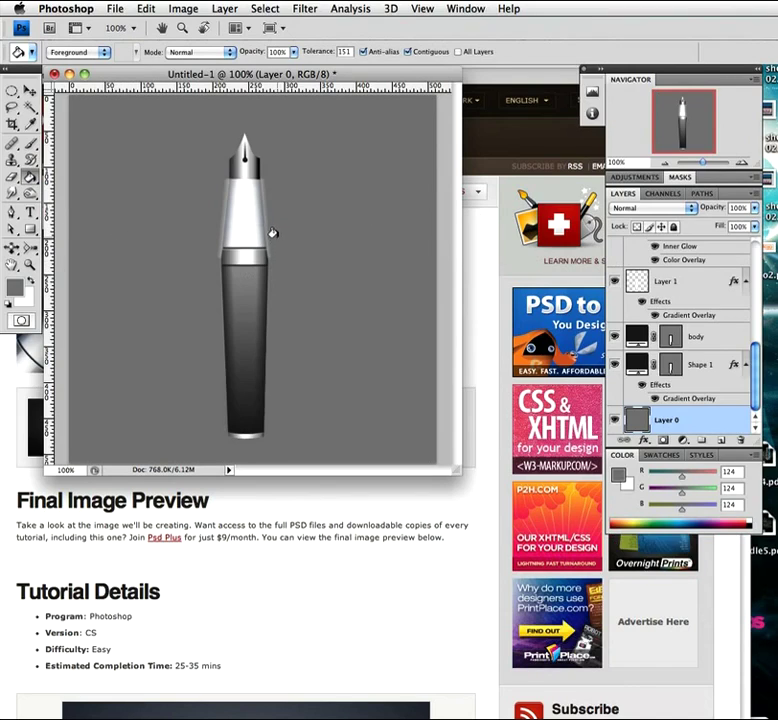
# - Zoom to 254% on the pen's neck, check the neck and Layer 2 visibility, and select Layer 2
pyautogui.press('z')
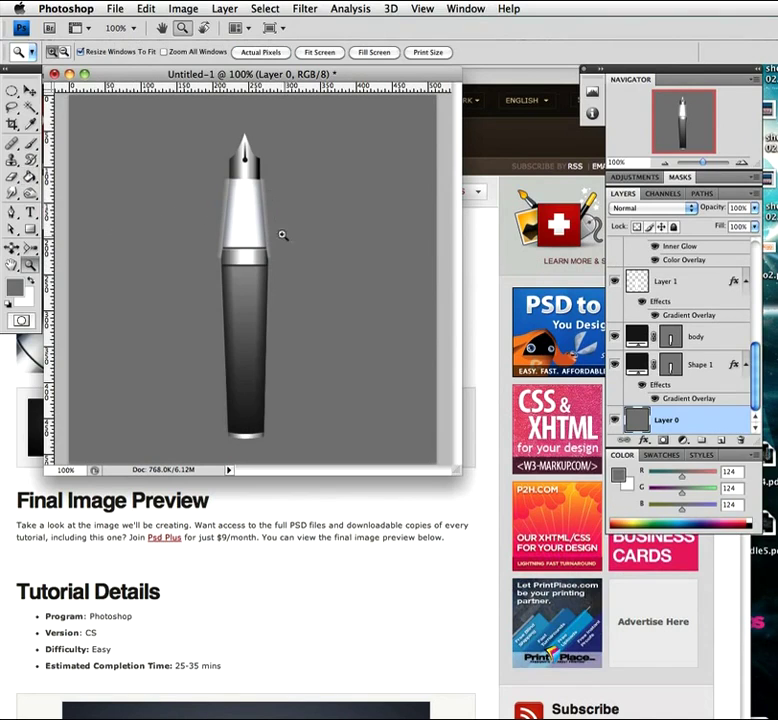
pyautogui.moveTo(237, 228)
pyautogui.mouseDown()
pyautogui.moveTo(271, 261)
pyautogui.moveTo(287, 212)
pyautogui.mouseUp()
pyautogui.press('g')
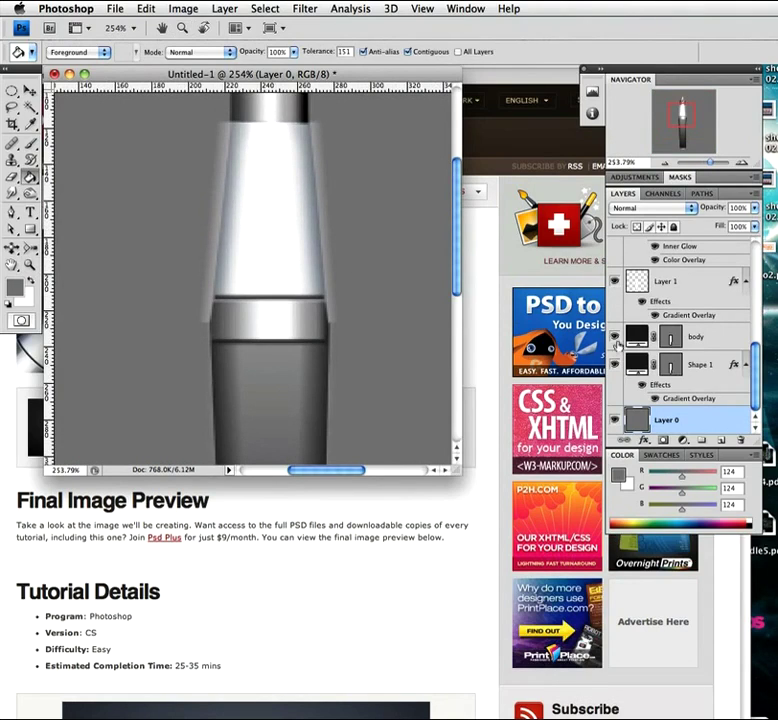
pyautogui.scroll(3, 630, 340)
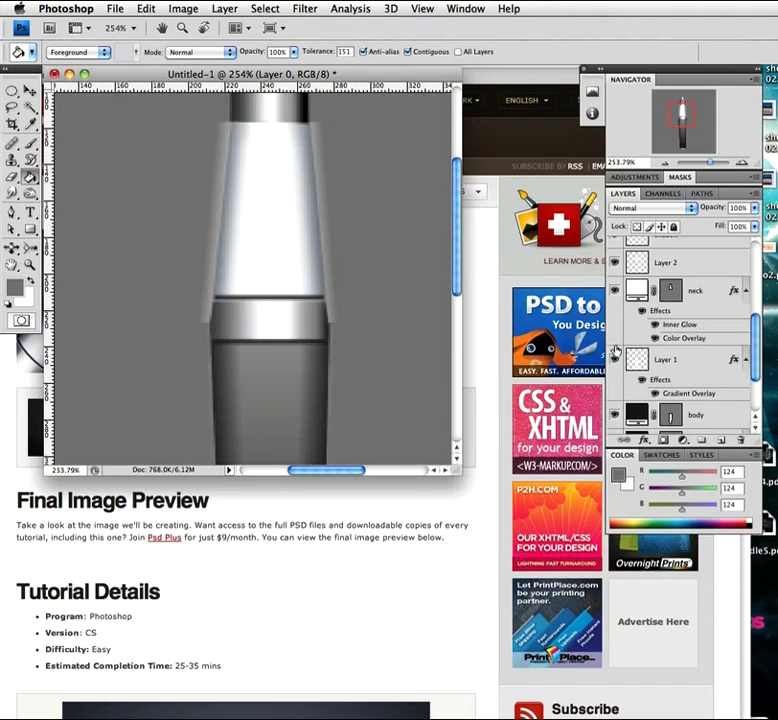
pyautogui.click(614, 291)
pyautogui.click(614, 292)
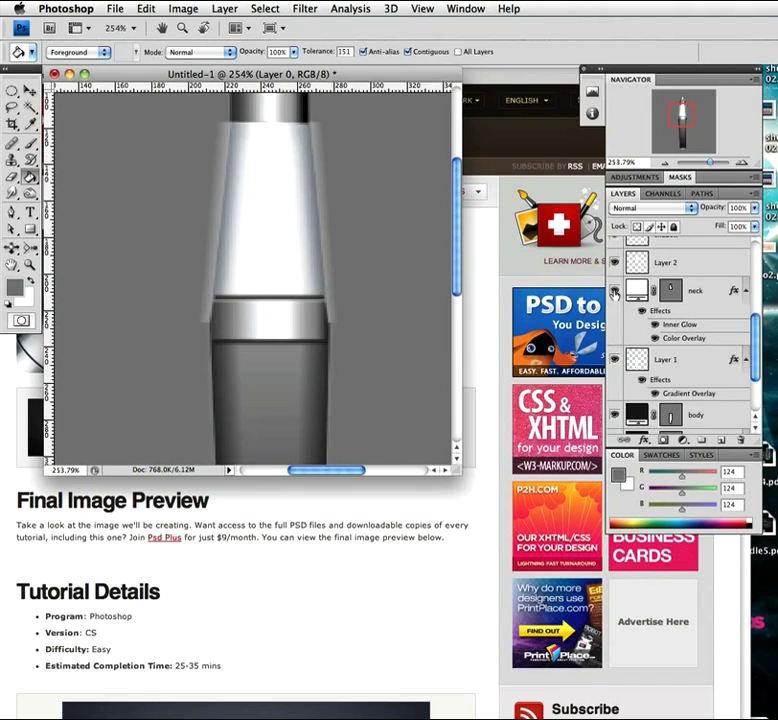
pyautogui.click(614, 262)
pyautogui.click(614, 262)
pyautogui.click(680, 265)
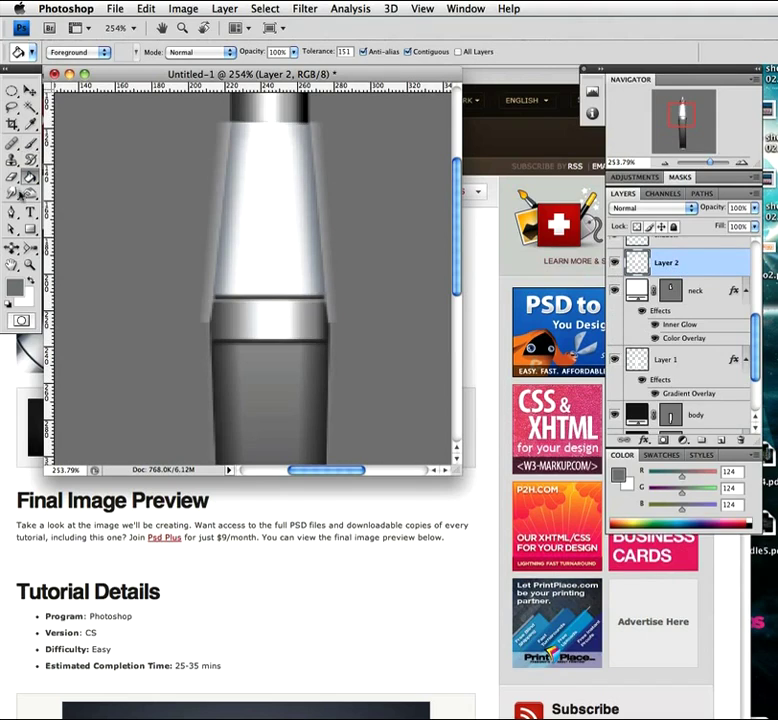
# - Sketch a trial three-anchor Pen triangle over the cone's left side, then undo it
pyautogui.press('p')
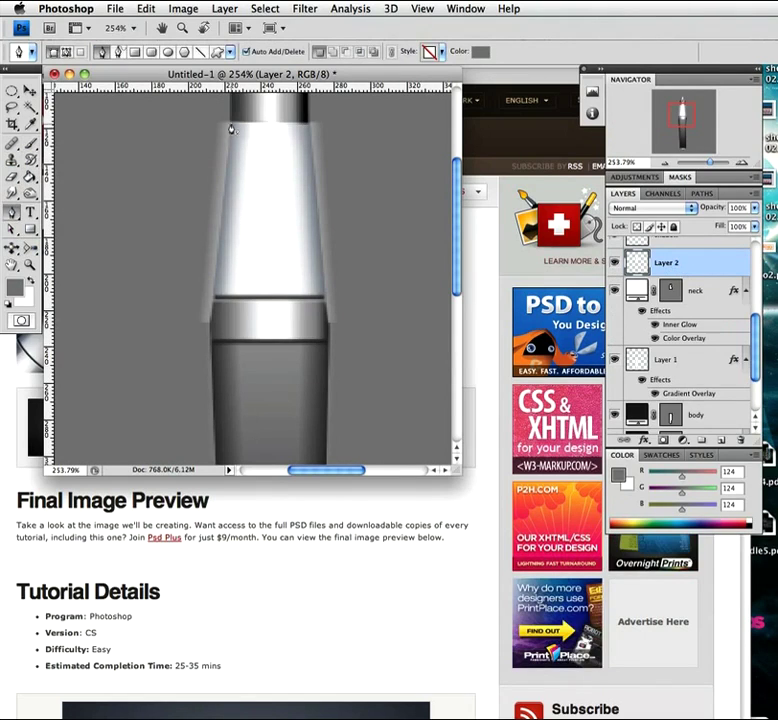
pyautogui.click(229, 127)
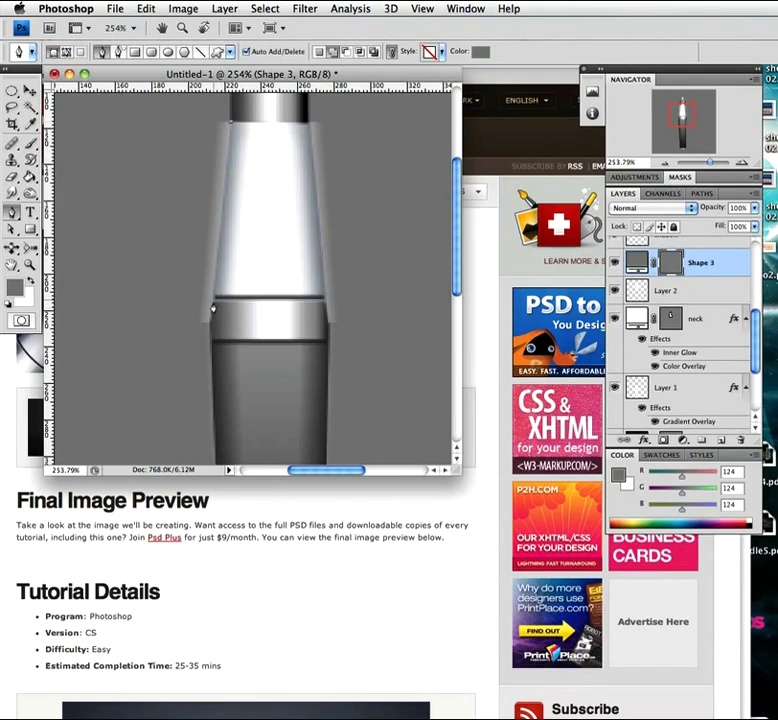
pyautogui.click(210, 299)
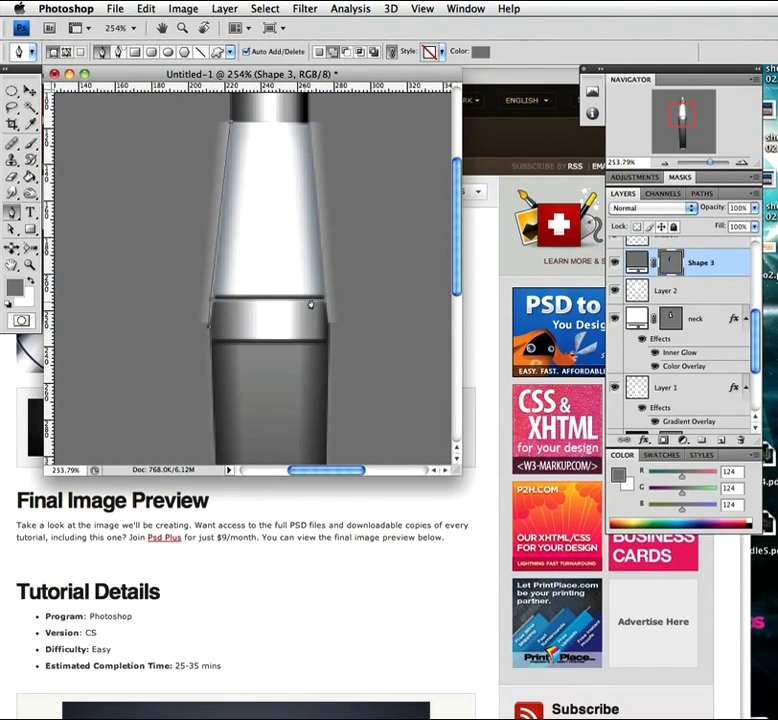
pyautogui.click(325, 328)
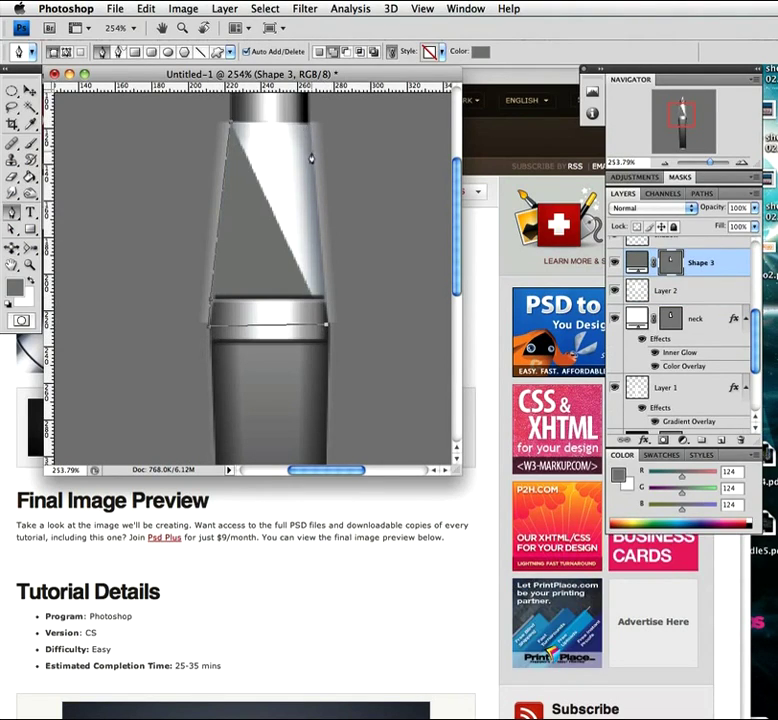
pyautogui.hotkey('ctrl', 'alt', 'z')
pyautogui.hotkey('ctrl', 'alt', 'z')
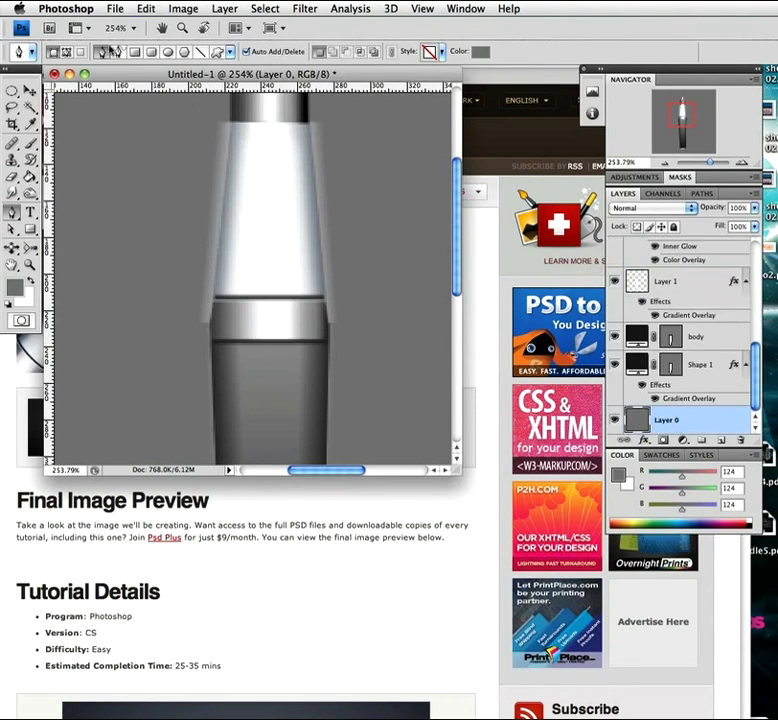
# - Switch the Pen tool to Paths mode and load the body shape's outline as a selection
pyautogui.click(66, 52)
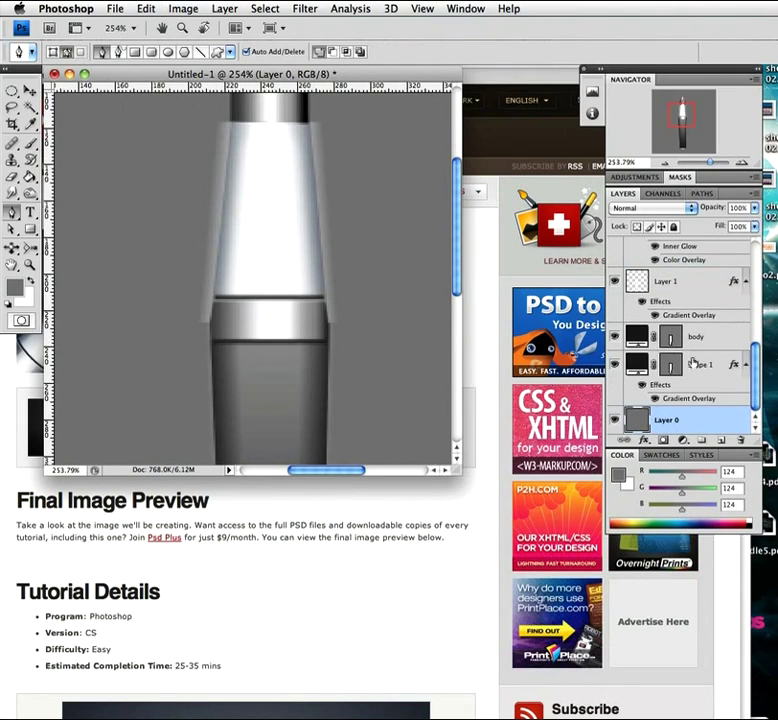
pyautogui.keyDown('ctrl'); pyautogui.click(676, 341); pyautogui.keyUp('ctrl')
pyautogui.hotkey('ctrl', 'z')
pyautogui.keyDown('ctrl'); pyautogui.click(668, 336); pyautogui.keyUp('ctrl')
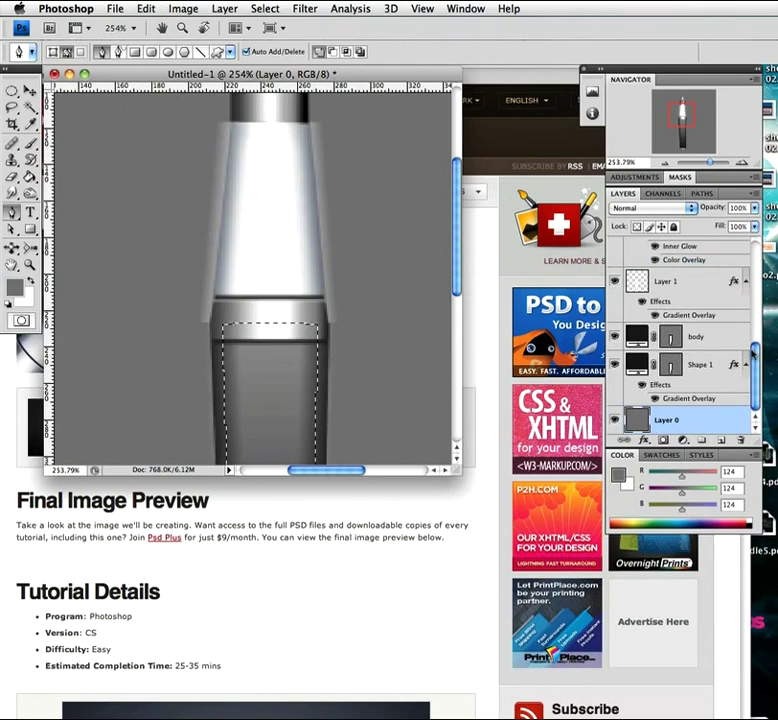
pyautogui.moveTo(753, 365); pyautogui.dragTo(754, 347)
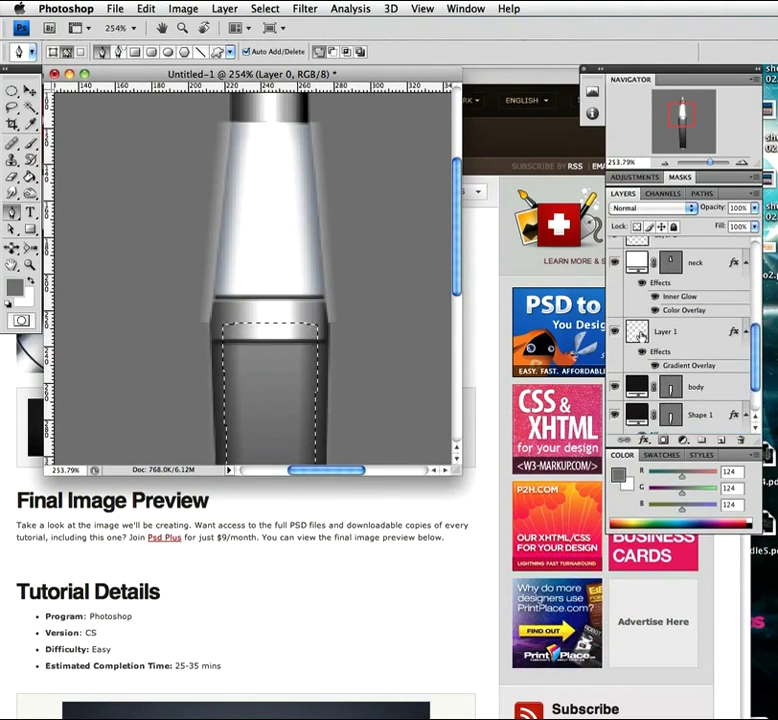
# - Load the neck shape's outline and add a layer mask to Layer 2 from it
pyautogui.keyDown('ctrl'); pyautogui.click(662, 265); pyautogui.keyUp('ctrl')
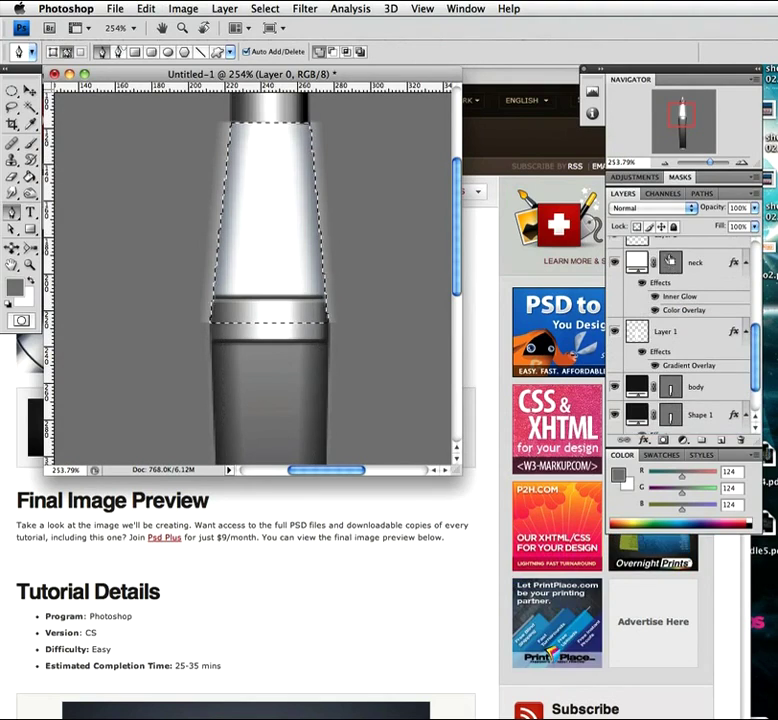
pyautogui.click(617, 331)
pyautogui.click(617, 331)
pyautogui.scroll(3, 617, 331)
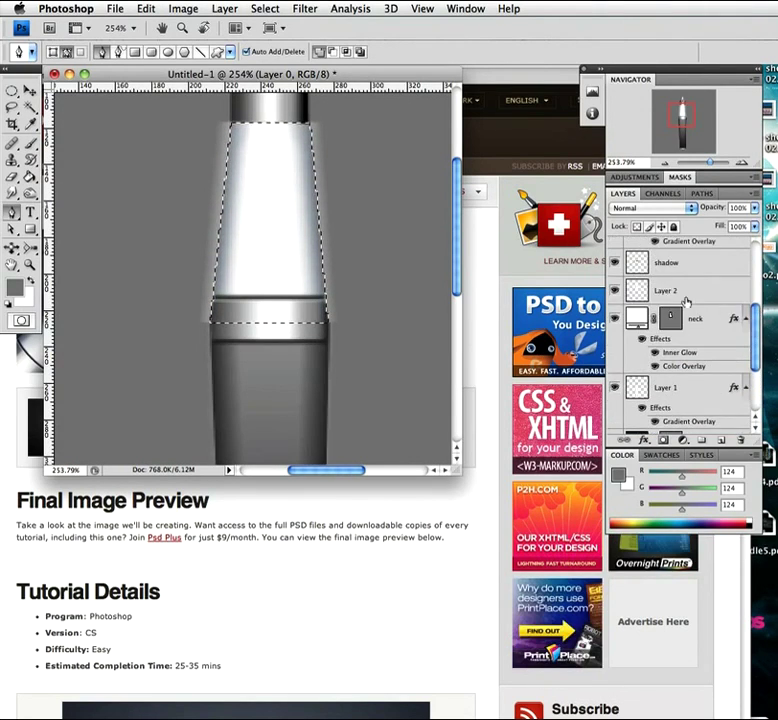
pyautogui.click(615, 292)
pyautogui.click(615, 292)
pyautogui.click(696, 300)
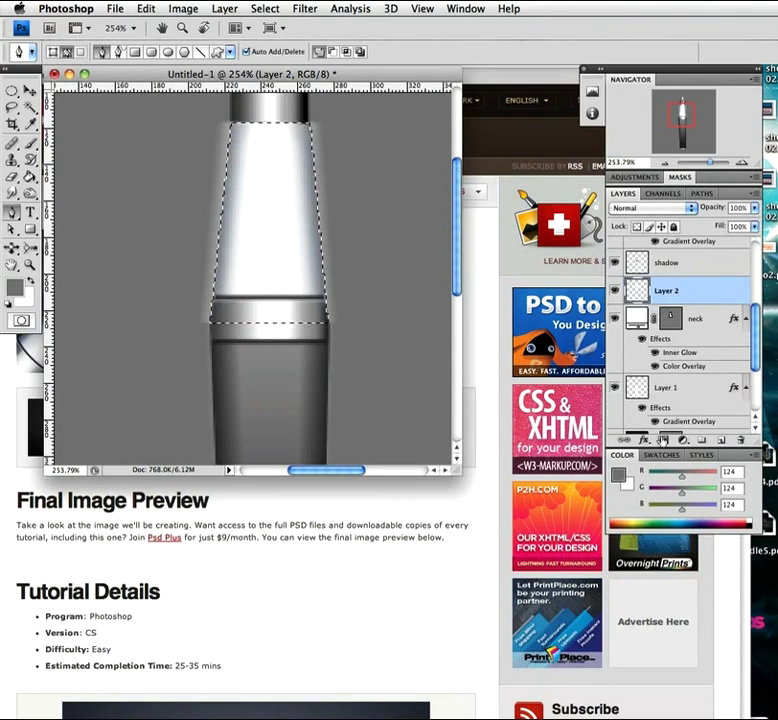
pyautogui.click(664, 441)
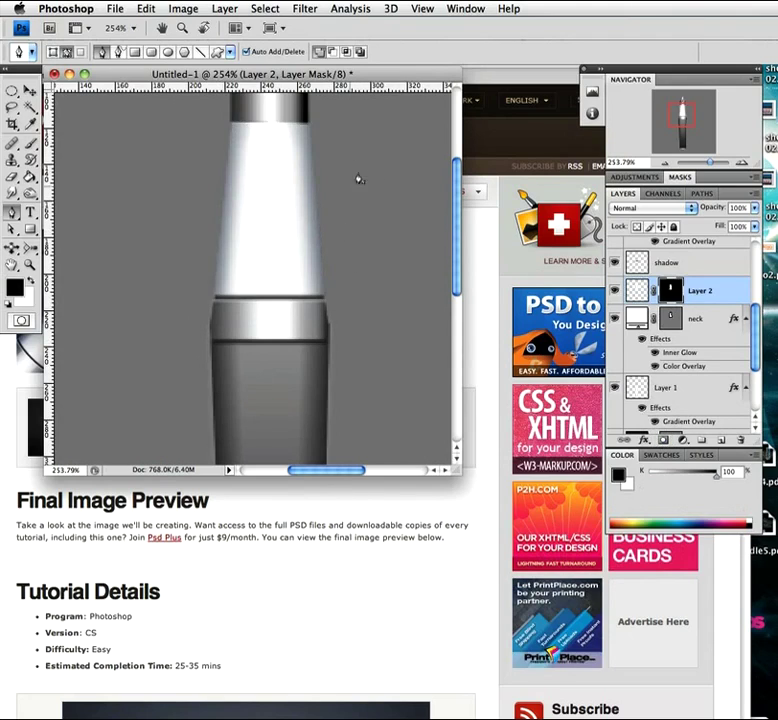
# - Pan the canvas up to bring the pen's nib into view
pyautogui.press('z')
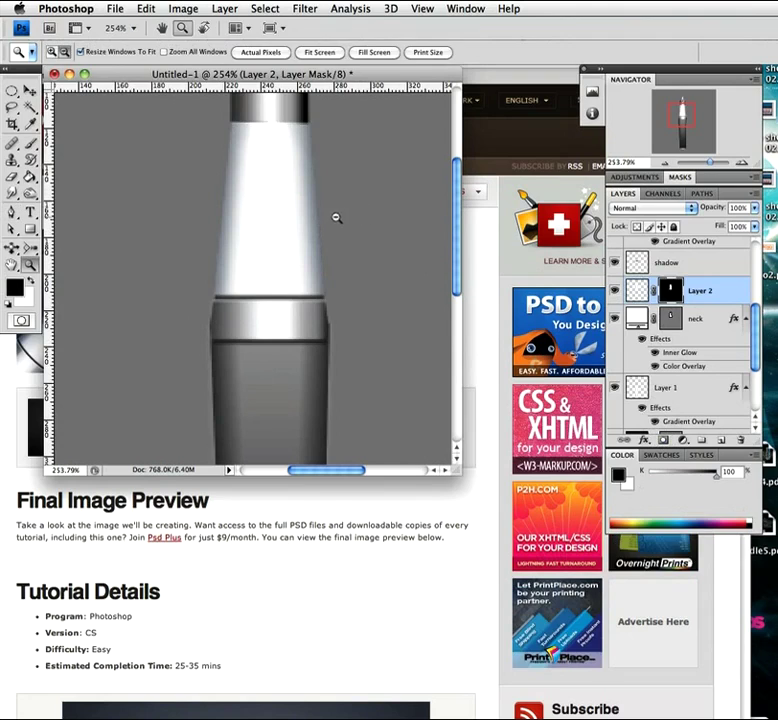
pyautogui.press('p')
pyautogui.moveTo(283, 174); pyautogui.dragTo(281, 290)
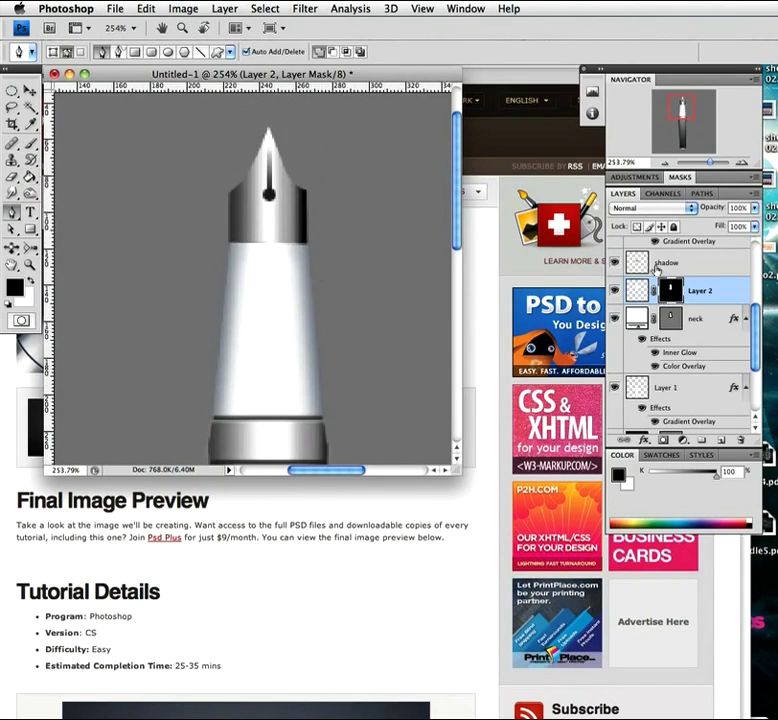
# - Set the Pen tool back to Shape mode and add a new layer above Layer 4
pyautogui.click(52, 52)
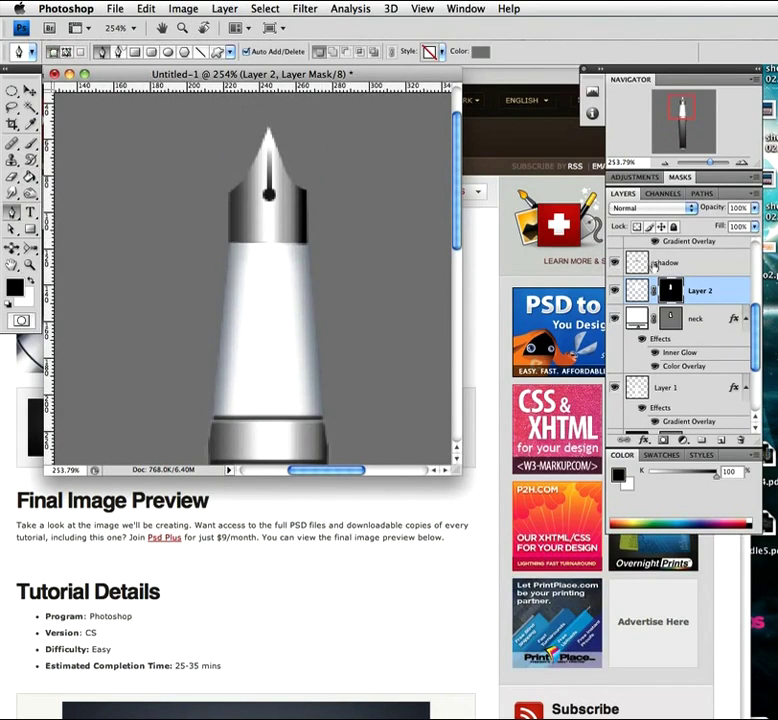
pyautogui.moveTo(753, 314); pyautogui.dragTo(753, 255)
pyautogui.click(718, 262)
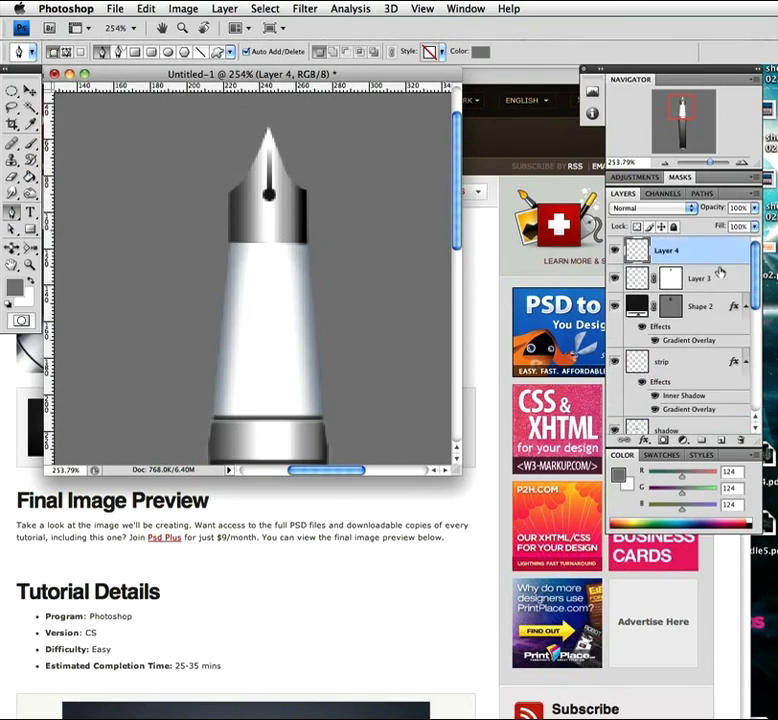
pyautogui.click(721, 442)
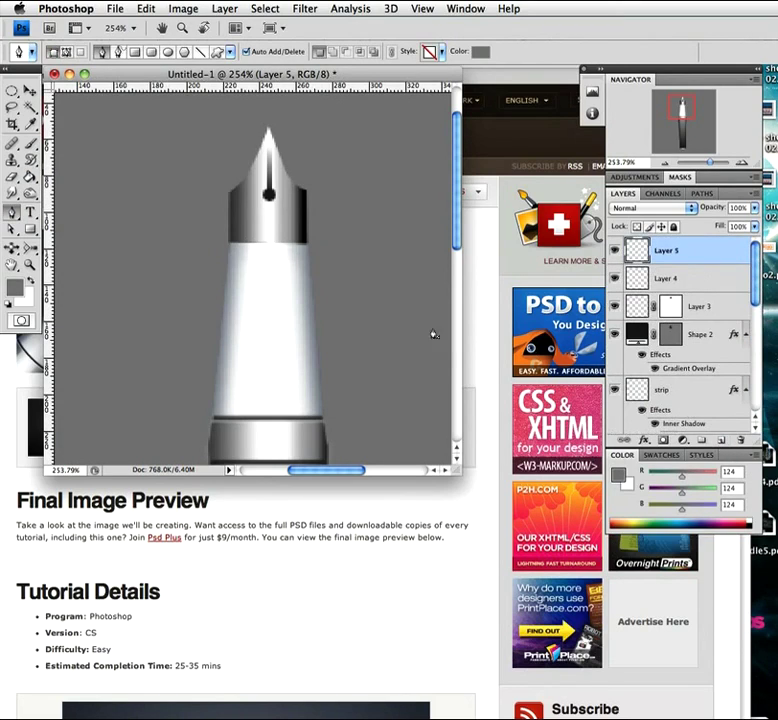
# - Draw the band outline across the pen where the nib meets the white body
pyautogui.click(229, 235)
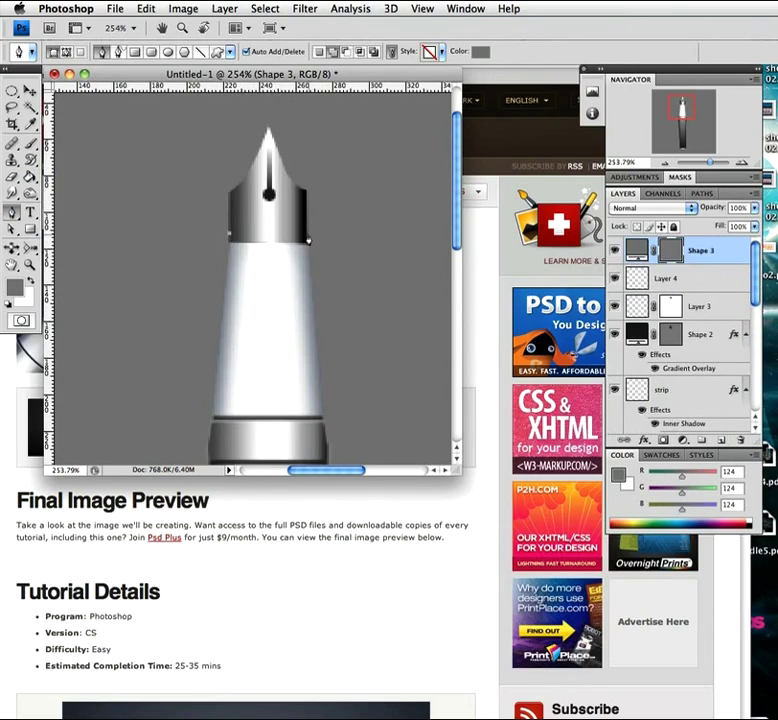
pyautogui.click(307, 238)
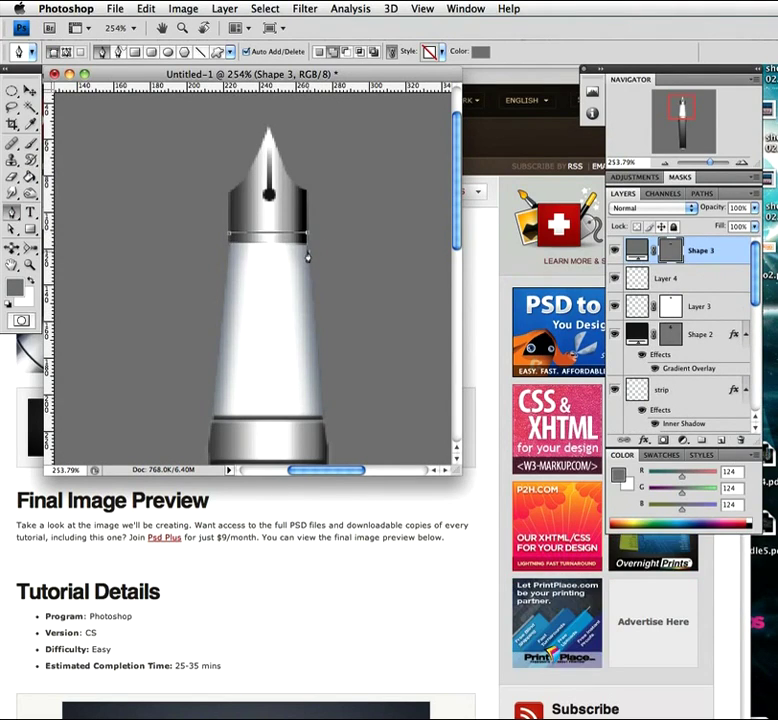
pyautogui.moveTo(306, 248); pyautogui.dragTo(304, 272)
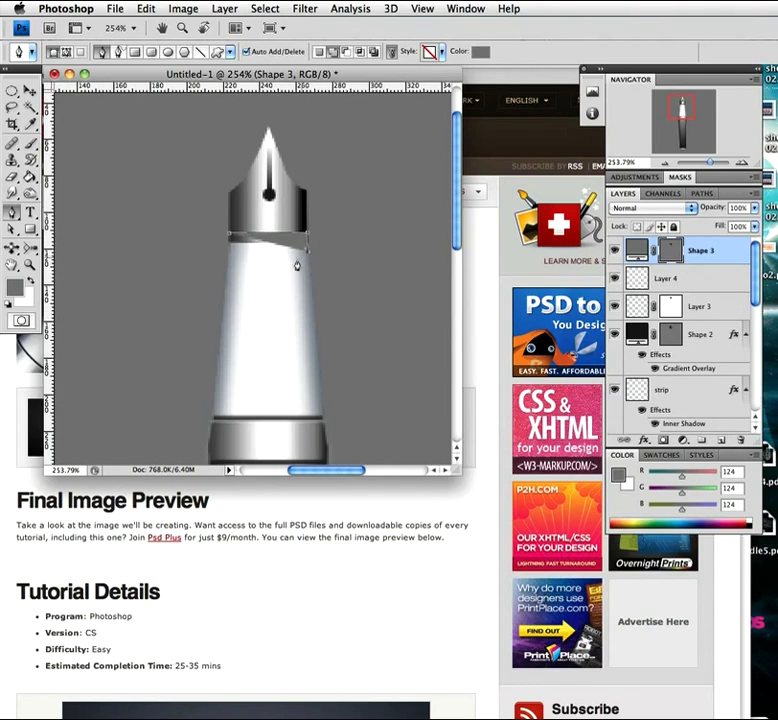
pyautogui.click(224, 266)
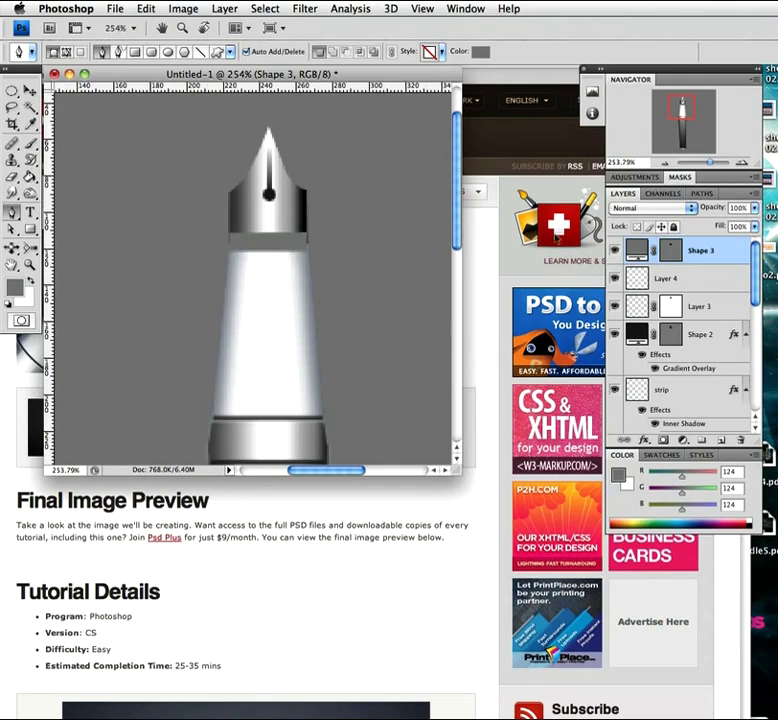
# - Open and cancel Shape 3's Layer Style, then enlarge the document window
pyautogui.doubleClick(726, 251)
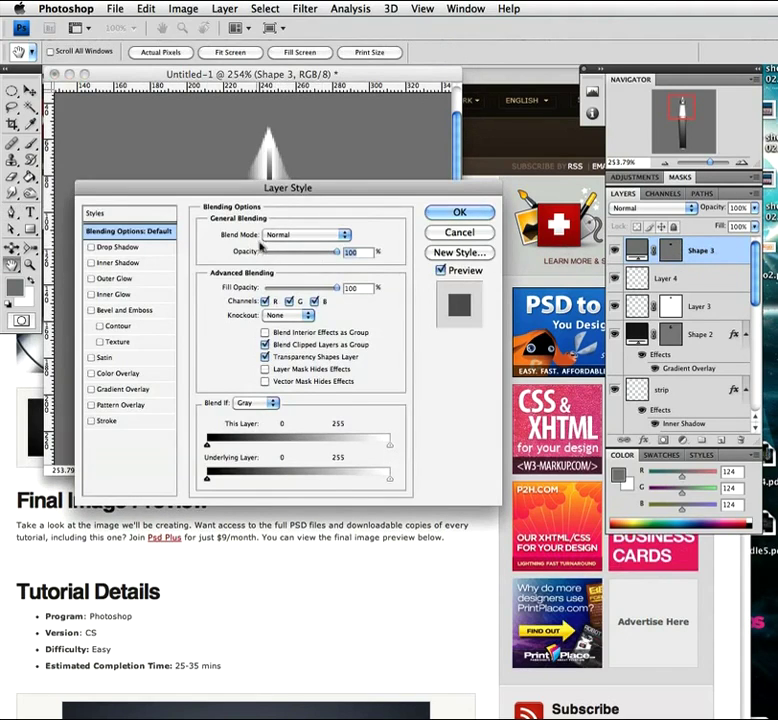
pyautogui.click(459, 232)
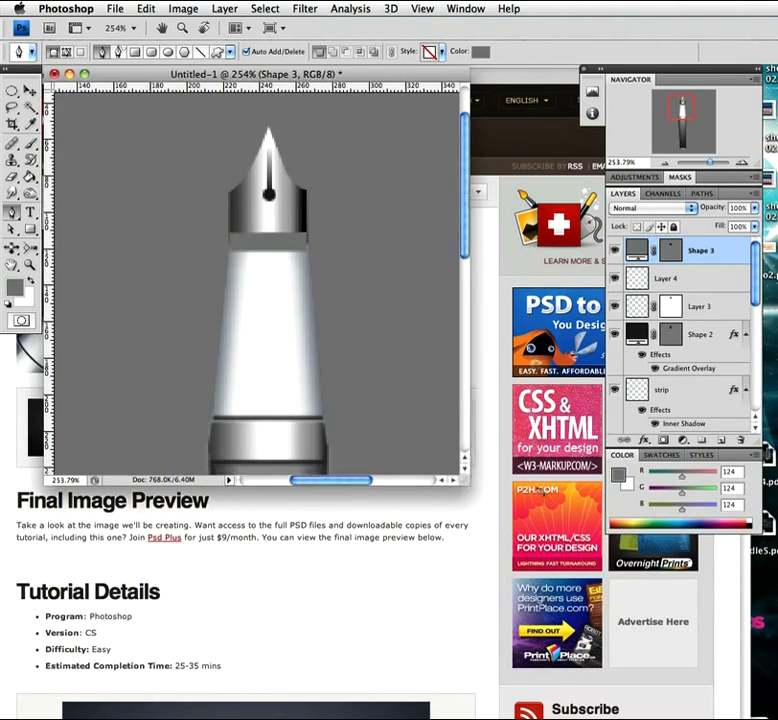
pyautogui.moveTo(456, 468); pyautogui.dragTo(603, 496)
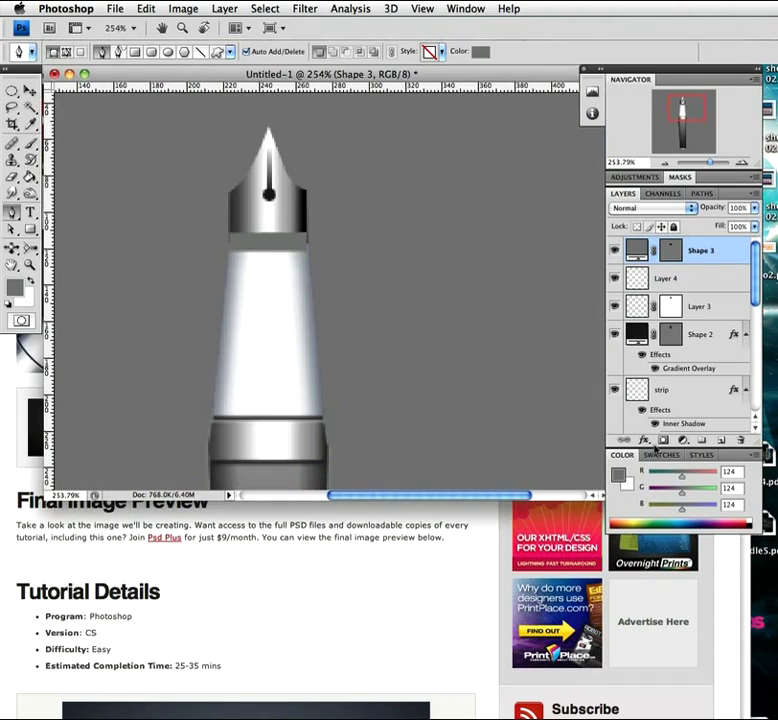
# - Rasterize Shape 3 and apply a 0.5 px Gaussian Blur to it
pyautogui.rightClick(712, 250)
pyautogui.click(760, 355)
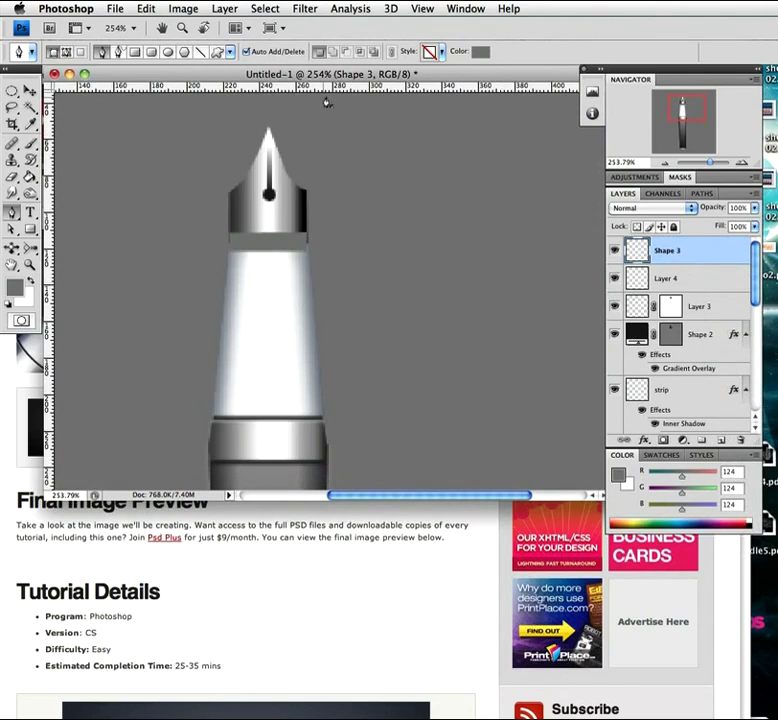
pyautogui.click(305, 8)
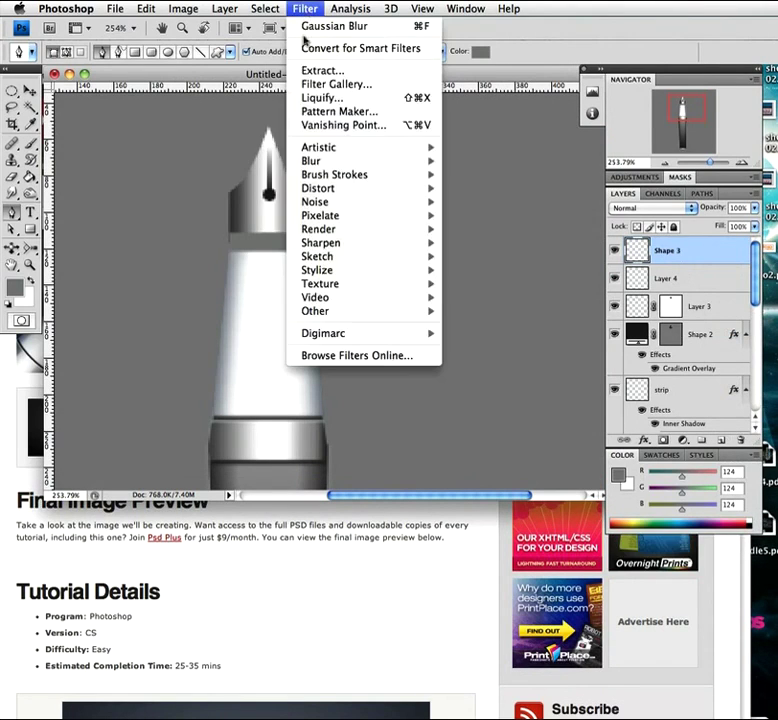
pyautogui.moveTo(342, 162)
pyautogui.click(494, 215)
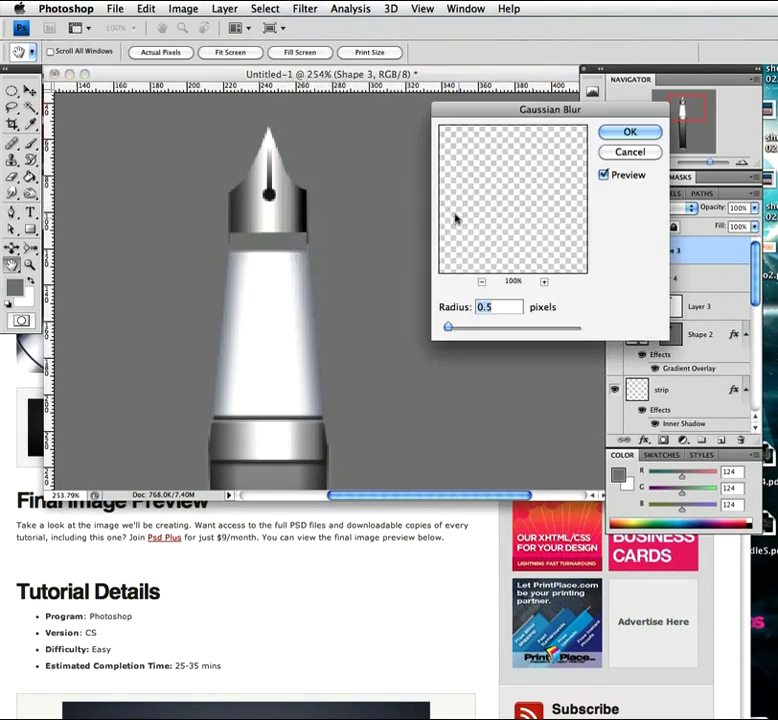
pyautogui.click(614, 132)
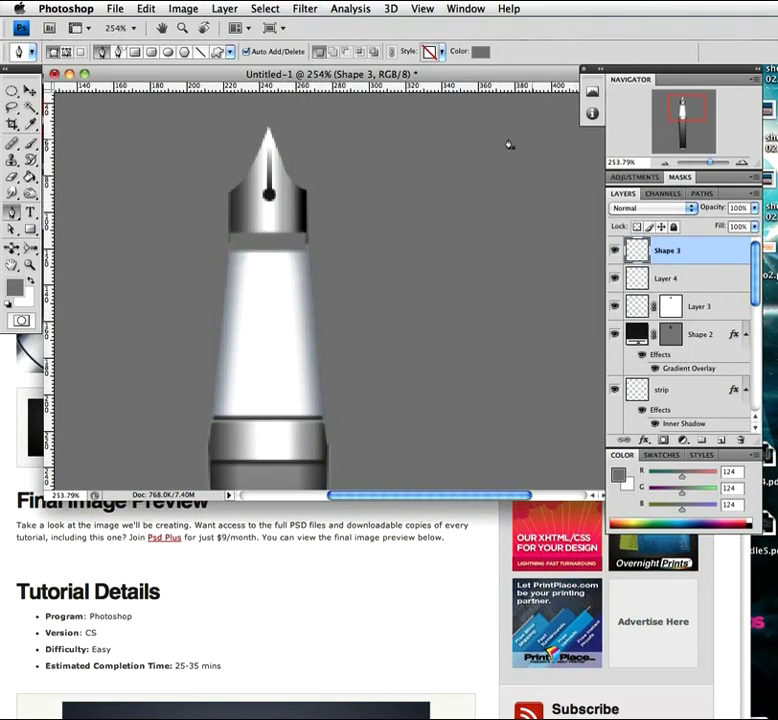
# - Apply Sharpen Edges to the band and open its Layer Style dialog
pyautogui.click(305, 9)
pyautogui.moveTo(315, 243)
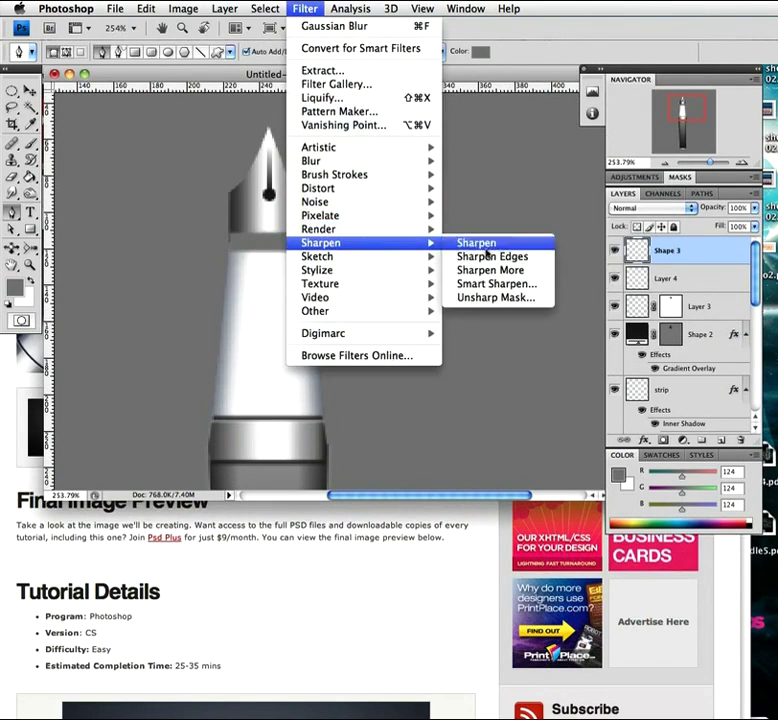
pyautogui.click(495, 257)
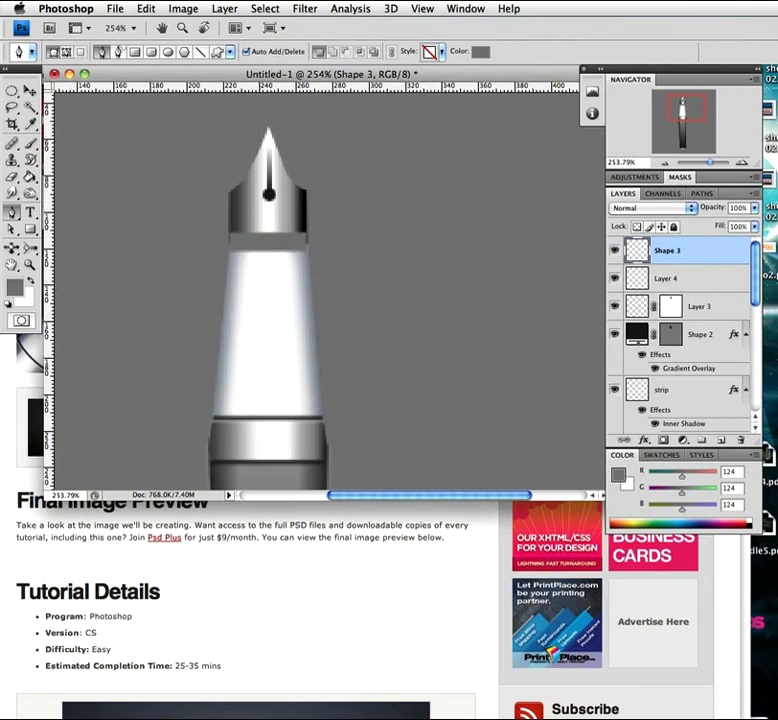
pyautogui.doubleClick(705, 256)
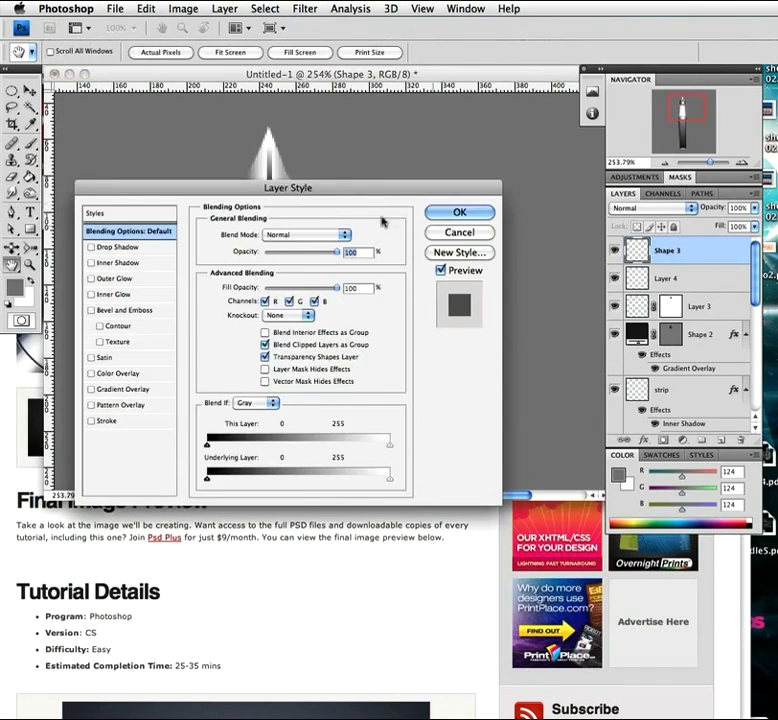
# - Enable an Inner Shadow in Normal mode, white colour, at 45% opacity
pyautogui.moveTo(333, 186); pyautogui.dragTo(352, 103)
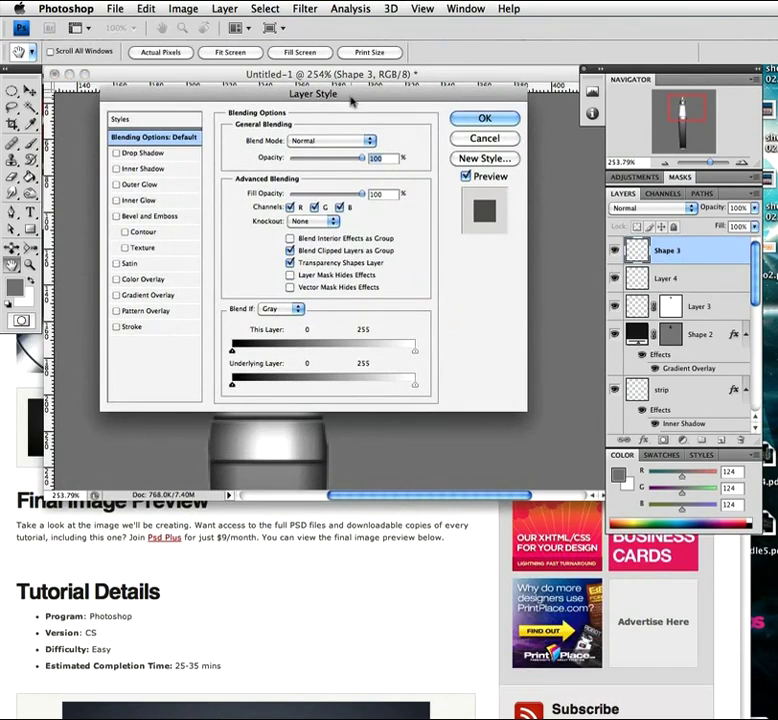
pyautogui.click(140, 169)
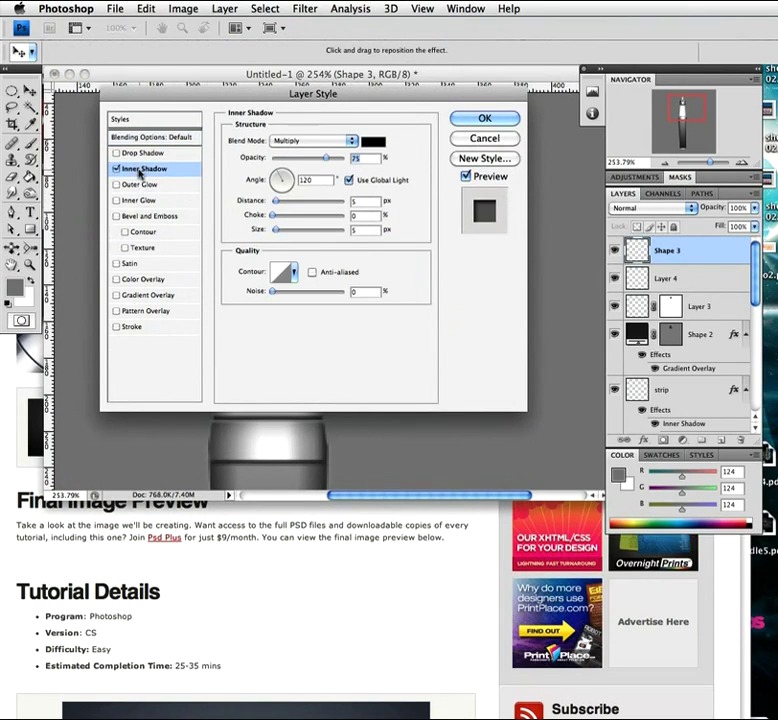
pyautogui.click(321, 146)
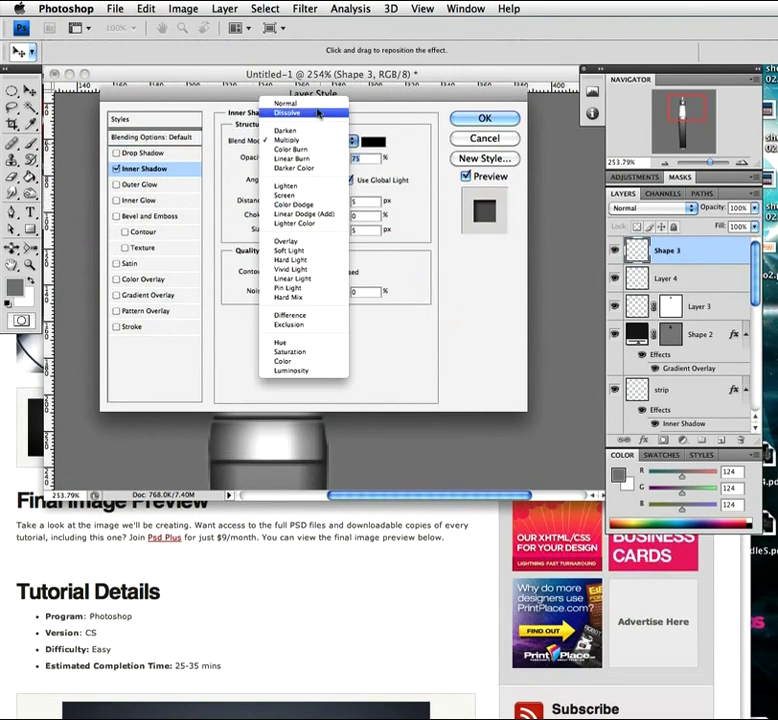
pyautogui.click(335, 113)
pyautogui.click(372, 143)
pyautogui.click(132, 102)
pyautogui.click(445, 99)
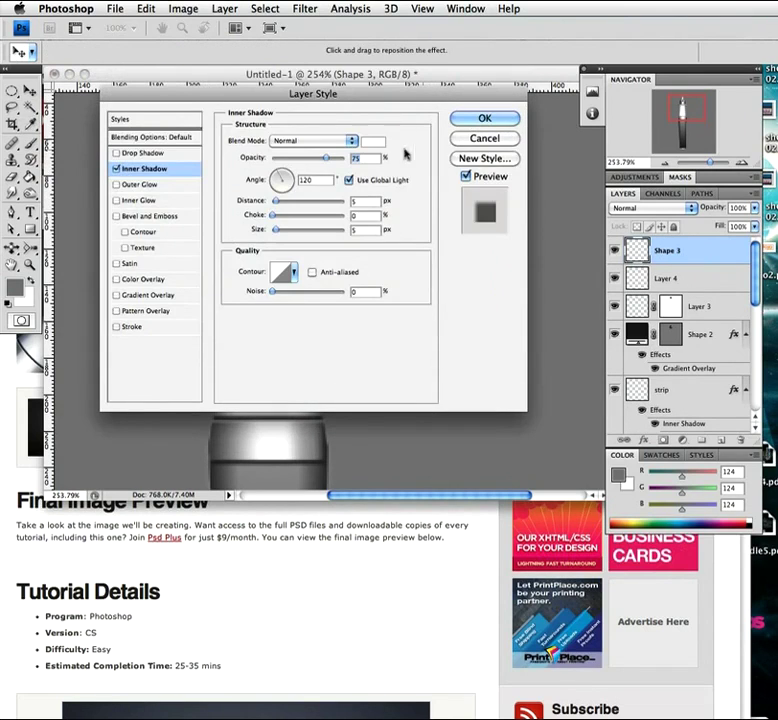
pyautogui.click(326, 160)
pyautogui.moveTo(326, 160); pyautogui.dragTo(303, 160)
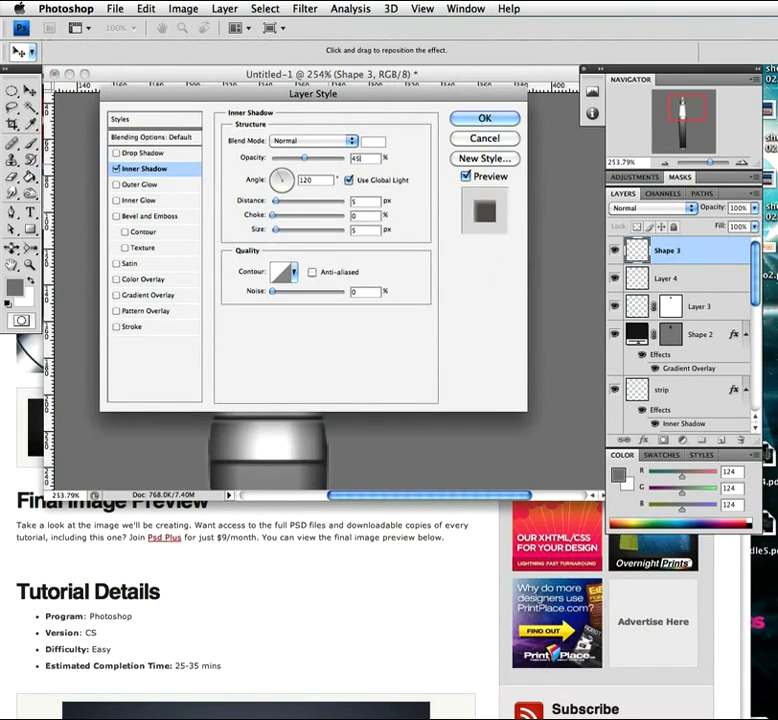
# - Set the inner shadow to a 90° local angle, 1 px distance and size, and enable Gradient Overlay
pyautogui.click(349, 180)
pyautogui.write('90')
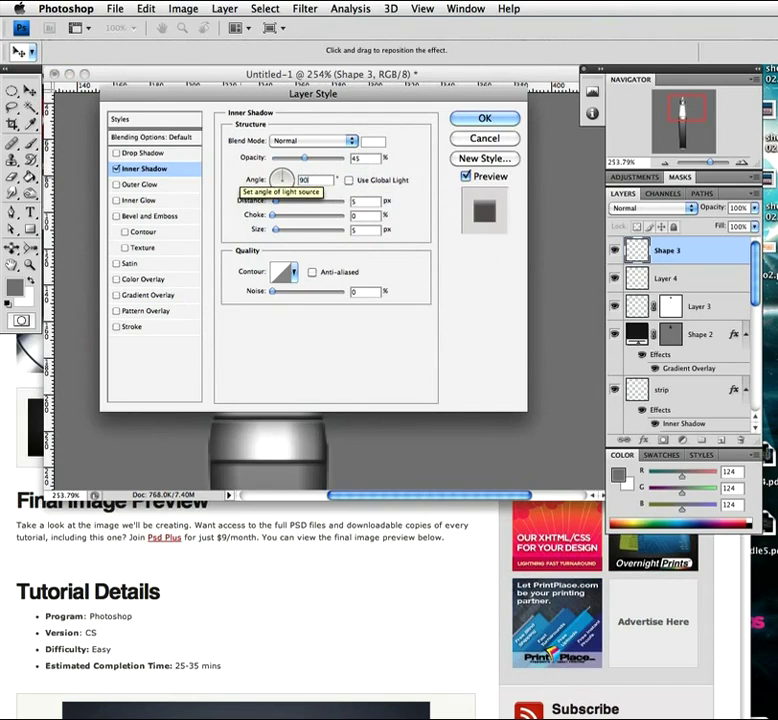
pyautogui.doubleClick(368, 205)
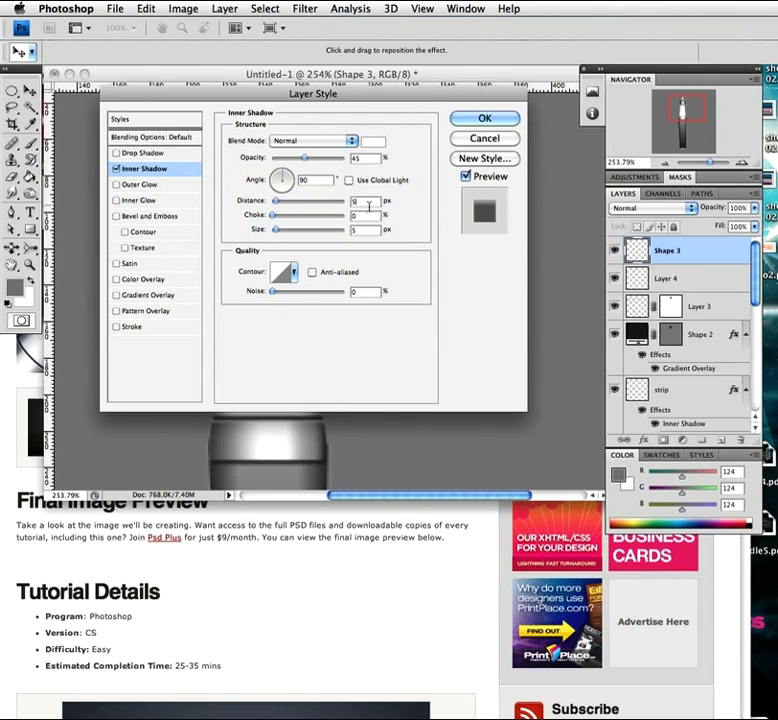
pyautogui.write('1')
pyautogui.press('Tab')
pyautogui.press('Tab')
pyautogui.write('1')
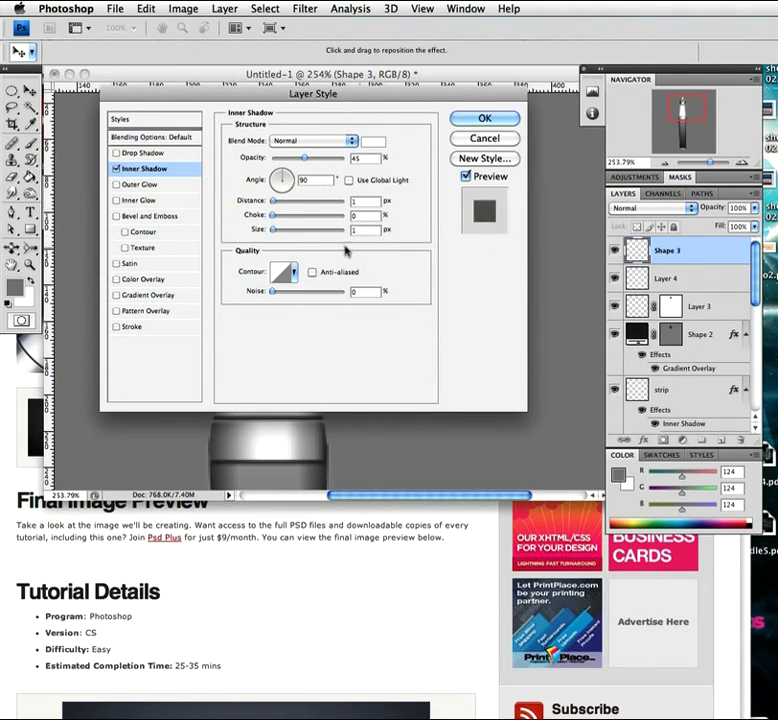
pyautogui.click(294, 274)
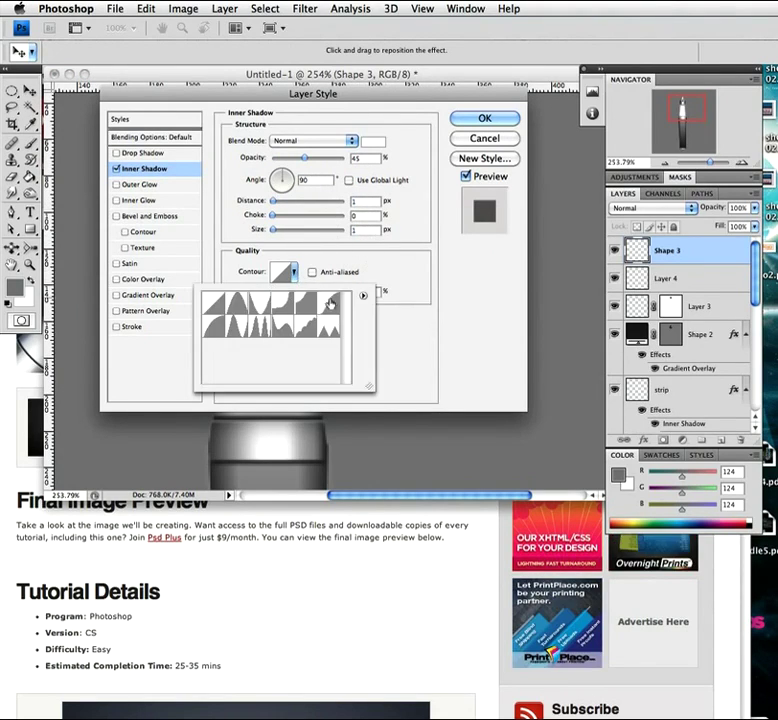
pyautogui.click(386, 277)
pyautogui.click(159, 296)
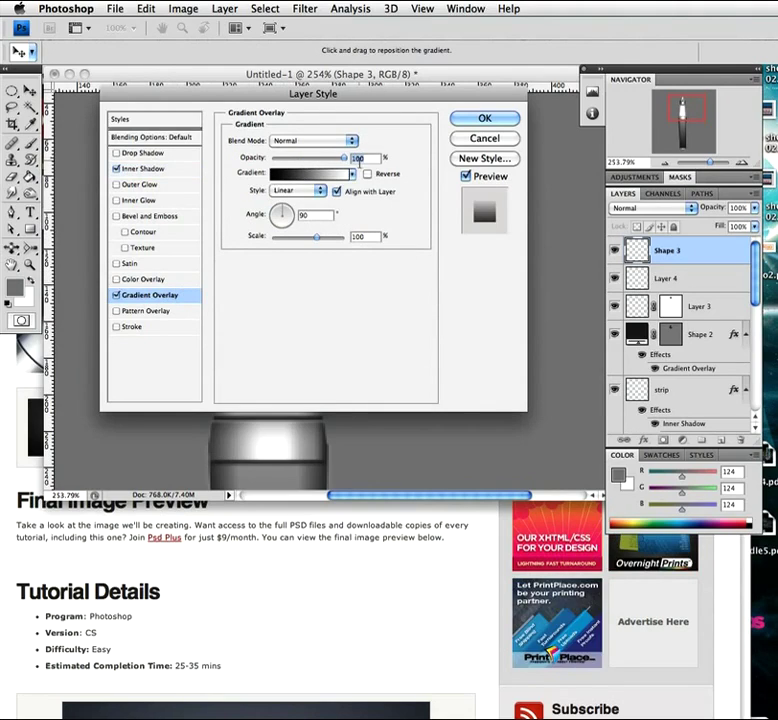
# - Open the overlay's Gradient Editor and set the start stop to #3c3c3c
pyautogui.click(310, 176)
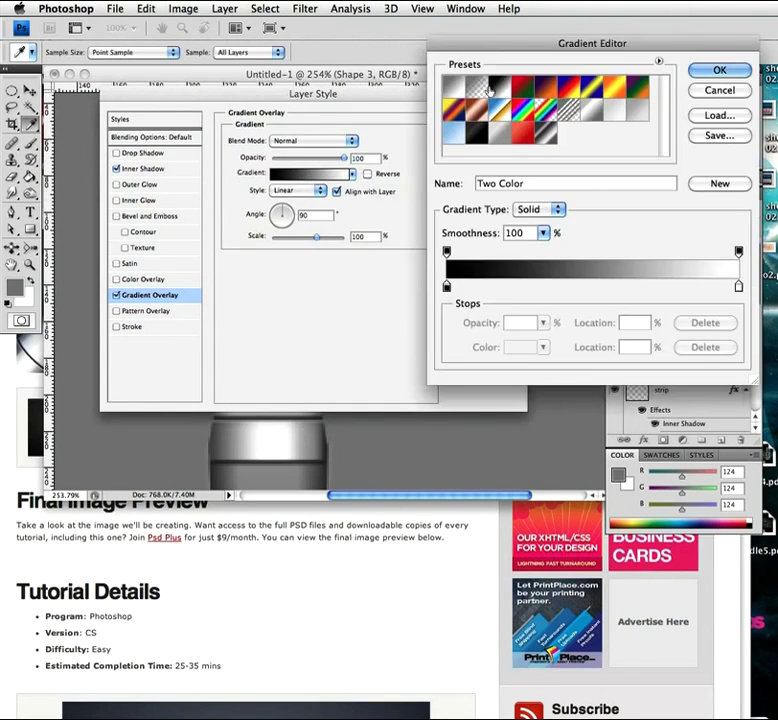
pyautogui.moveTo(505, 47)
pyautogui.mouseDown()
pyautogui.moveTo(252, 58)
pyautogui.moveTo(237, 52)
pyautogui.mouseUp()
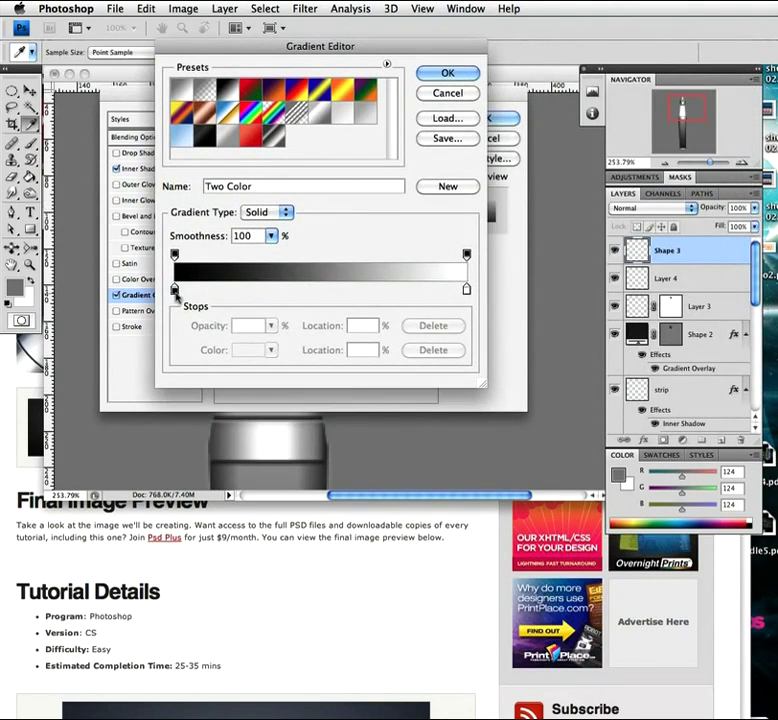
pyautogui.click(174, 289)
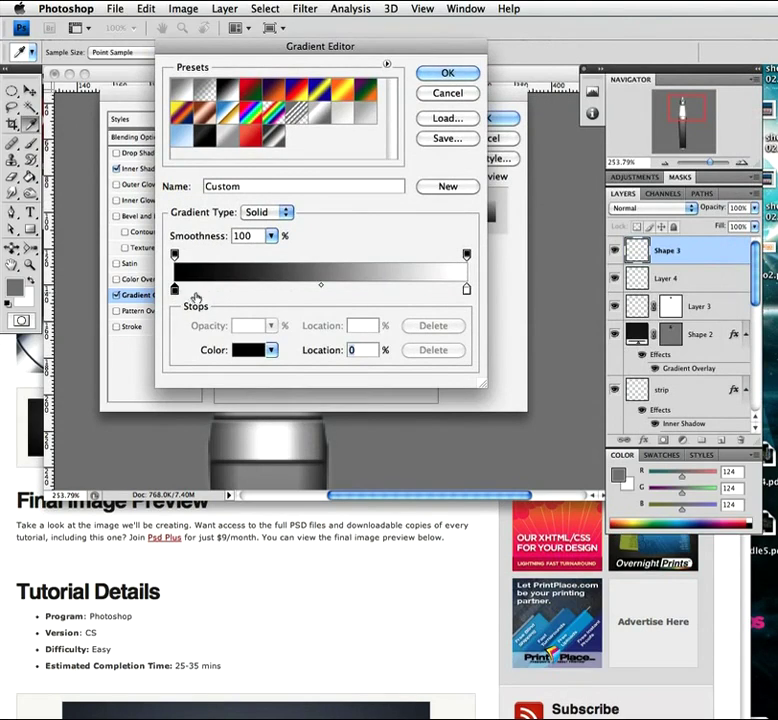
pyautogui.doubleClick(175, 291)
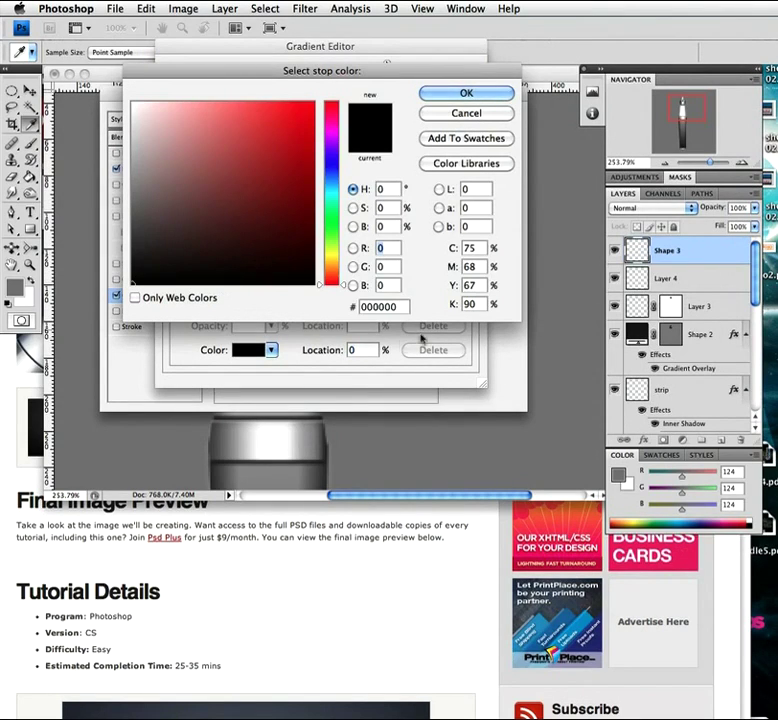
pyautogui.press('Tab')
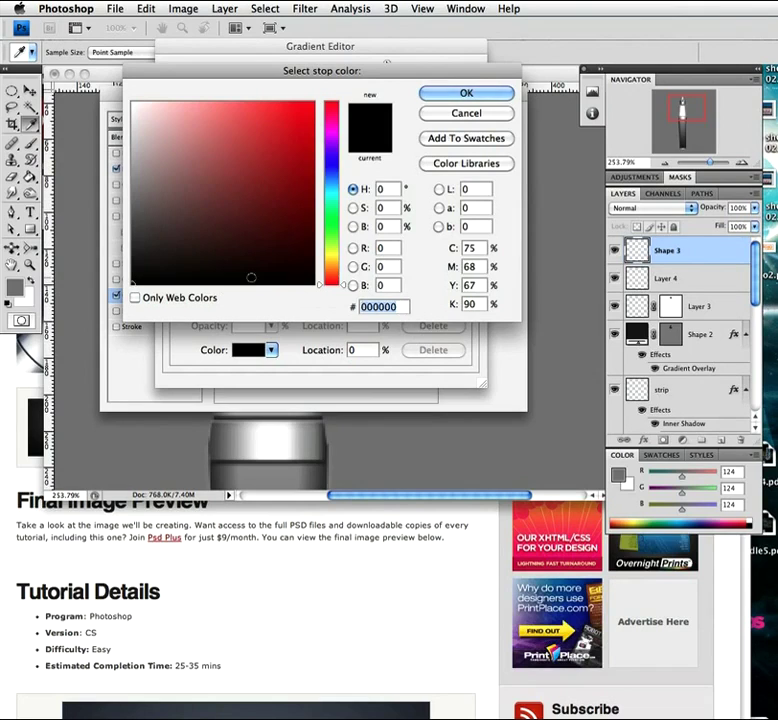
pyautogui.write('3c3c3c')
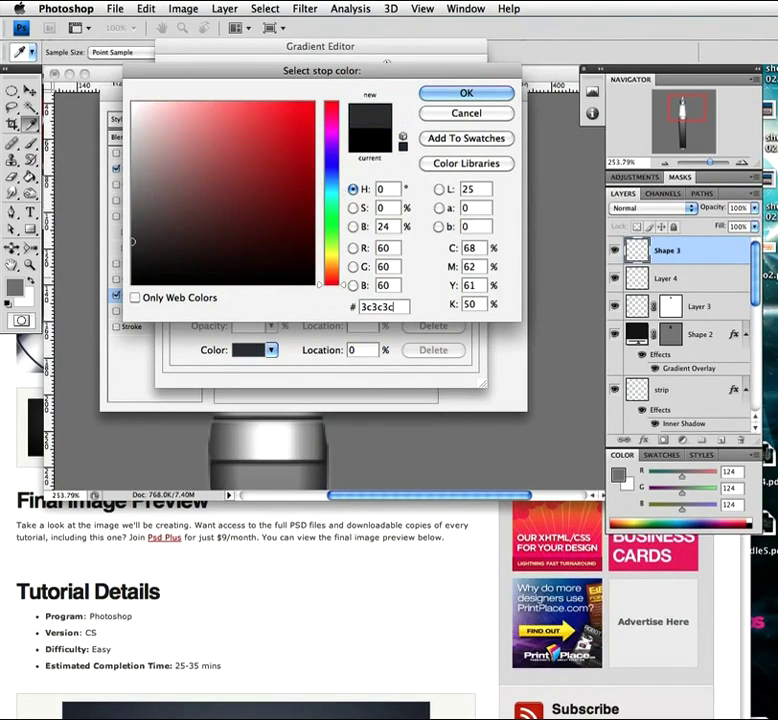
pyautogui.click(498, 93)
# - Add a #6f6f6f grey stop at 22%
pyautogui.click(238, 290)
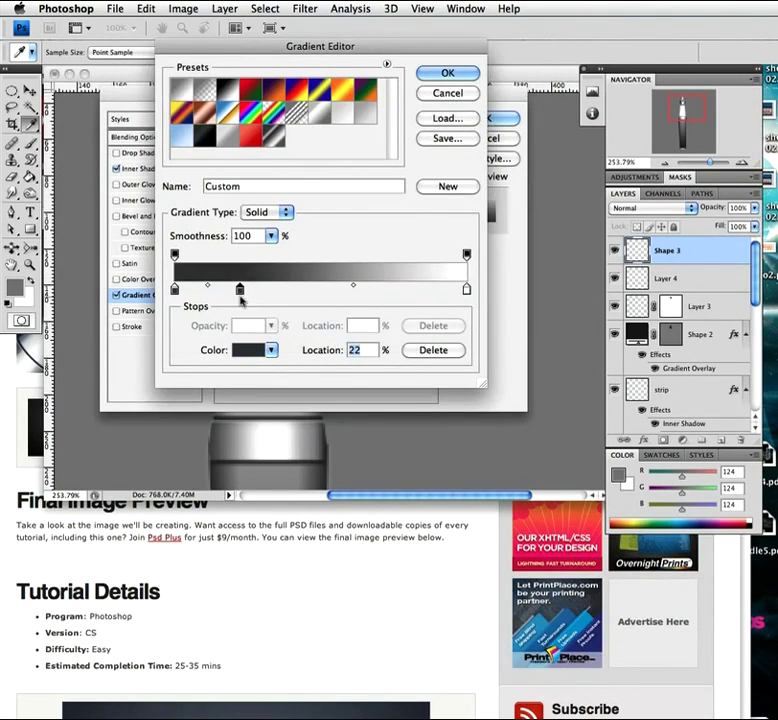
pyautogui.doubleClick(239, 290)
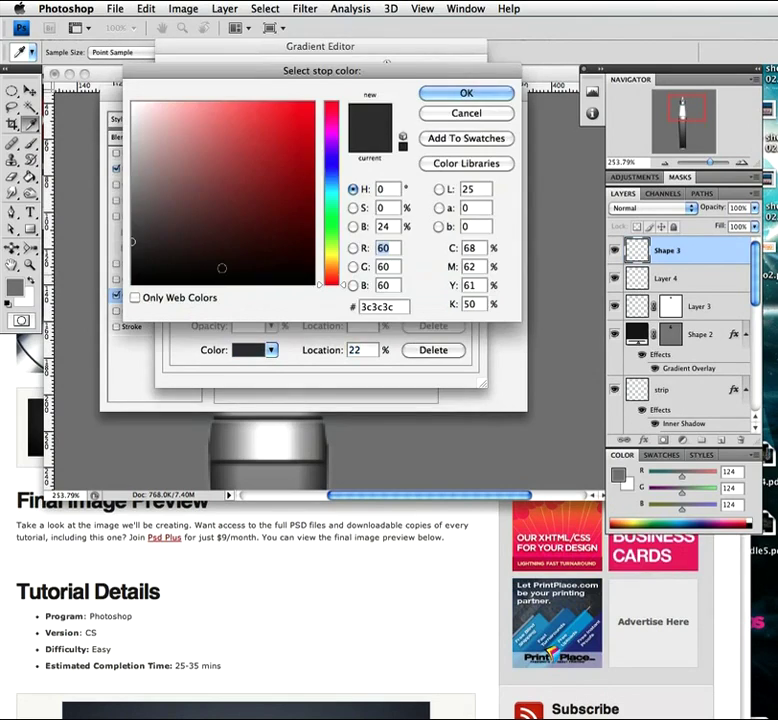
pyautogui.doubleClick(398, 306)
pyautogui.write('6f6f6f')
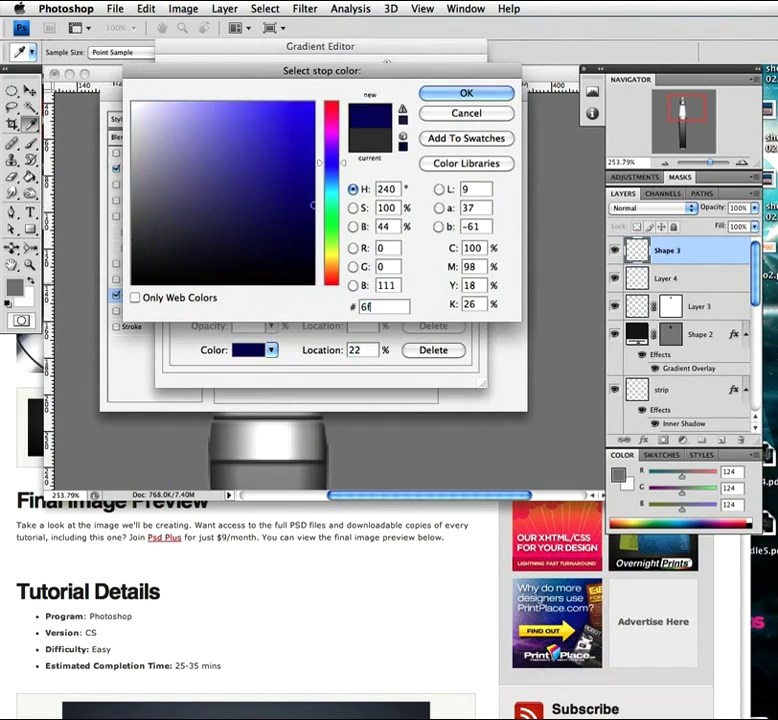
pyautogui.click(462, 93)
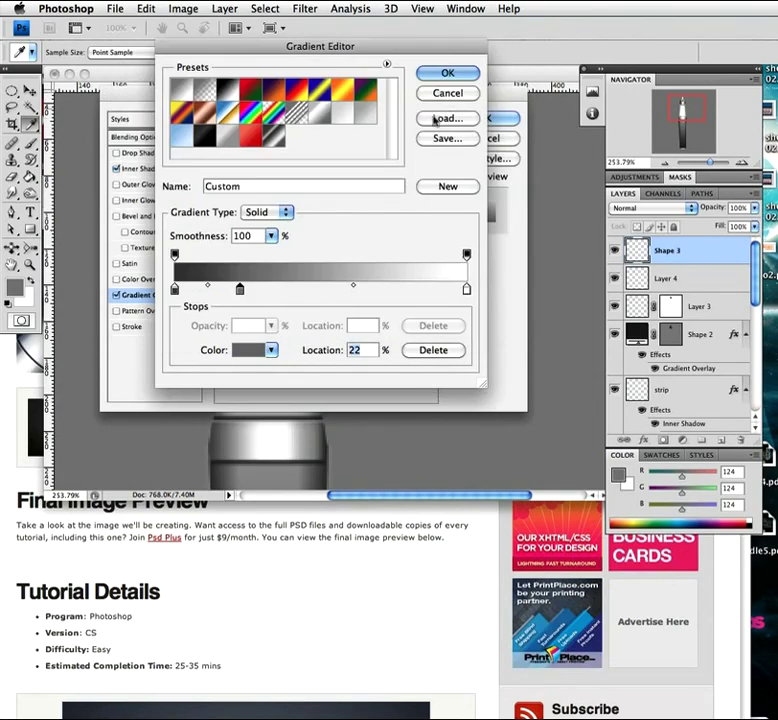
# - Add a white #ffffff stop at 50%
pyautogui.click(319, 290)
pyautogui.doubleClick(319, 290)
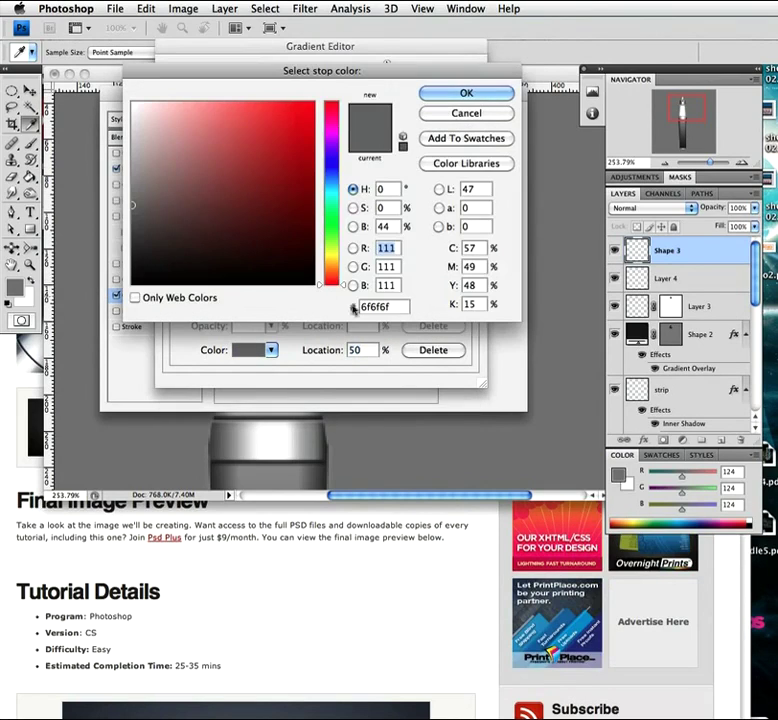
pyautogui.moveTo(394, 309); pyautogui.dragTo(299, 307)
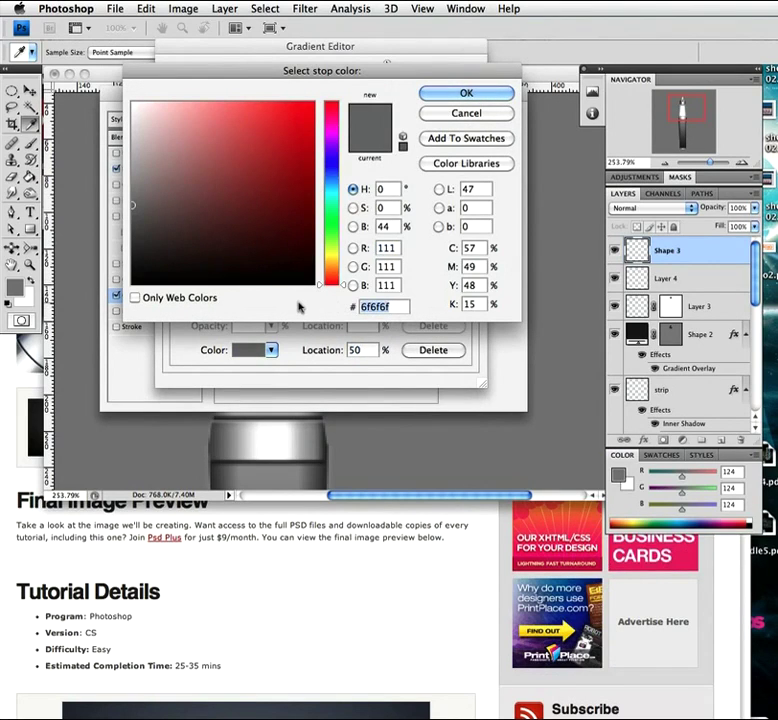
pyautogui.write('000')
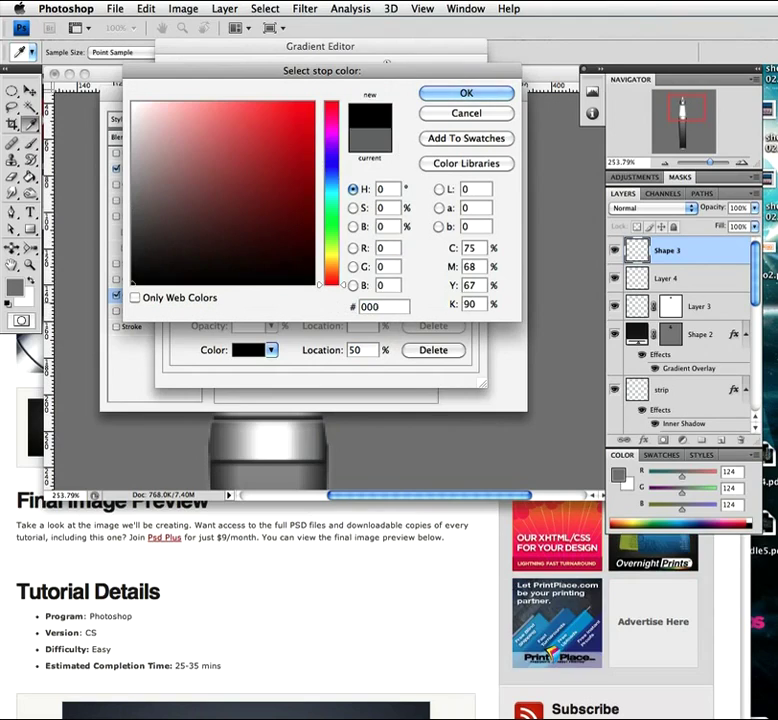
pyautogui.write('ffffff')
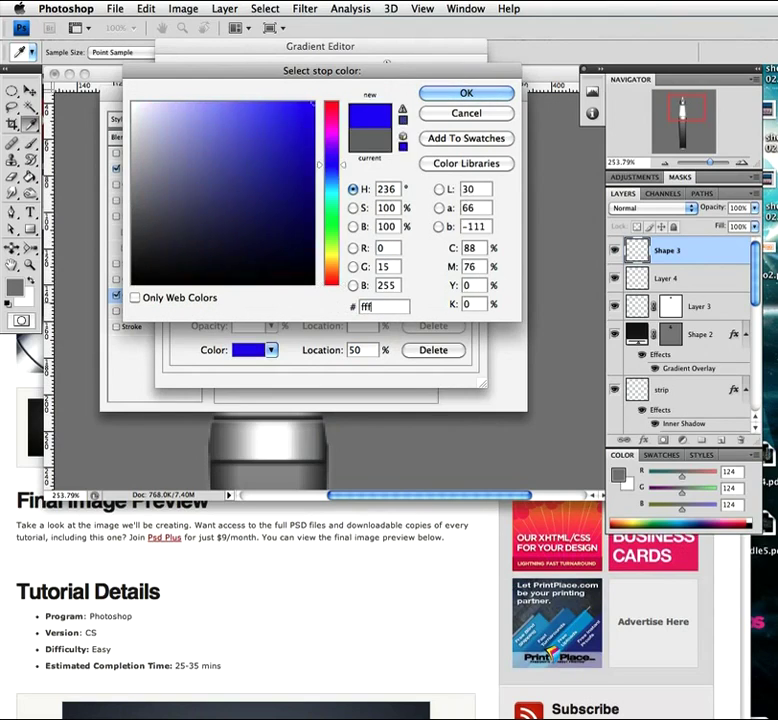
pyautogui.click(447, 98)
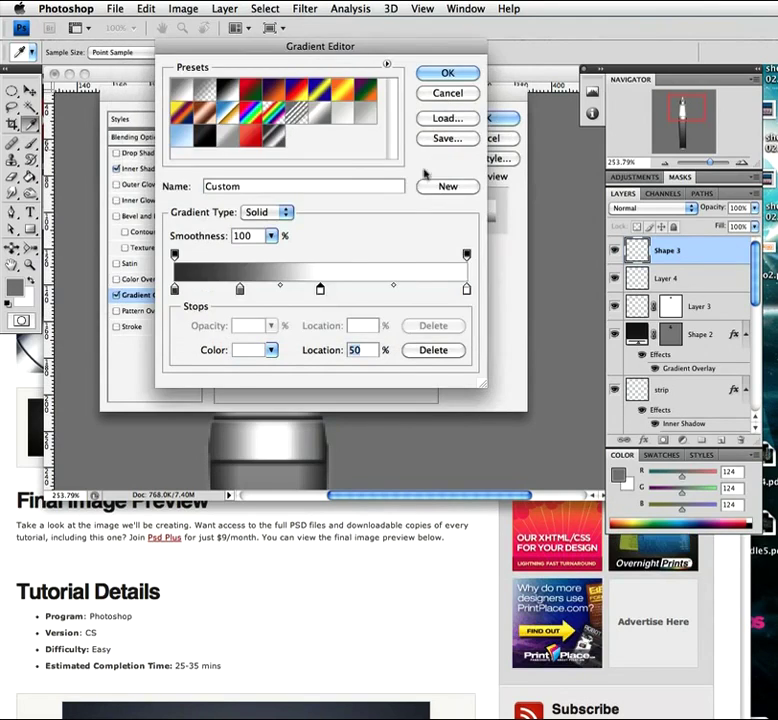
# - Add a #b0b0b0 stop at 74% and a #7b7b7b stop at 88%
pyautogui.click(389, 292)
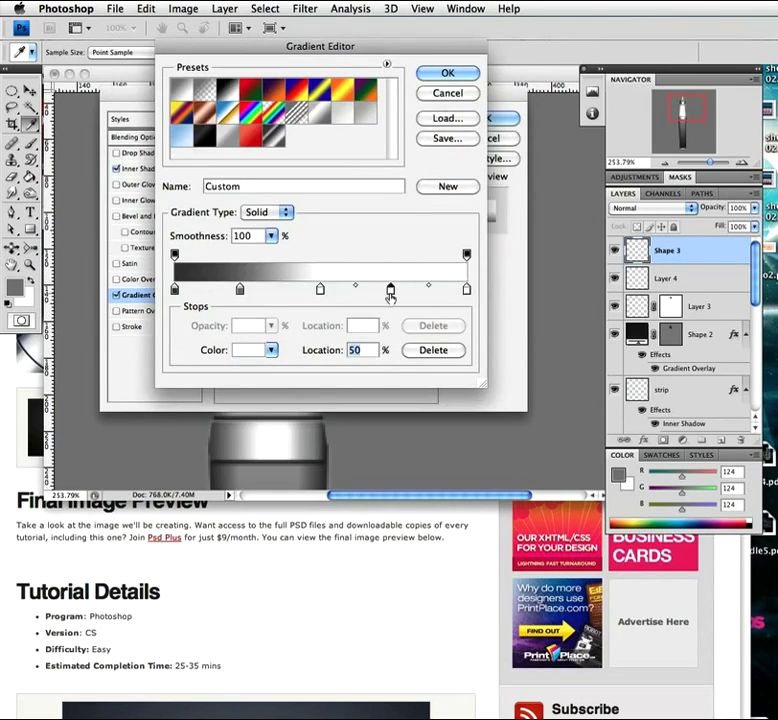
pyautogui.doubleClick(389, 290)
pyautogui.write('b0b0b0')
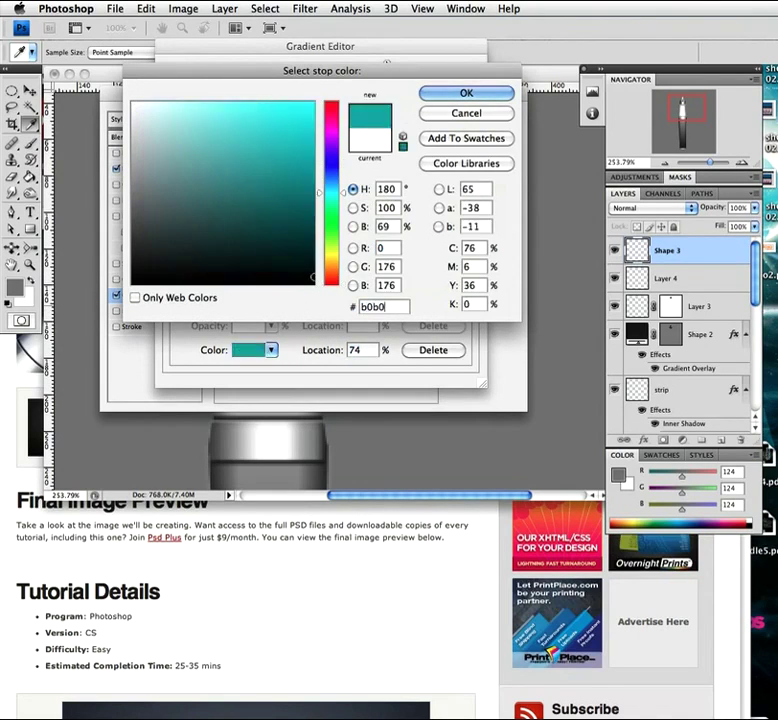
pyautogui.click(463, 96)
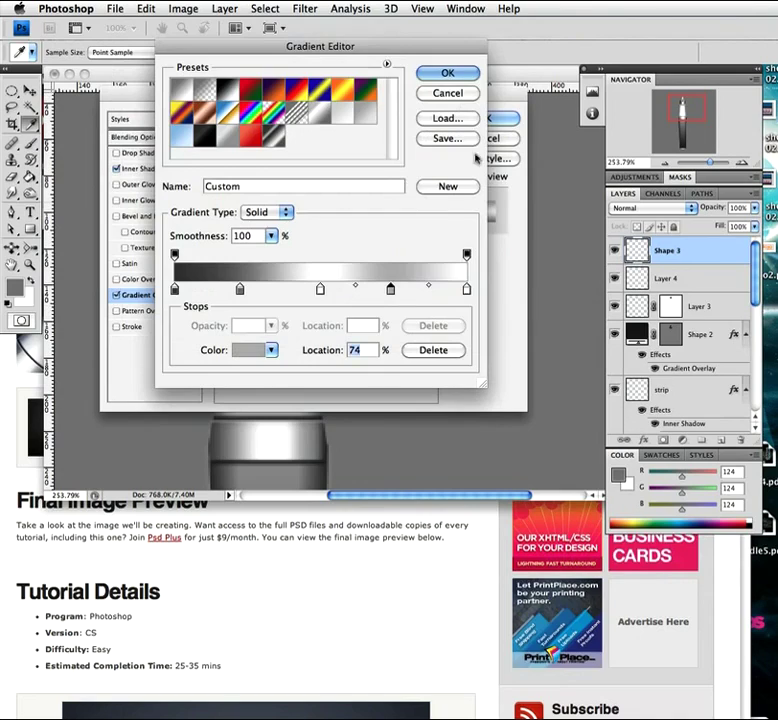
pyautogui.click(430, 291)
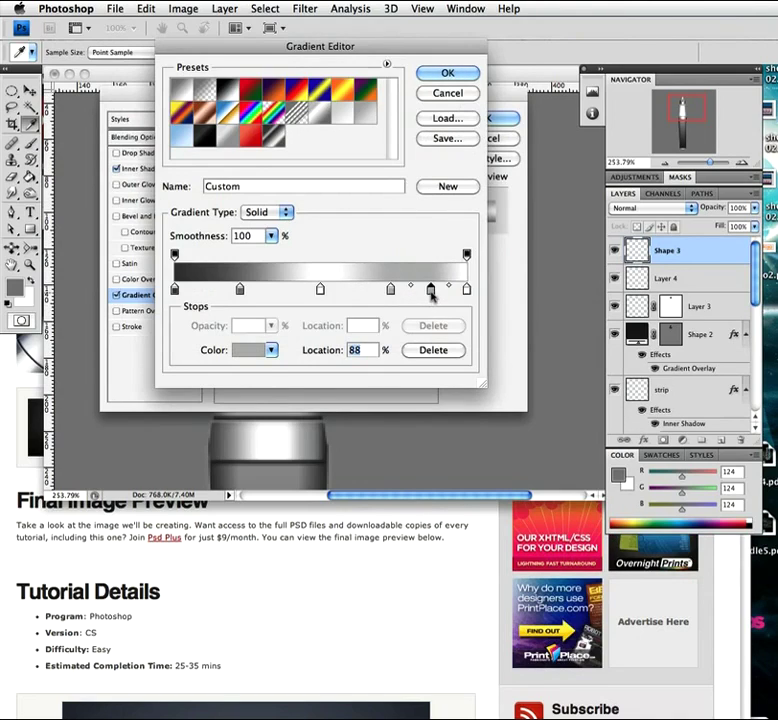
pyautogui.doubleClick(431, 290)
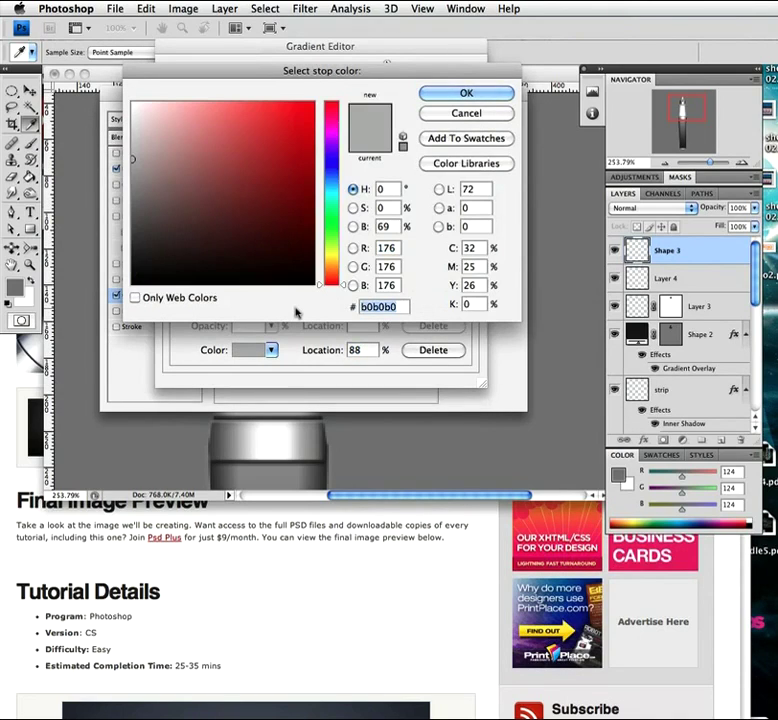
pyautogui.write('7b7b7b')
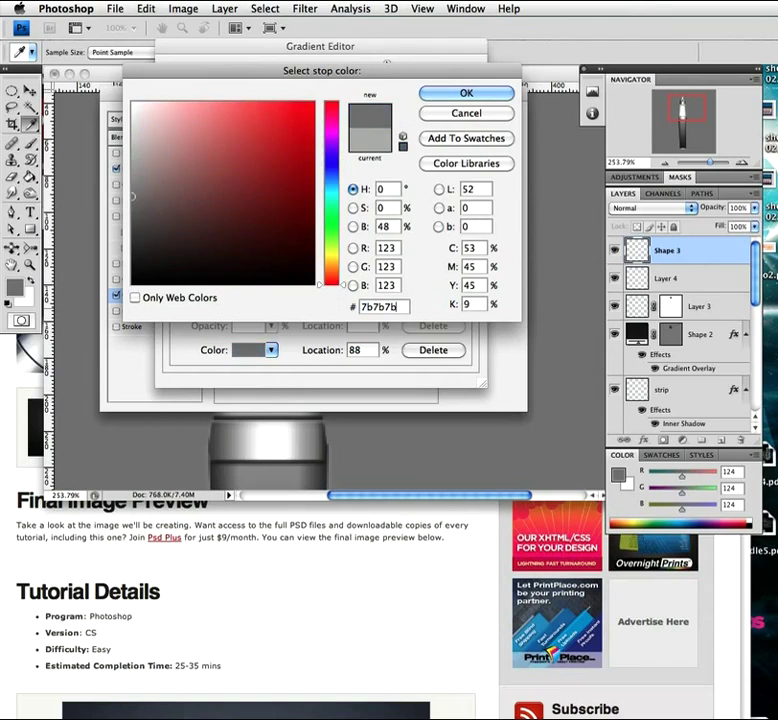
pyautogui.click(464, 92)
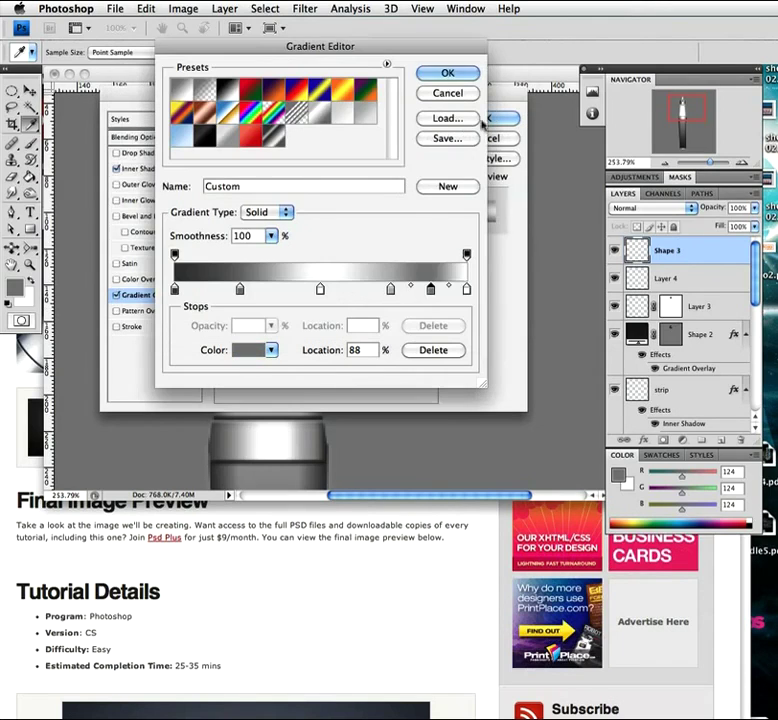
# - Set the 100% end stop to black and accept the gradient
pyautogui.doubleClick(466, 289)
pyautogui.click(316, 284)
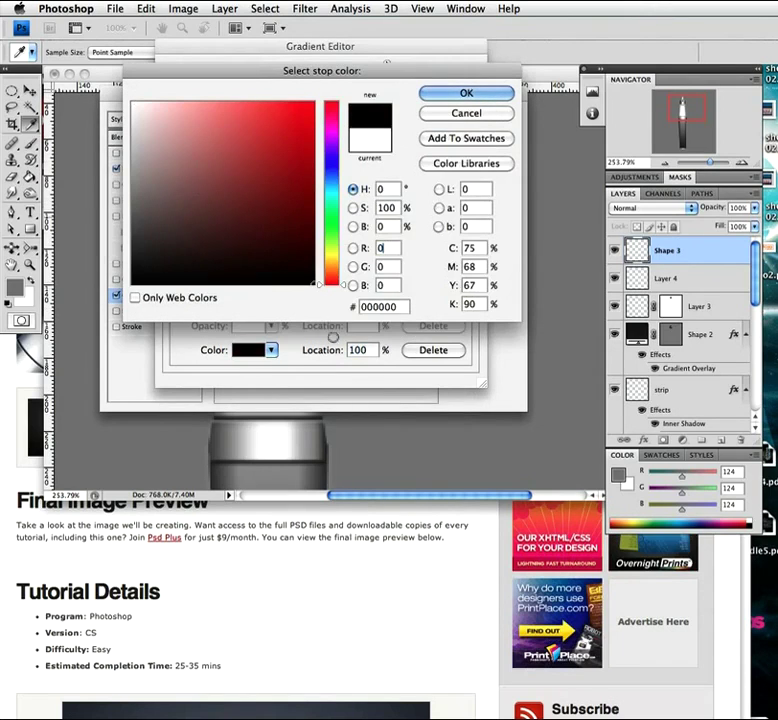
pyautogui.click(464, 92)
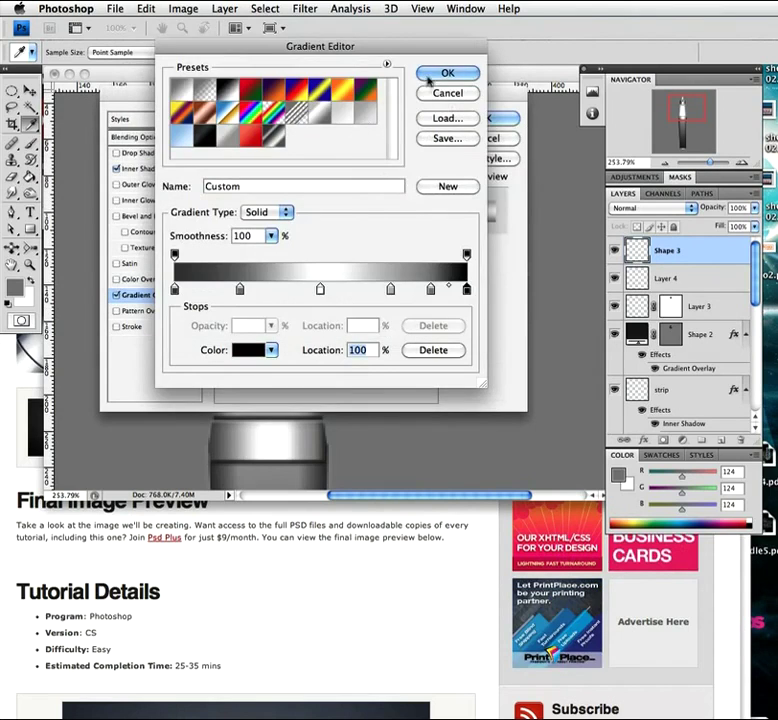
pyautogui.click(432, 79)
pyautogui.moveTo(320, 78); pyautogui.dragTo(355, 182)
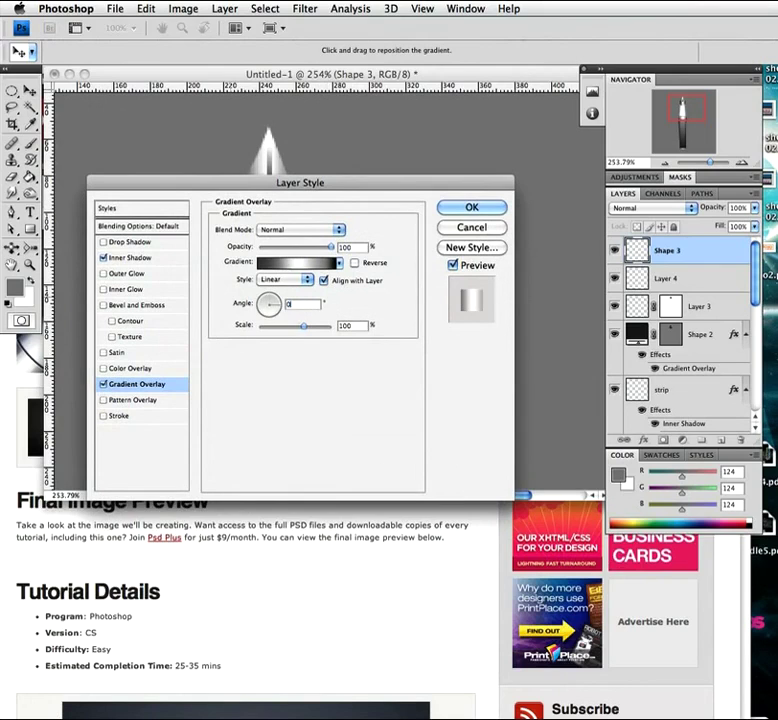
# - Drag the Gradient Overlay scale down to about 90% and commit the style to Shape 3
pyautogui.moveTo(385, 190); pyautogui.dragTo(391, 280)
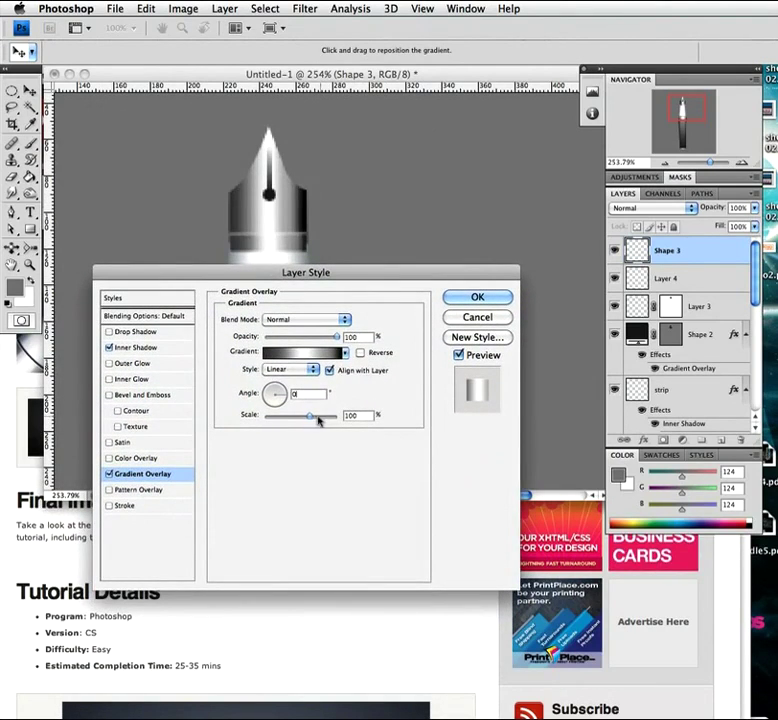
pyautogui.moveTo(310, 419); pyautogui.dragTo(306, 418)
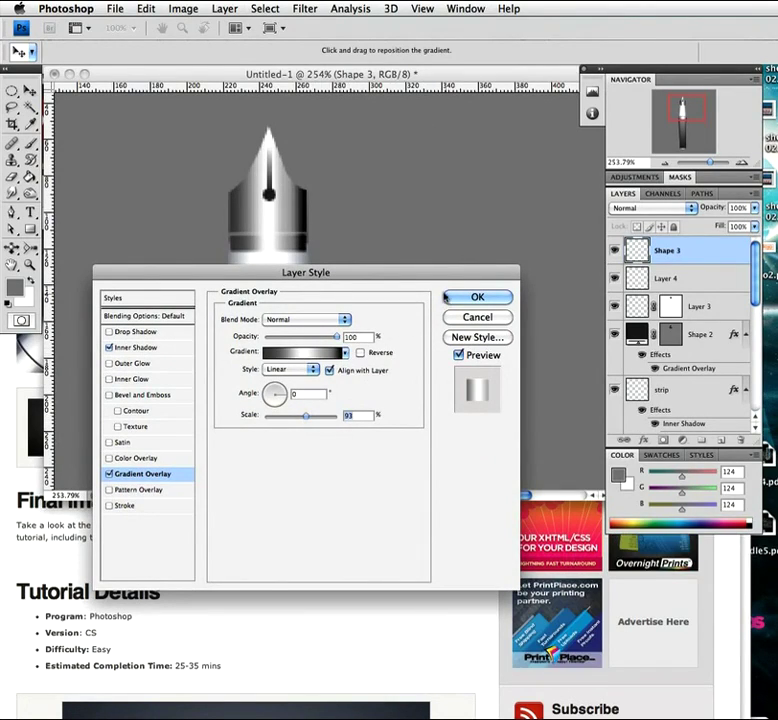
pyautogui.click(479, 298)
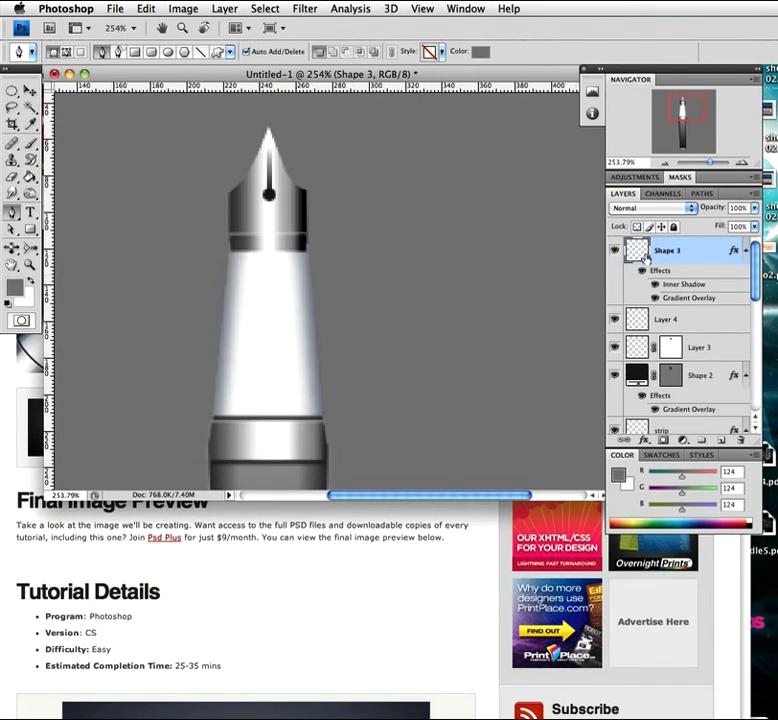
# - Add a new layer below Shape 3 and name it 'shadow'
pyautogui.click(722, 439)
pyautogui.moveTo(712, 252); pyautogui.dragTo(688, 293)
pyautogui.doubleClick(666, 321)
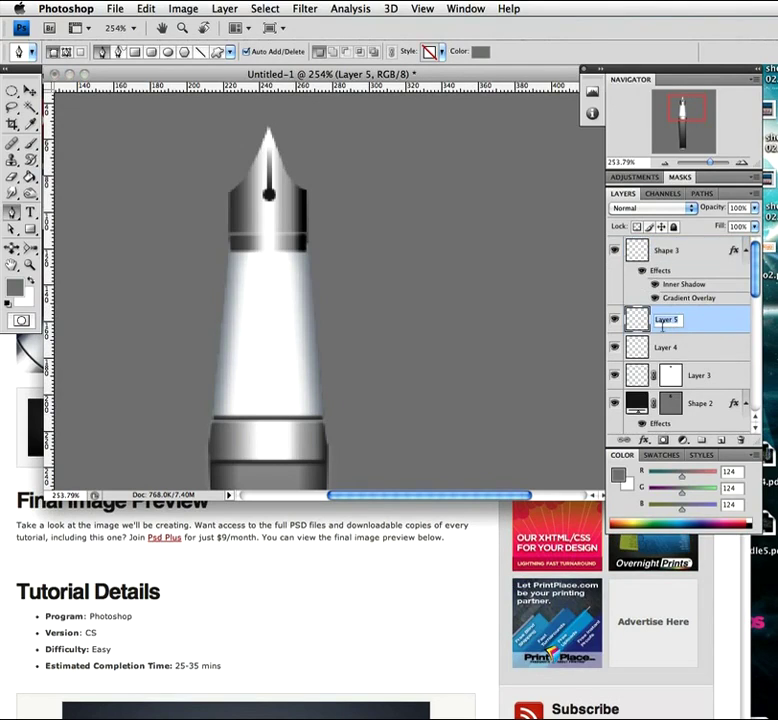
pyautogui.write('sha')
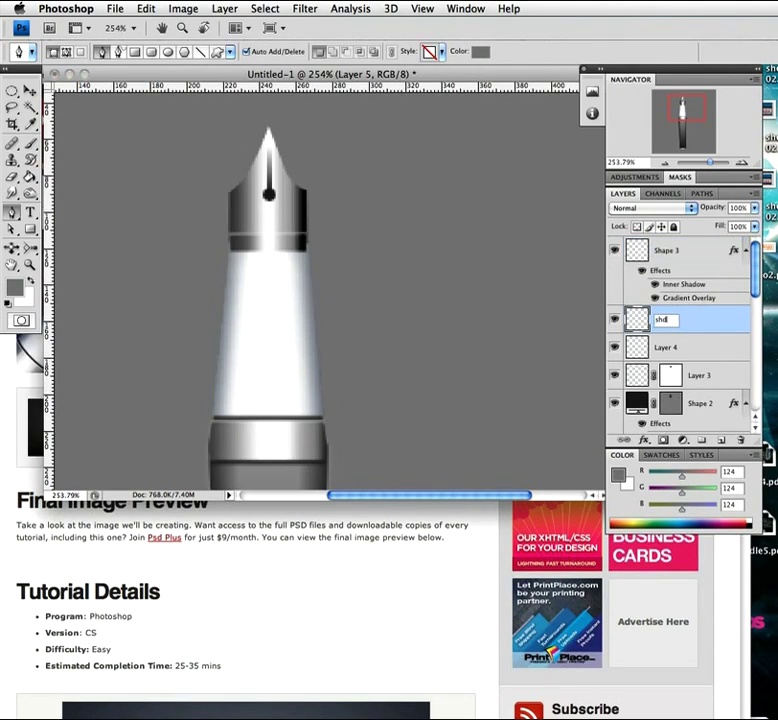
pyautogui.write('dow')
pyautogui.press('Return')
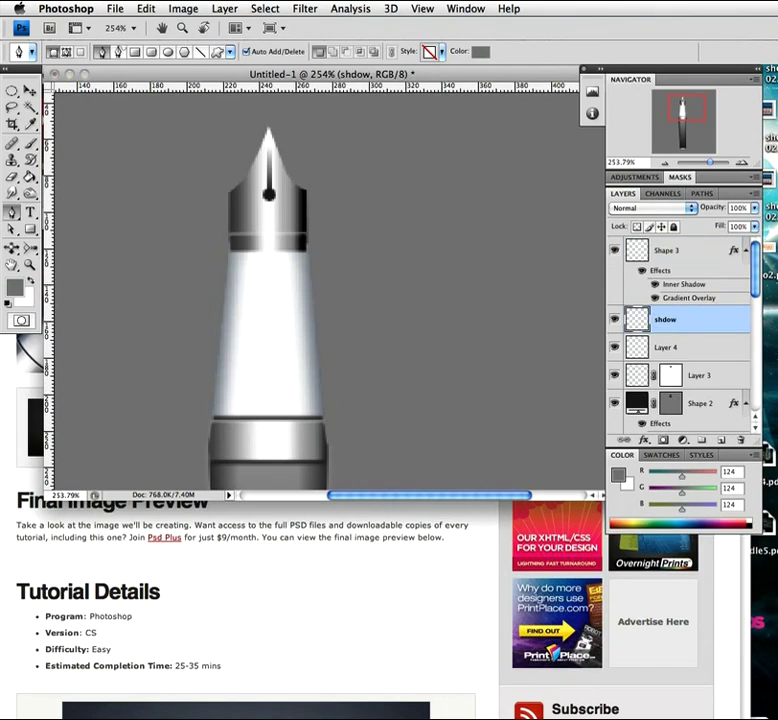
# - Load the band's outline, expand it by 2 px, and set black as foreground for the Paint Bucket
pyautogui.keyDown('super'); pyautogui.click(637, 250); pyautogui.keyUp('super')
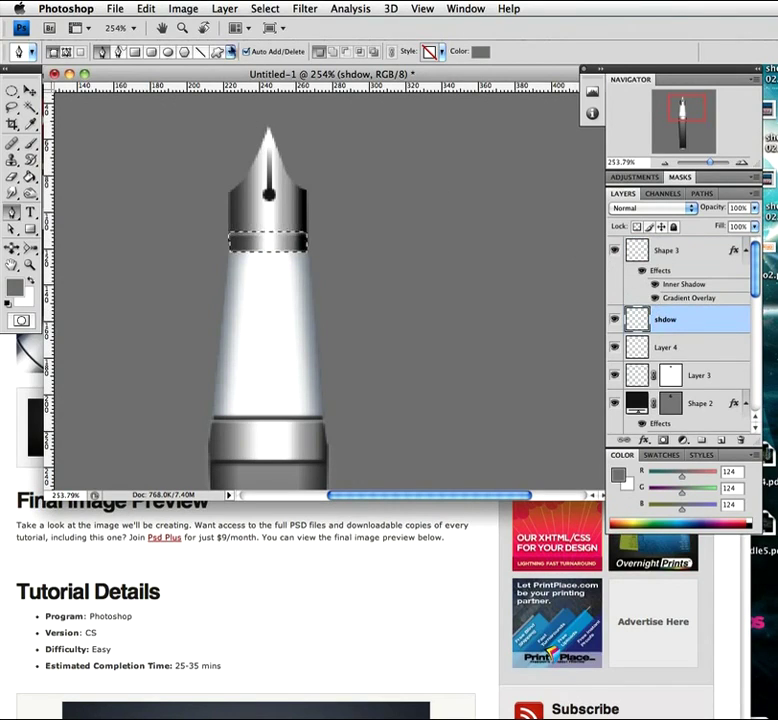
pyautogui.click(265, 8)
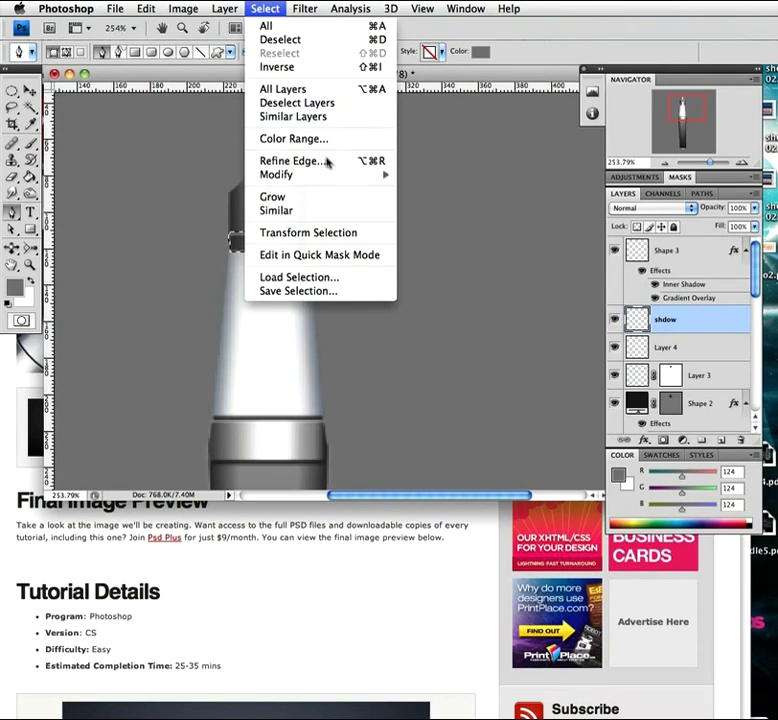
pyautogui.moveTo(330, 175)
pyautogui.click(451, 203)
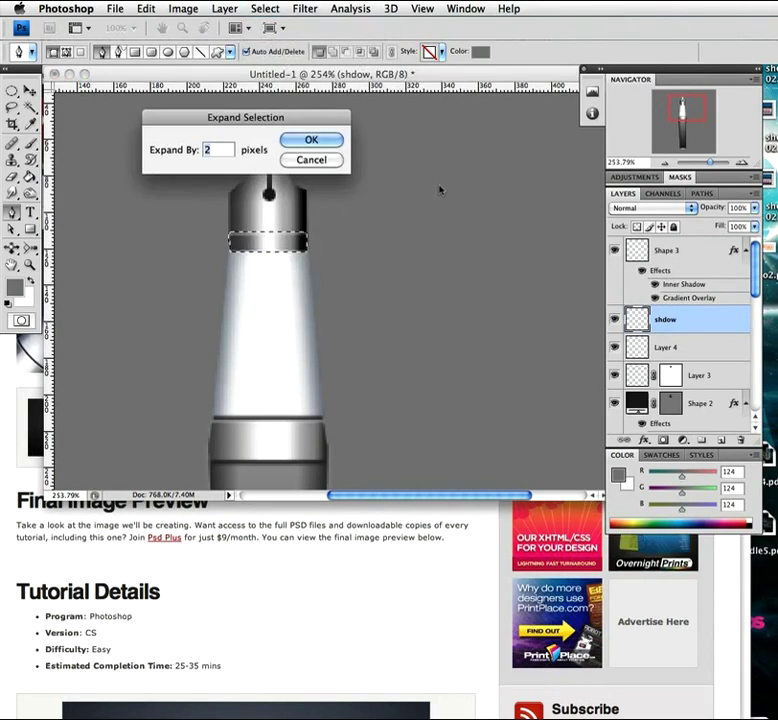
pyautogui.click(310, 140)
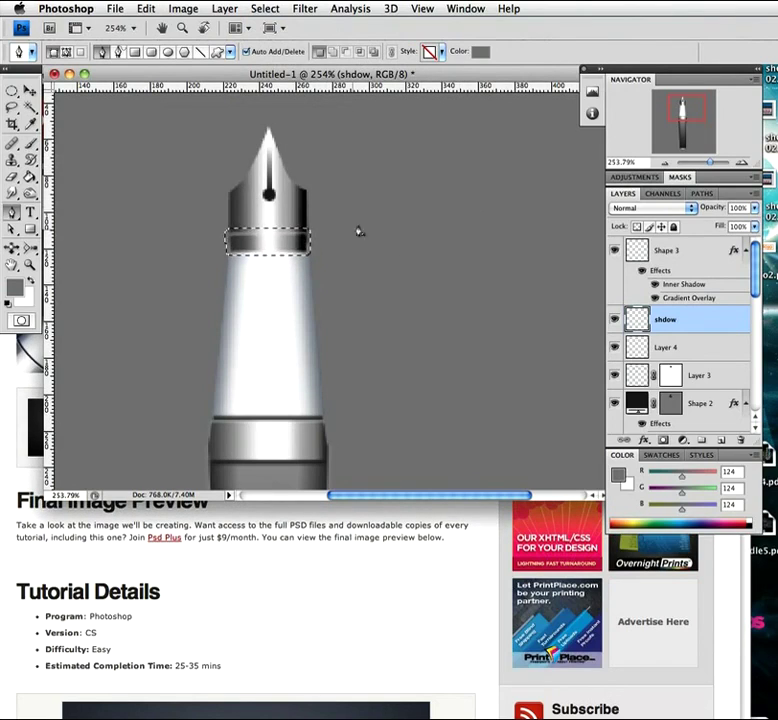
pyautogui.press('d')
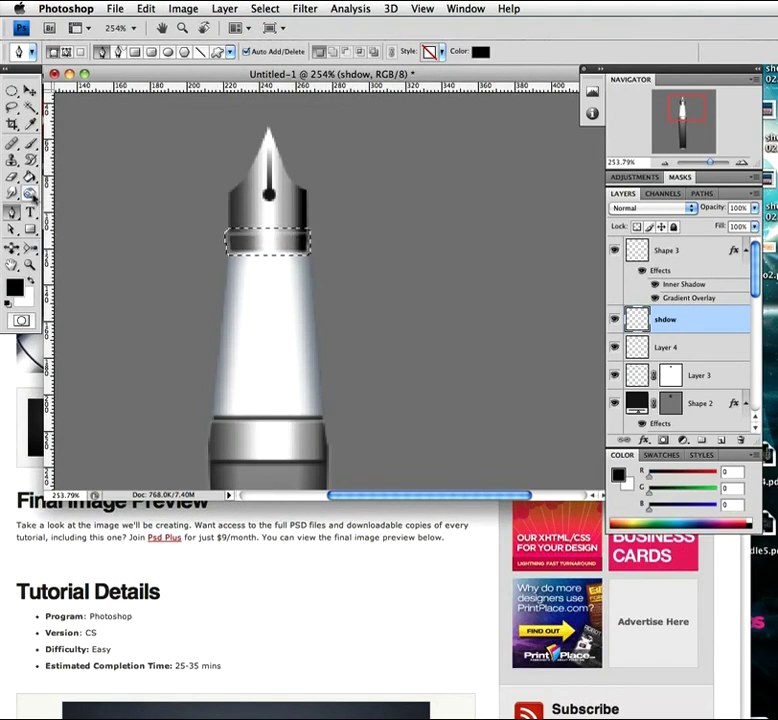
pyautogui.press('g')
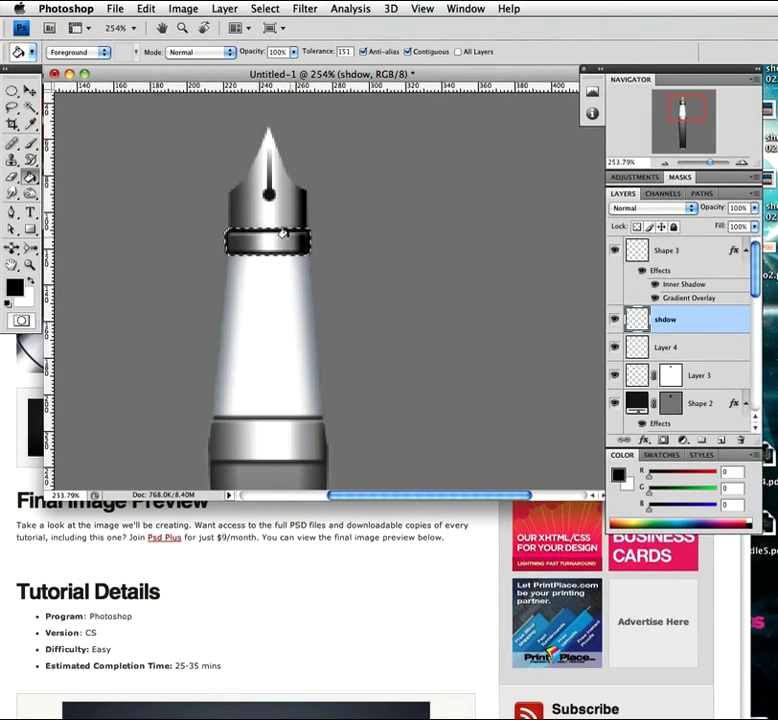
# - Apply a Gaussian Blur and fill the band selection with black on the shadow layer
pyautogui.click(305, 10)
pyautogui.moveTo(311, 161)
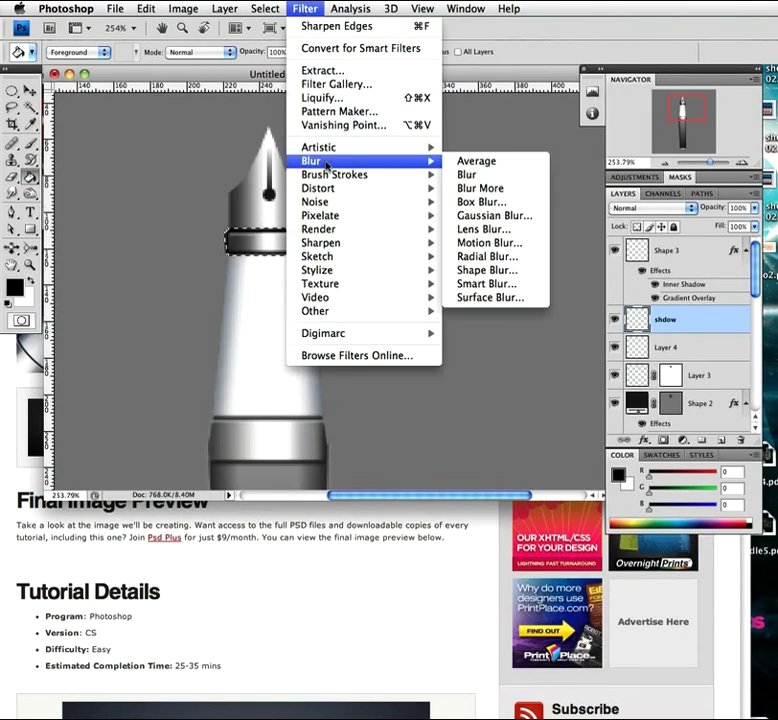
pyautogui.click(481, 224)
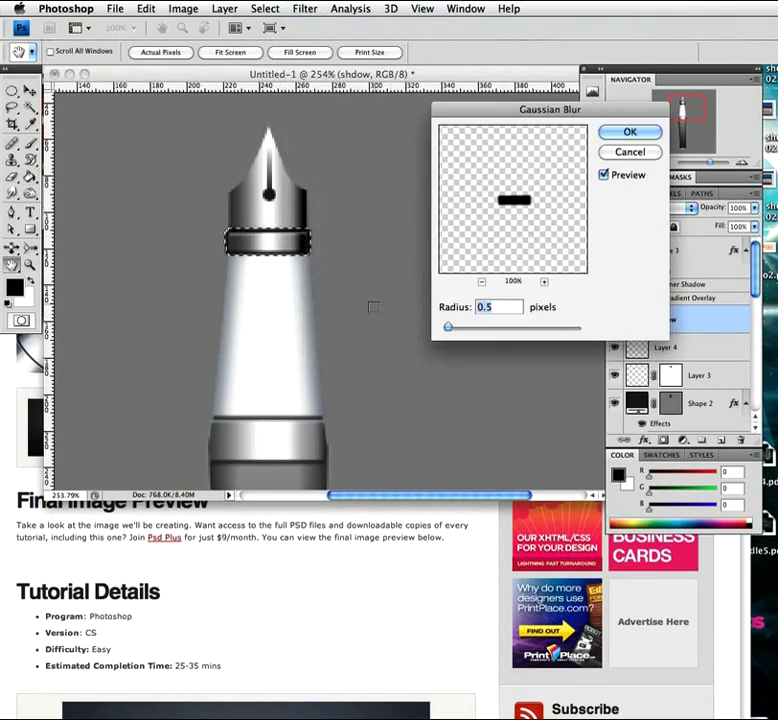
pyautogui.click(612, 132)
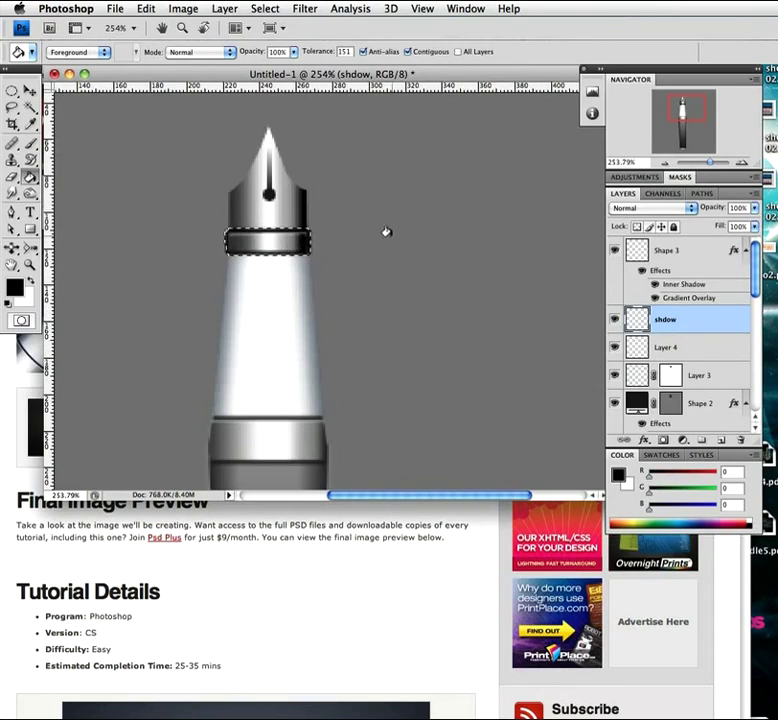
pyautogui.click(309, 240)
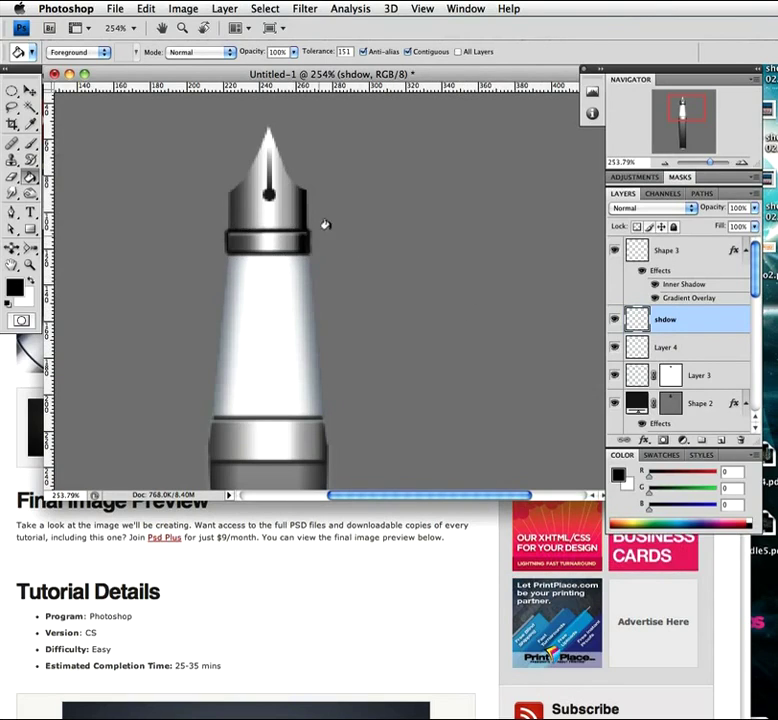
# - Load the collar and nib outlines, deselect everything, and zoom out to the whole pen
pyautogui.keyDown('super'); pyautogui.click(636, 265); pyautogui.keyUp('super')
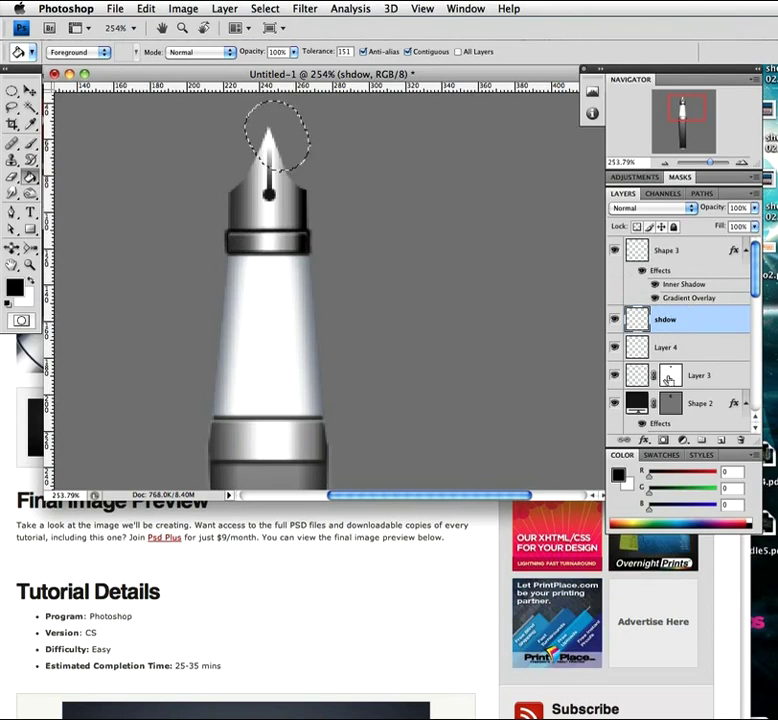
pyautogui.keyDown('ctrl'); pyautogui.click(670, 404); pyautogui.keyUp('ctrl')
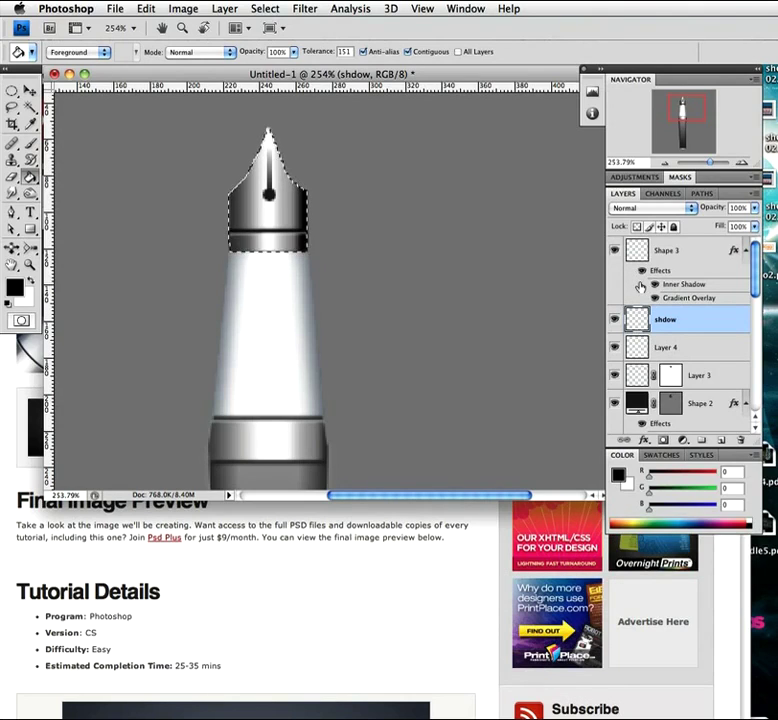
pyautogui.press('super+d')
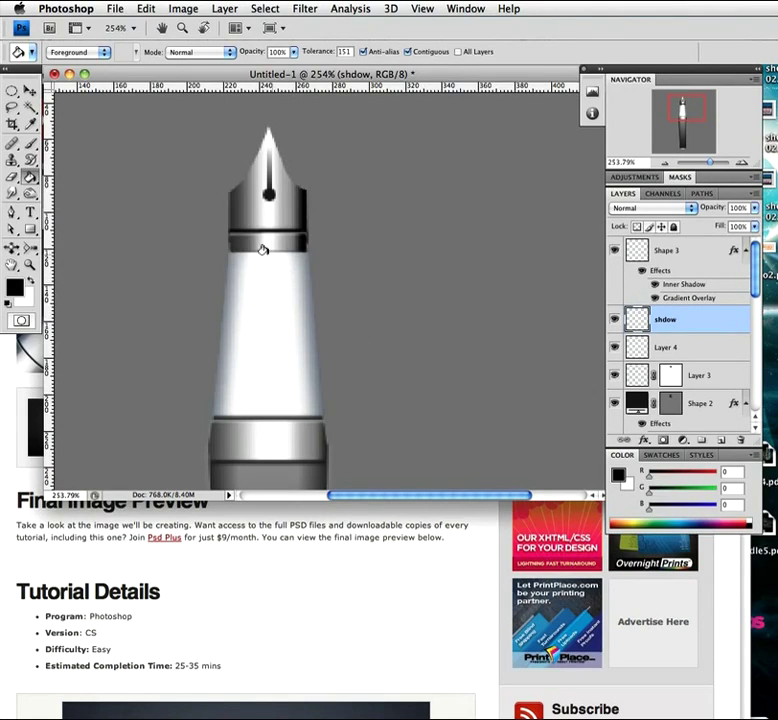
pyautogui.press('z')
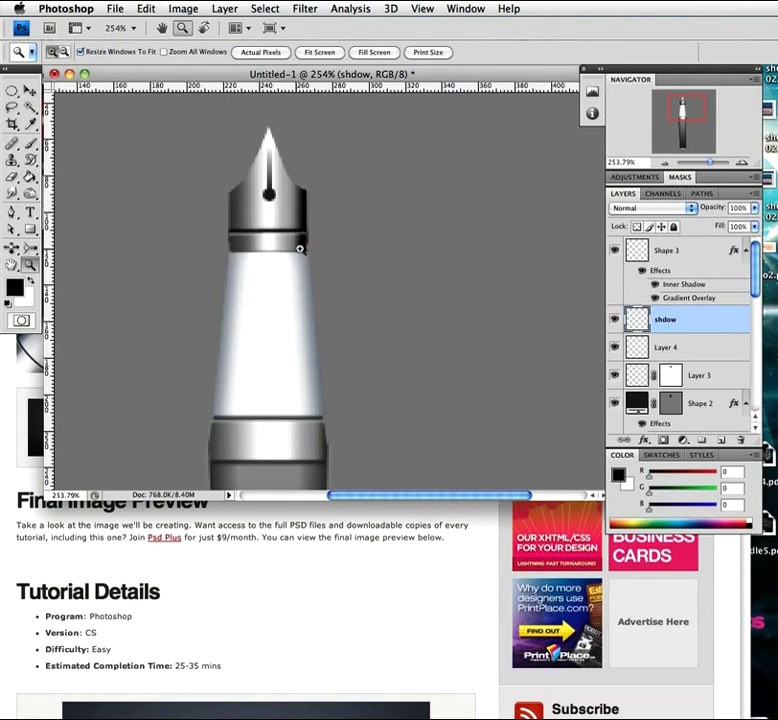
pyautogui.moveTo(300, 263); pyautogui.dragTo(327, 266)
pyautogui.press('g')
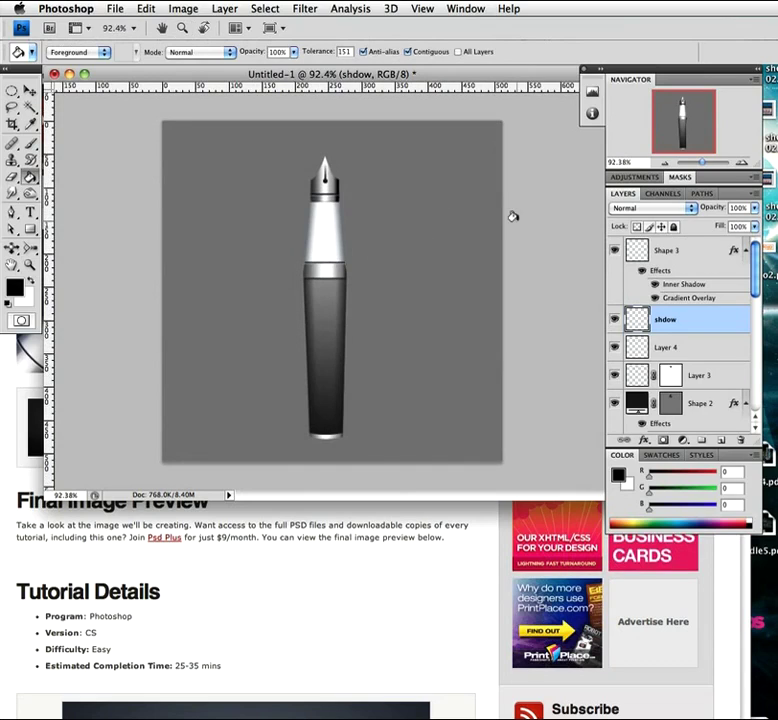
# - Group Shape 3 through Shape 1 into a group named 'pen'
pyautogui.click(736, 256)
pyautogui.moveTo(754, 280); pyautogui.dragTo(743, 395)
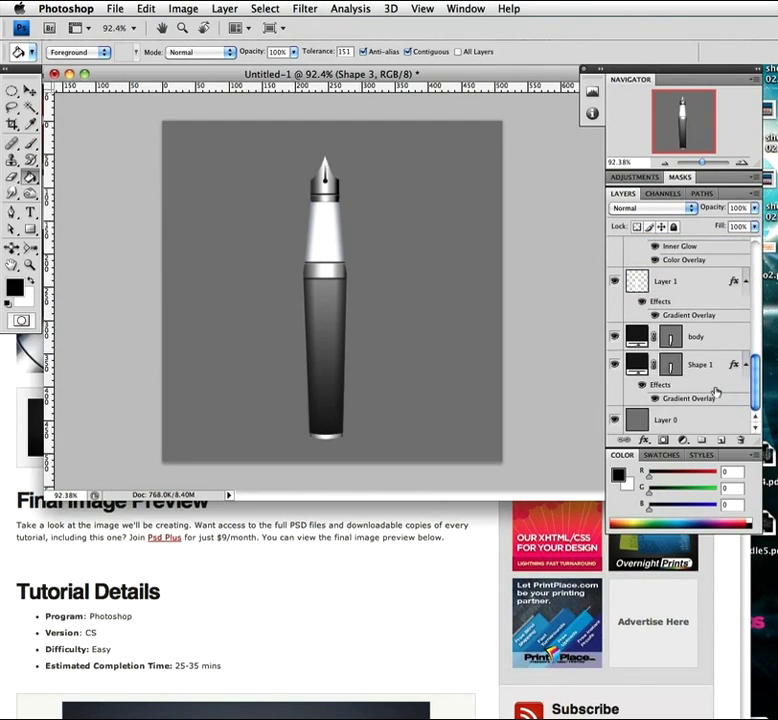
pyautogui.keyDown('shift'); pyautogui.click(717, 365); pyautogui.keyUp('shift')
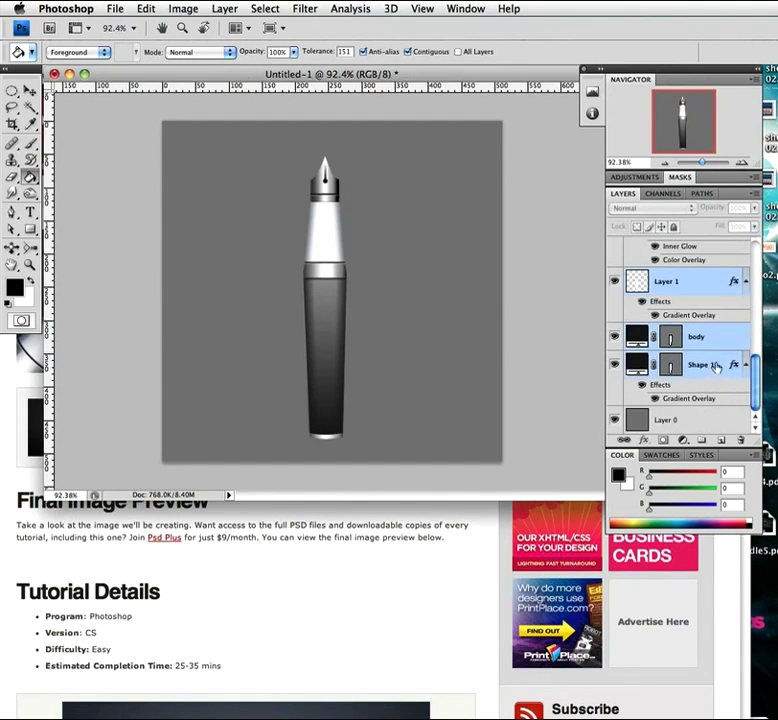
pyautogui.press('super+g')
pyautogui.doubleClick(670, 245)
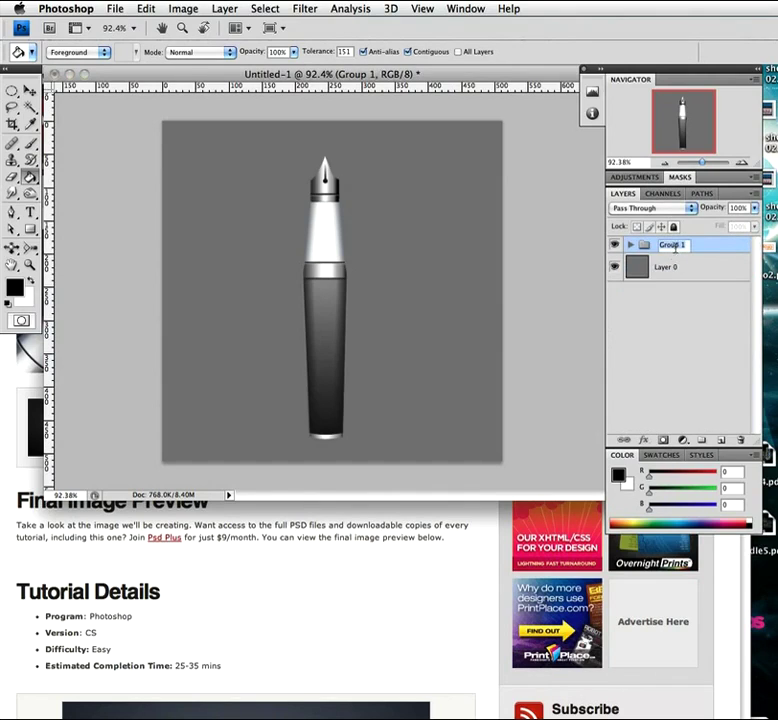
pyautogui.write('pl')
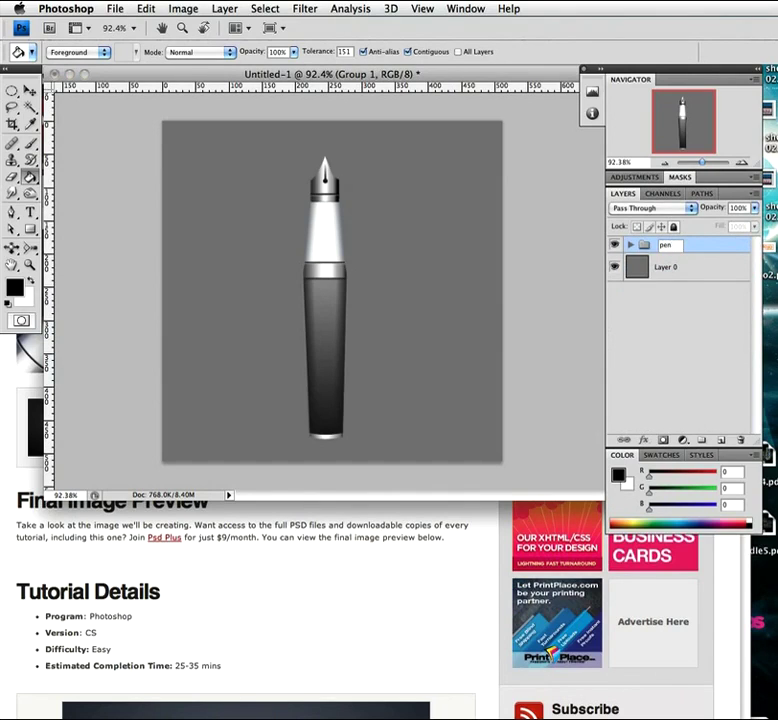
pyautogui.press('Return')
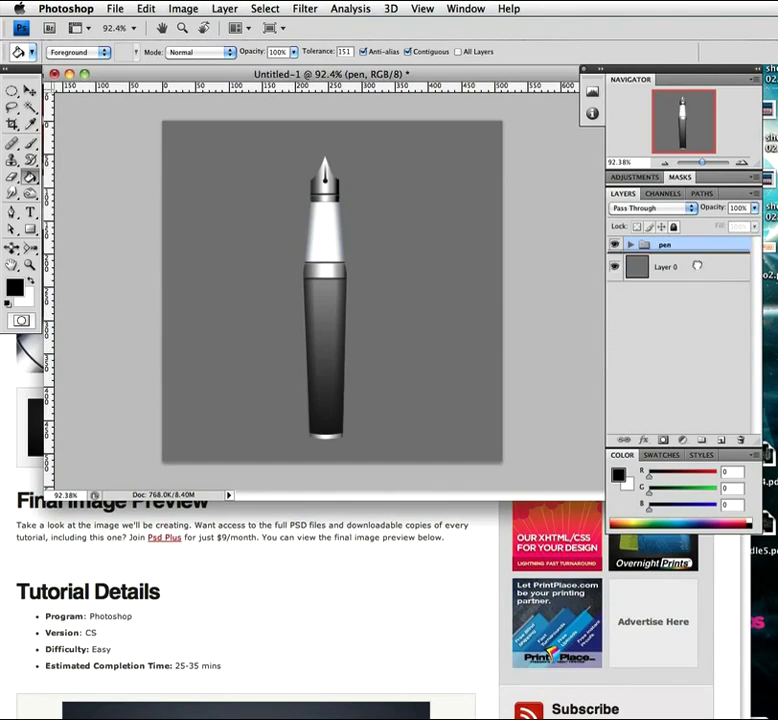
# - Duplicate the pen group, merge the copy into one layer, and hide the original group
pyautogui.press('super+j')
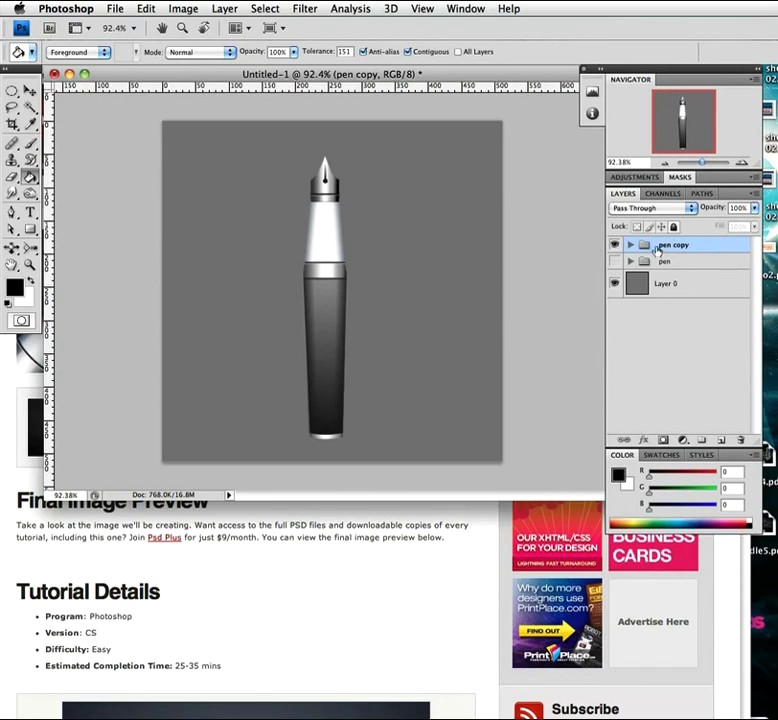
pyautogui.press('super+e')
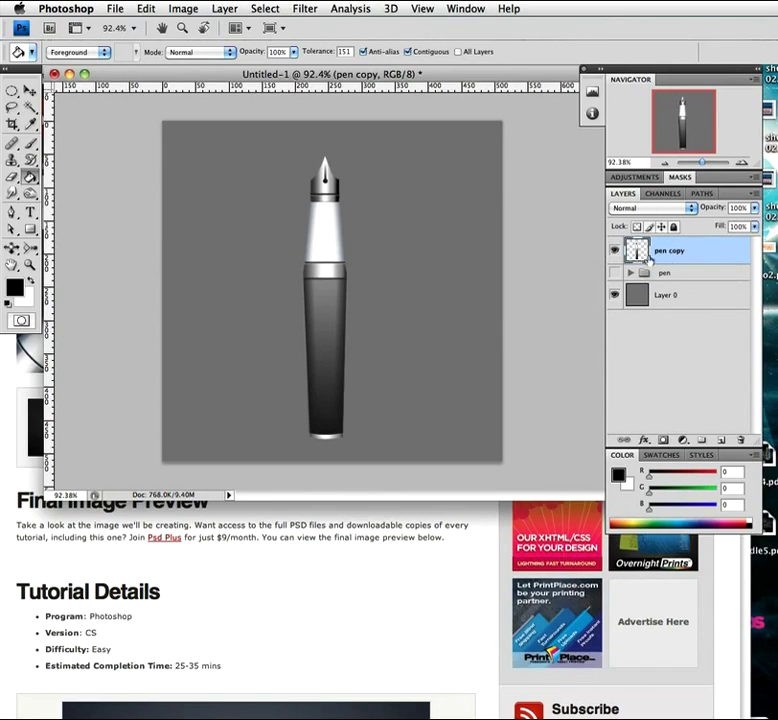
pyautogui.click(616, 272)
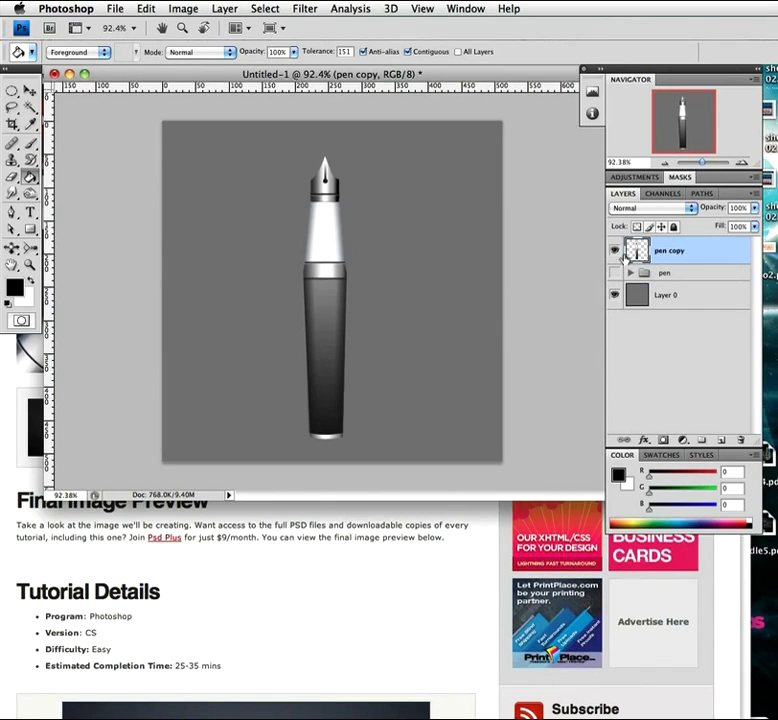
# - Rotate the merged pen copy layer by 45° and commit the transform
pyautogui.press('super+t')
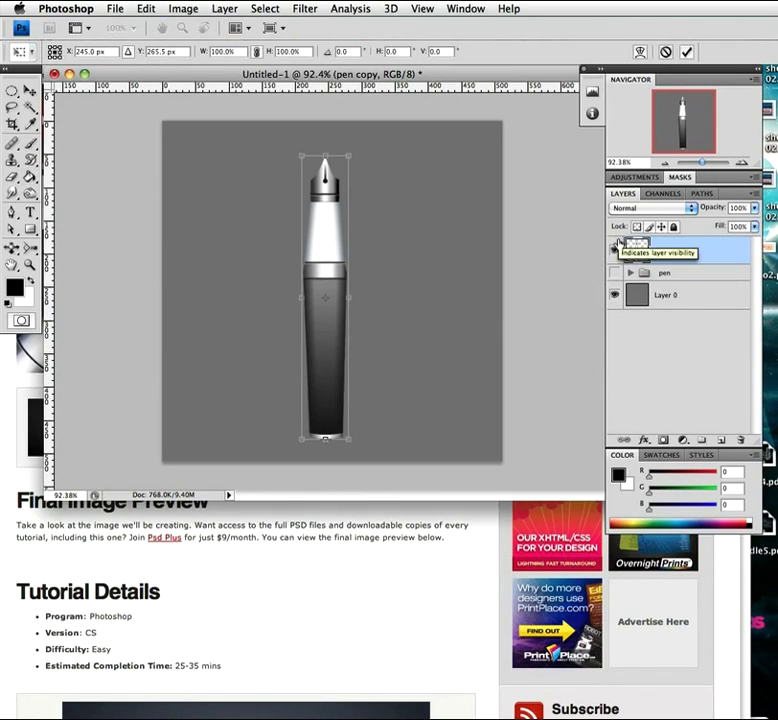
pyautogui.click(345, 51)
pyautogui.write('45')
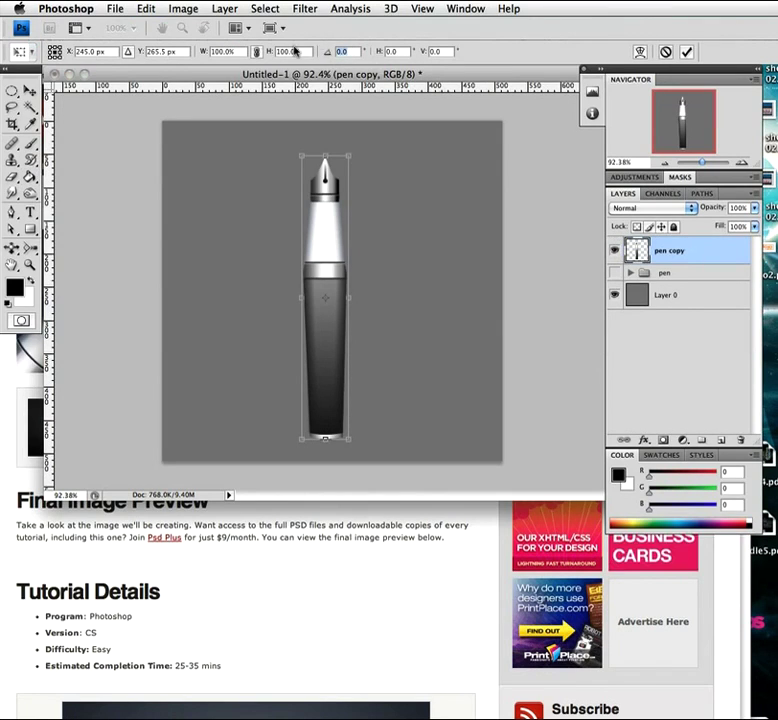
pyautogui.press('Return')
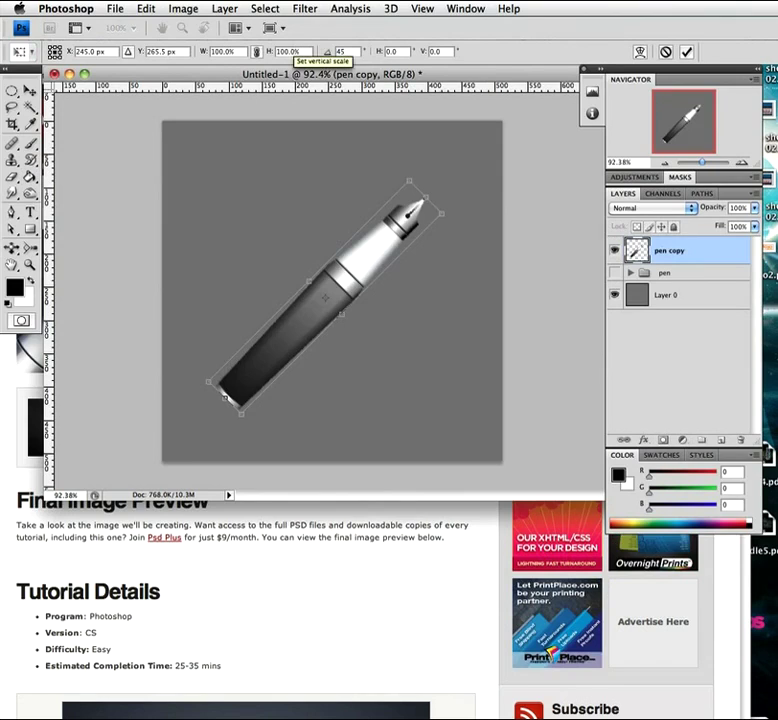
pyautogui.press('Return')
pyautogui.press('g')
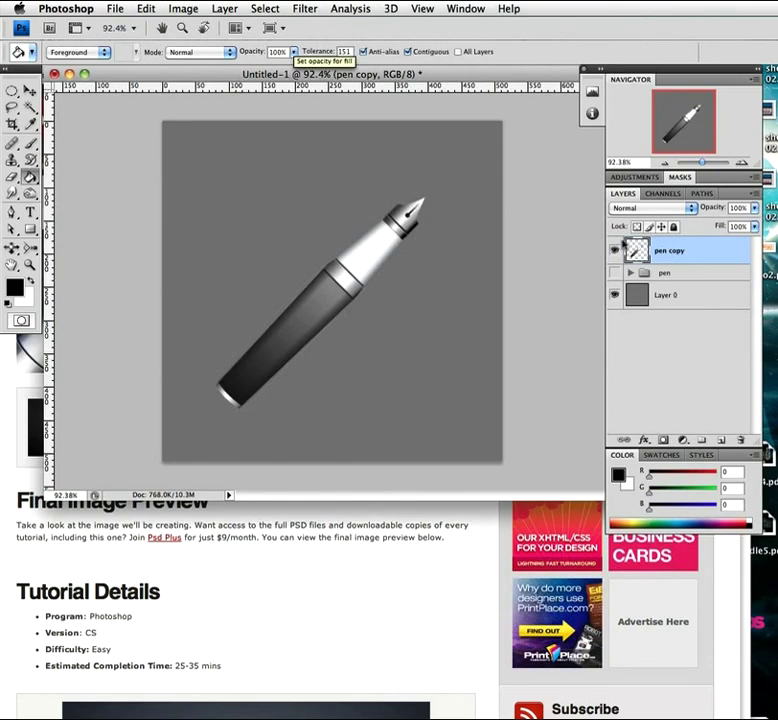
# - In pen copy's Layer Style, add a drop shadow at 60% opacity with 135 entered
pyautogui.doubleClick(709, 259)
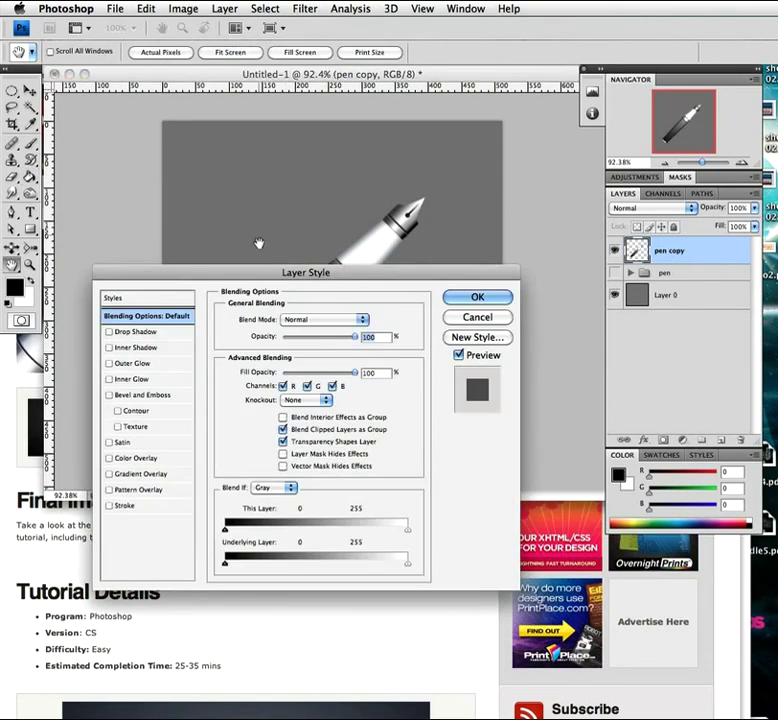
pyautogui.moveTo(248, 272); pyautogui.dragTo(218, 86)
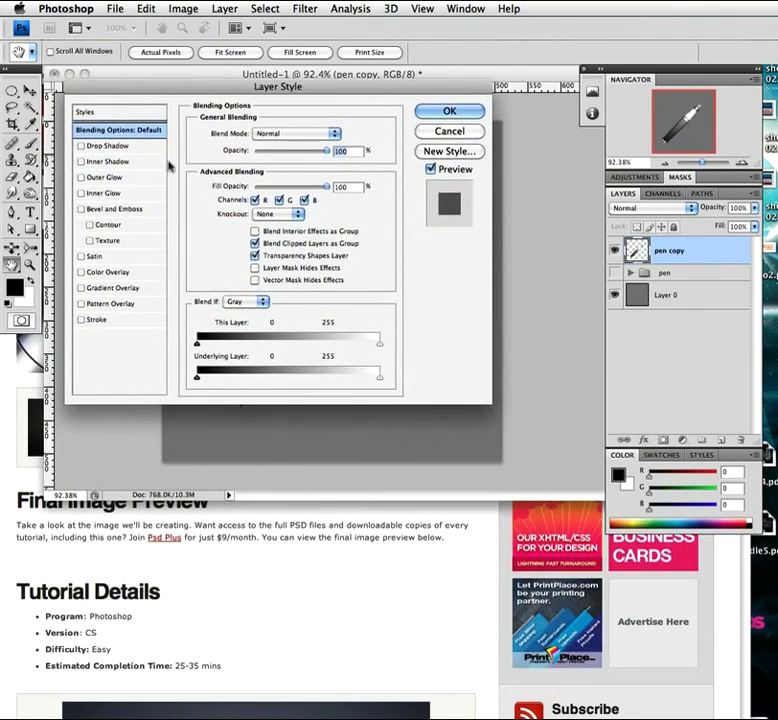
pyautogui.click(88, 145)
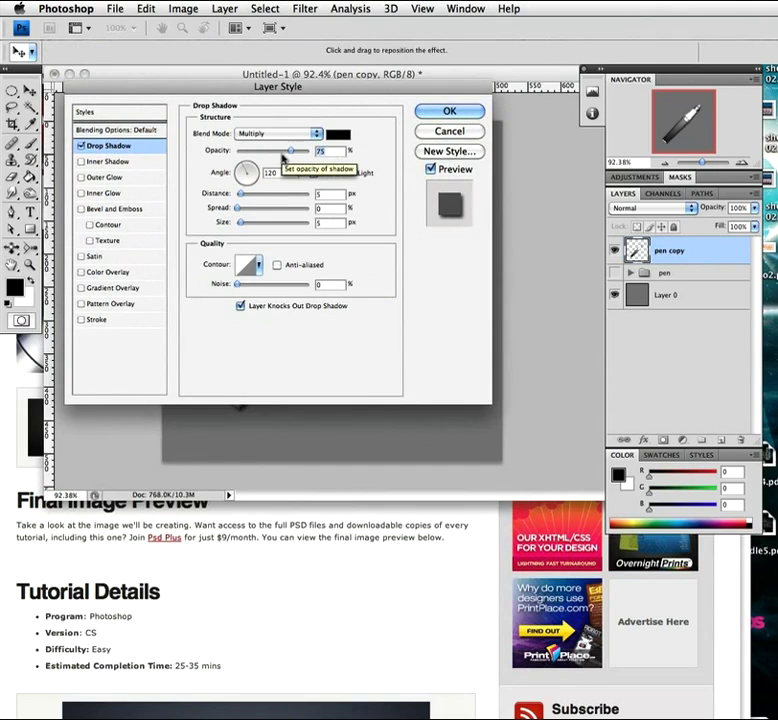
pyautogui.moveTo(289, 150); pyautogui.dragTo(280, 151)
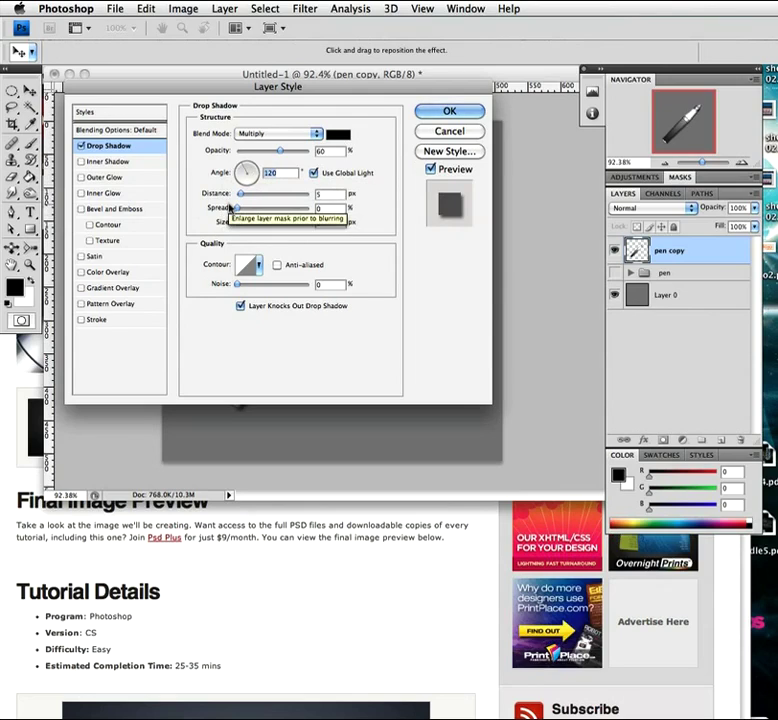
pyautogui.write('135')
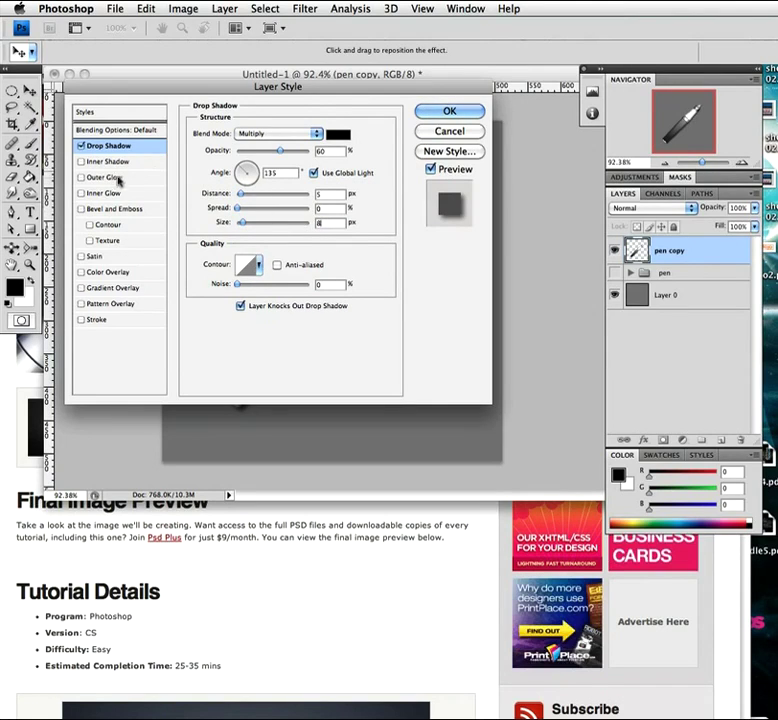
# - Add a Soft Light inner shadow at 25%, size 10, Half Round contour, then enable Color Overlay
pyautogui.click(108, 162)
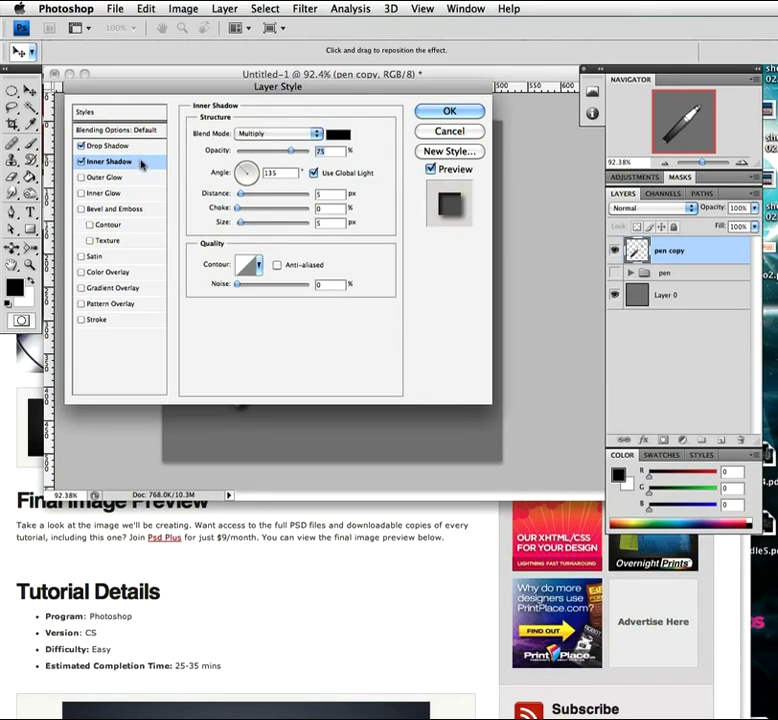
pyautogui.click(265, 133)
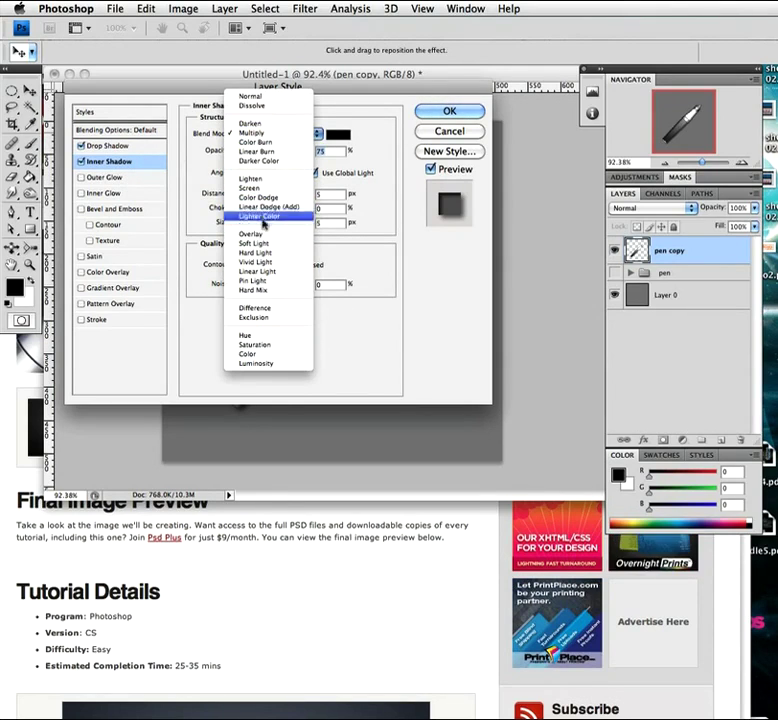
pyautogui.click(272, 245)
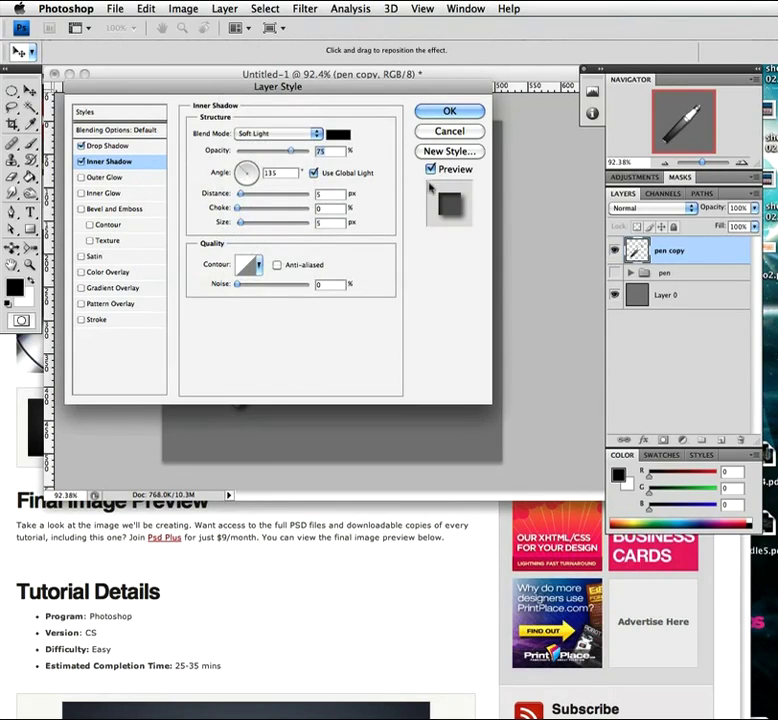
pyautogui.write('25')
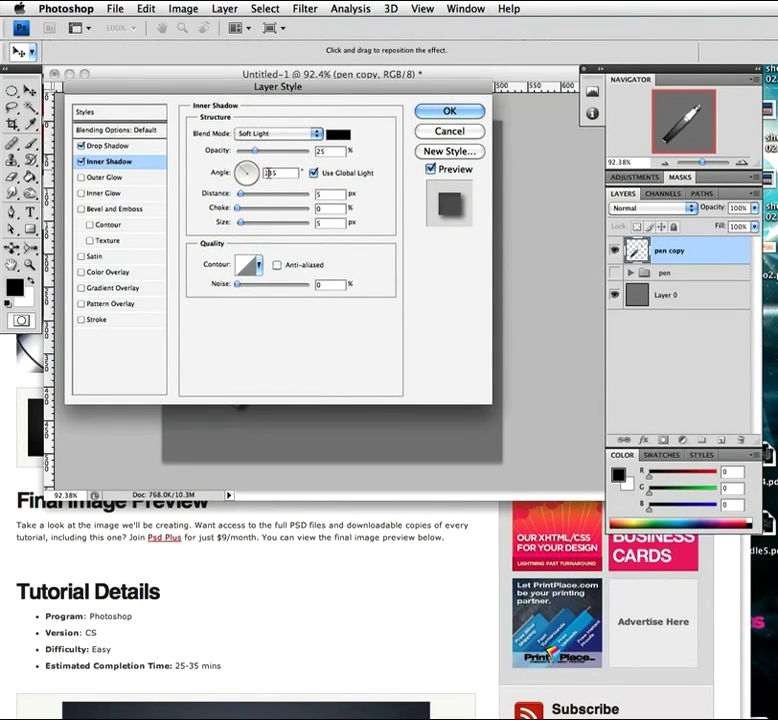
pyautogui.click(314, 173)
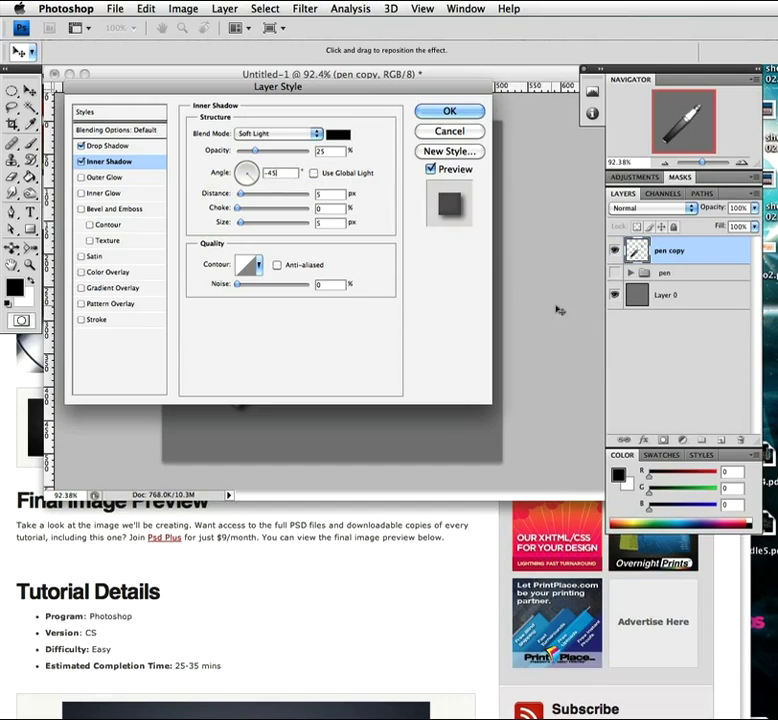
pyautogui.click(322, 222)
pyautogui.press('BackSpace')
pyautogui.write('10')
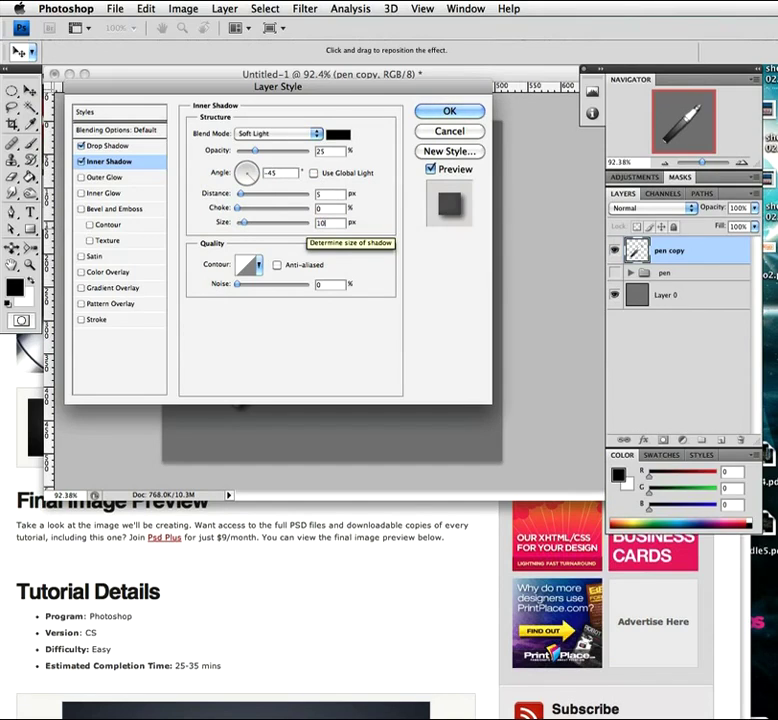
pyautogui.click(258, 266)
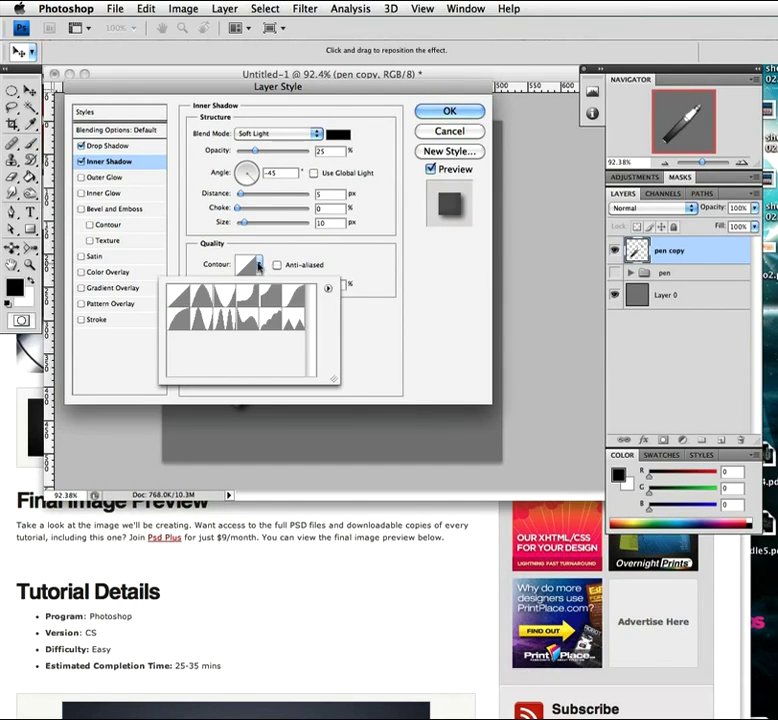
pyautogui.click(180, 319)
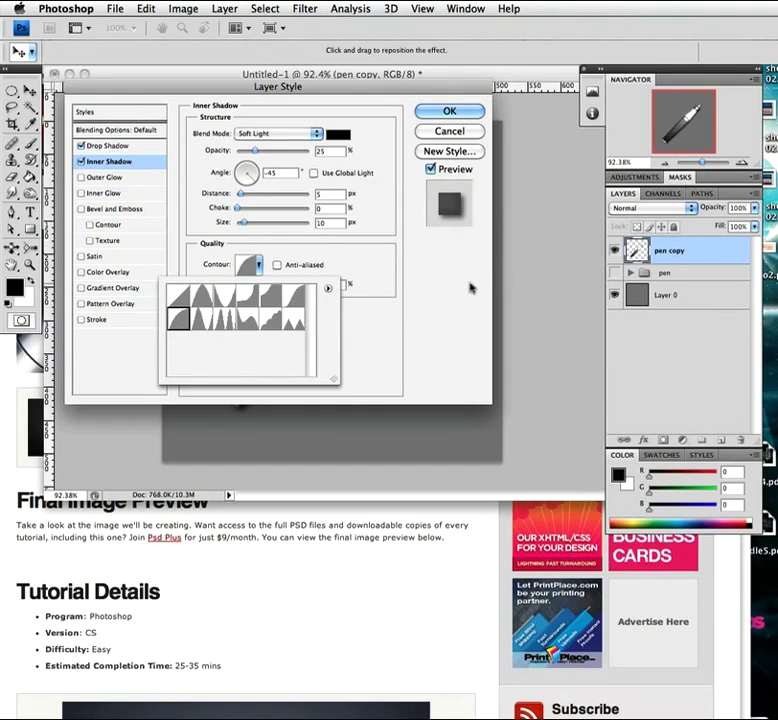
pyautogui.click(460, 311)
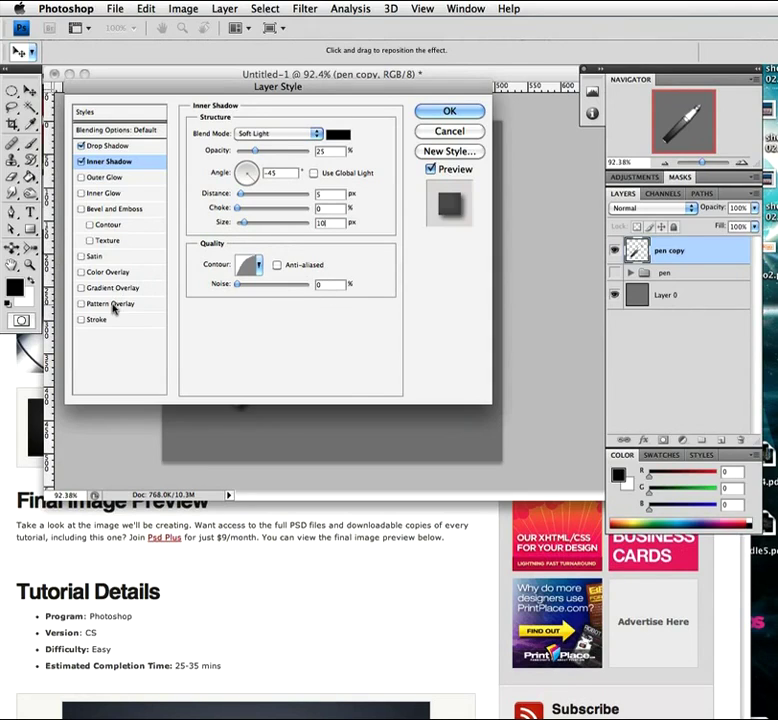
pyautogui.click(110, 272)
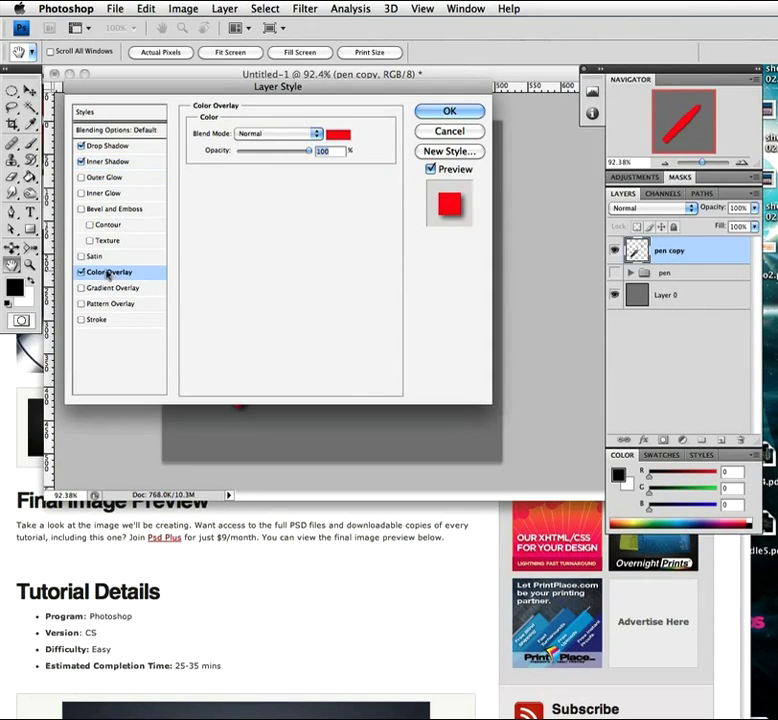
# - Set the Color Overlay to Soft Light, colour #96a2e2, 30% opacity, and apply the style
pyautogui.click(319, 137)
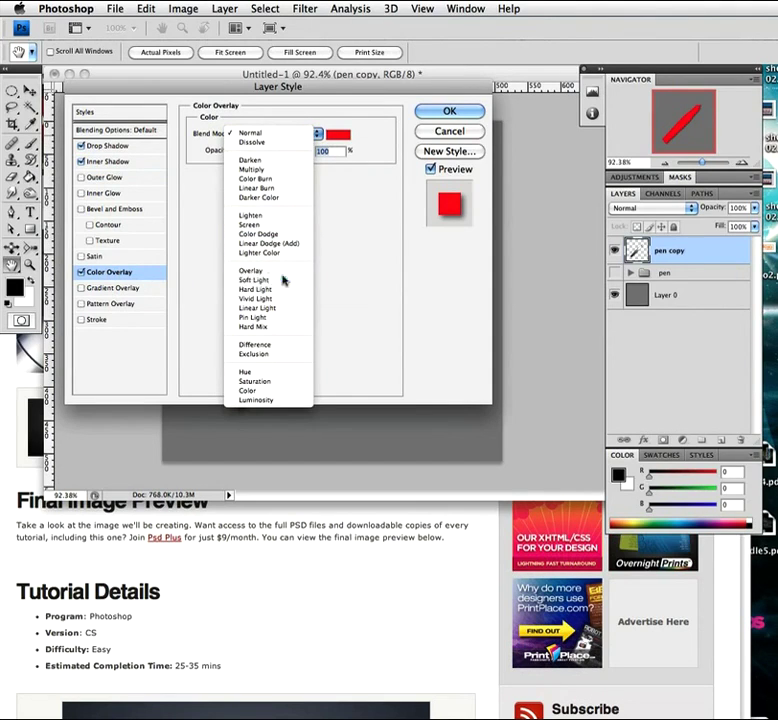
pyautogui.click(283, 280)
pyautogui.click(338, 134)
pyautogui.doubleClick(399, 311)
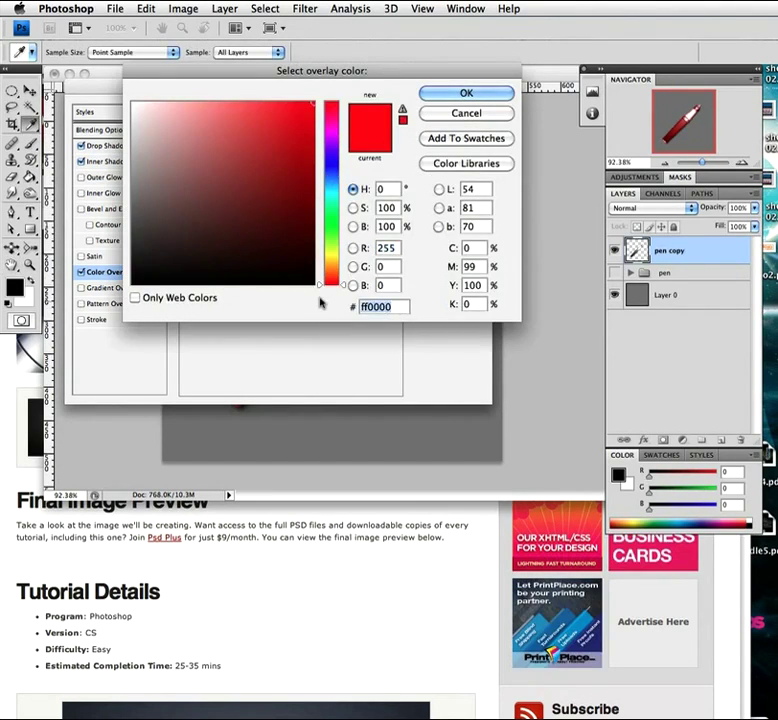
pyautogui.write('9')
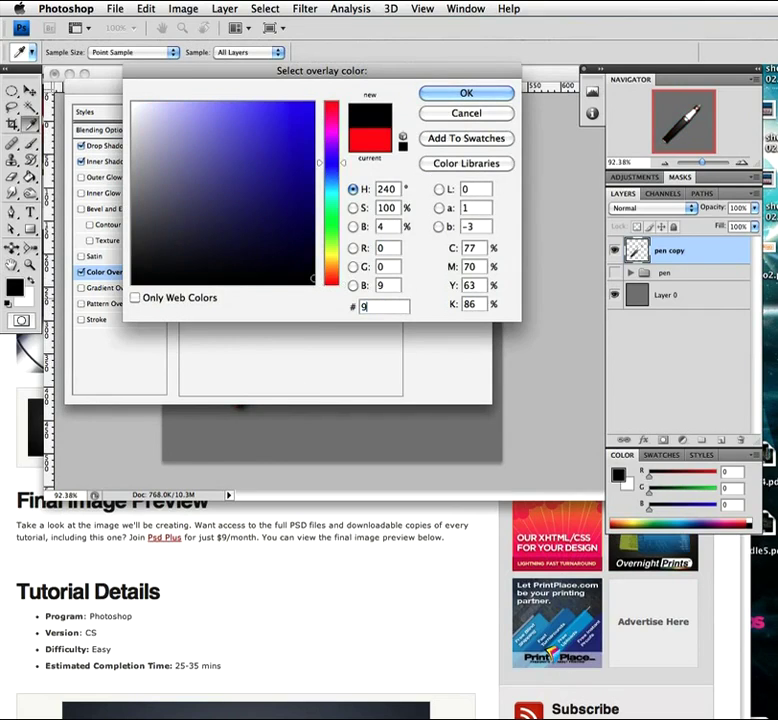
pyautogui.write('6a2')
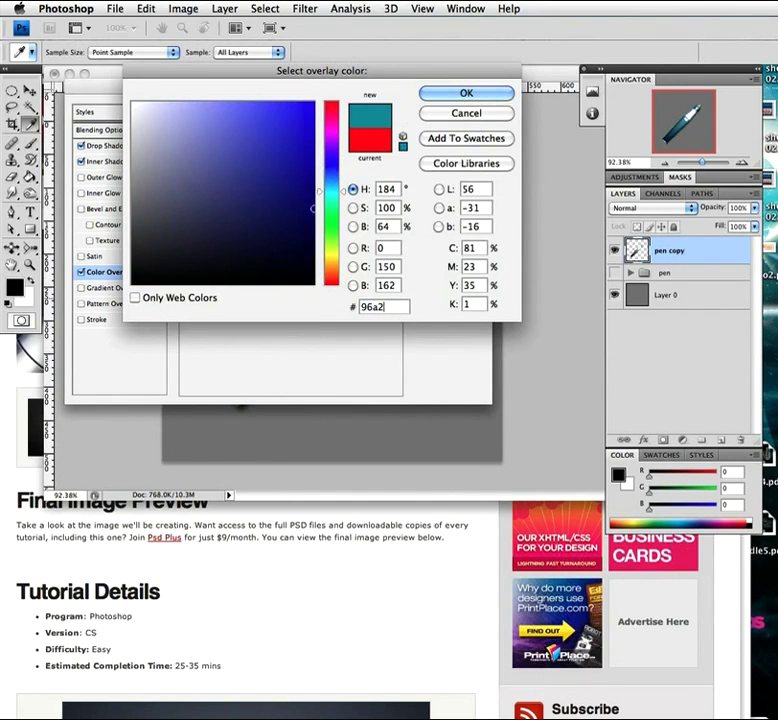
pyautogui.write('e2')
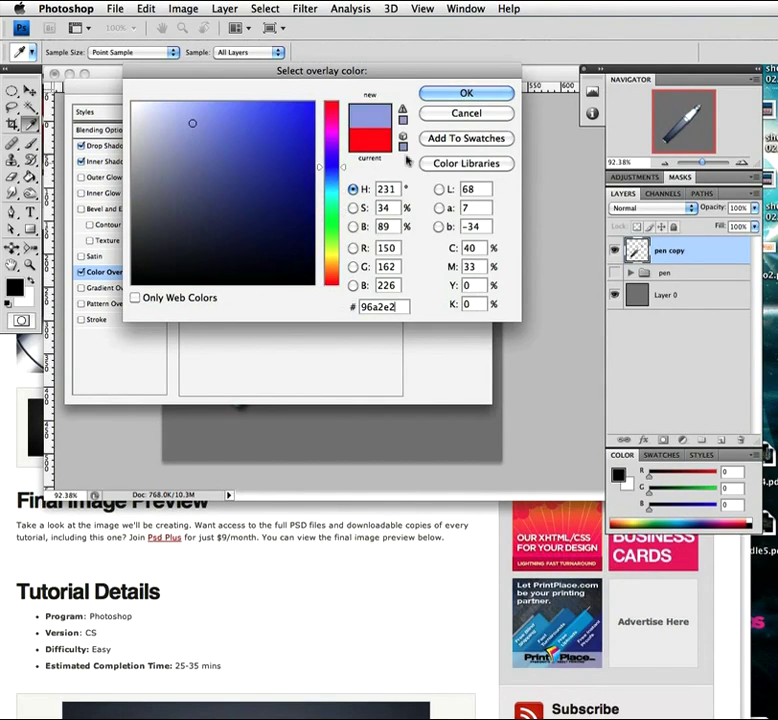
pyautogui.click(452, 94)
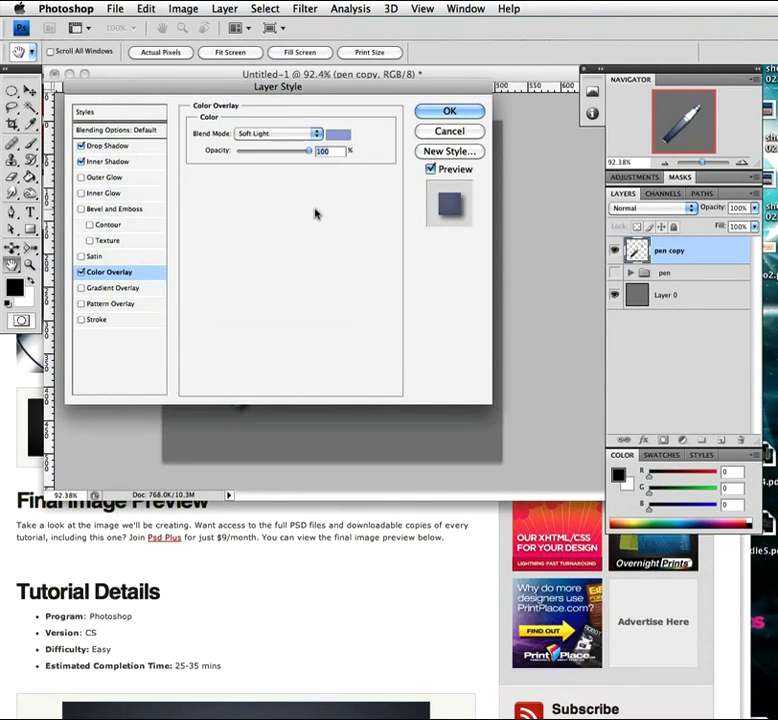
pyautogui.write('5')
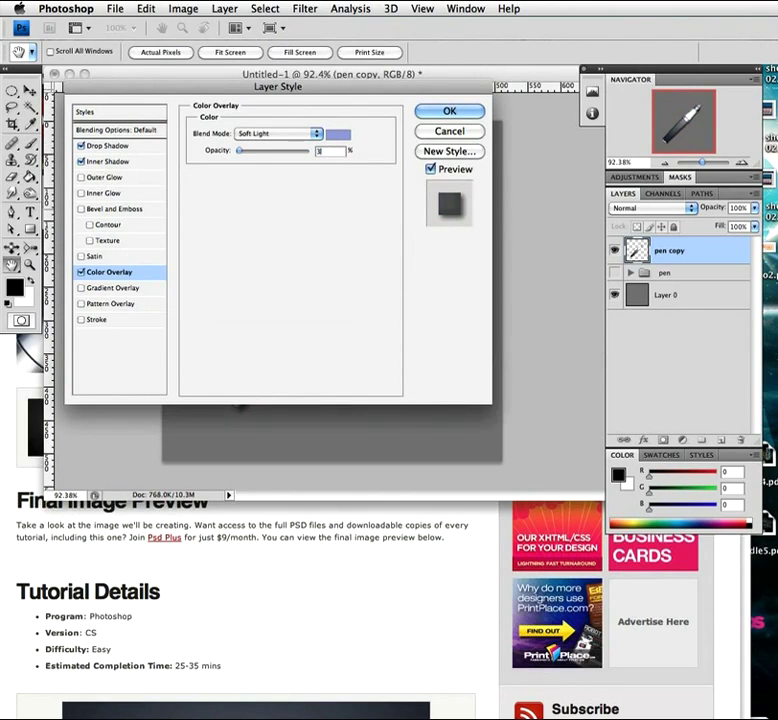
pyautogui.moveTo(330, 86); pyautogui.dragTo(392, 178)
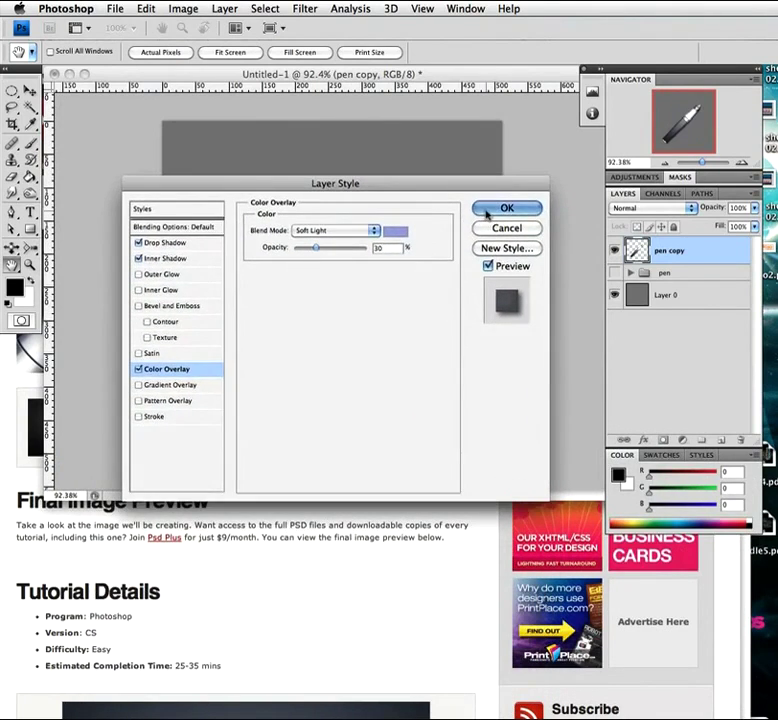
pyautogui.click(505, 208)
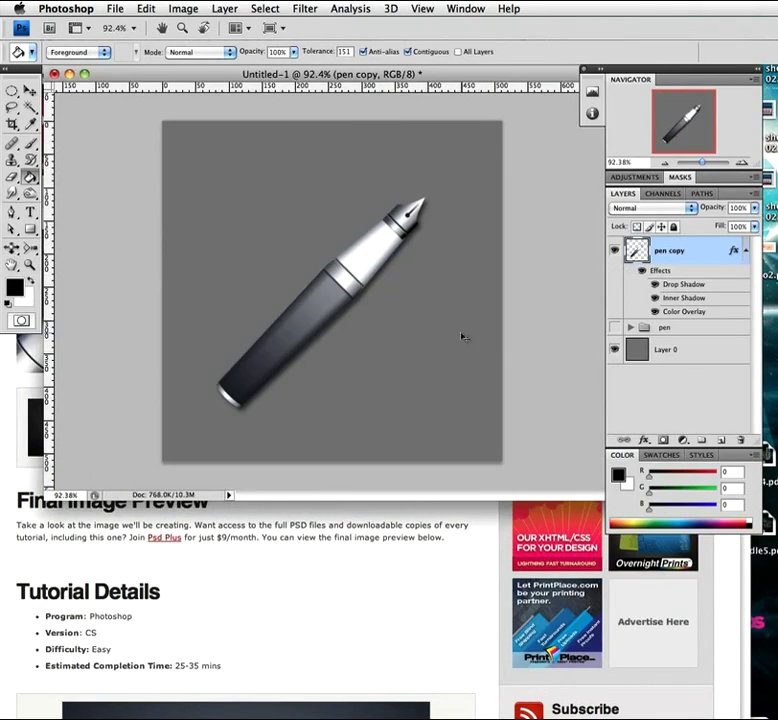
# - Select Layer 0, take the Gradient Tool, and set foreground #838b96 and background #2c3240
pyautogui.click(697, 355)
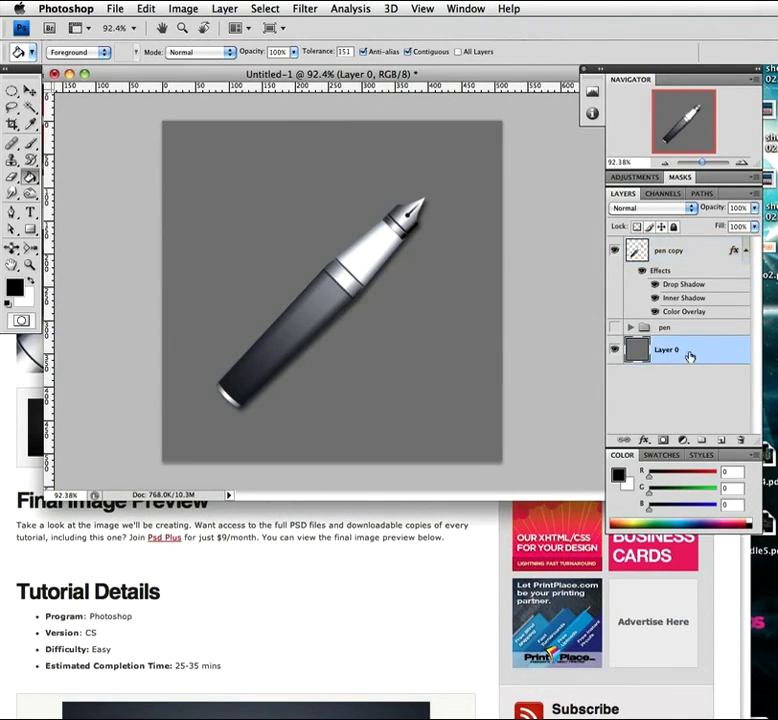
pyautogui.moveTo(31, 178); pyautogui.dragTo(80, 173)
pyautogui.click(14, 287)
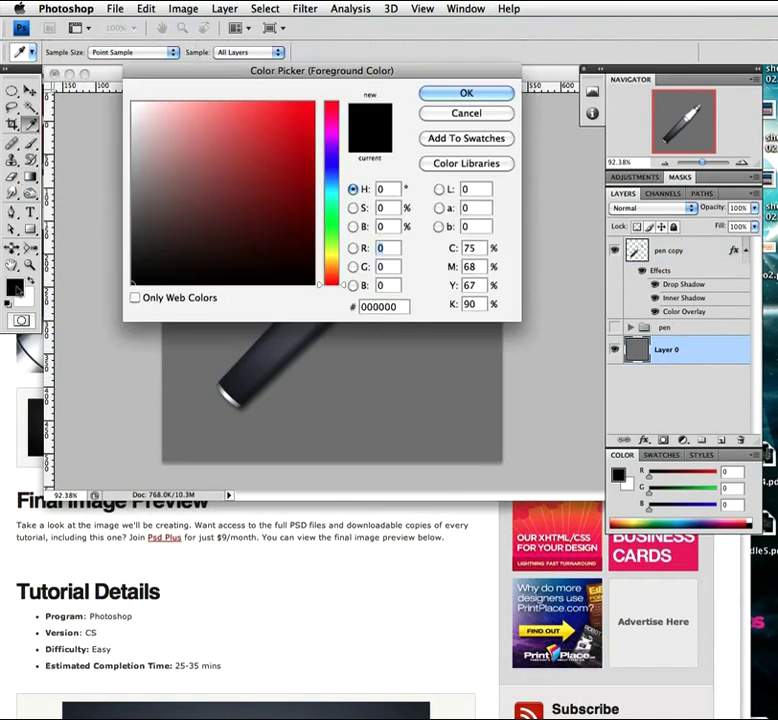
pyautogui.moveTo(380, 370); pyautogui.dragTo(300, 335)
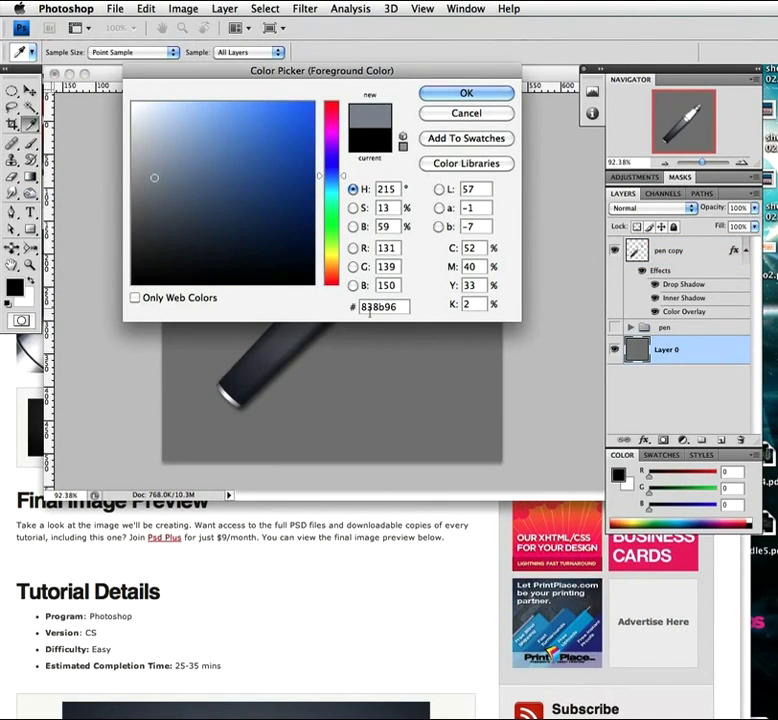
pyautogui.click(466, 92)
pyautogui.click(22, 296)
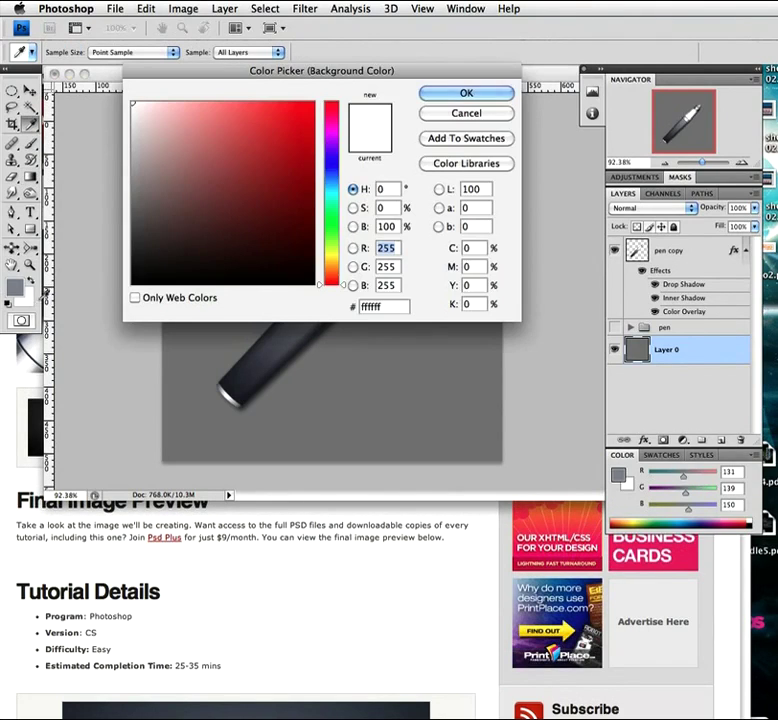
pyautogui.moveTo(280, 368); pyautogui.dragTo(305, 352)
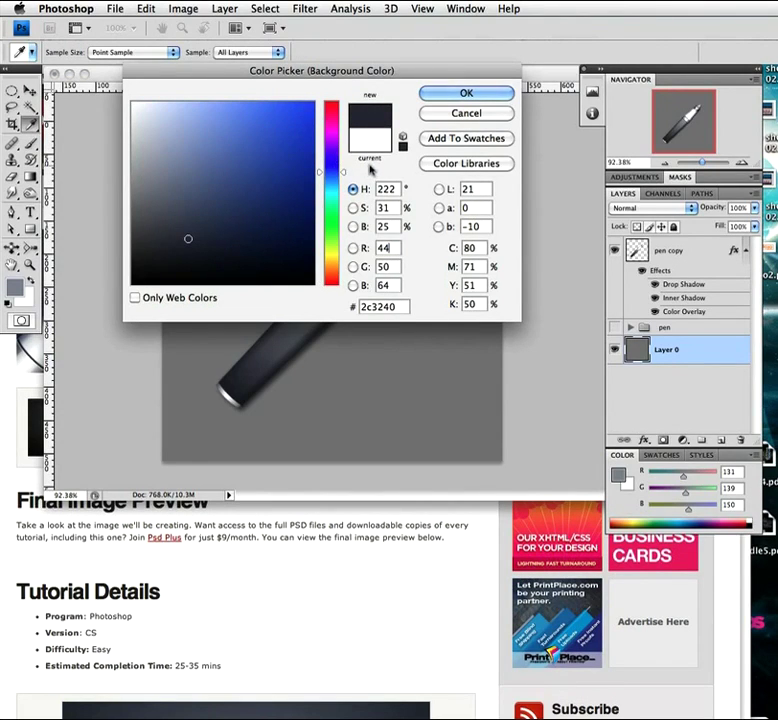
pyautogui.click(466, 92)
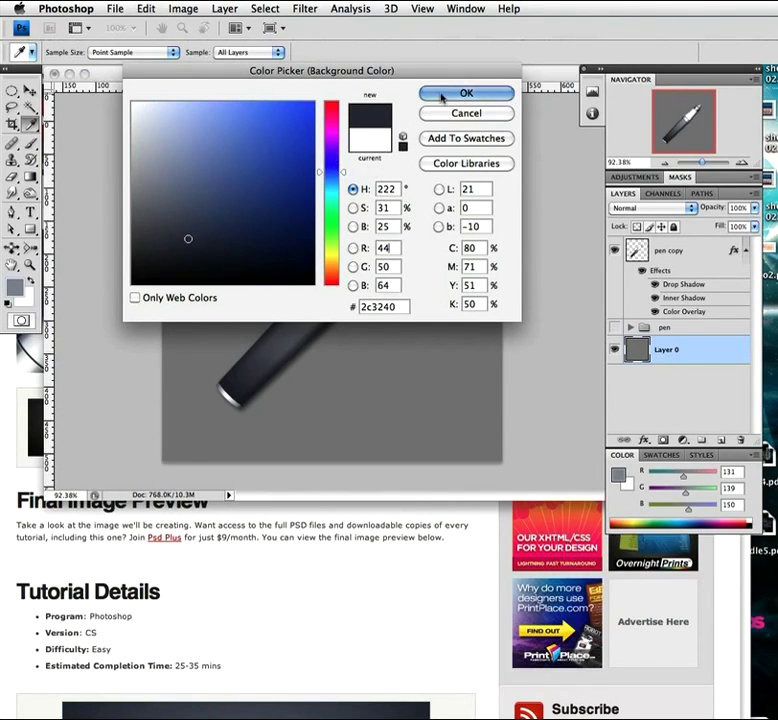
pyautogui.press('g')
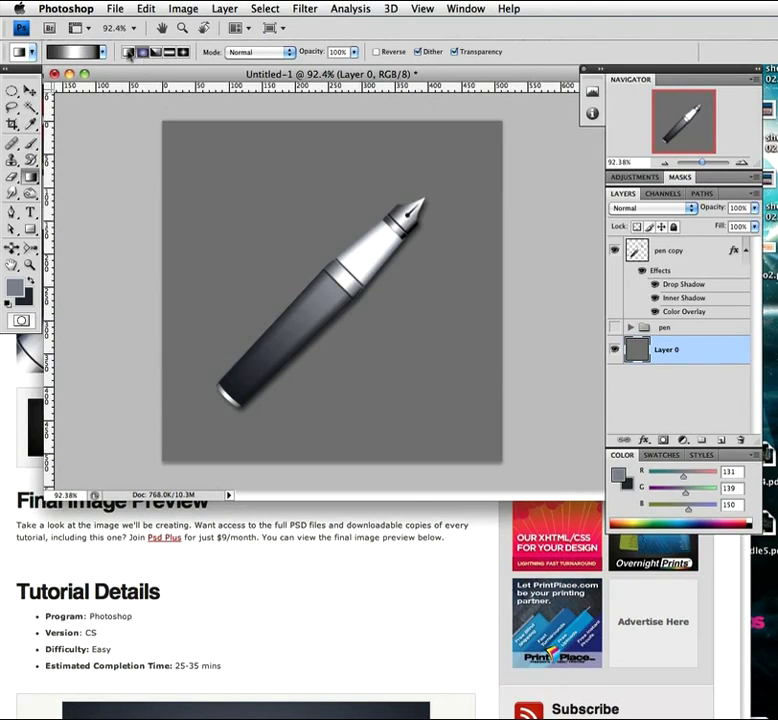
# - Choose the Foreground to Background preset and drag a radial gradient outward from the canvas centre
pyautogui.click(88, 54)
pyautogui.click(183, 88)
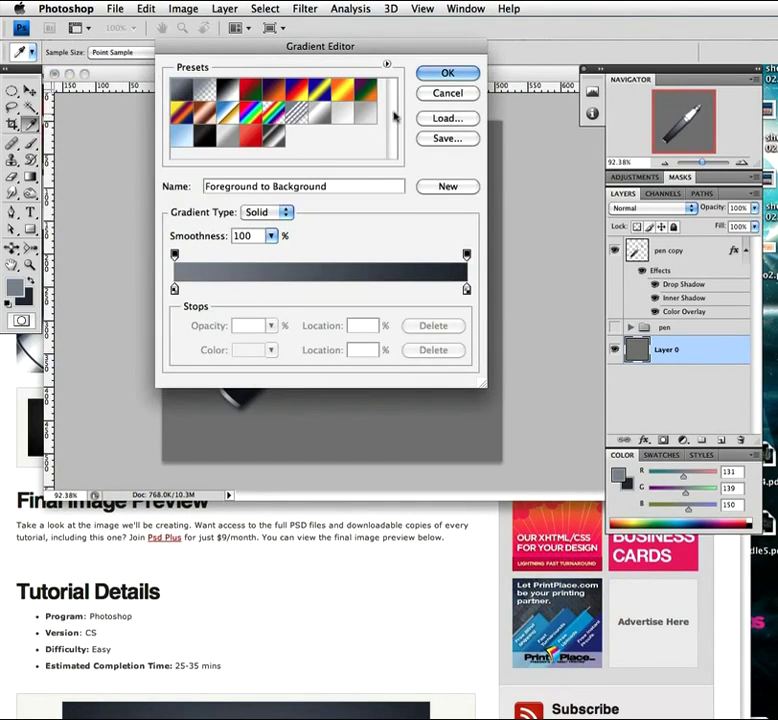
pyautogui.click(440, 75)
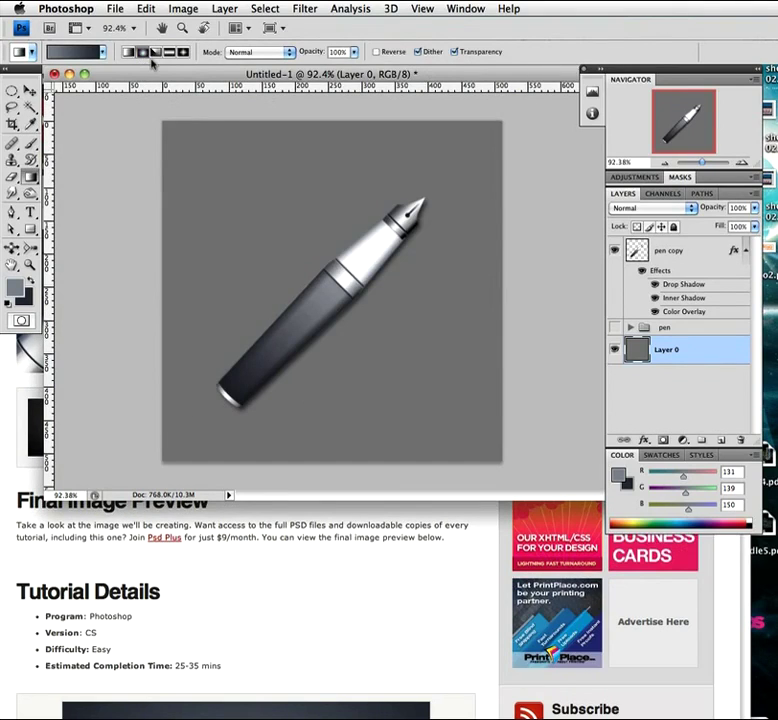
pyautogui.moveTo(330, 262); pyautogui.dragTo(305, 486)
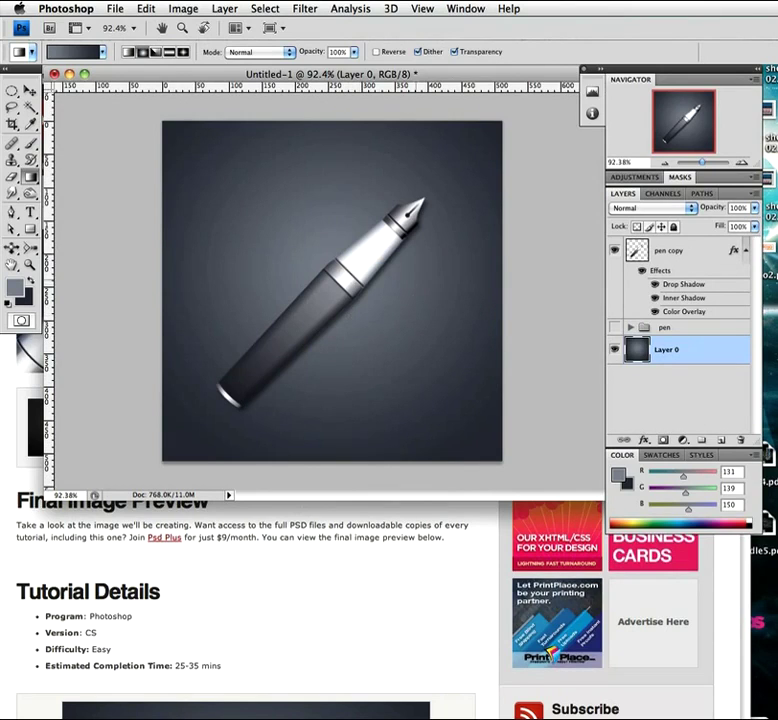
# - Zoom in on the finished pen, return to 100%, then bring the Safari tutorial page forward
pyautogui.press('z')
pyautogui.moveTo(340, 297)
pyautogui.mouseDown()
pyautogui.moveTo(352, 302)
pyautogui.moveTo(338, 288)
pyautogui.mouseUp()
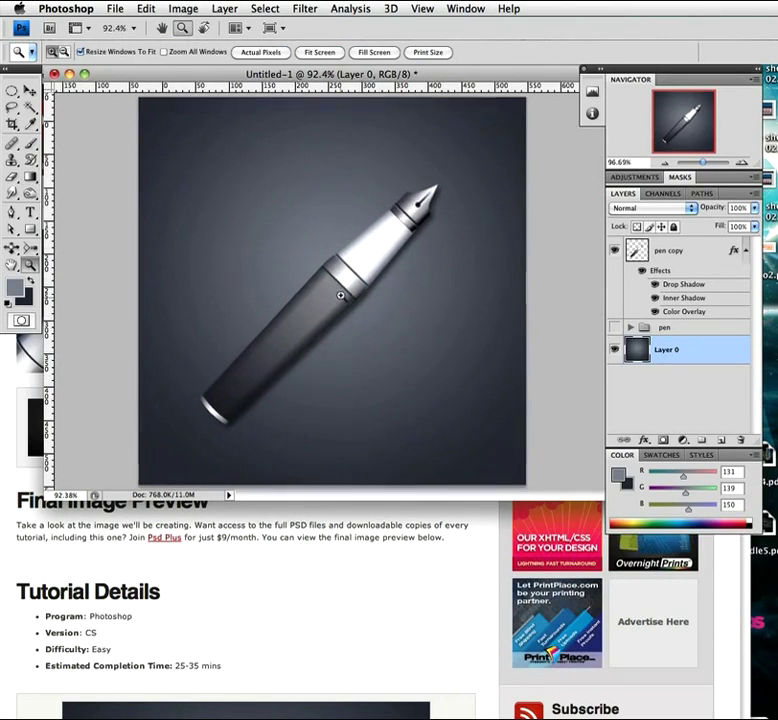
pyautogui.press('g')
pyautogui.press('z')
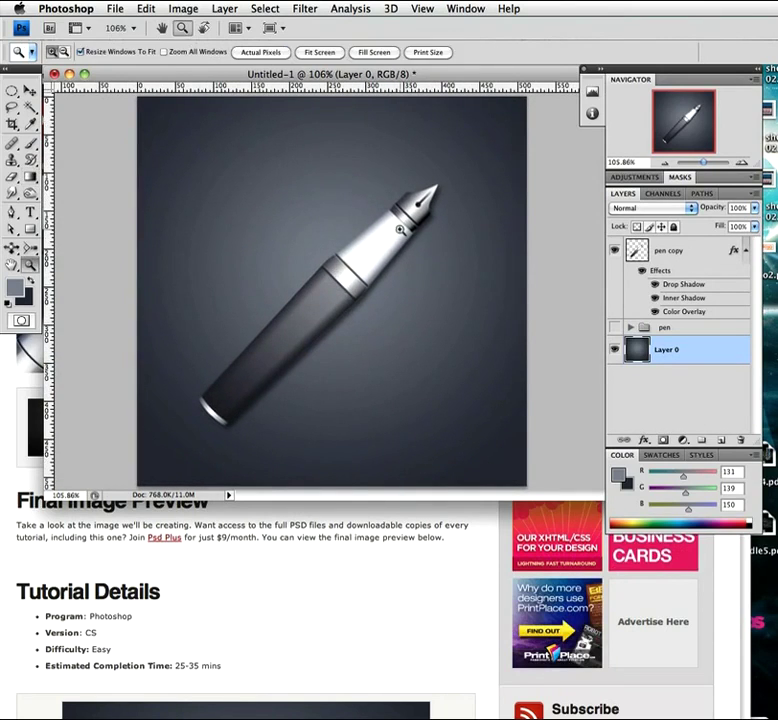
pyautogui.keyDown('alt'); pyautogui.click(362, 277); pyautogui.keyUp('alt')
pyautogui.press('g')
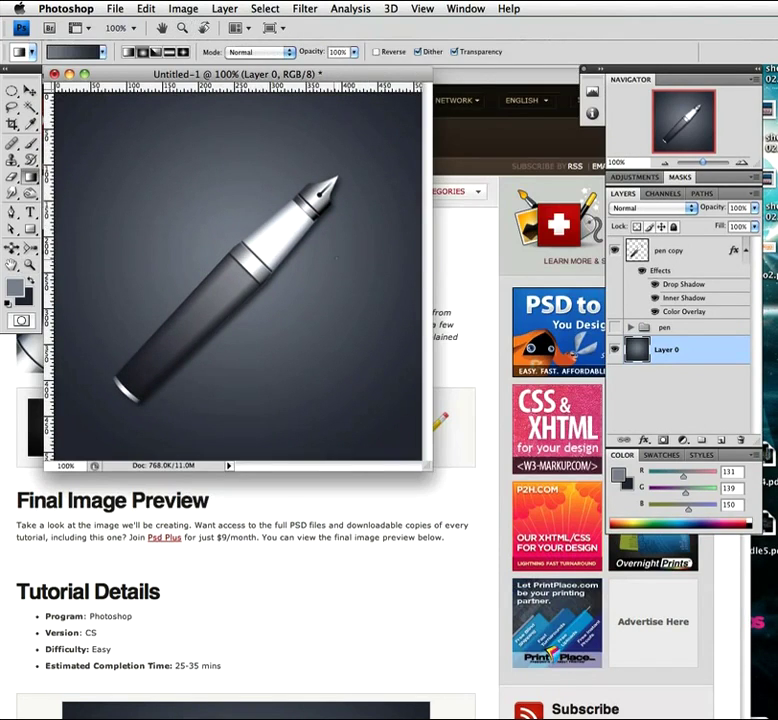
pyautogui.hscroll(-1, 320, 260)
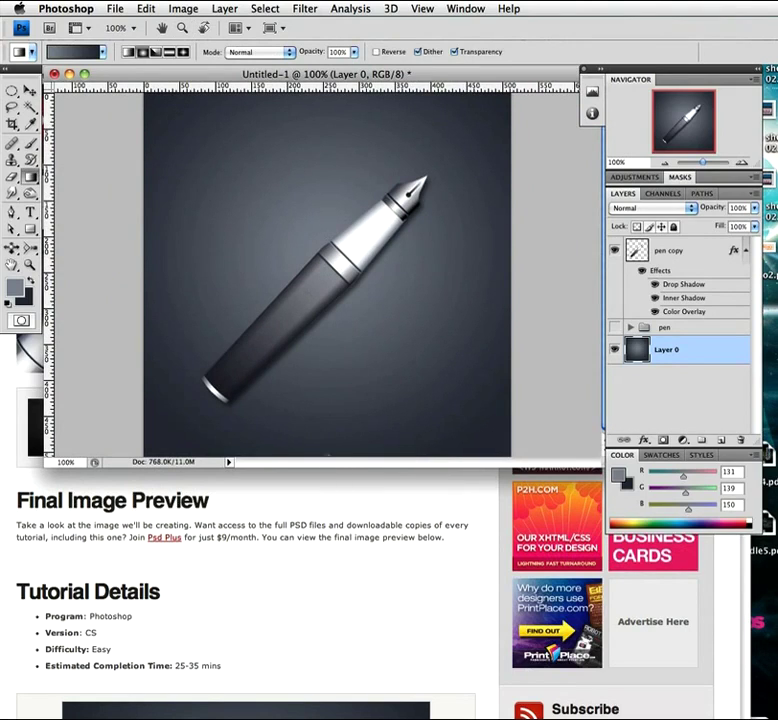
pyautogui.click(318, 524)
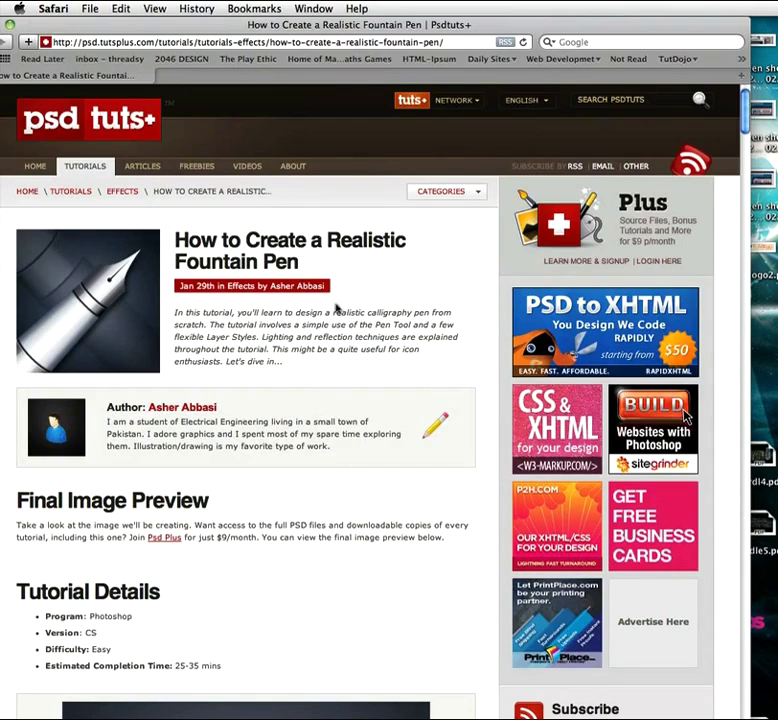